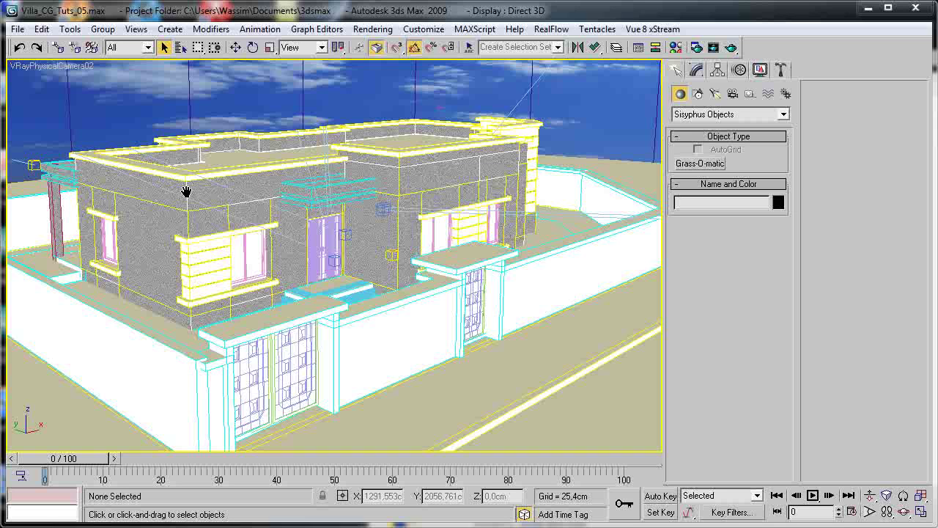
Select the roof coping and the lintel, cladding strips and sill of the front corner window in the Perspective view.
key("p")
scroll(191, 199, "up", 4)
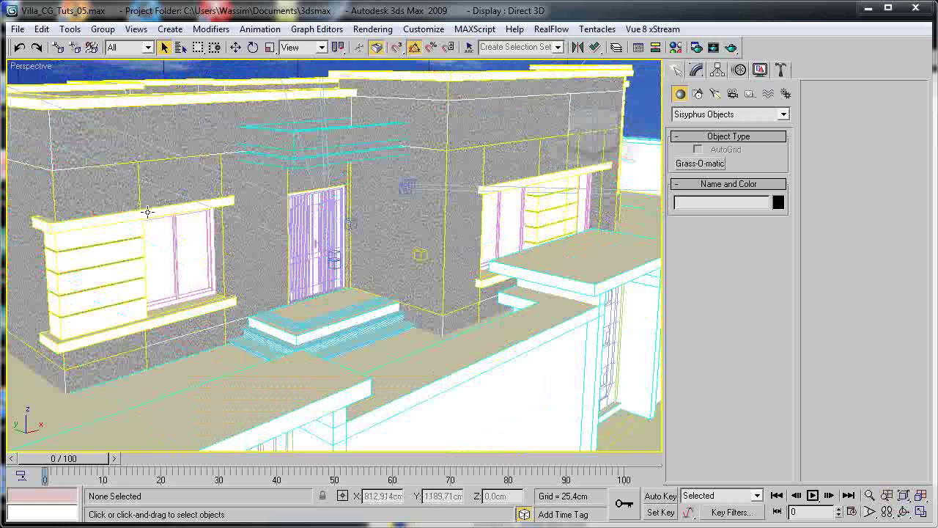
middle_click_drag(368, 261, 466, 262, "alt")
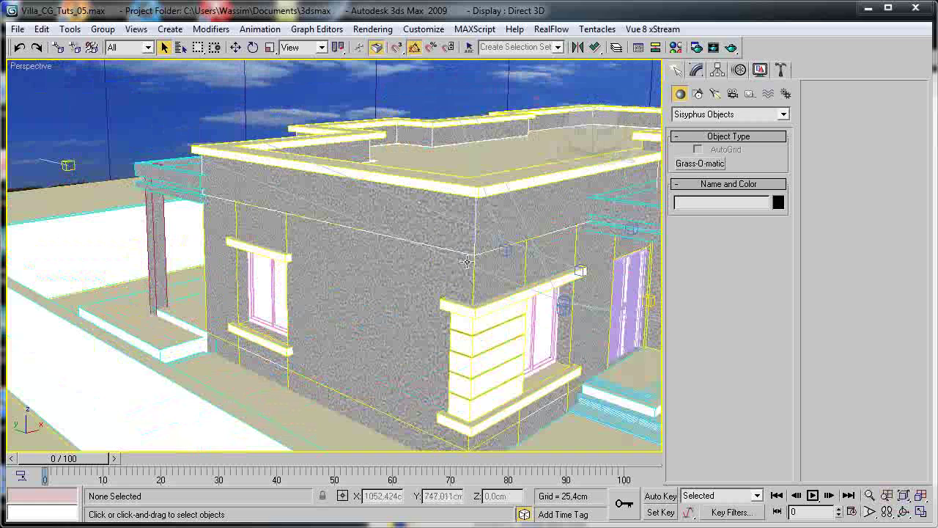
left_click(443, 183)
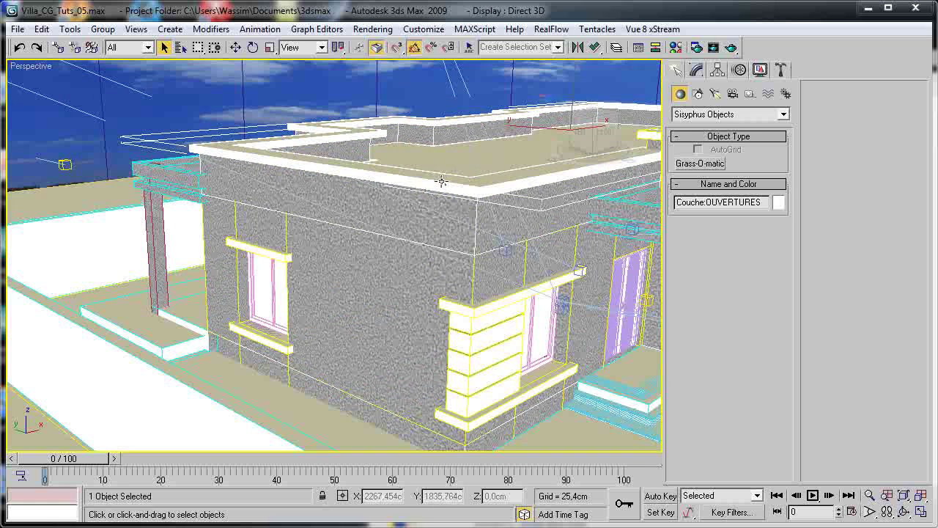
left_click(484, 305, "ctrl")
left_click(483, 341, "ctrl")
left_click(484, 359, "ctrl")
left_click(484, 377, "ctrl")
left_click(483, 396, "ctrl")
left_click(478, 405, "ctrl")
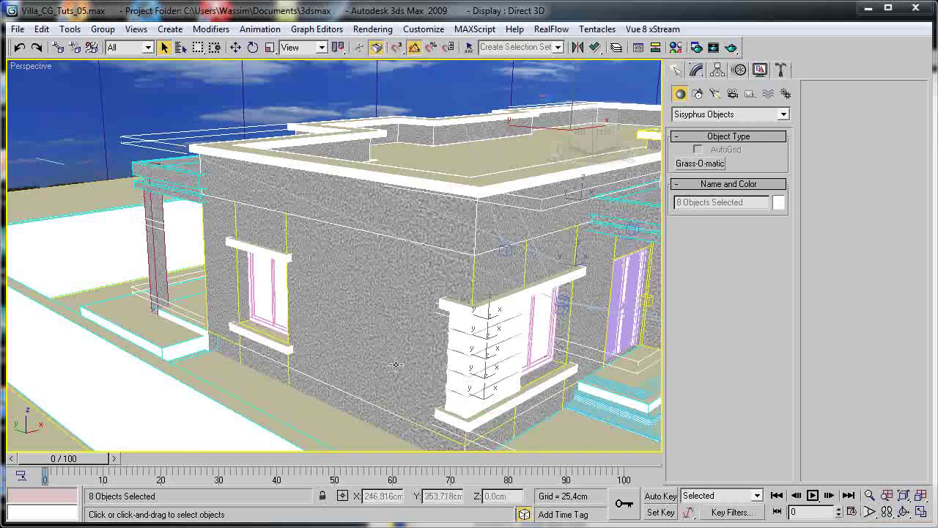
Add the sill of the side wall's window to the selected trim pieces.
middle_click_drag(433, 371, 488, 366, "alt")
scroll(473, 339, "up", 6)
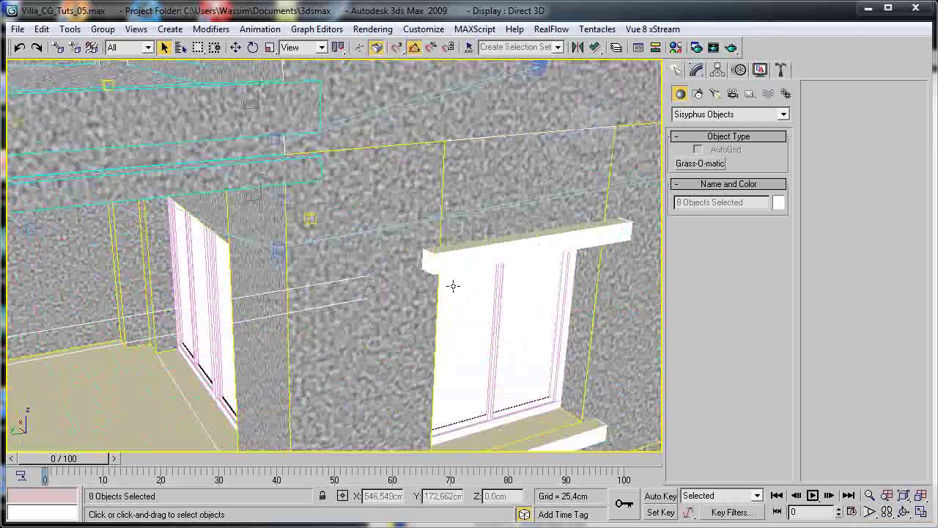
left_click(444, 255, "alt")
middle_click_drag(543, 370, 500, 307, "alt")
left_click(501, 308, "ctrl")
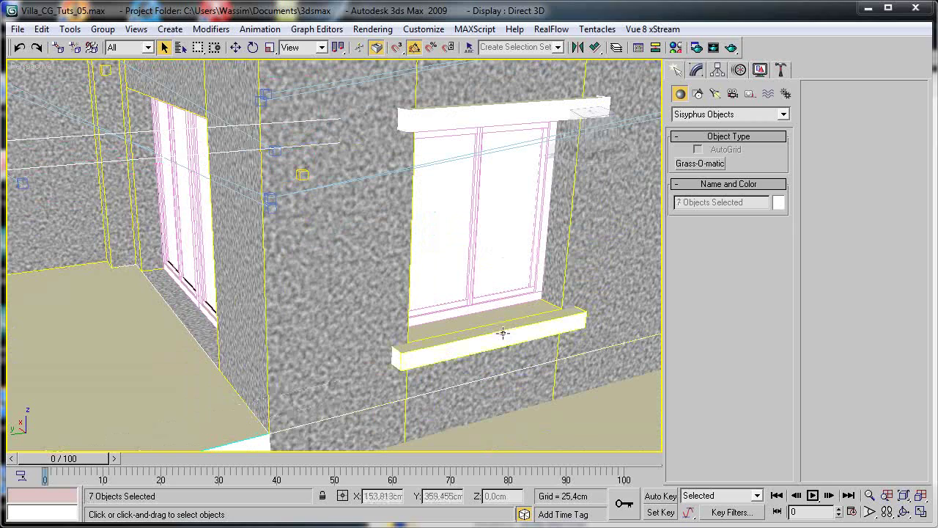
Add the cladding strips, lintel and sill of the second strip-clad window to the selection.
middle_click_drag(307, 342, 469, 352)
scroll(450, 323, "down", 5)
middle_click_drag(275, 290, 315, 291, "alt")
scroll(348, 291, "up", 8)
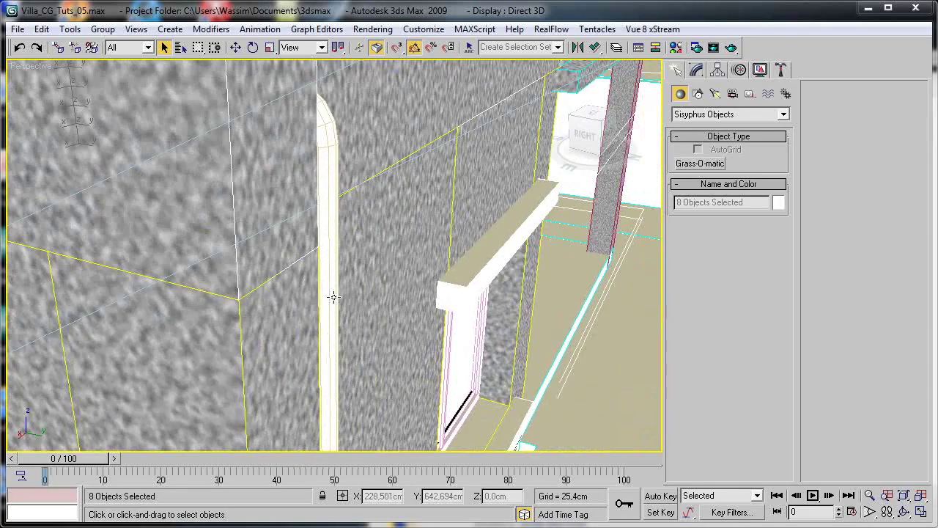
scroll(305, 274, "down", 5)
scroll(305, 276, "up", 3)
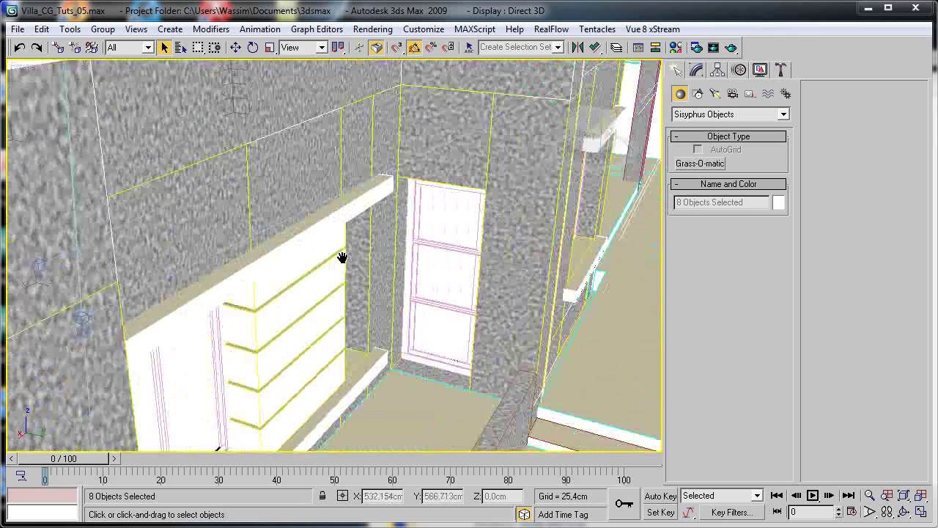
scroll(341, 259, "down", 6)
middle_click_drag(323, 294, 295, 312)
scroll(319, 312, "up", 4)
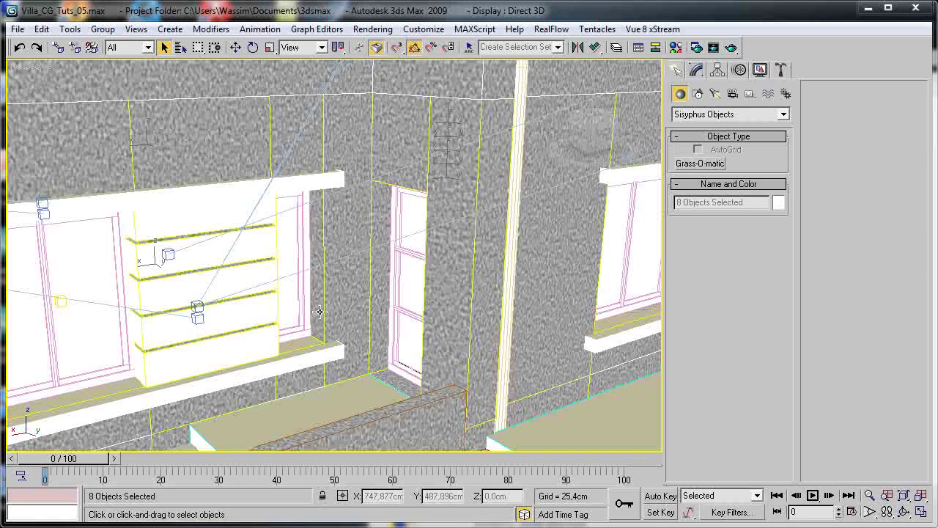
left_click(215, 226, "ctrl")
left_click(195, 254, "ctrl")
left_click(198, 298, "ctrl")
left_click(203, 347, "ctrl")
left_click(202, 347, "ctrl")
Add the two remaining roof copings, including the one above the banded corner volume, to the selection.
scroll(242, 330, "down", 2)
scroll(383, 303, "up", 2)
scroll(396, 297, "down", 2)
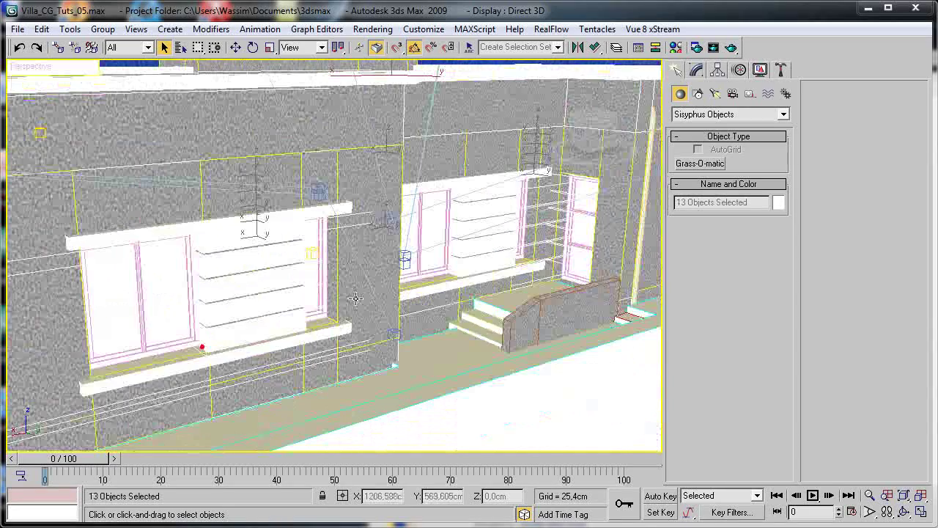
middle_click_drag(292, 300, 276, 332, "alt")
scroll(276, 332, "up", 5)
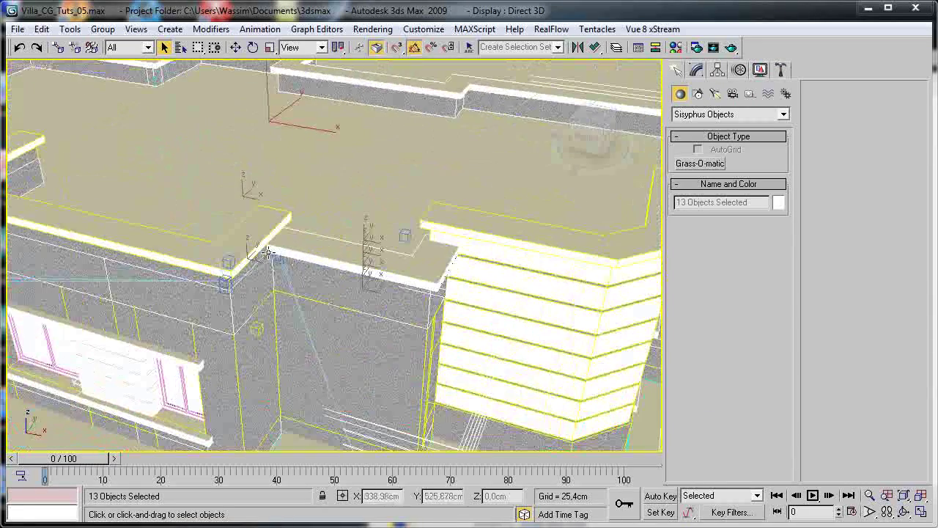
left_click(261, 224, "ctrl")
left_click(496, 231, "ctrl")
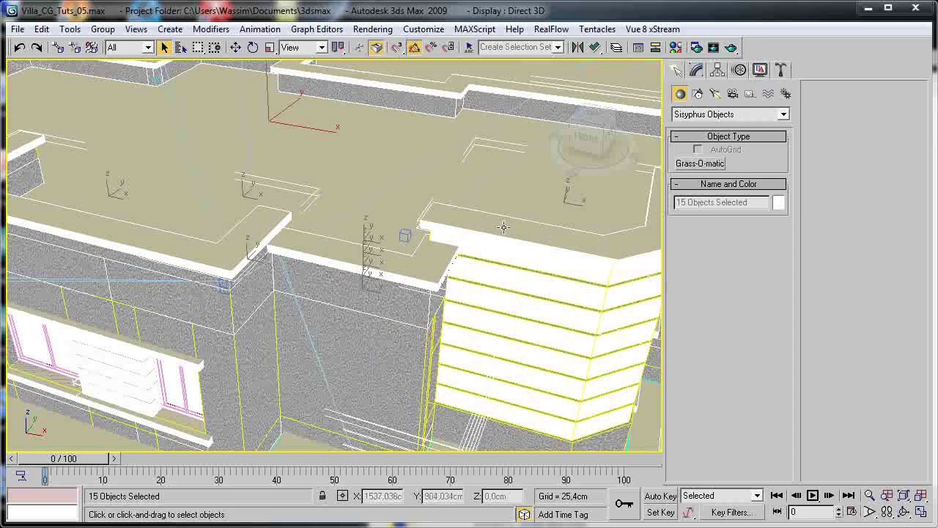
Add the horizontal cladding bands of the corner volume, down to the lowest one, to the selection.
middle_click_drag(459, 106, 491, 280, "alt")
left_click(517, 253, "ctrl")
left_click(517, 223, "ctrl")
left_click(518, 224, "alt")
left_click(518, 224, "alt")
left_click(519, 225, "ctrl")
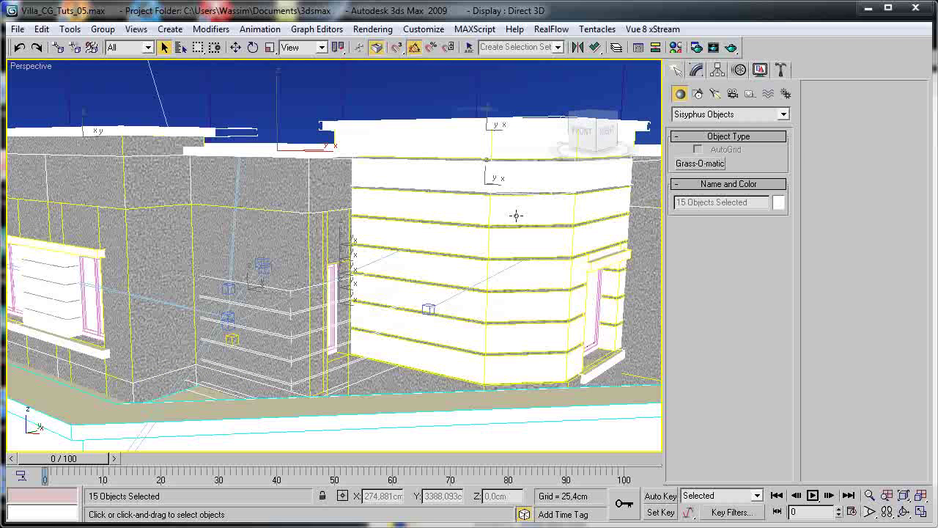
middle_click_drag(517, 212, 540, 267, "alt")
left_click(621, 244, "ctrl")
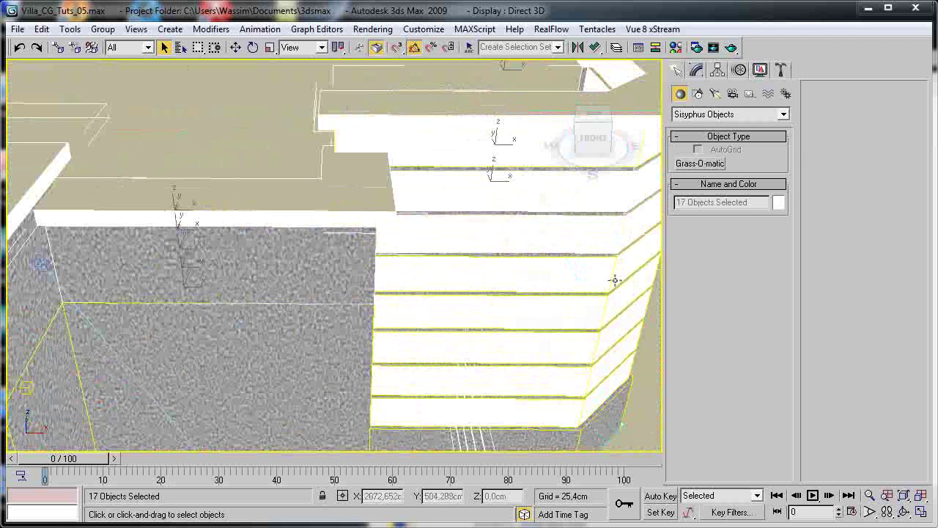
left_click(601, 349, "ctrl")
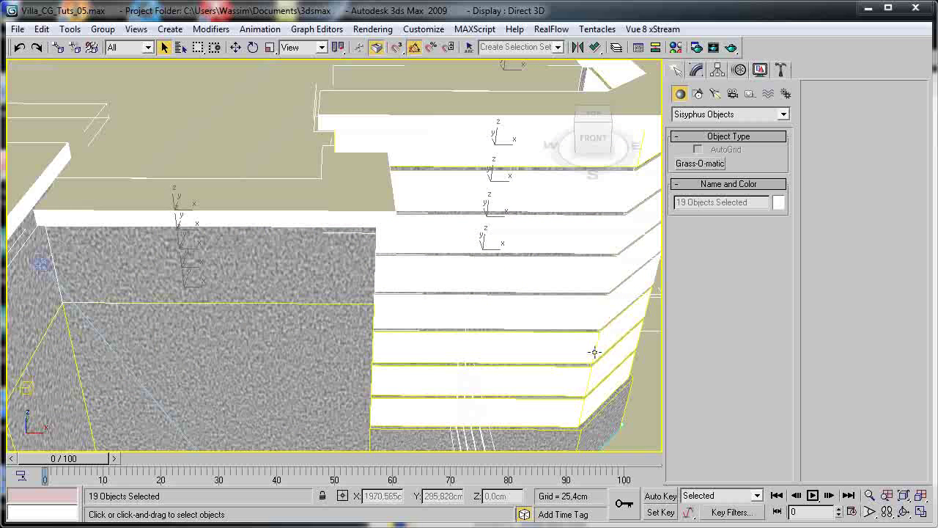
middle_click_drag(564, 365, 544, 268, "alt")
left_click(530, 241, "ctrl")
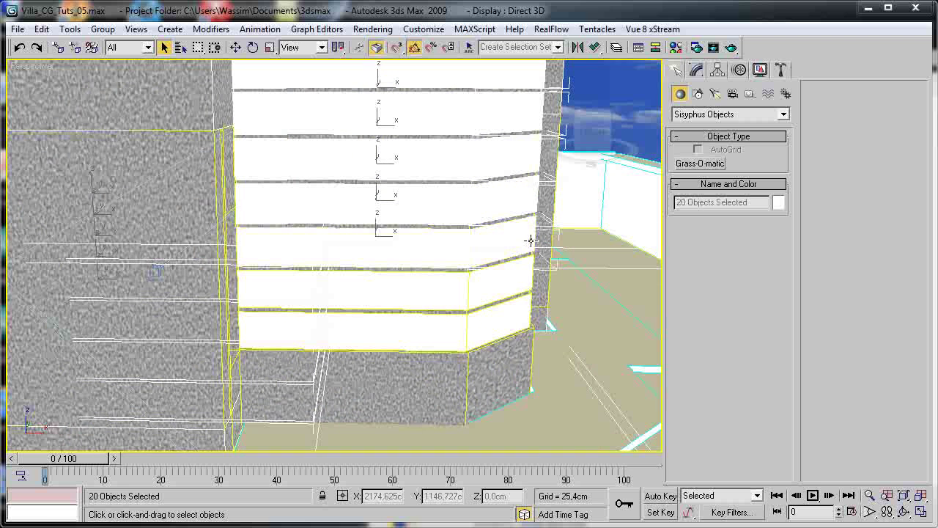
left_click(529, 284, "ctrl")
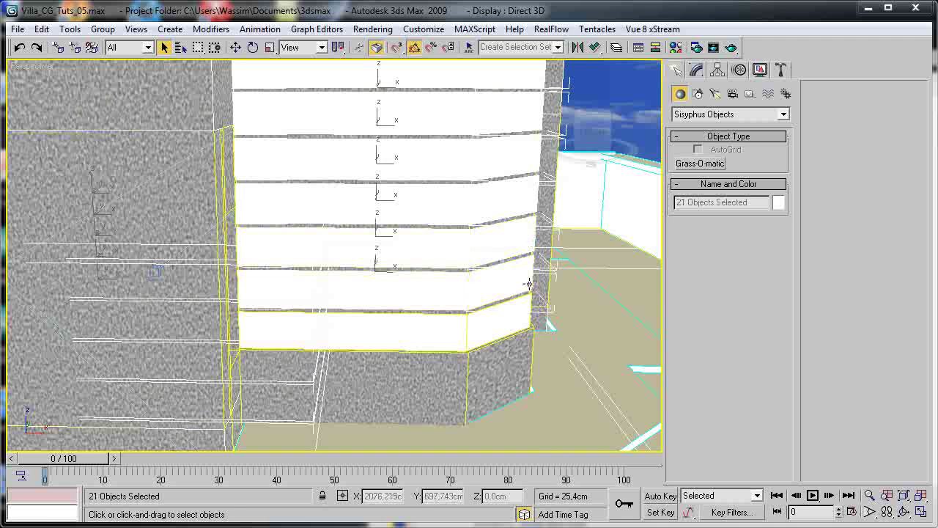
middle_click_drag(532, 318, 538, 325, "alt")
left_click(550, 319, "ctrl")
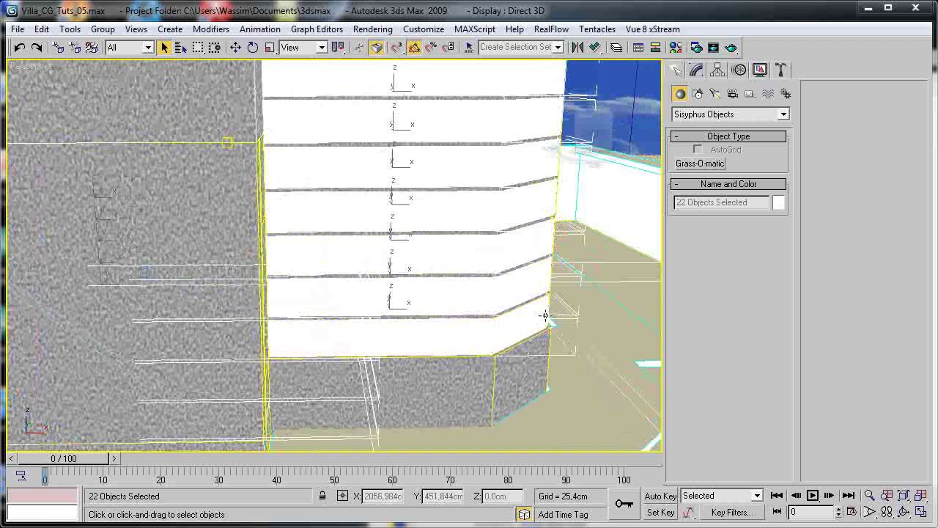
Change the unused grey Standard_8 sample material to the VRayMtl type.
scroll(440, 307, "down", 10)
middle_click_drag(329, 274, 516, 261, "alt")
left_click(675, 47)
left_click(445, 157)
left_click(555, 236)
double_click(410, 321)
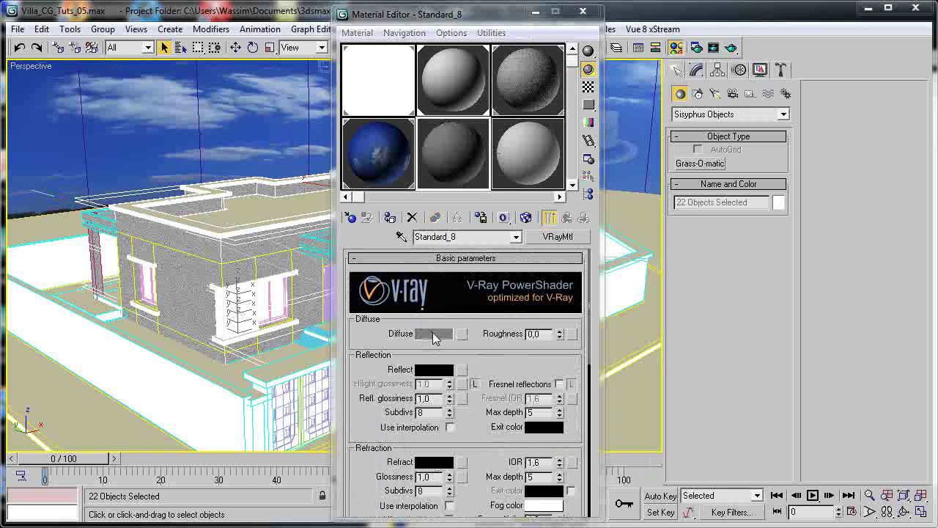
Set the Standard_8 diffuse colour to bright blue and assign the material to the selected trim pieces.
left_click(434, 336)
left_click_drag(336, 123, 336, 80)
left_click(507, 202)
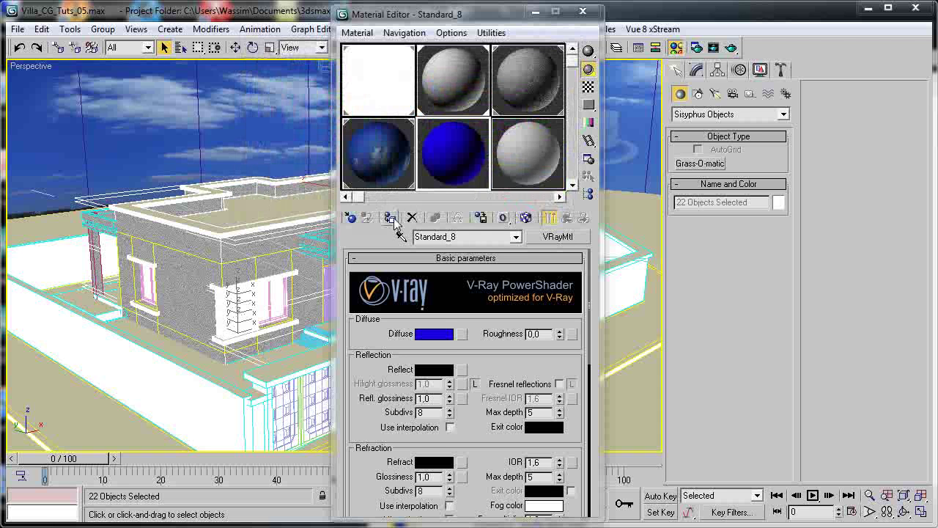
left_click(390, 219)
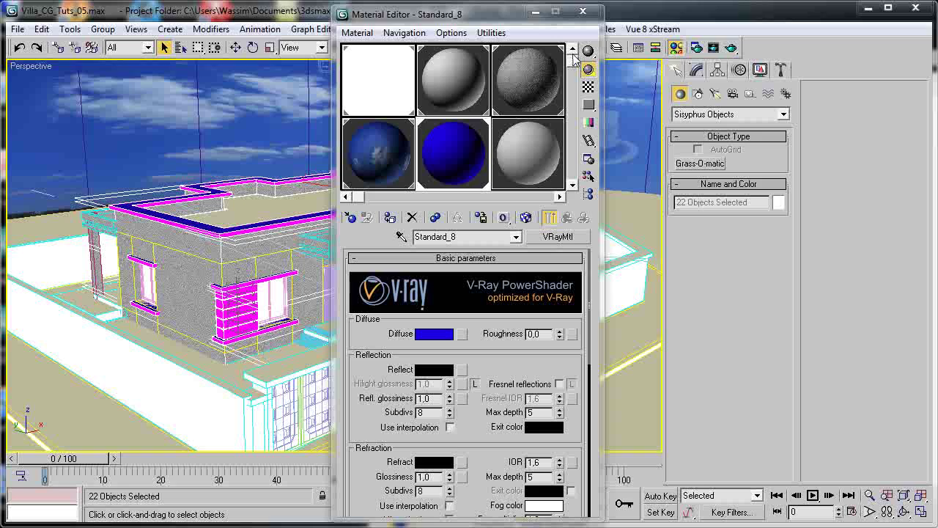
left_click(583, 12)
Assign the blue Standard_8 material to the missed top band just under the corner volume's coping.
middle_click_drag(178, 283, 257, 300, "alt")
scroll(293, 297, "up", 5)
middle_click_drag(315, 295, 360, 204, "alt")
left_click(361, 146)
left_click(360, 147)
left_click(363, 141)
middle_click_drag(328, 191, 400, 175, "alt")
left_click(467, 124)
left_click(488, 128)
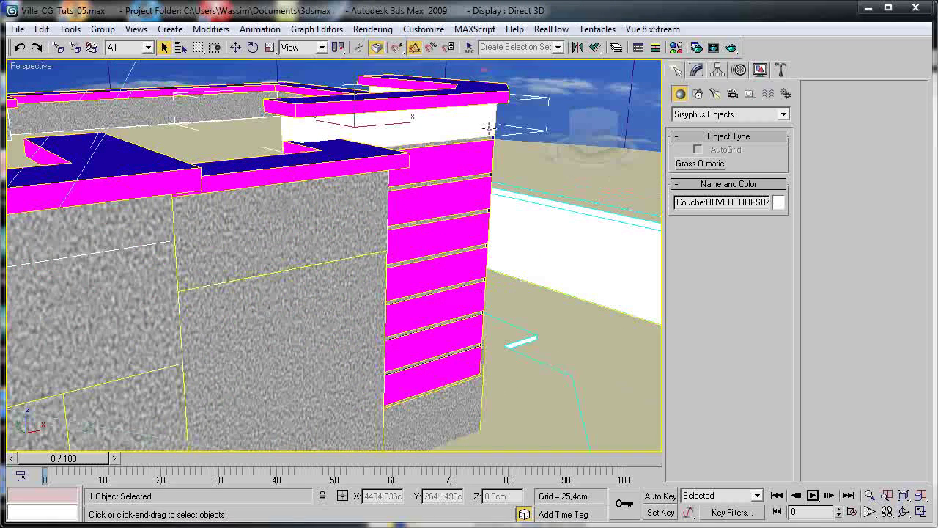
key("m")
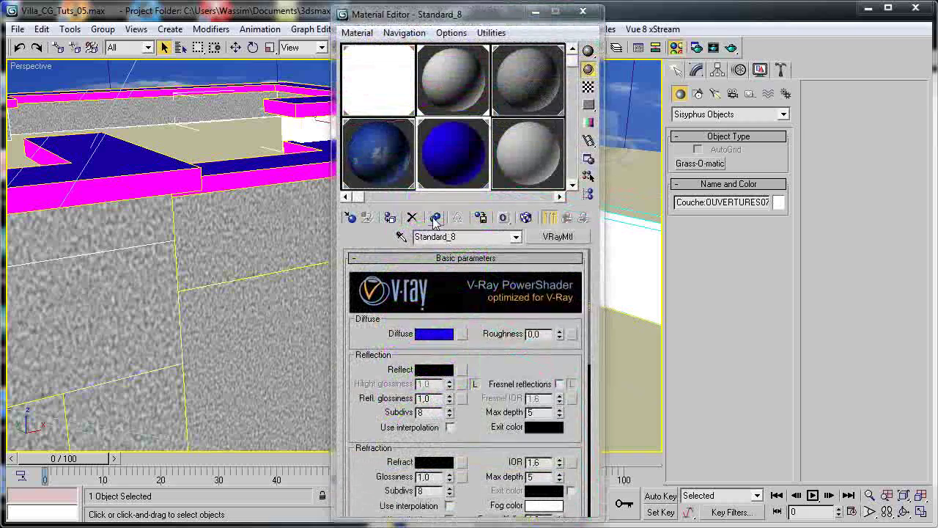
left_click(585, 12)
Check the material assignment around the villa and switch the viewport back to VRayPhysicalCamera02.
middle_click_drag(374, 183, 176, 219, "alt")
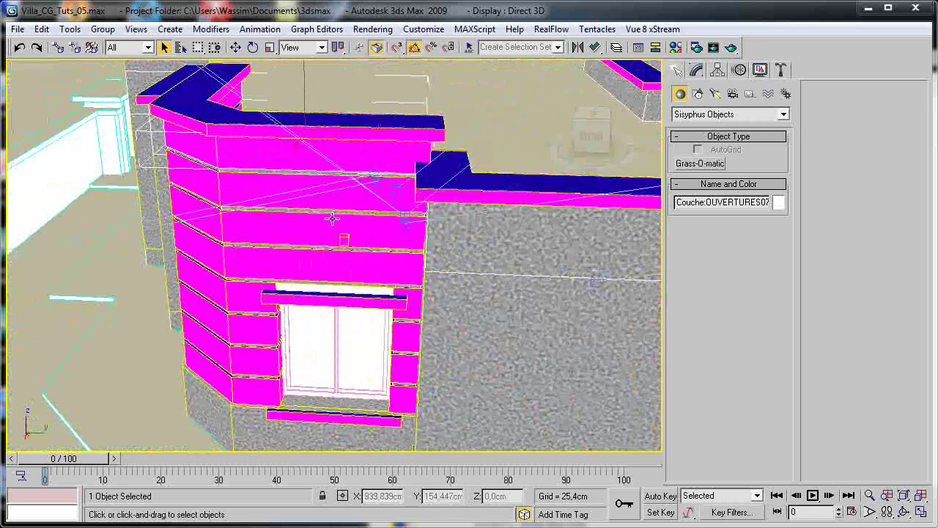
scroll(333, 220, "down", 3)
middle_click_drag(441, 227, 274, 256, "alt")
middle_click_drag(195, 239, 574, 288, "alt")
scroll(194, 291, "down", 2)
middle_click_drag(469, 295, 266, 275, "alt")
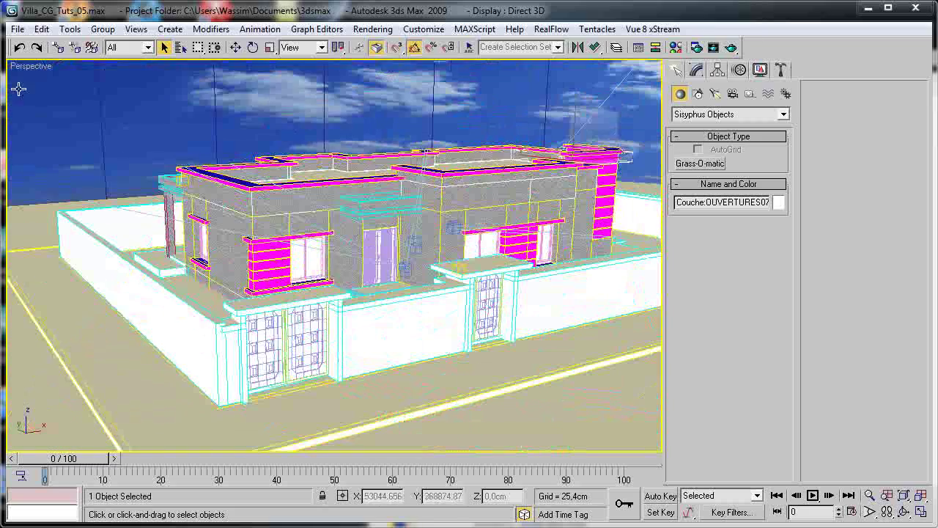
right_click(31, 66)
mouse_move(63, 73)
left_click(293, 157)
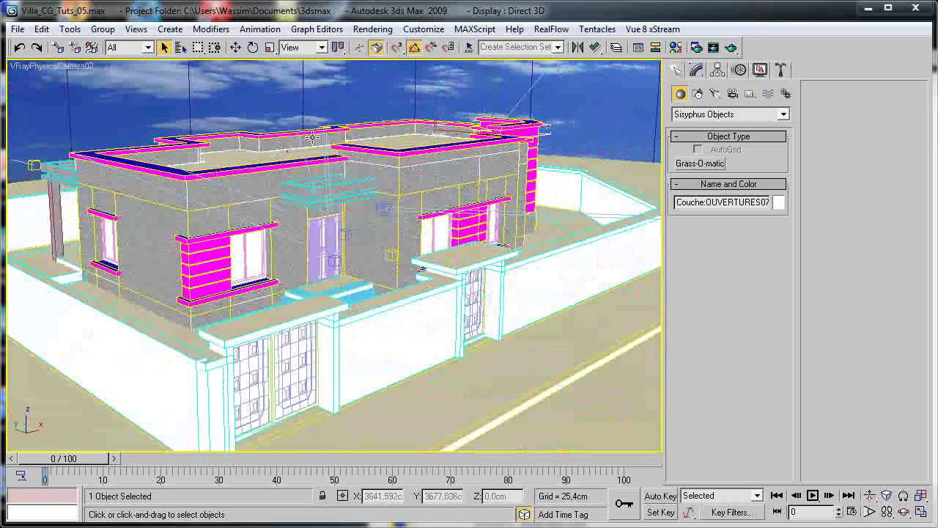
Change the Standard_8 diffuse colour to light beige, RGB 236, 225, 190.
key("m")
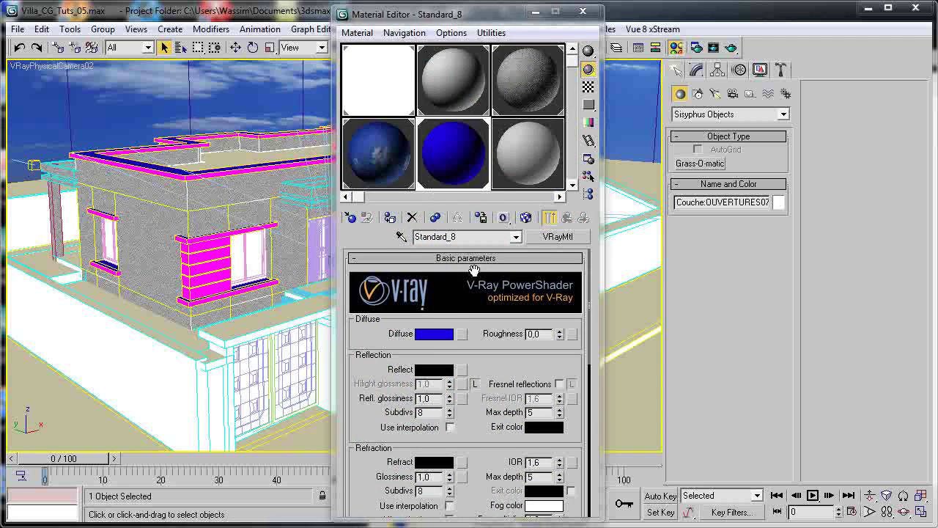
left_click(434, 335)
left_click_drag(316, 111, 285, 103)
left_click_drag(400, 81, 398, 159)
left_click_drag(284, 99, 282, 88)
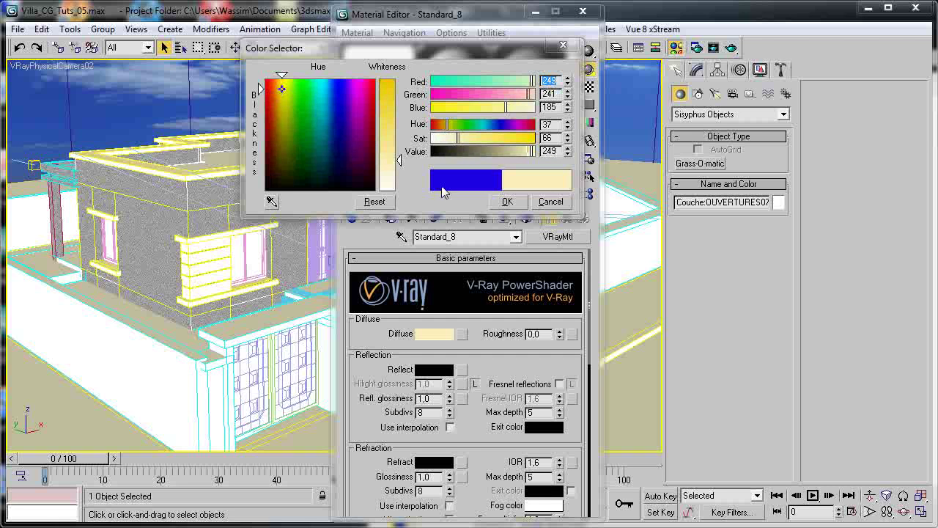
left_click_drag(402, 158, 396, 170)
left_click_drag(453, 138, 455, 139)
left_click_drag(532, 153, 528, 151)
left_click_drag(506, 108, 501, 109)
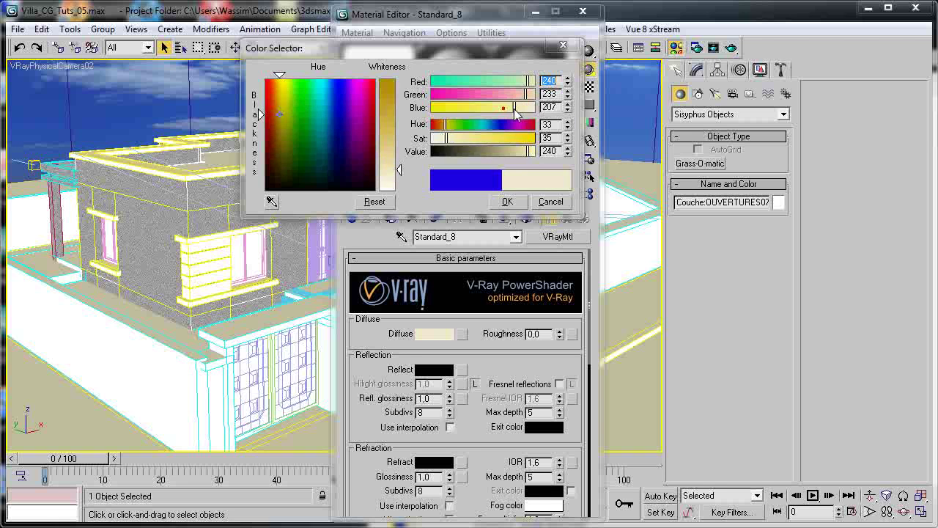
mouse_move(460, 138)
left_mouse_down()
mouse_move(447, 139)
mouse_move(456, 141)
left_mouse_up()
left_click(526, 152)
left_click_drag(504, 108, 510, 122)
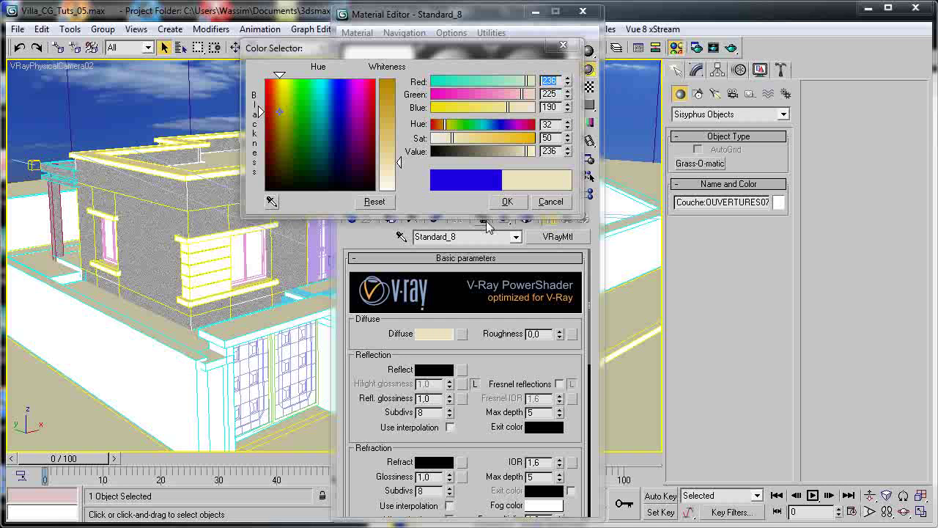
left_click(506, 203)
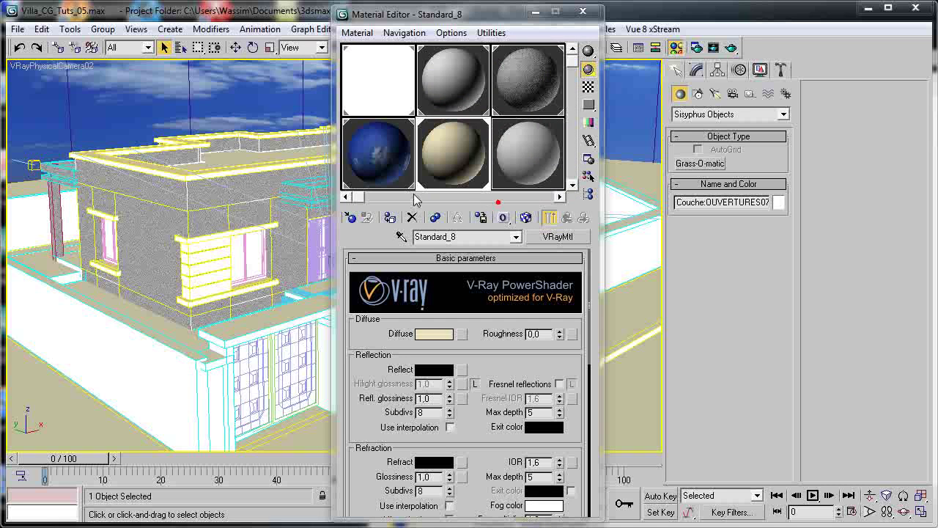
Load the ConcreteBare0171_1_M bitmap from the tutorial's textures folder as the Standard_8 diffuse map.
left_click(457, 335)
left_click(463, 336)
double_click(406, 66)
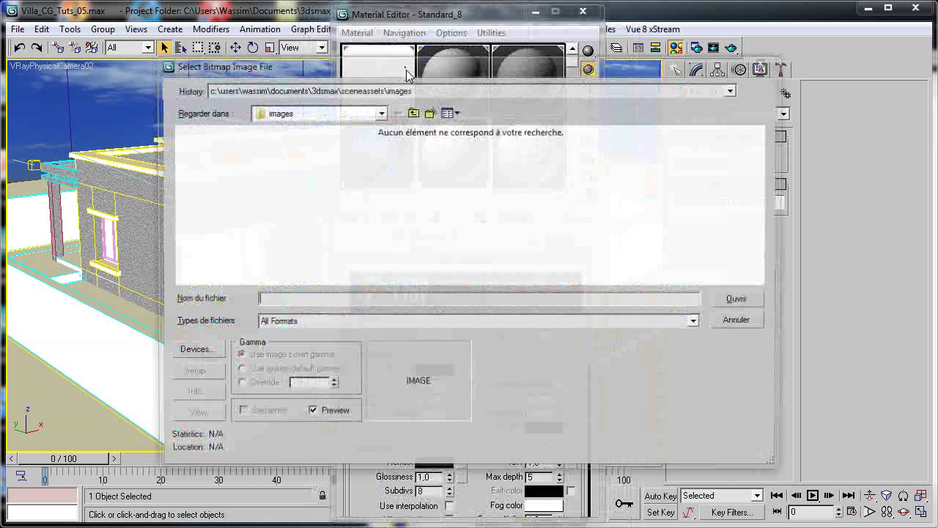
left_click(324, 90)
left_click(308, 154)
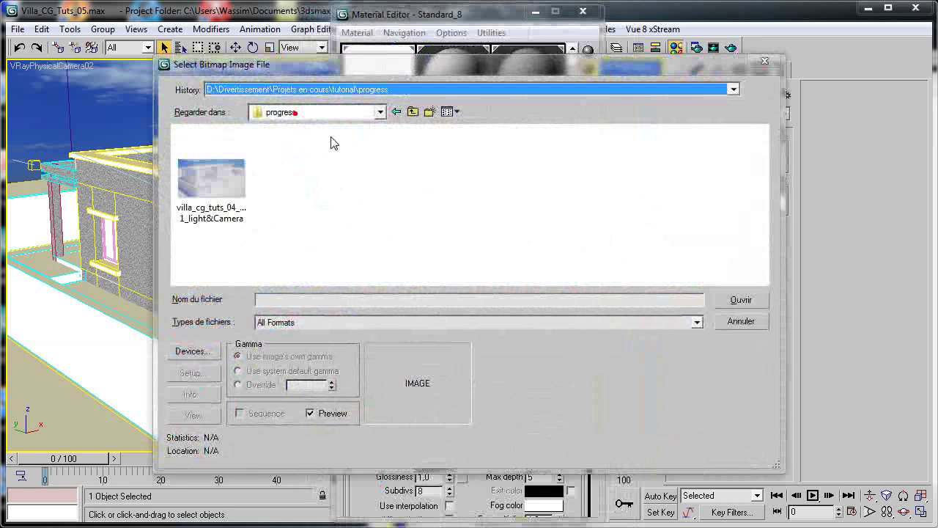
left_click(413, 111)
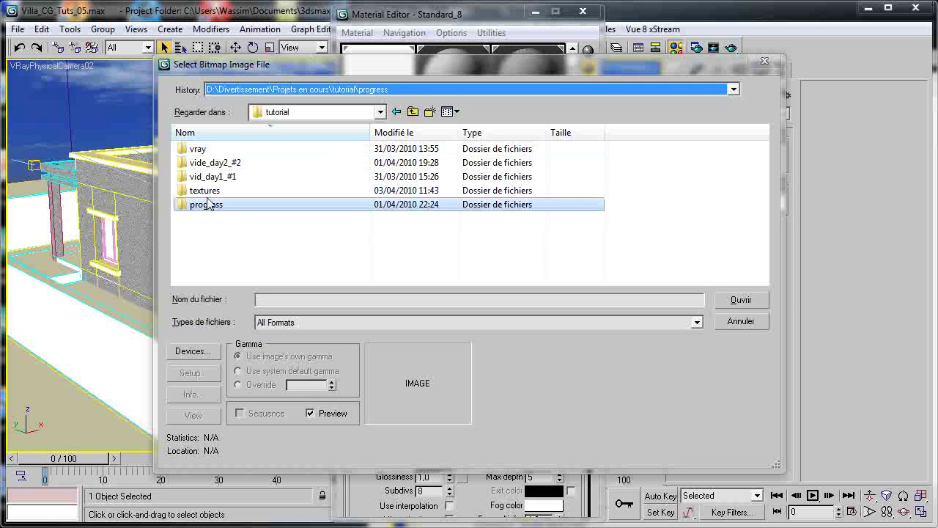
double_click(225, 194)
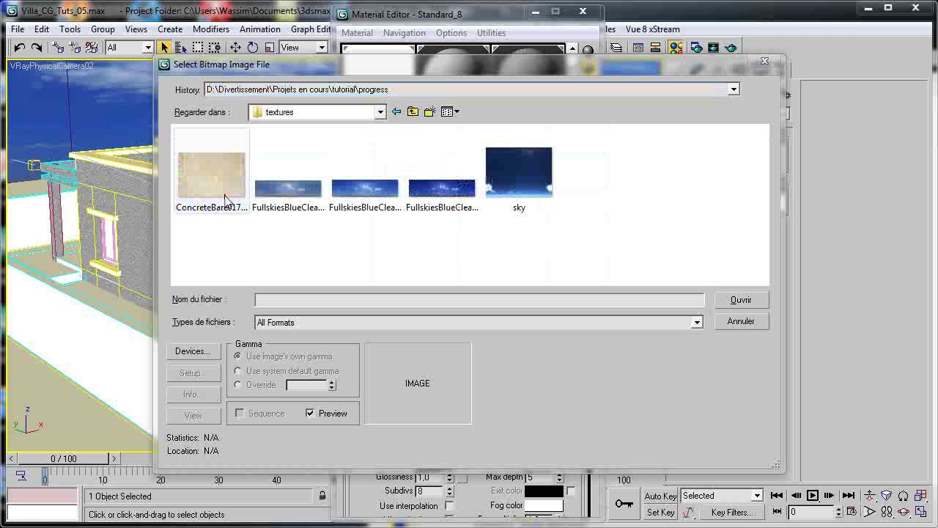
left_click(221, 170)
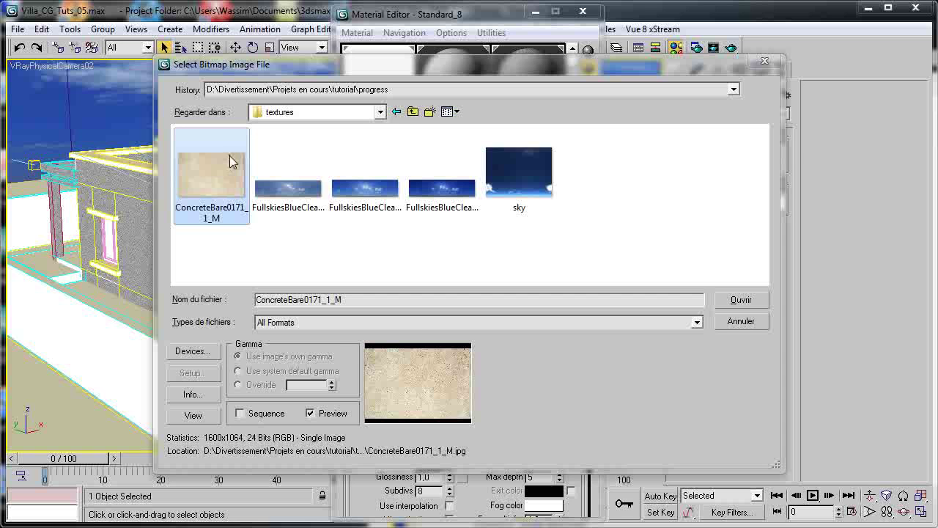
double_click(229, 155)
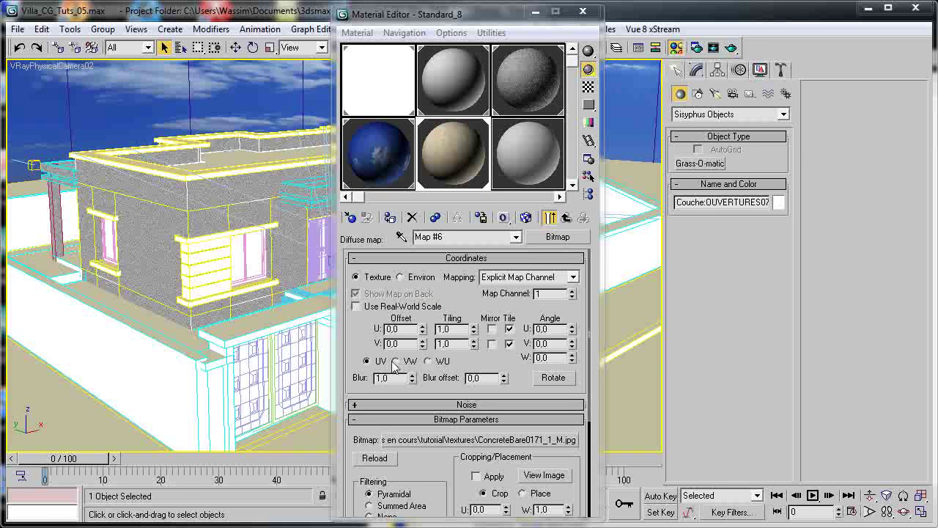
Set the diffuse bitmap's blur to 0,1 while checking an enlarged sample, and display the texture in the viewport.
double_click(460, 144)
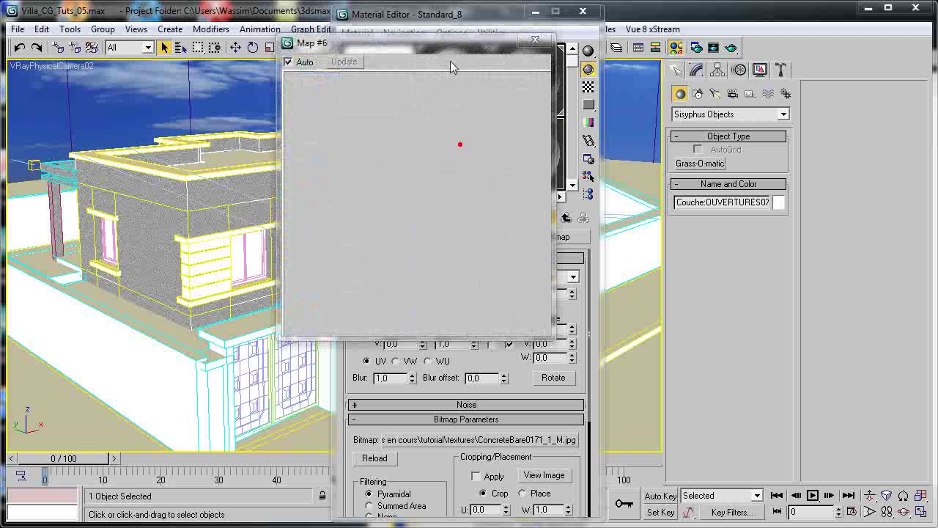
left_click_drag(448, 47, 223, 41)
left_click(405, 47)
left_click(439, 129)
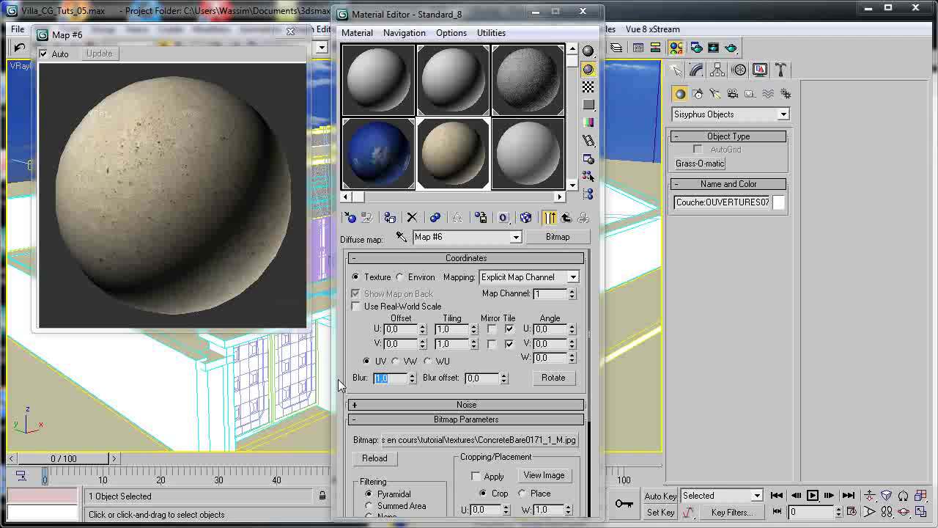
type("0,1")
left_click(185, 179)
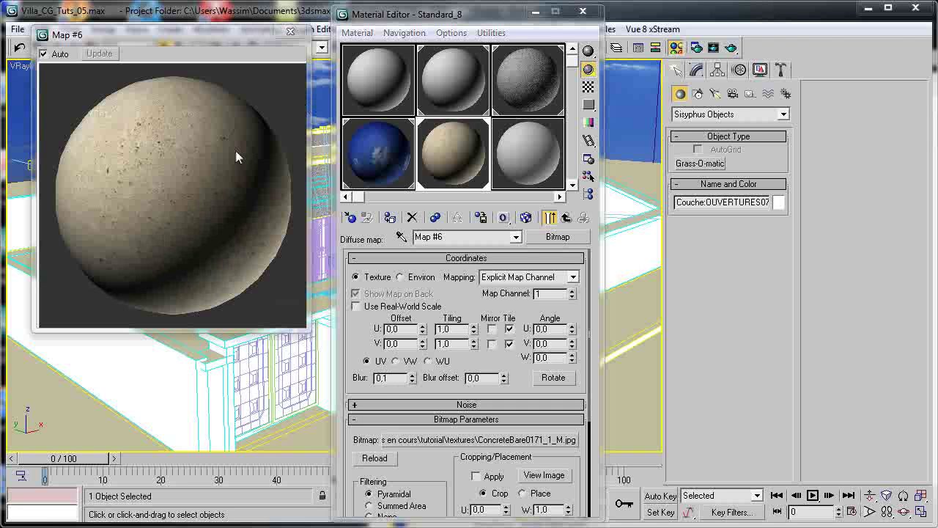
left_click(291, 31)
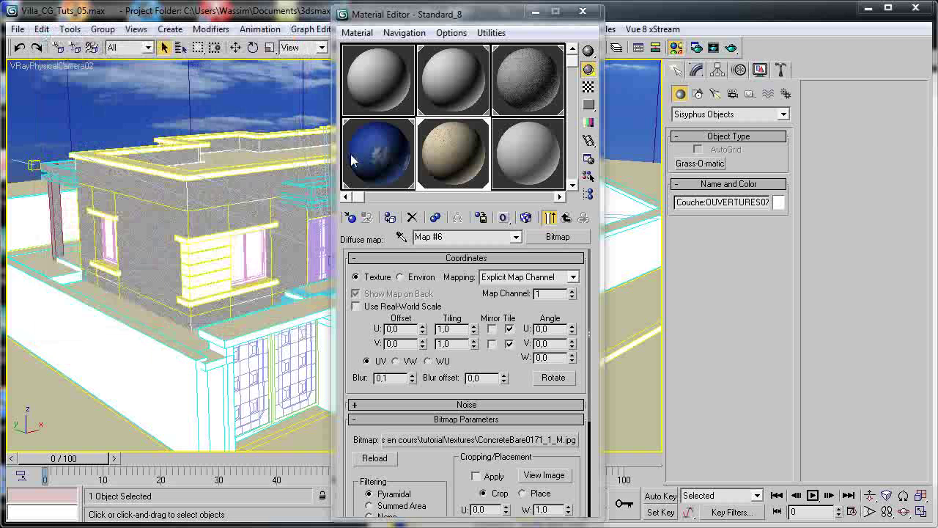
left_click(525, 217)
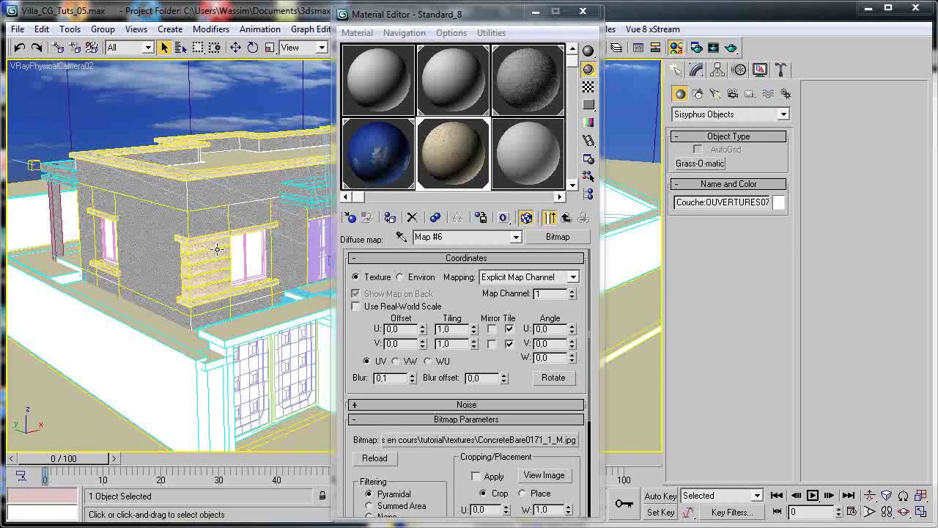
Switch to the Perspective view and examine the concrete texture on the cladding bands, window trim and copings.
key("p")
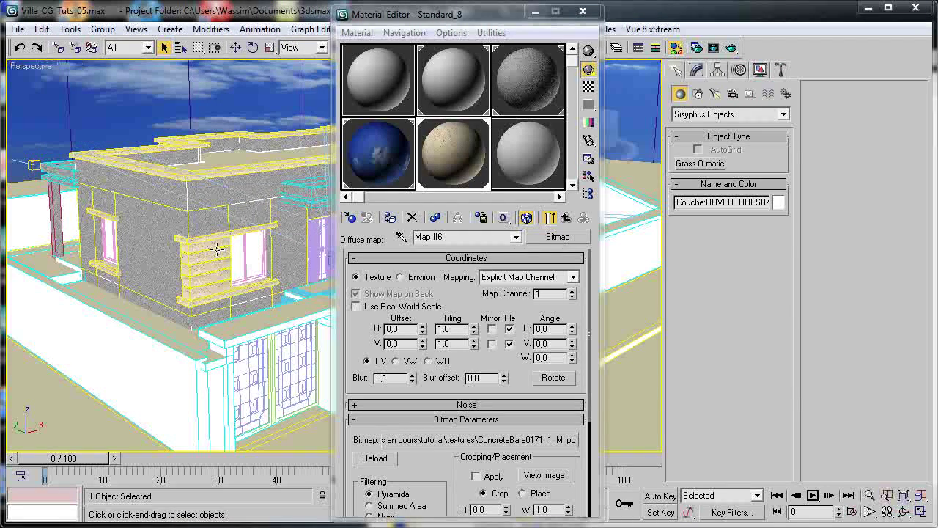
scroll(217, 249, "up", 10)
middle_click_drag(211, 258, 187, 279)
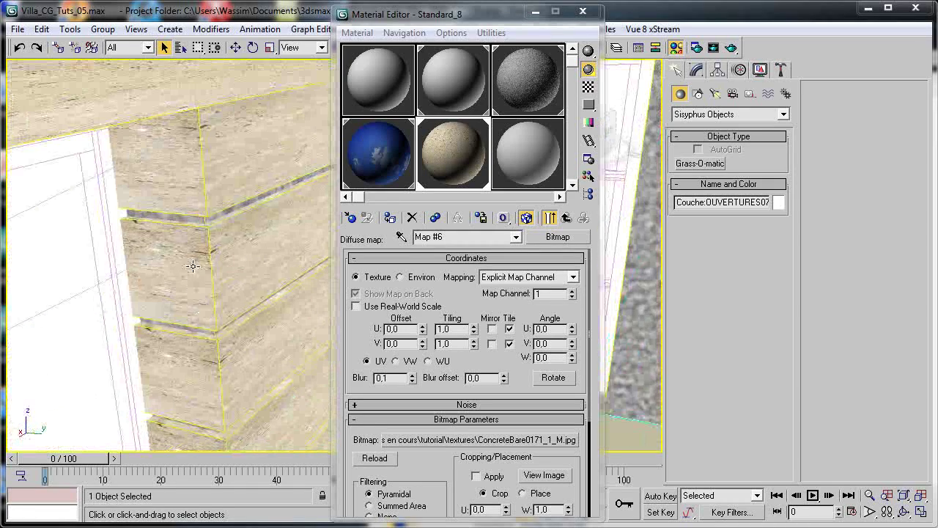
middle_click_drag(228, 206, 265, 273, "alt")
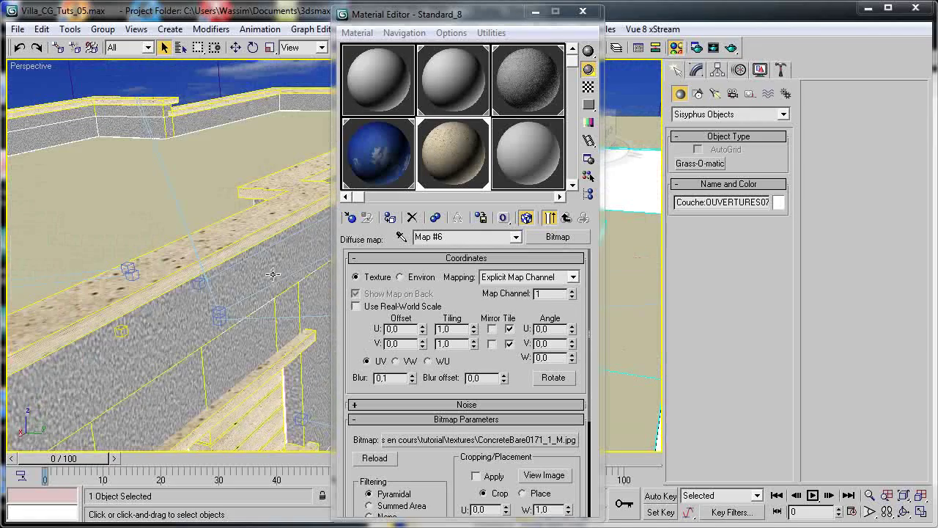
middle_click_drag(296, 230, 293, 154, "alt")
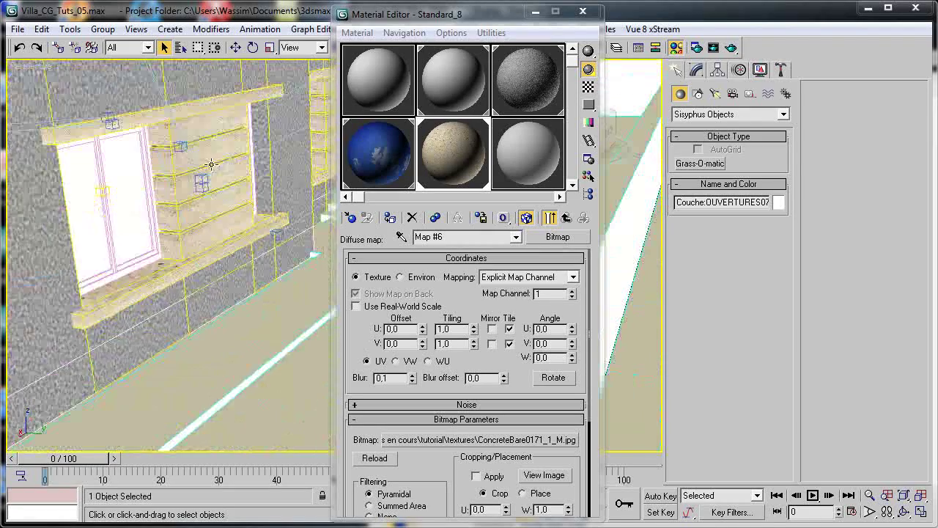
middle_click_drag(175, 217, 249, 217, "alt")
scroll(255, 216, "up", 3)
scroll(251, 233, "up", 5)
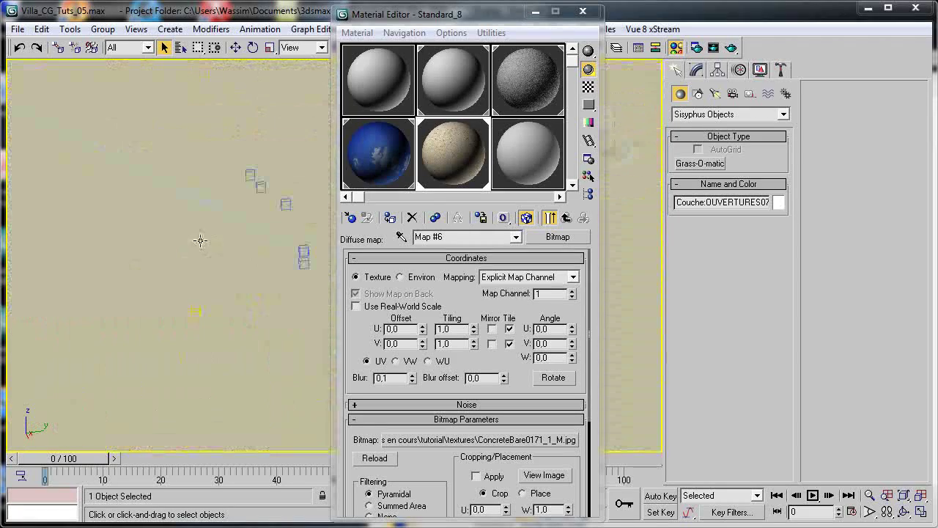
scroll(190, 233, "down", 3)
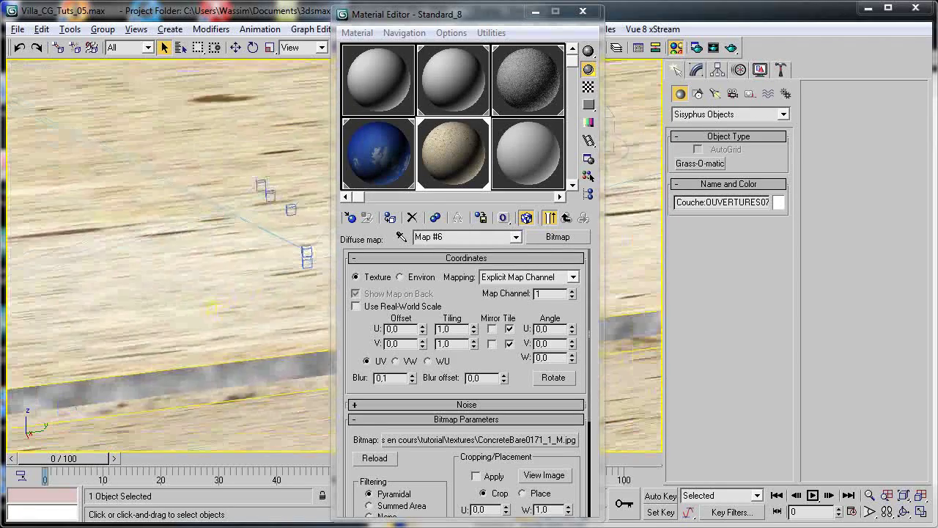
middle_click_drag(218, 252, 214, 273)
scroll(146, 229, "down", 6)
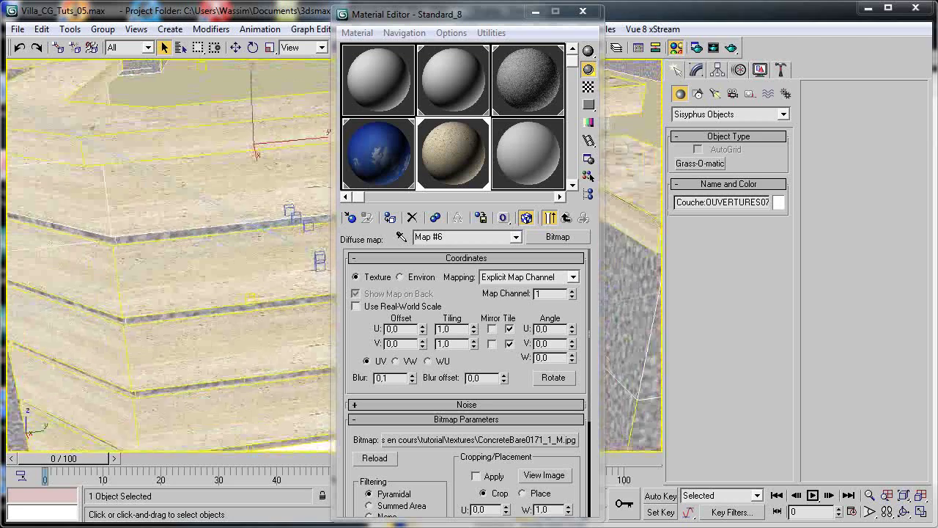
scroll(169, 256, "down", 2)
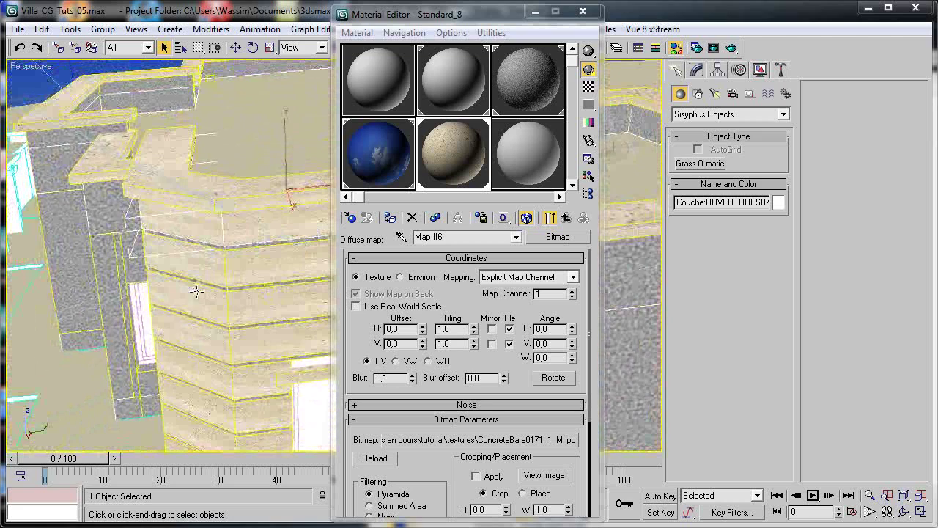
Select all objects that use the Standard_8 material and close the Material Editor.
right_click(451, 151)
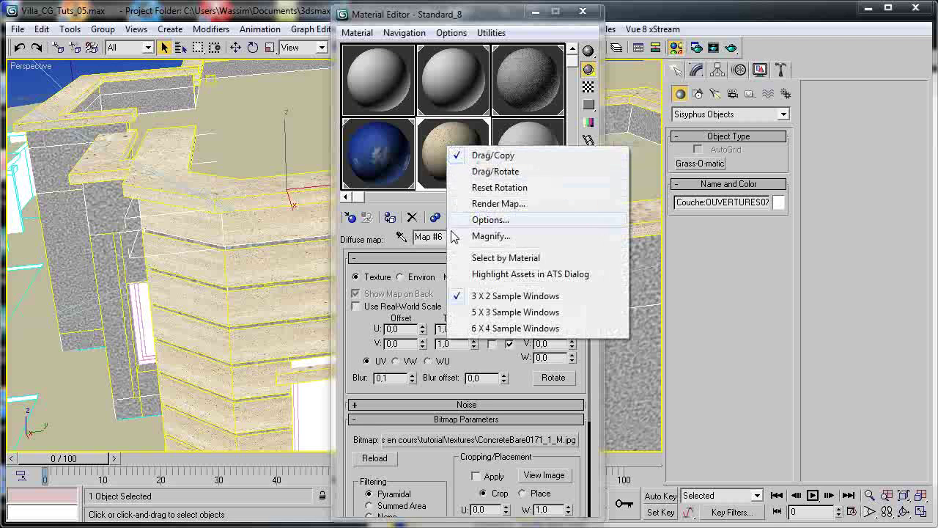
right_click(431, 133)
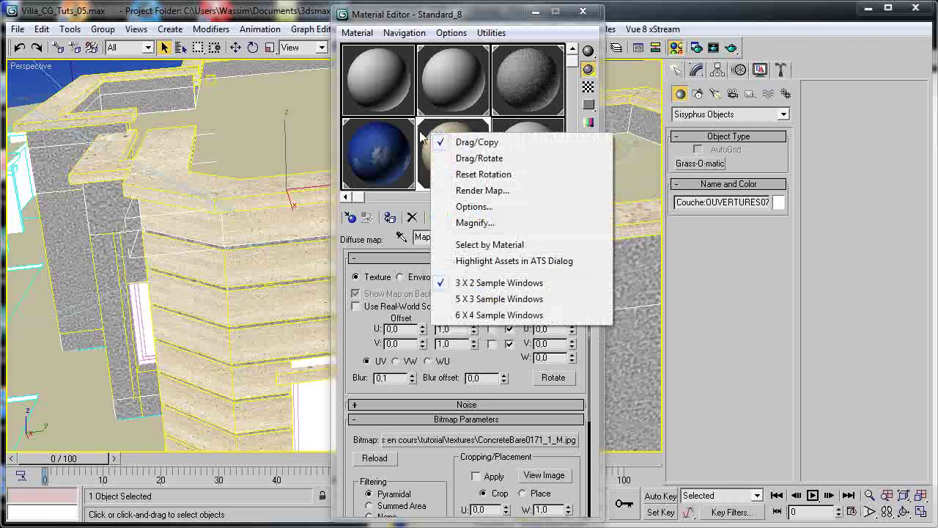
left_click(476, 244)
left_click_drag(715, 130, 718, 425)
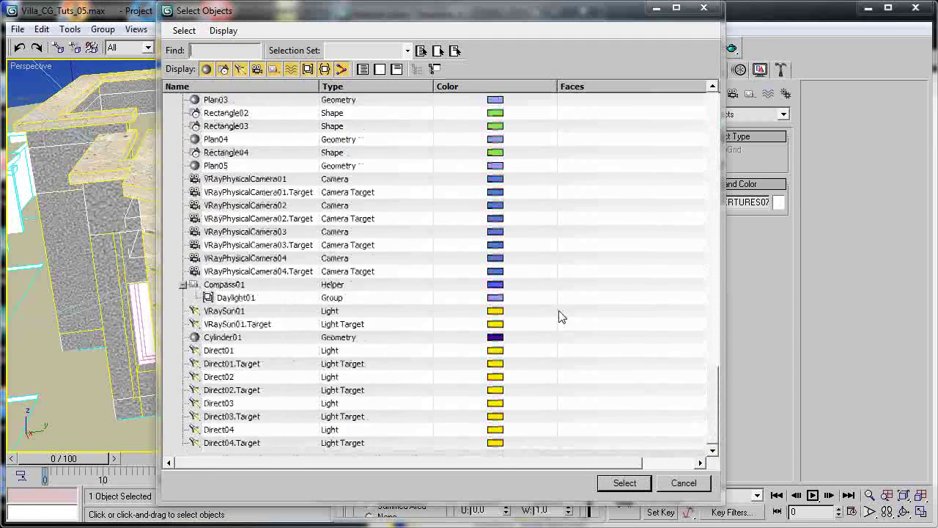
left_click(624, 484)
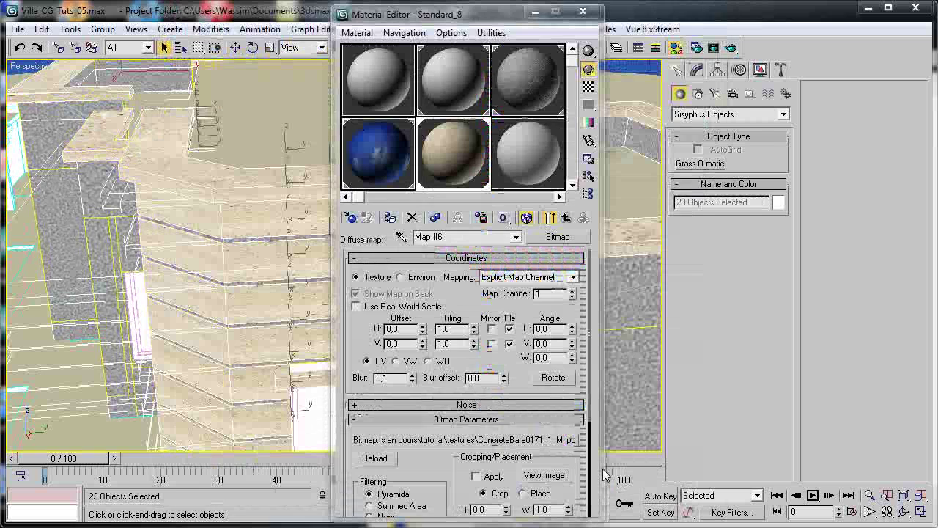
left_click(583, 11)
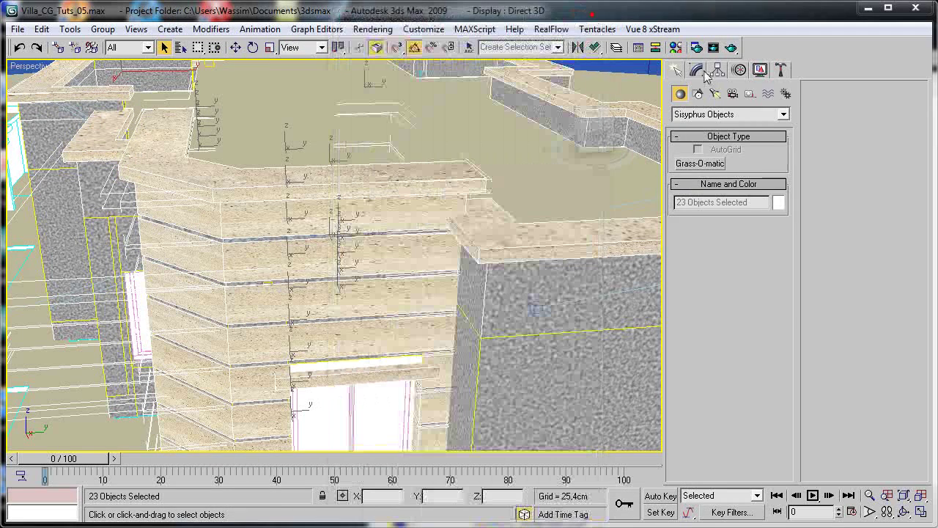
Add a UVW Map modifier with Box mapping to the selected trim and cladding objects.
left_click(698, 70)
left_click(724, 109)
scroll(808, 448, "down", 10)
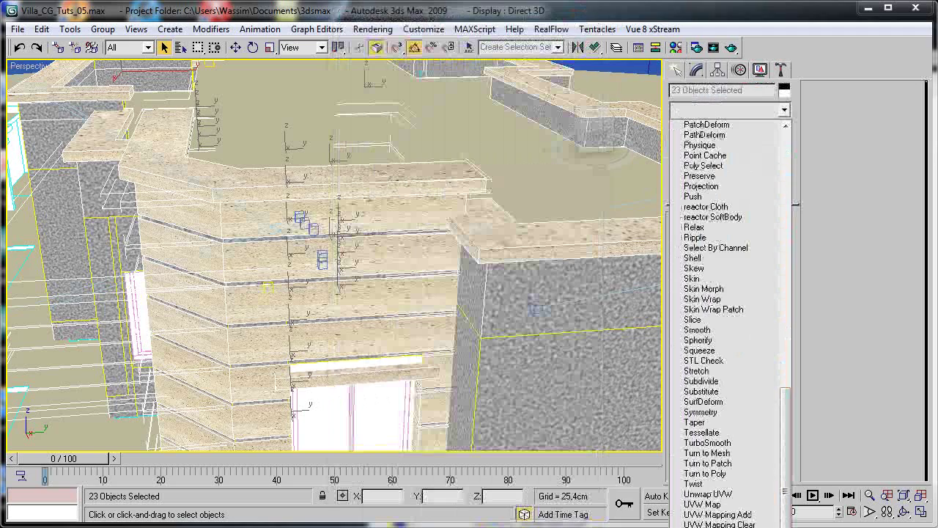
left_click(745, 505)
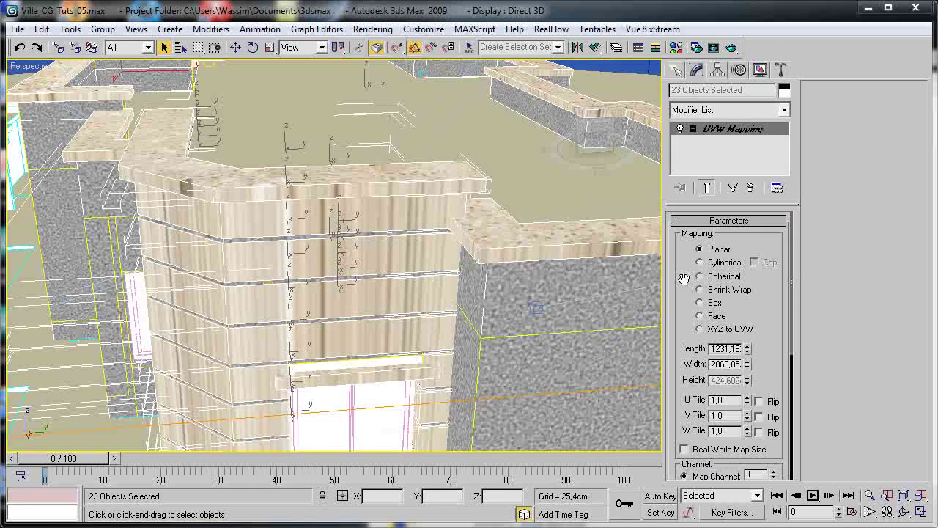
left_click(700, 302)
Examine the box-mapped concrete texture on the copings, window trim and cladding bands all around the villa.
middle_click_drag(250, 264, 279, 262, "alt")
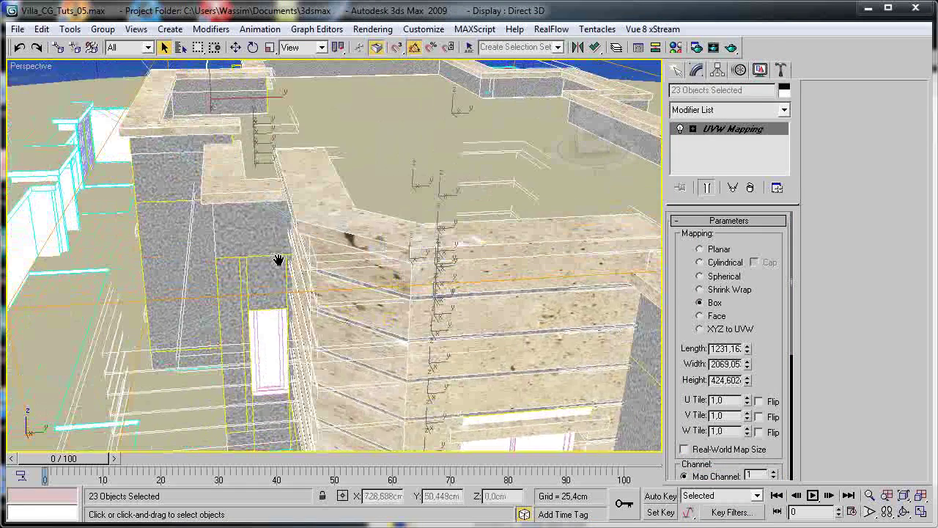
middle_click_drag(338, 239, 366, 229, "alt")
middle_click_drag(298, 245, 333, 291, "alt")
scroll(380, 282, "up", 5)
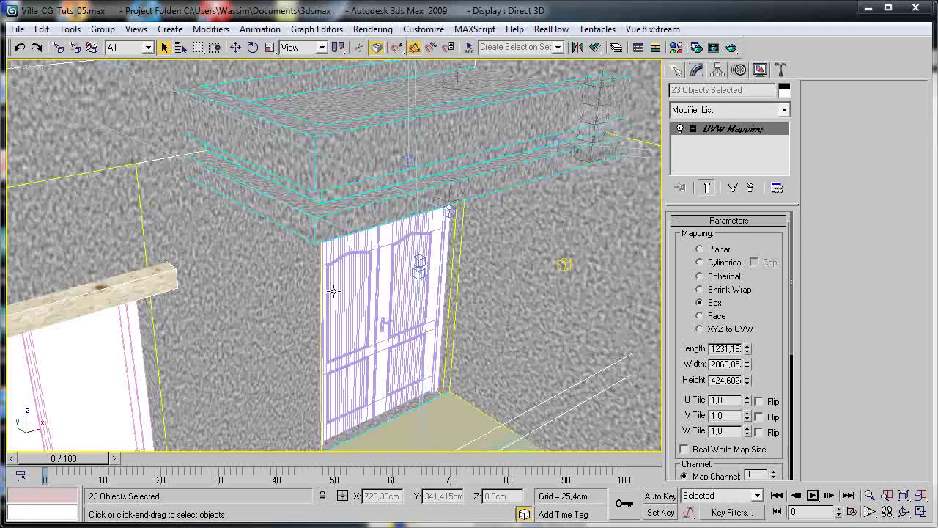
middle_click_drag(513, 293, 452, 365, "alt")
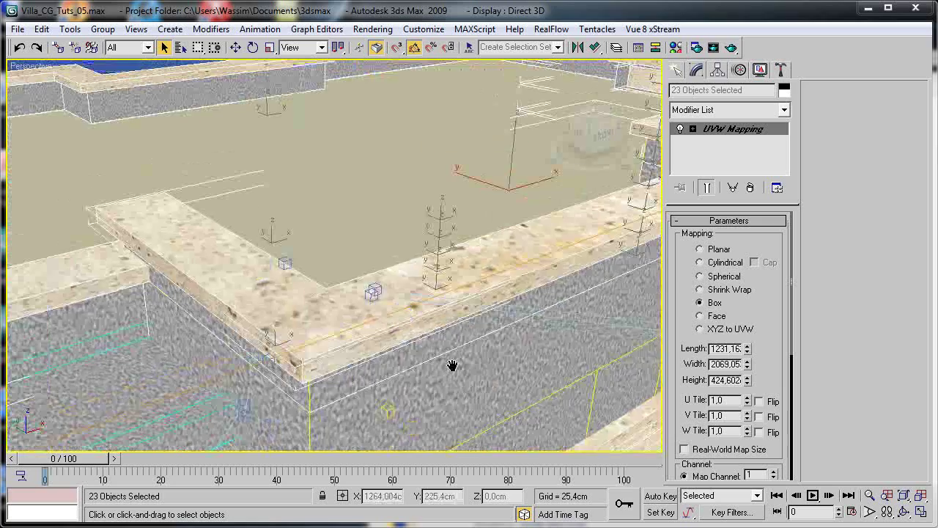
scroll(375, 340, "down", 6)
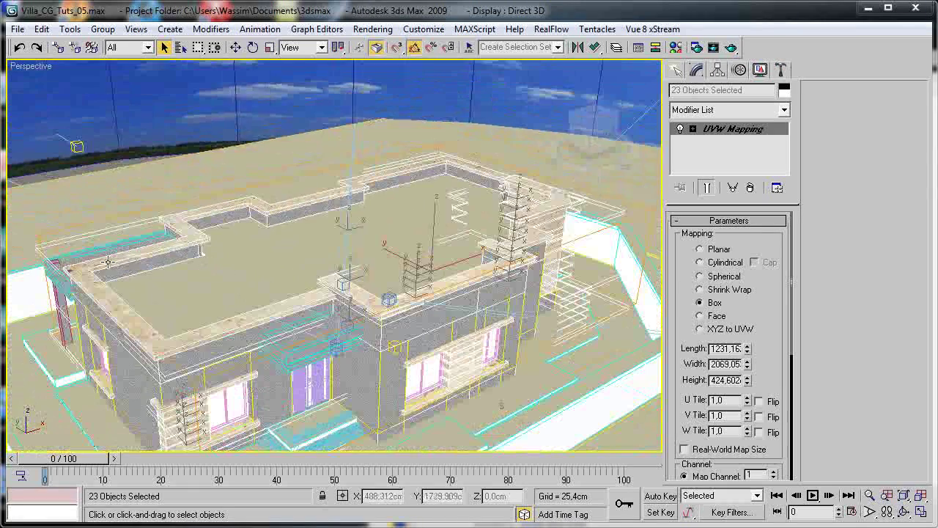
middle_click_drag(333, 359, 291, 354, "alt")
middle_click_drag(203, 163, 397, 328, "alt")
middle_click_drag(495, 355, 458, 303, "alt")
middle_click_drag(448, 344, 384, 358, "alt")
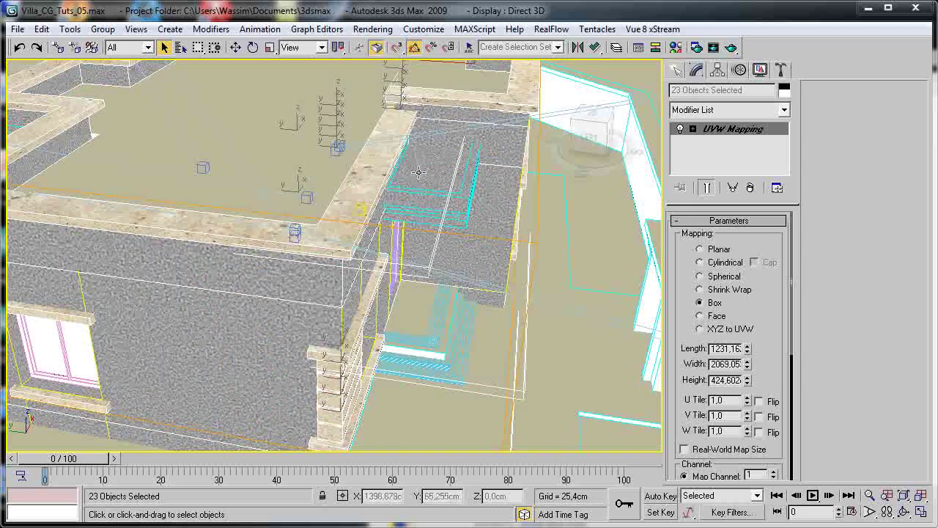
middle_click_drag(402, 233, 310, 301, "alt")
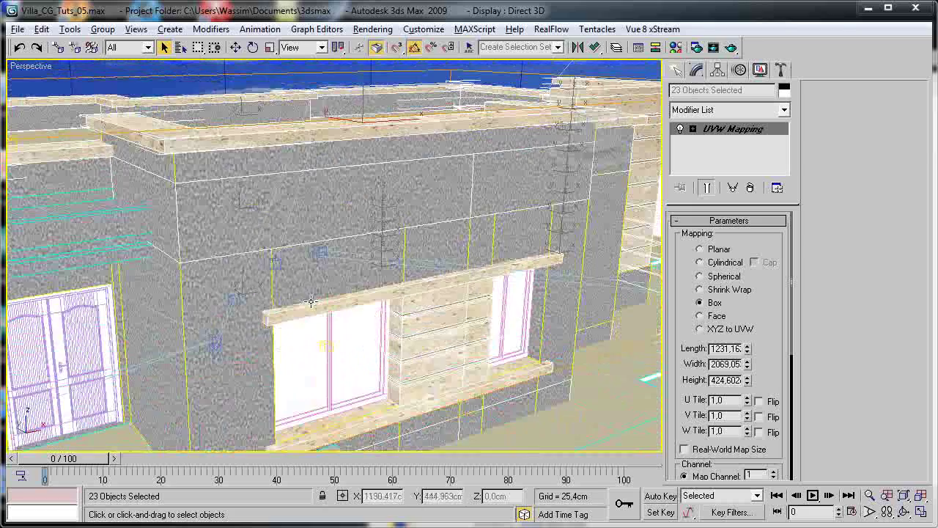
Set the box mapping's length to about 816 cm, width to about 2152 cm and height to about 408 cm.
mouse_move(744, 350)
left_mouse_down()
mouse_move(744, 331)
mouse_move(748, 389)
mouse_move(745, 330)
mouse_move(745, 348)
left_mouse_up()
middle_click_drag(479, 170, 320, 255, "alt")
scroll(322, 254, "up", 2)
middle_click_drag(374, 273, 320, 274)
scroll(320, 274, "down", 1)
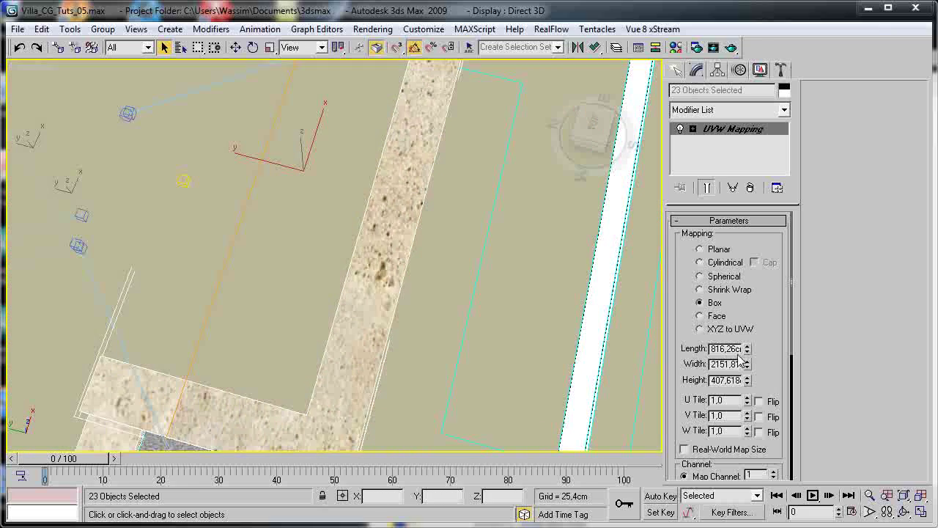
Adjust the box mapping's length on the selected trim and cladding objects and set it to -600 cm.
left_click_drag(738, 308, 733, 197)
left_click_drag(568, 37, 409, 165)
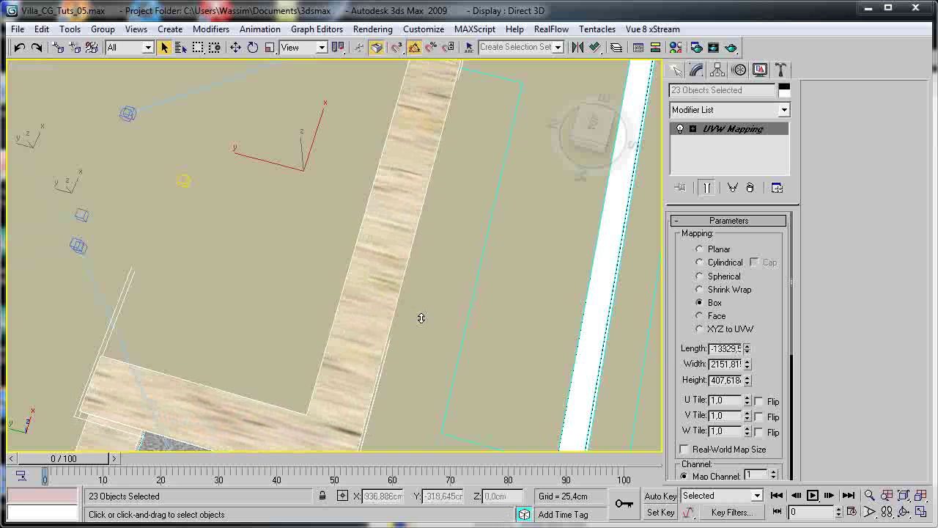
left_click_drag(454, 191, 524, 22)
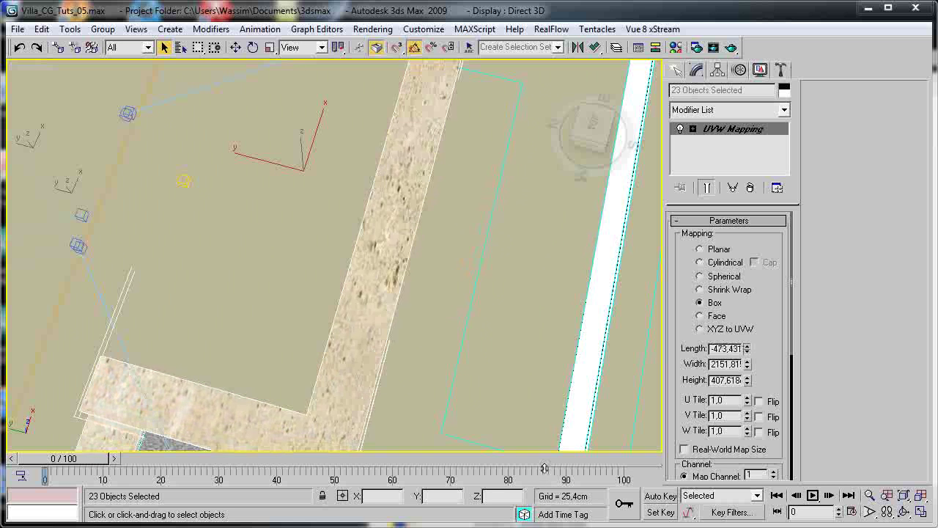
left_click_drag(545, 469, 545, 495)
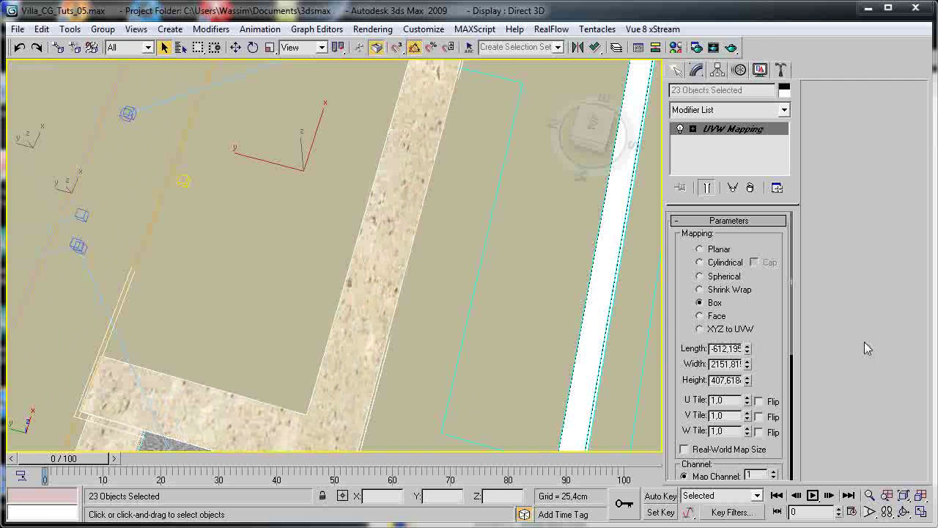
middle_click_drag(481, 279, 486, 335)
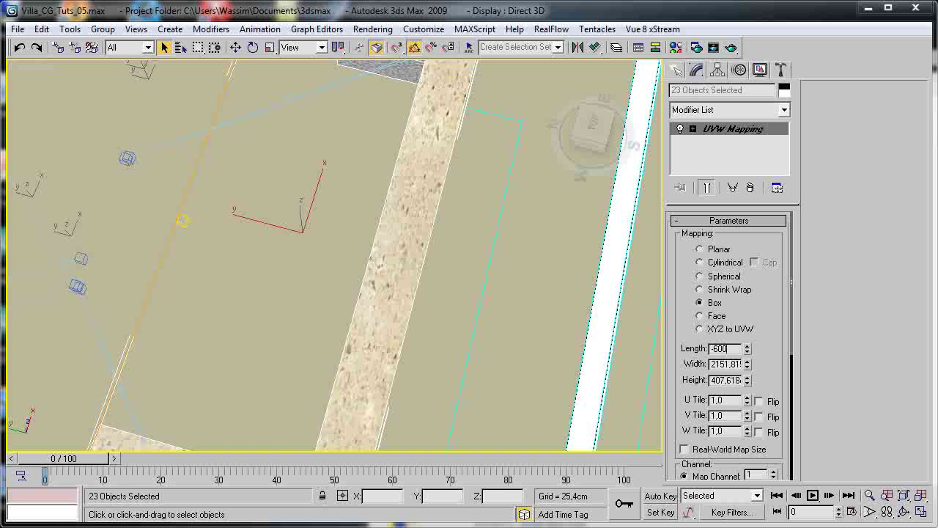
key("Return")
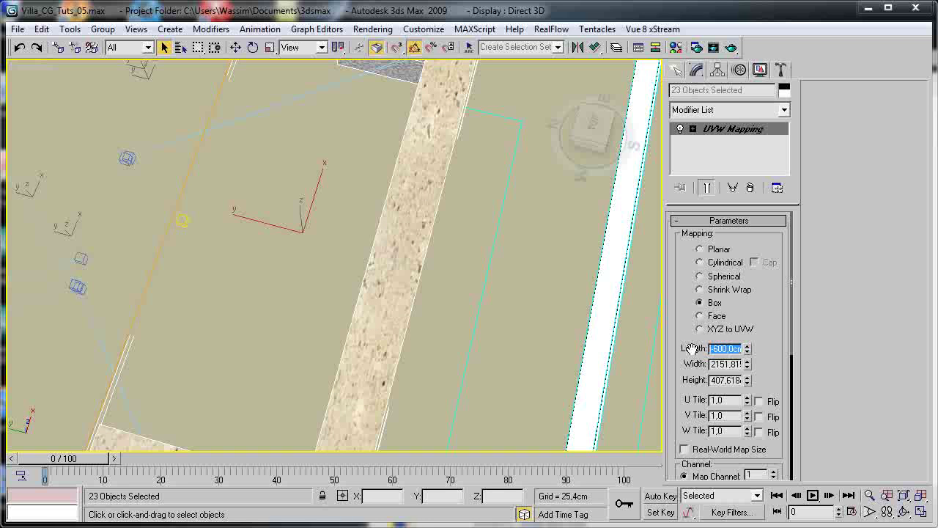
Try a box mapping width of 0 cm and examine the concrete texture on the roof copings up close.
left_click_drag(746, 364, 740, 437)
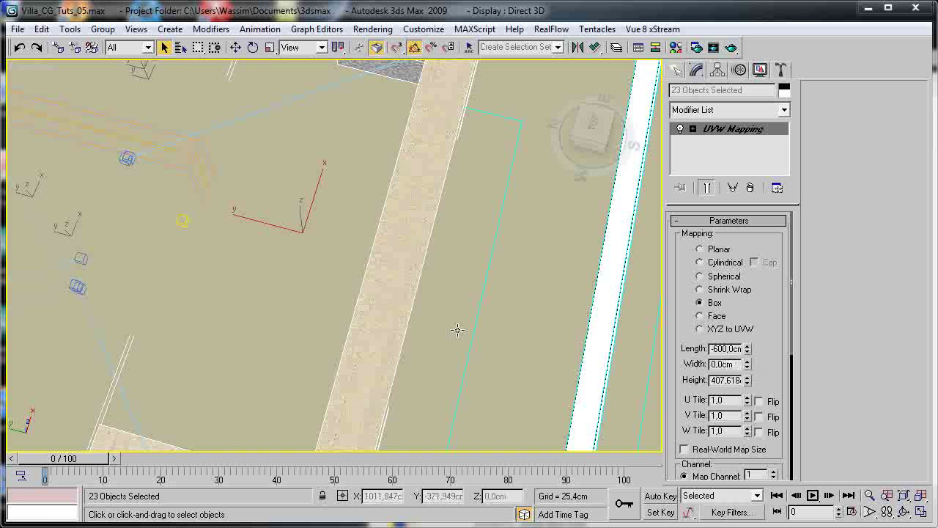
scroll(457, 330, "up", 3)
scroll(457, 330, "up", 1)
scroll(567, 335, "down", 1)
middle_click_drag(567, 335, 436, 347)
scroll(530, 343, "up", 1)
scroll(437, 348, "up", 2)
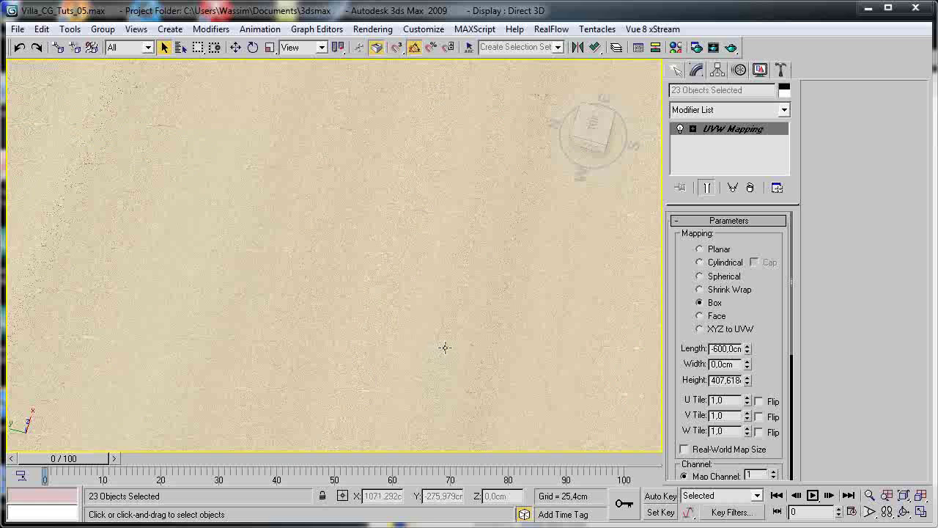
scroll(408, 335, "down", 4)
scroll(420, 354, "down", 2)
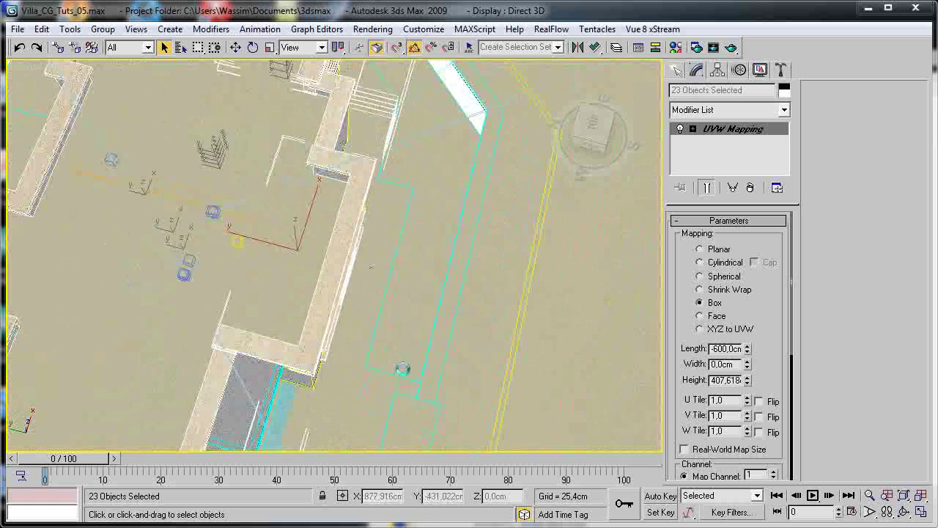
middle_click_drag(317, 332, 587, 448)
scroll(298, 315, "up", 3)
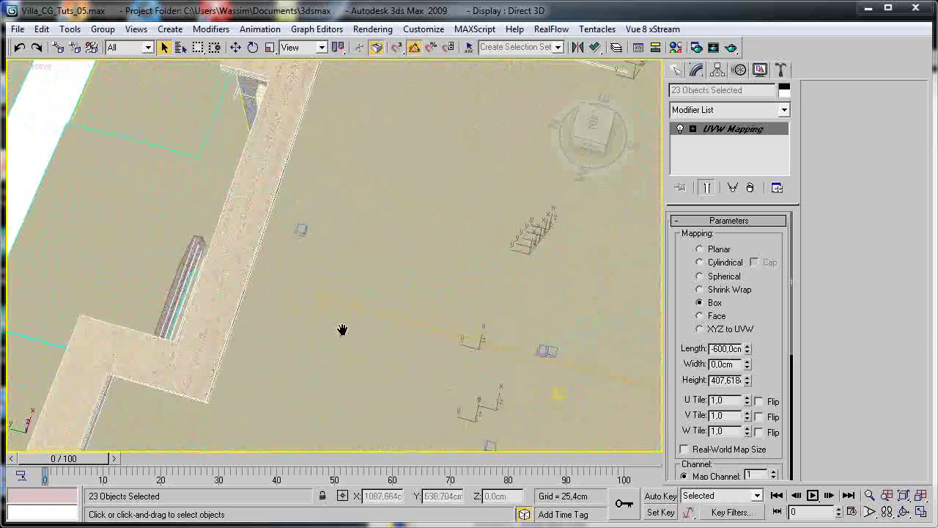
middle_click_drag(306, 314, 448, 388)
scroll(400, 340, "up", 3)
middle_click_drag(371, 342, 303, 261)
scroll(323, 307, "down", 7)
middle_click_drag(369, 314, 271, 326)
middle_click_drag(379, 289, 321, 296)
scroll(374, 302, "up", 4)
Set the box mapping's length to -366 cm, width to about 185 cm and height to about 391 cm.
left_click_drag(745, 364, 740, 22)
left_click_drag(740, 513, 616, 264)
middle_click_drag(439, 373, 383, 315, "alt")
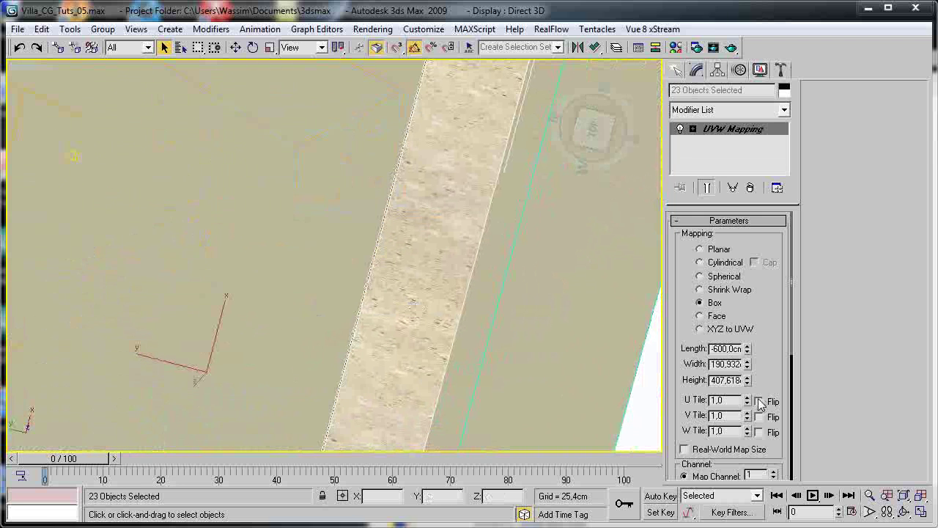
left_click_drag(748, 364, 755, 315)
left_click_drag(749, 380, 748, 366)
middle_click_drag(322, 220, 362, 295, "alt")
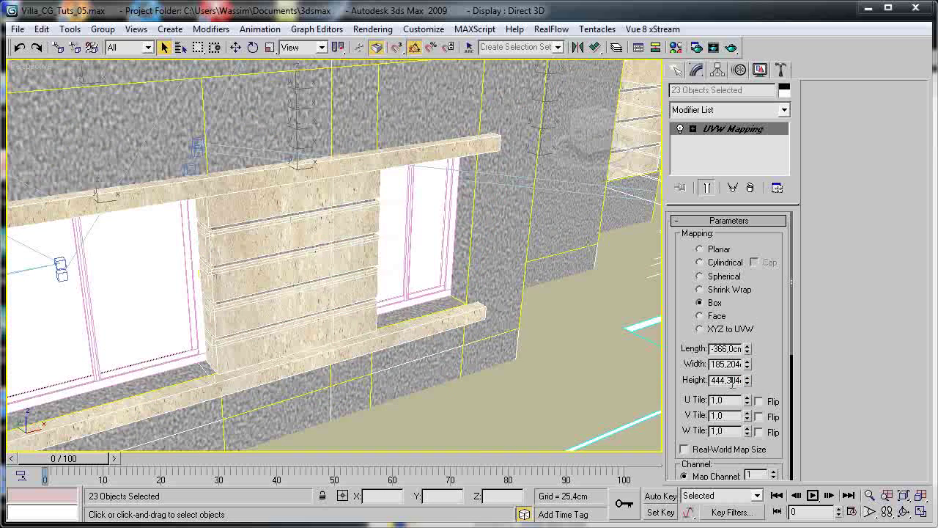
left_click_drag(748, 379, 748, 383)
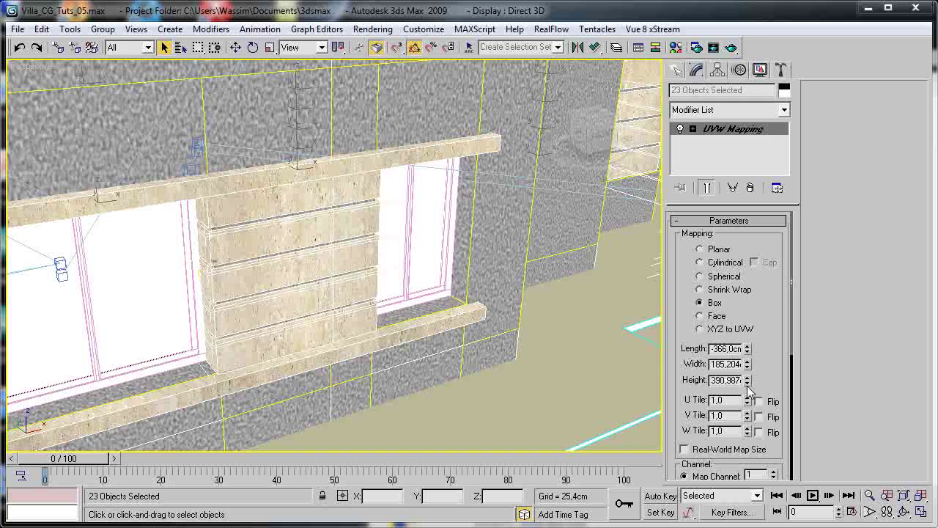
Fine-tune the concrete texture on the roof copings by setting the box mapping's height to about 215 cm and width to 181.5 cm.
scroll(561, 263, "down", 8)
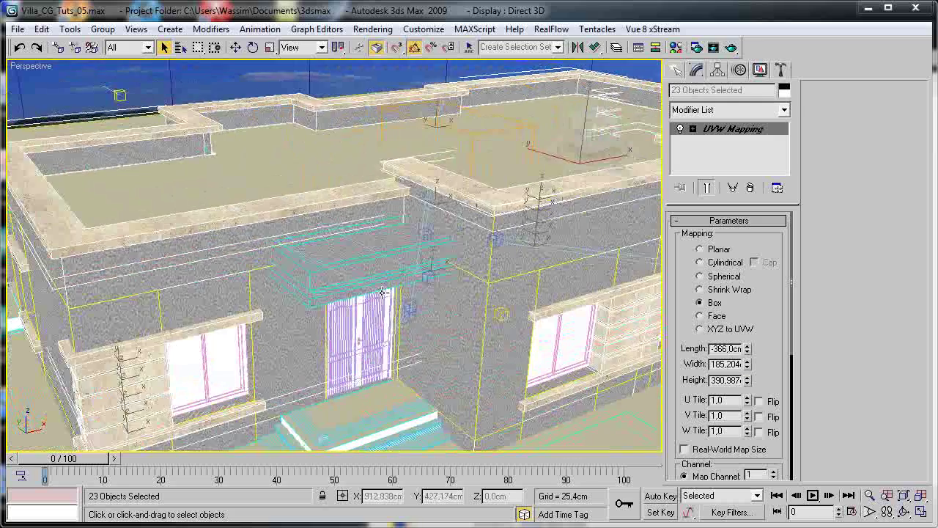
middle_click_drag(382, 292, 498, 272, "alt")
scroll(435, 272, "up", 4)
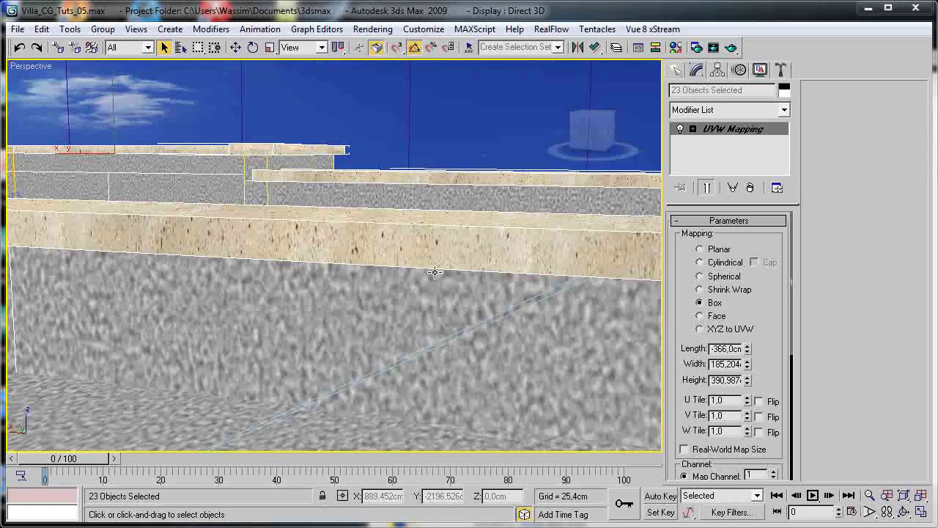
left_click_drag(746, 384, 740, 403)
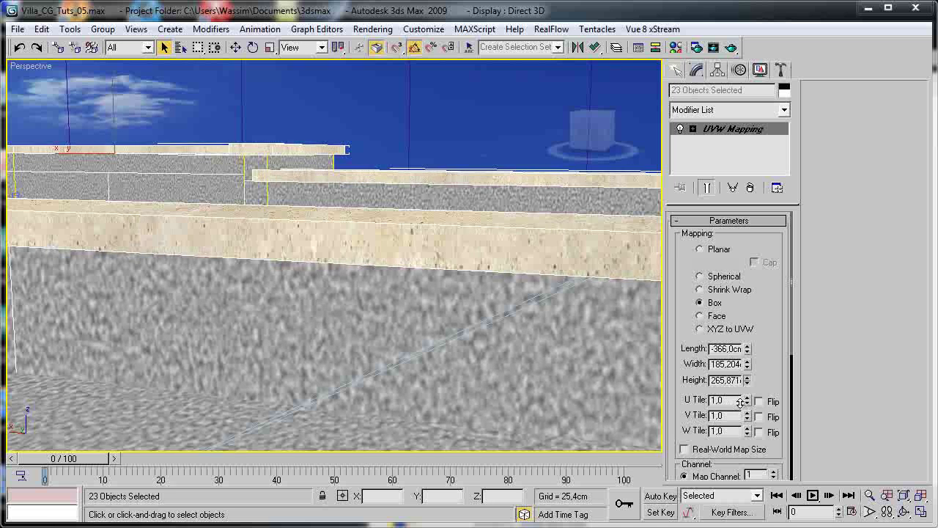
middle_click_drag(512, 323, 504, 306, "alt")
middle_click_drag(584, 357, 571, 314, "alt")
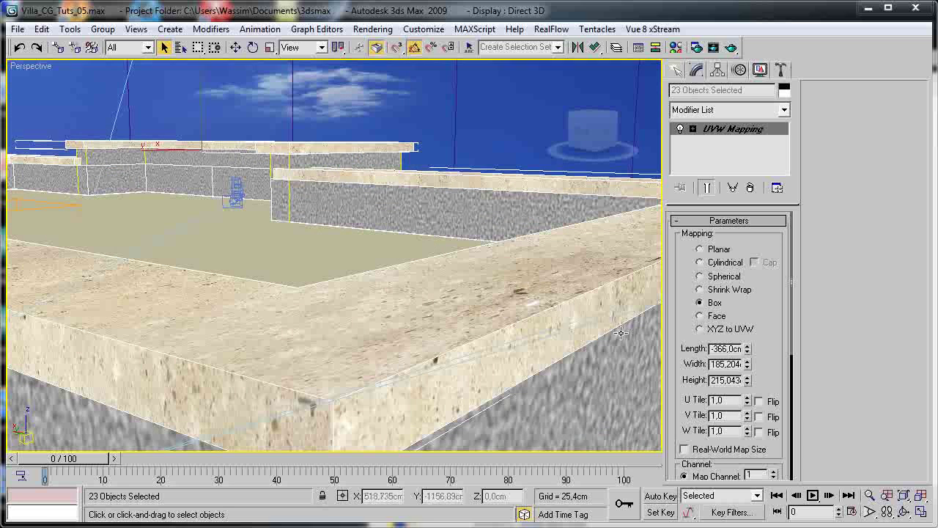
left_click_drag(746, 368, 739, 360)
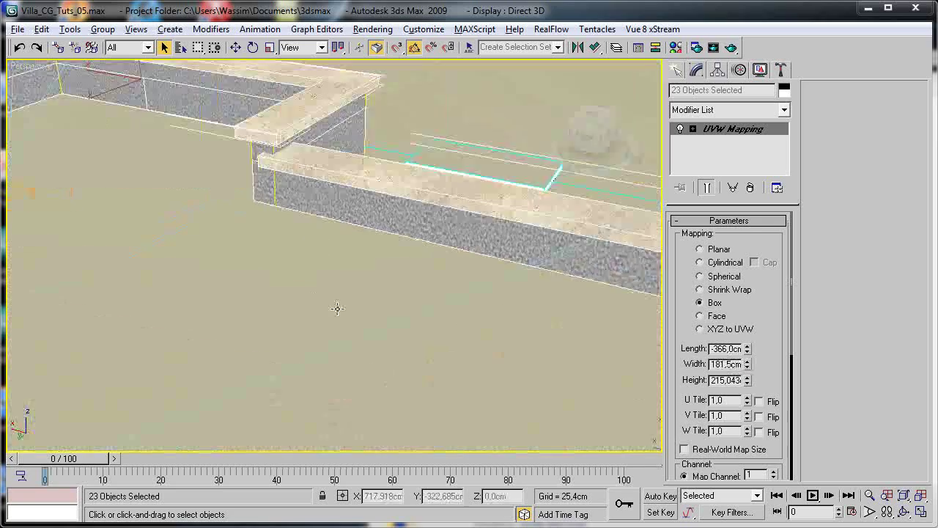
middle_click_drag(341, 348, 220, 320, "alt")
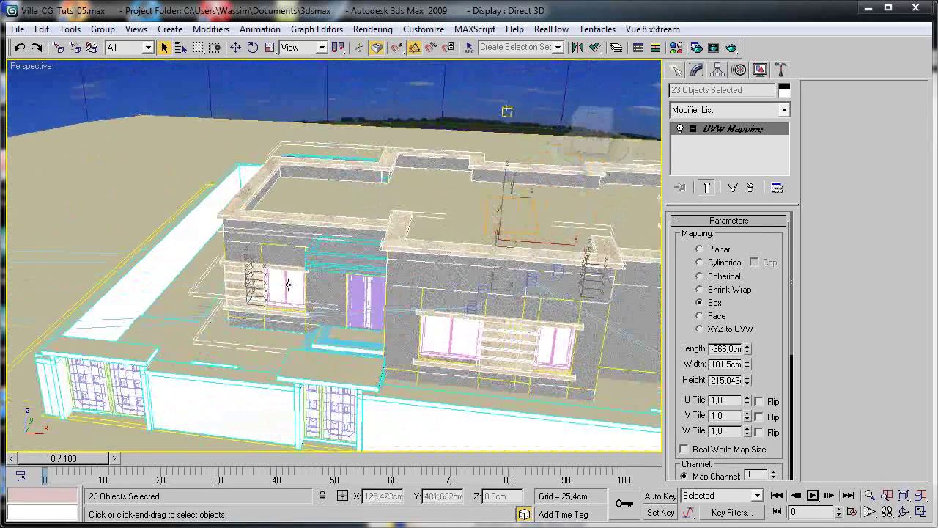
Switch the perspective viewport to the VRayPhysicalCamera02 view.
left_click(29, 66)
mouse_move(41, 77)
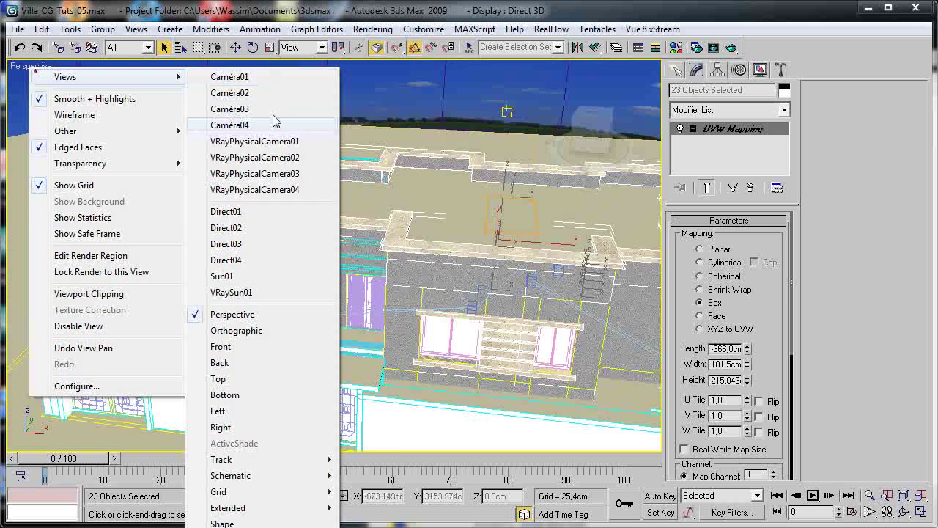
left_click(269, 158)
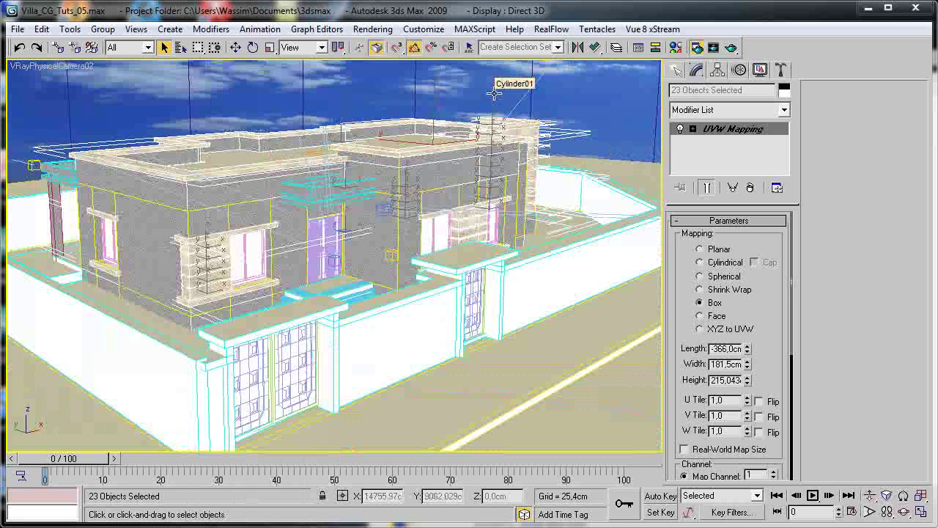
Set the render output size to 800 x 600 and render the camera view.
key("F10")
left_click(440, 223)
left_click(428, 237)
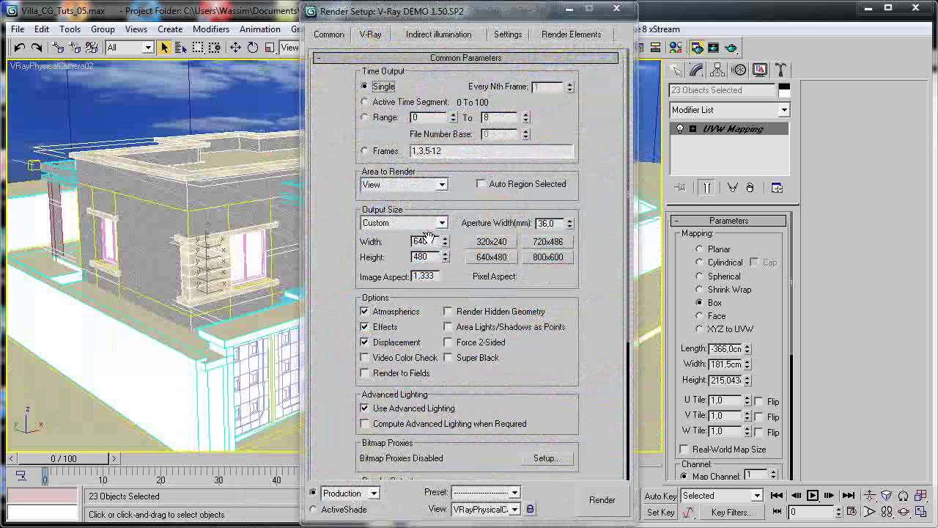
left_click(540, 259)
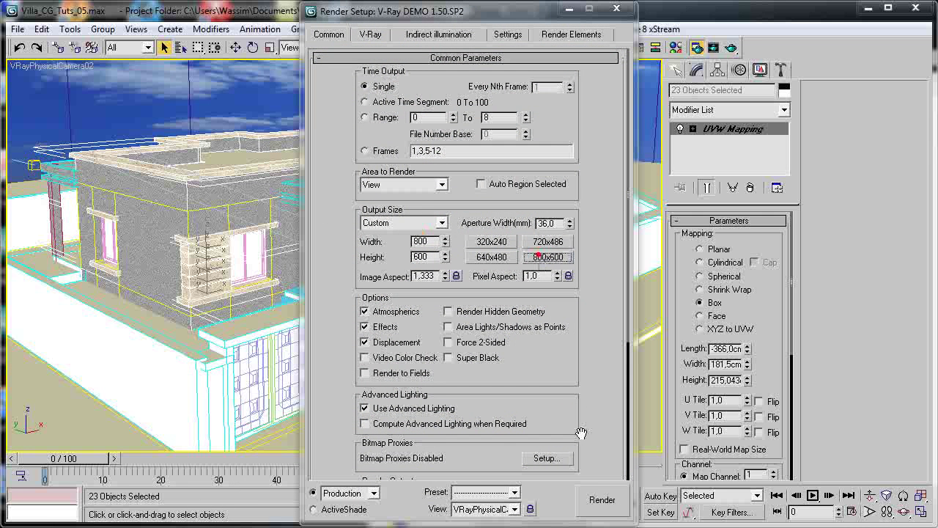
left_click(597, 504)
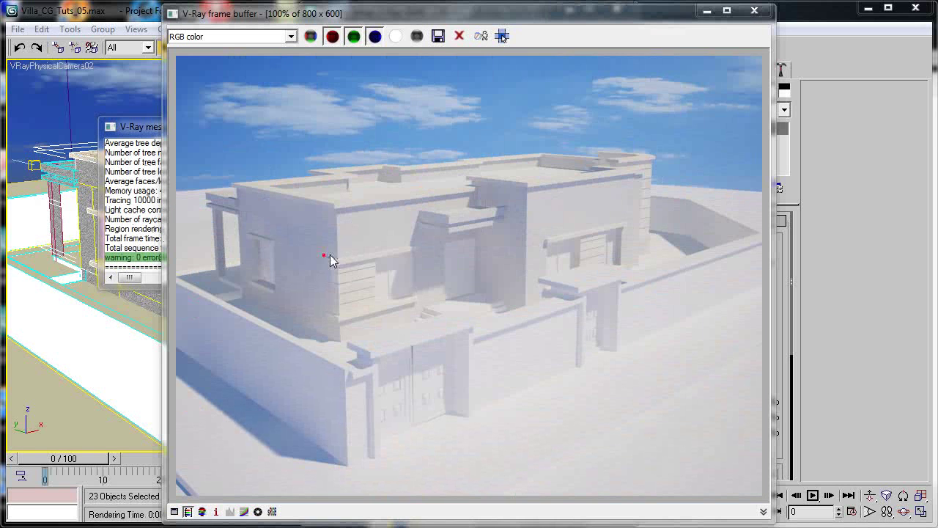
Examine the walls, window trim and cladding bands in the rendered image up close and close the frame buffer.
scroll(430, 290, "up", 1)
middle_click_drag(327, 262, 575, 336)
scroll(427, 293, "up", 1)
middle_click_drag(325, 280, 538, 301)
scroll(450, 276, "up", 1)
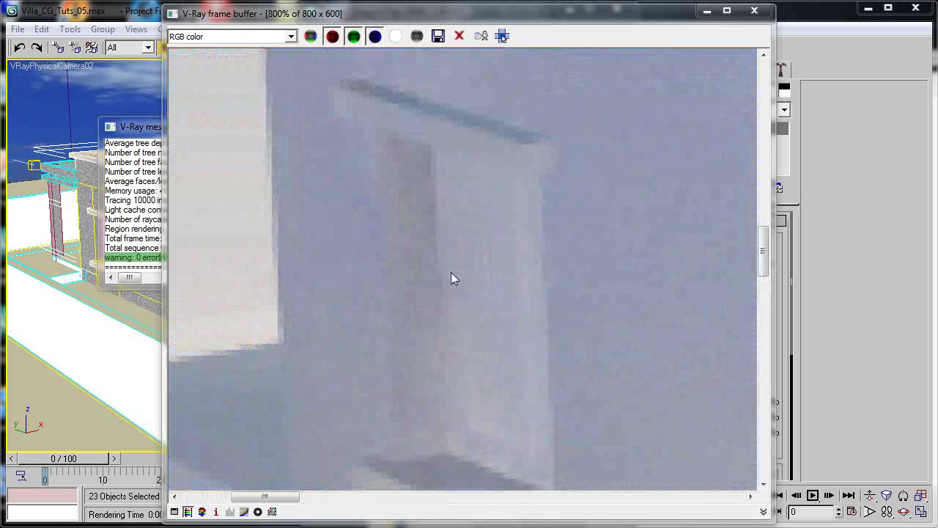
middle_click_drag(450, 277, 432, 203)
scroll(433, 235, "down", 1)
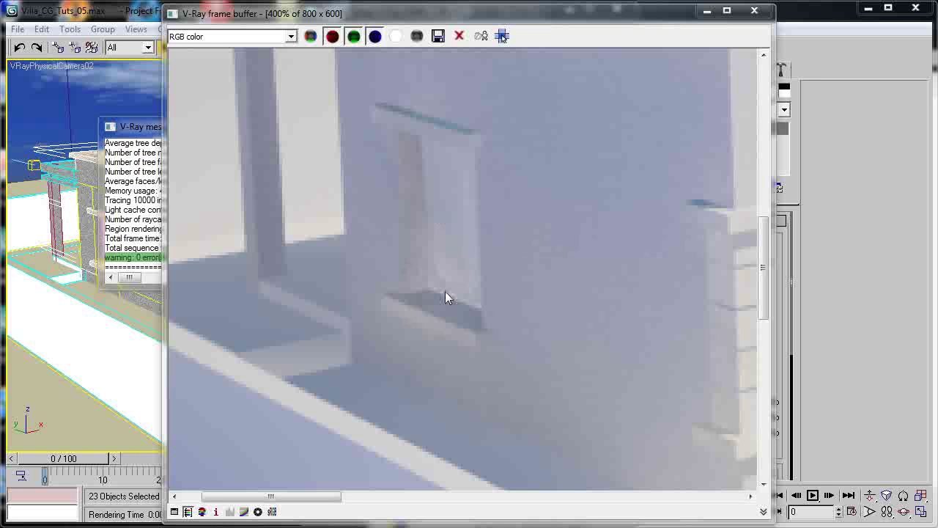
middle_click_drag(449, 254, 433, 327)
scroll(530, 273, "down", 1)
middle_click_drag(531, 273, 393, 264)
scroll(410, 267, "down", 1)
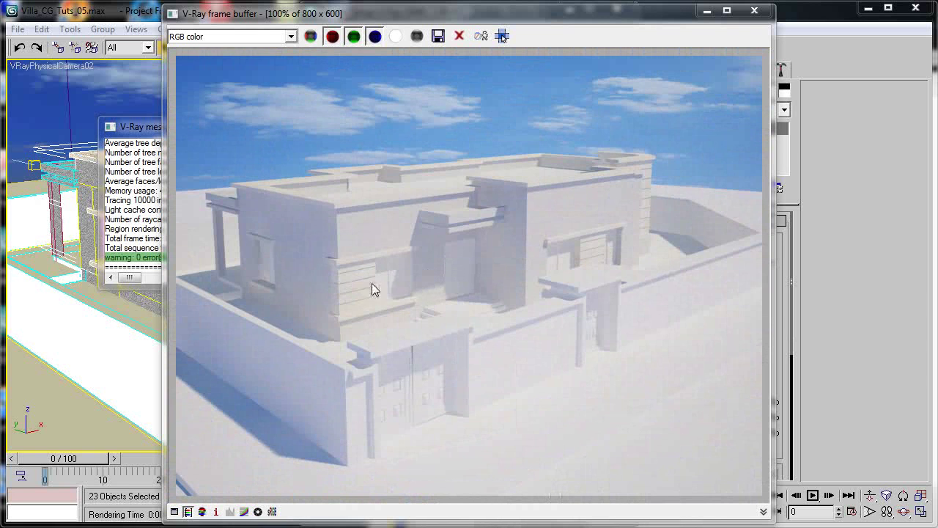
scroll(473, 306, "up", 1)
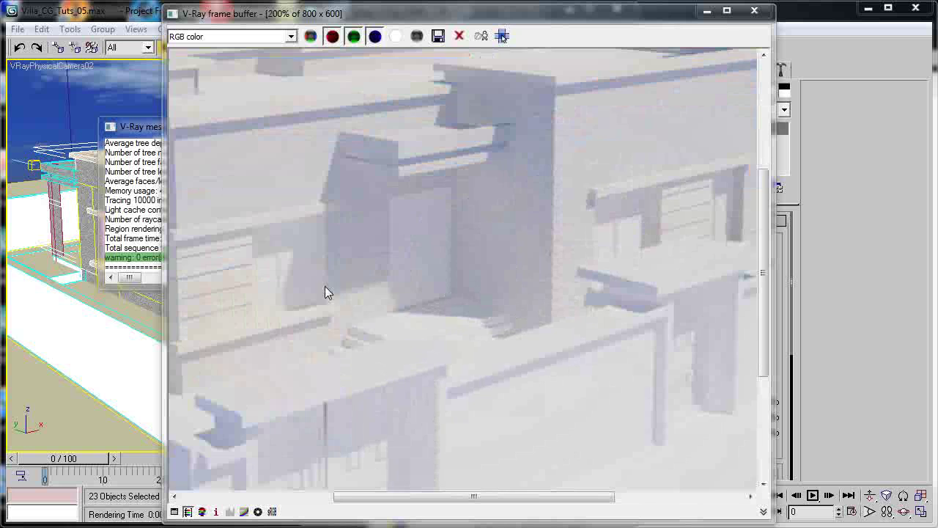
middle_click_drag(440, 286, 591, 313)
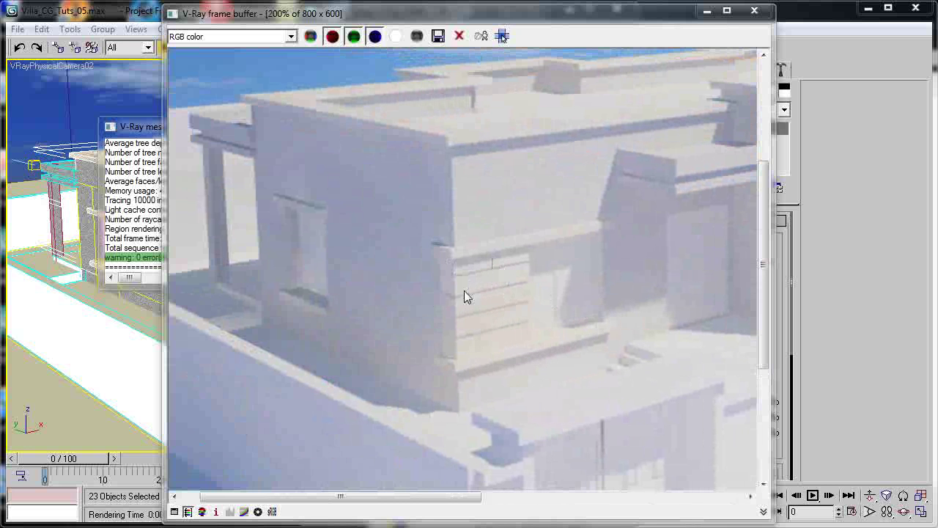
left_click(161, 141)
left_click(309, 123)
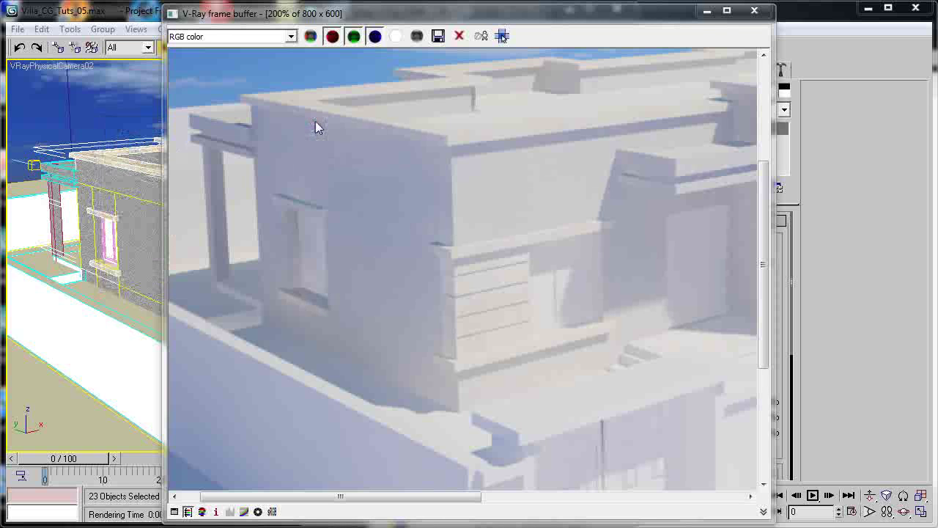
left_click_drag(559, 521, 564, 511)
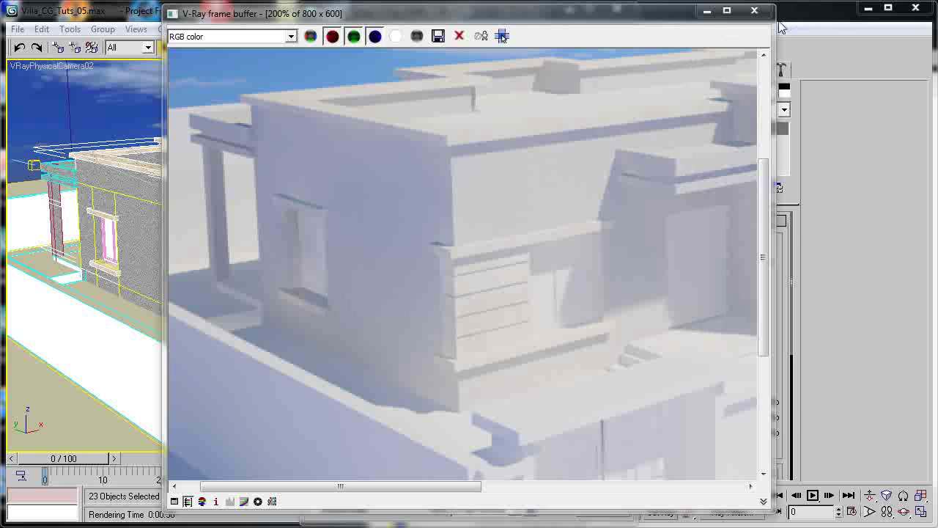
left_click(754, 10)
Switch to Photoshop.
left_click_drag(508, 6, 506, 16)
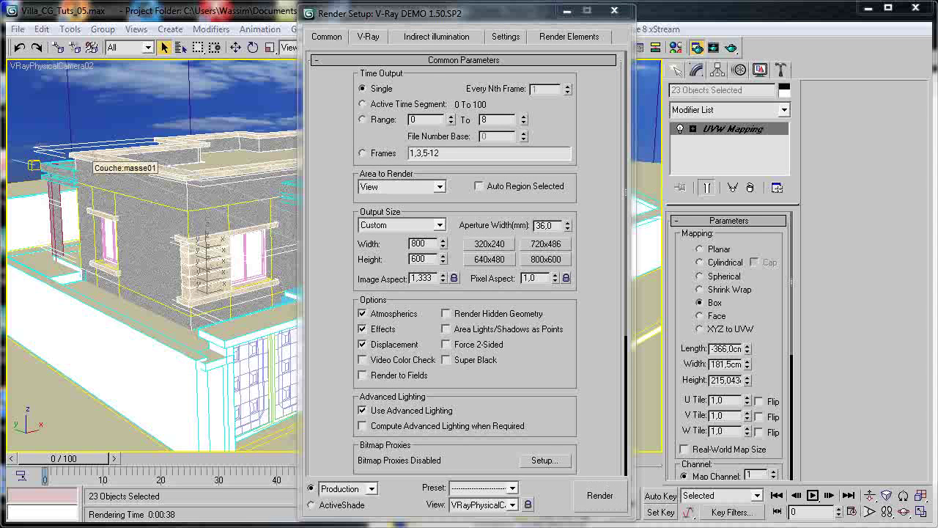
key("alt+Tab")
key("alt+Tab")
key("alt+Tab")
key("alt+Tab")
key("alt+Tab")
key("alt+Tab")
key("alt+Tab")
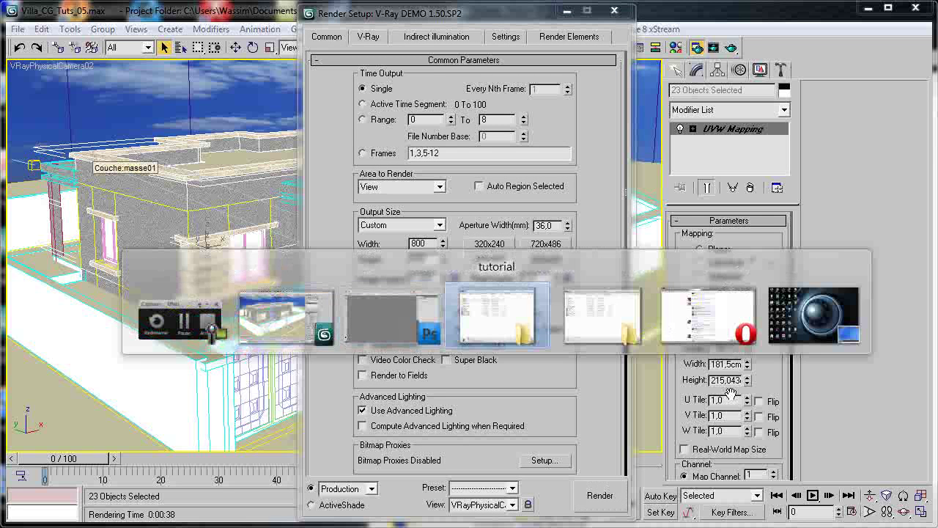
key("alt+Tab")
key("alt+Tab")
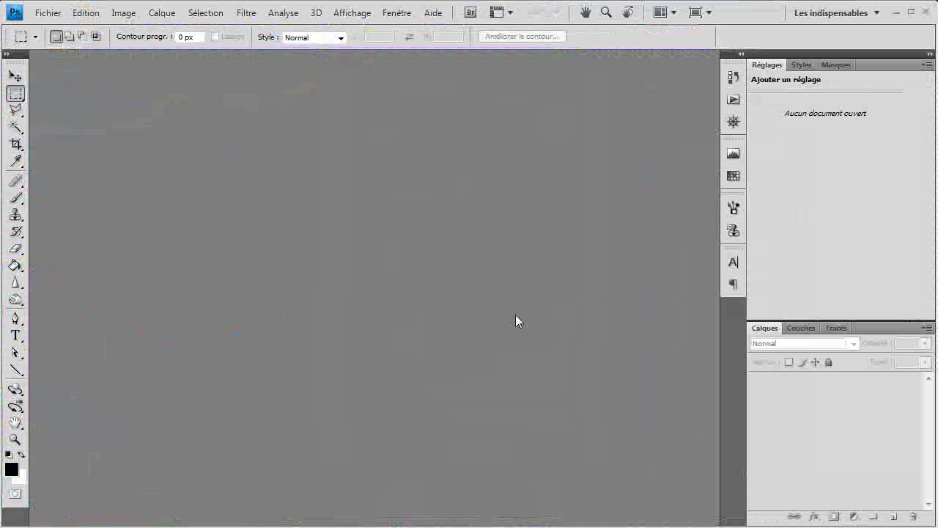
Open ConcreteBare0171_1_M.jpg from the textures folder inside the tutorial folder.
left_click(48, 14)
left_click(58, 65)
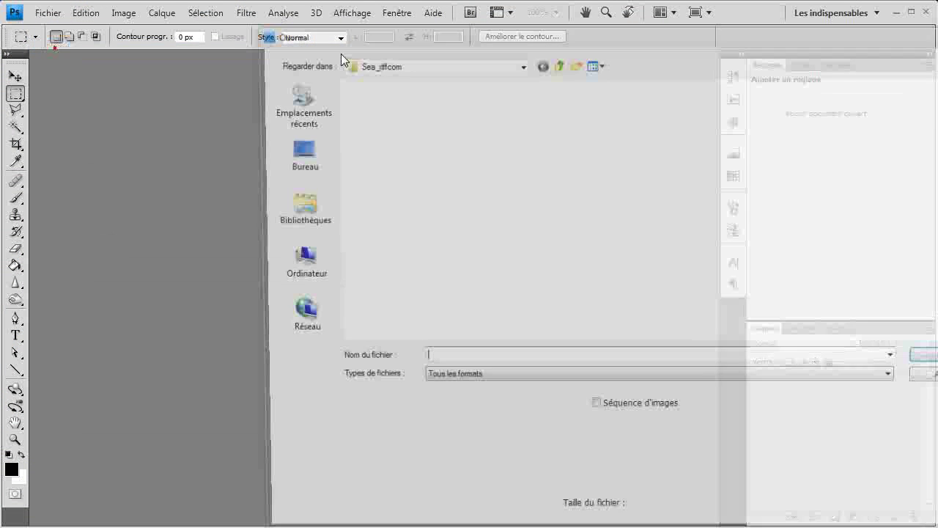
left_click(556, 63)
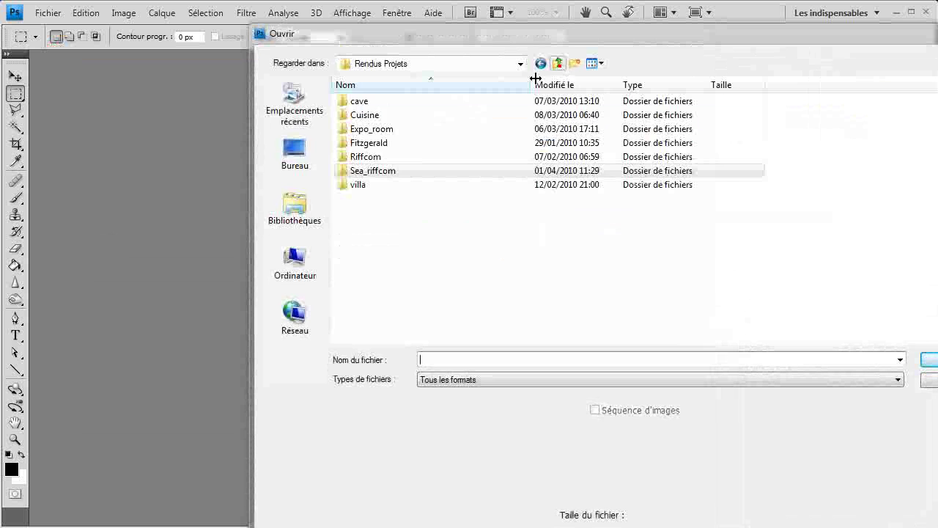
left_click(557, 64)
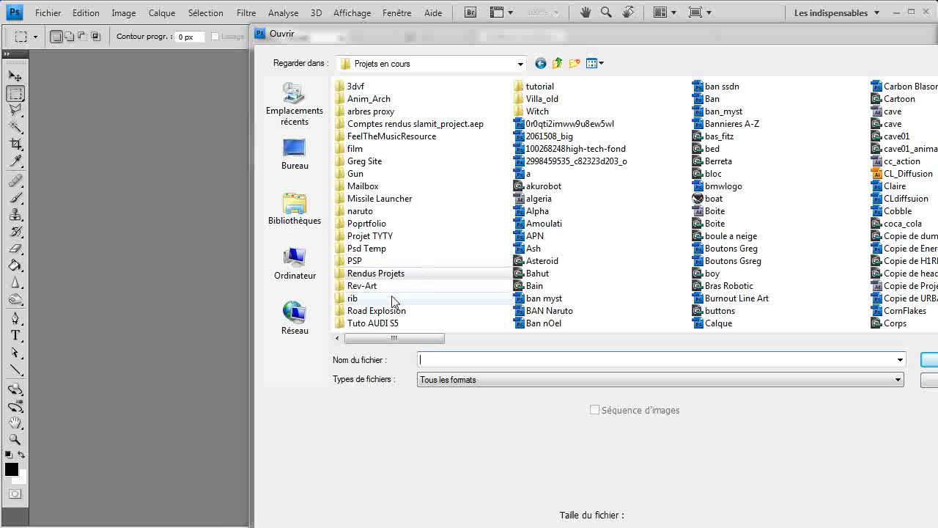
double_click(537, 88)
double_click(389, 230)
left_click(385, 122)
double_click(385, 123)
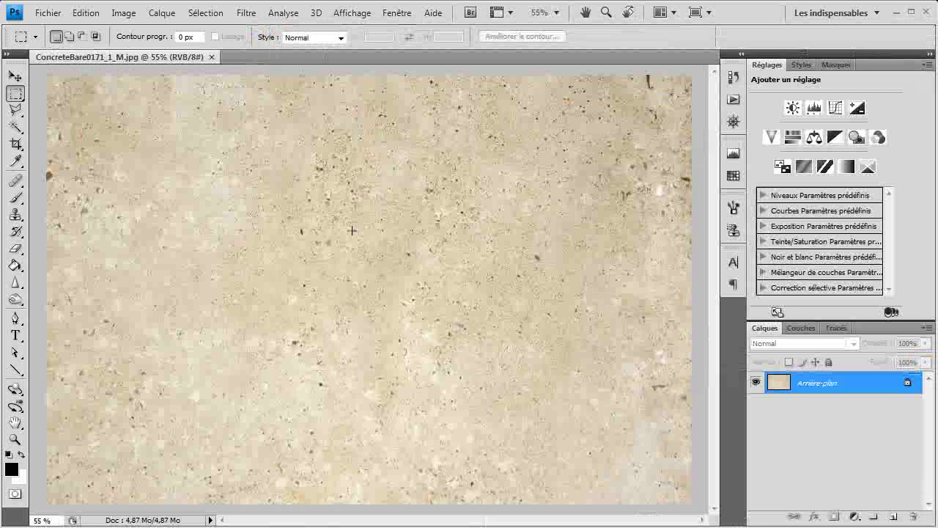
key("ctrl+minus")
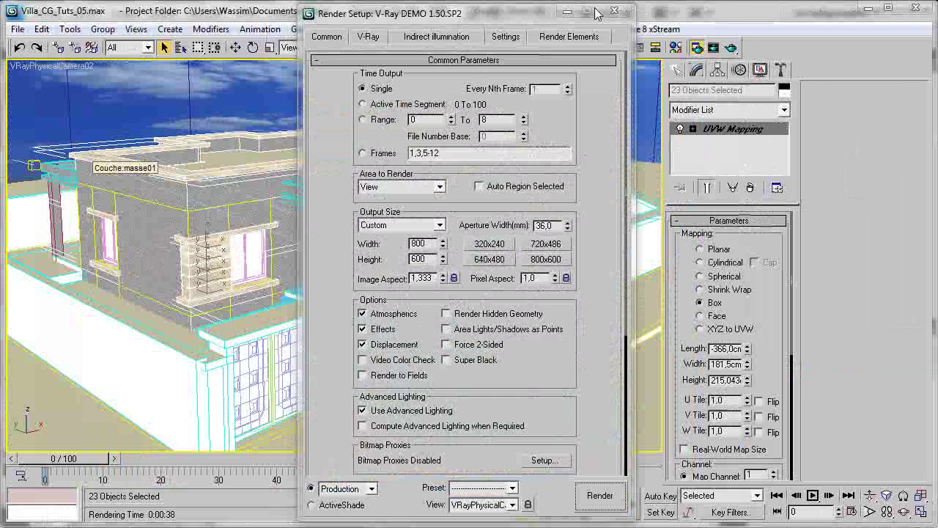
Switch to 3ds Max and reopen the last rendered image in the V-Ray frame buffer.
left_click(614, 11)
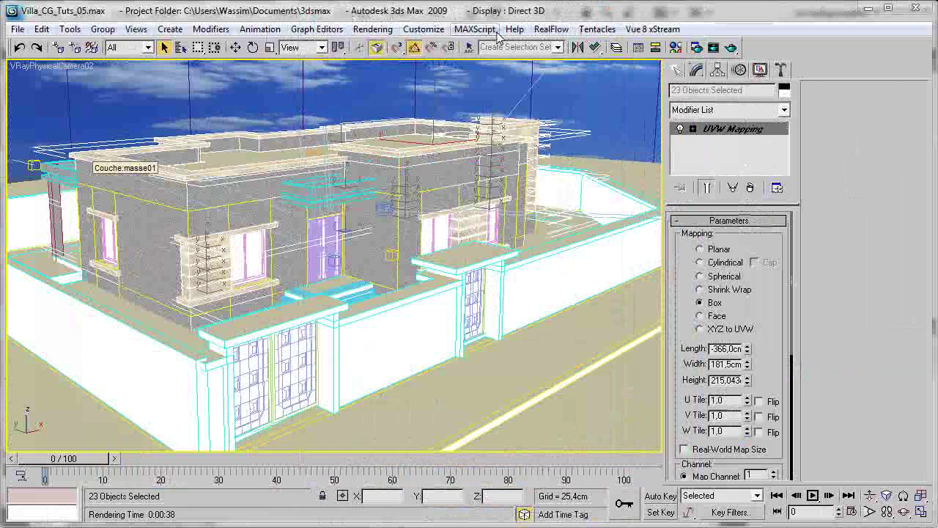
left_click(713, 47)
left_click(752, 7)
left_click(317, 29)
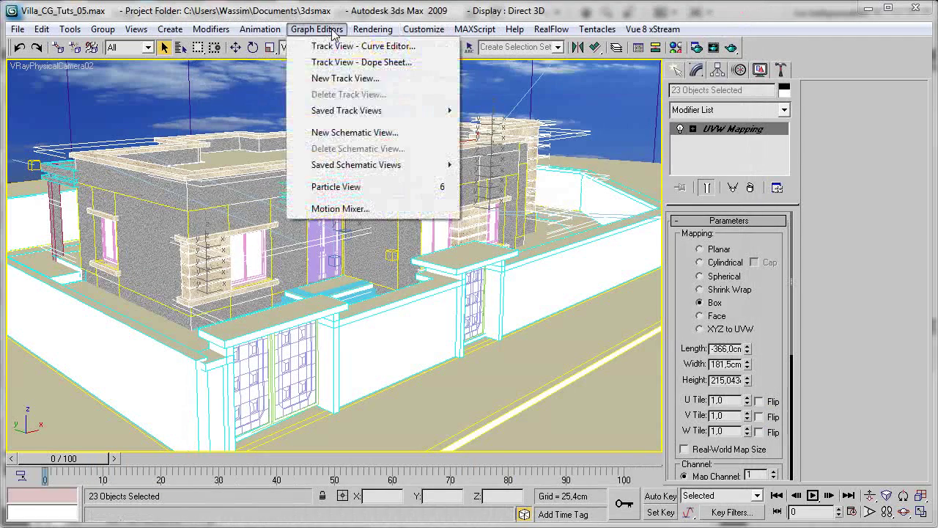
left_click(383, 31)
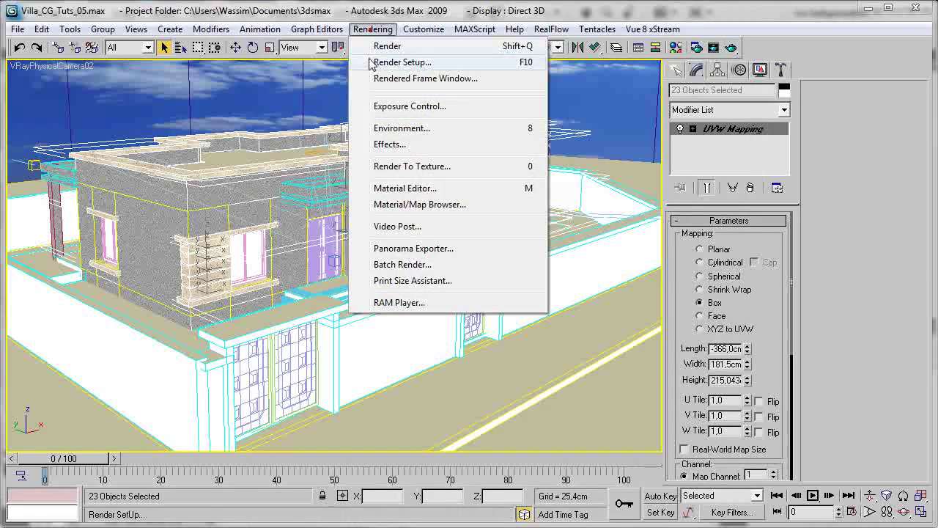
left_click(351, 63)
left_click(382, 38)
left_click(409, 65)
left_click(556, 86)
left_click_drag(544, 17, 390, 60)
Examine the color of the villa's walls, window trim and cladding bands in the last render and close the frame buffer.
scroll(293, 341, "down", 2)
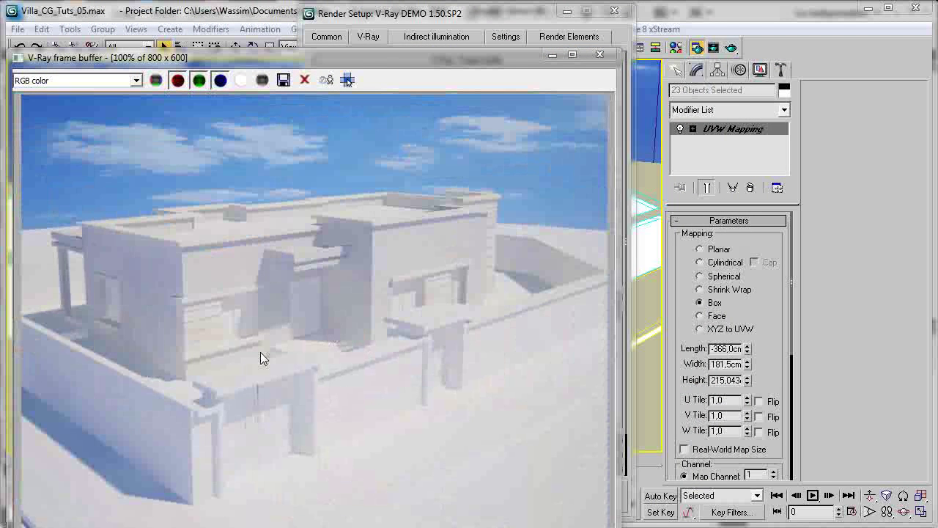
scroll(257, 337, "up", 2)
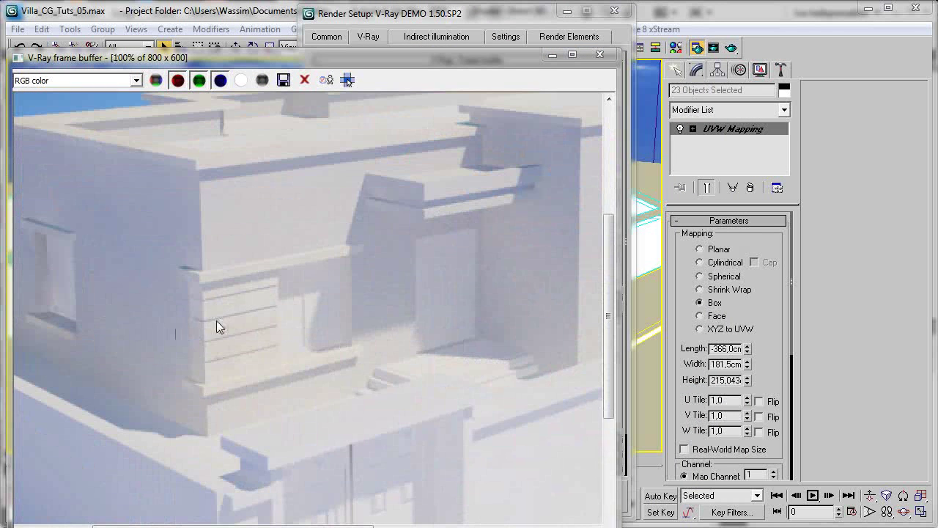
scroll(208, 300, "down", 2)
scroll(168, 335, "up", 2)
middle_click_drag(173, 330, 296, 386)
middle_click_drag(330, 358, 272, 308)
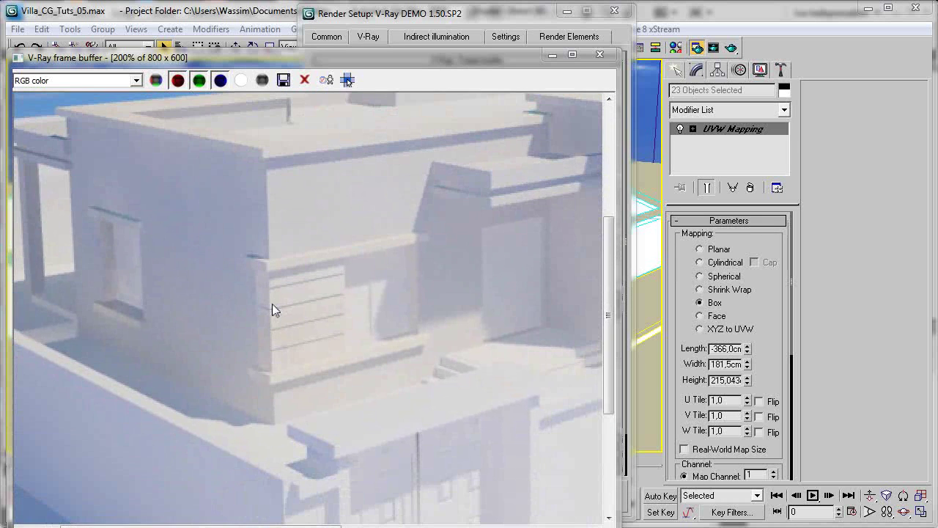
scroll(273, 309, "down", 2)
scroll(254, 285, "up", 2)
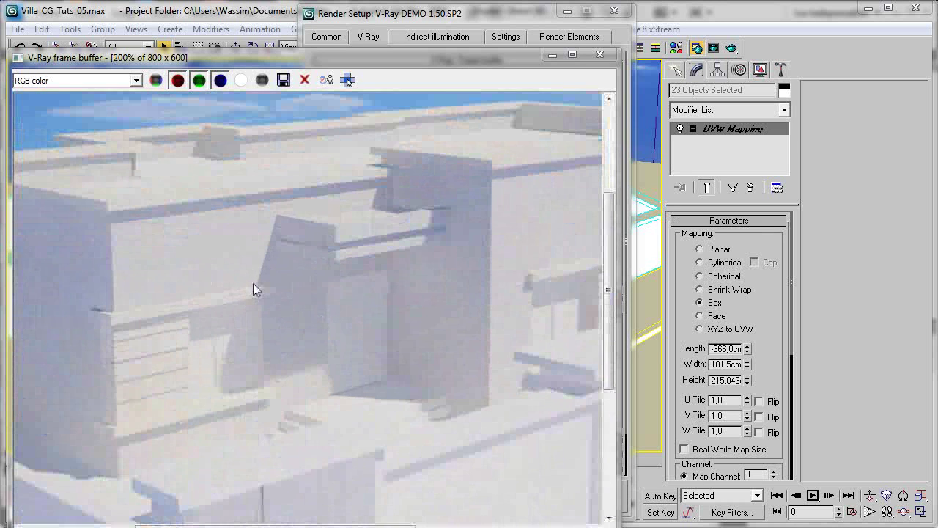
middle_click_drag(254, 284, 408, 327)
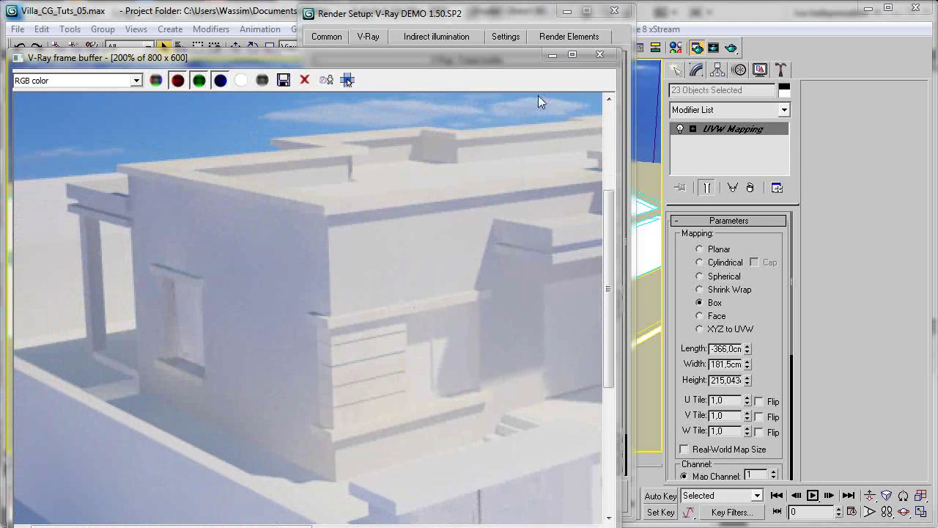
left_click(599, 55)
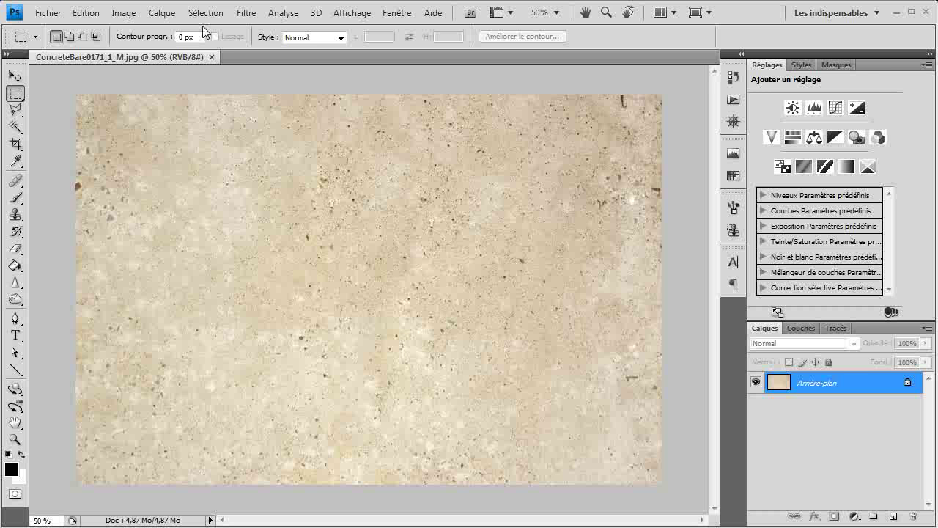
In Photoshop, strongly raise the concrete texture's saturation with a Hue/Saturation adjustment, giving it a warm yellow-orange tone.
key("ctrl+u")
left_click_drag(671, 229, 709, 230)
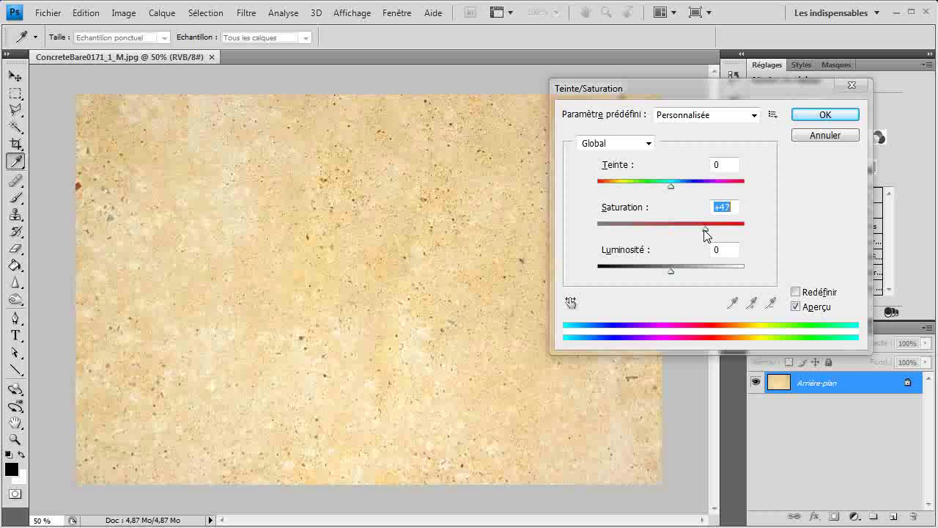
left_click_drag(709, 234, 715, 234)
left_click_drag(671, 272, 670, 273)
left_click_drag(670, 186, 670, 197)
left_click_drag(713, 229, 717, 233)
left_click(825, 115)
key("m")
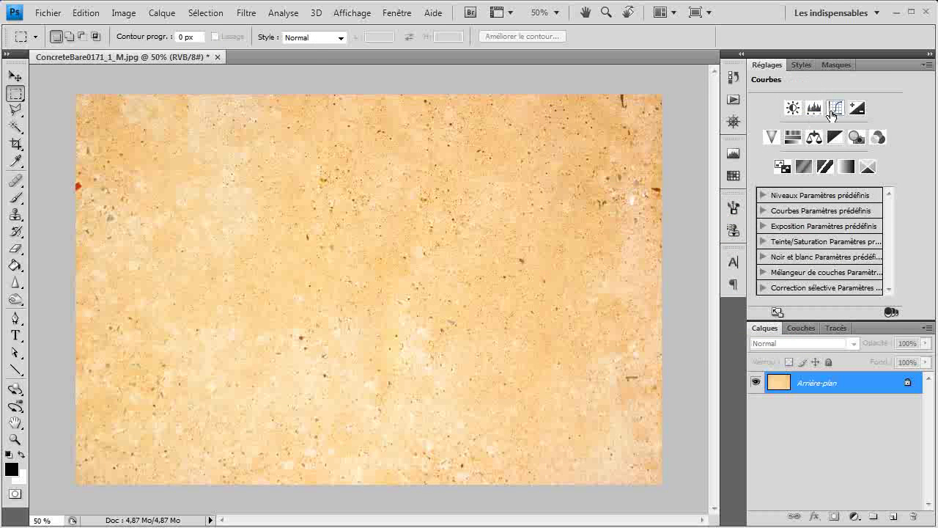
Add a Curves adjustment layer lowering the blue channel to output 103 at input 119, and merge it into the background.
left_click(835, 107)
left_click(825, 108)
left_click(806, 123)
mouse_move(826, 192)
left_mouse_down()
mouse_move(826, 169)
mouse_move(833, 192)
left_mouse_up()
left_click(825, 109)
left_click(799, 150)
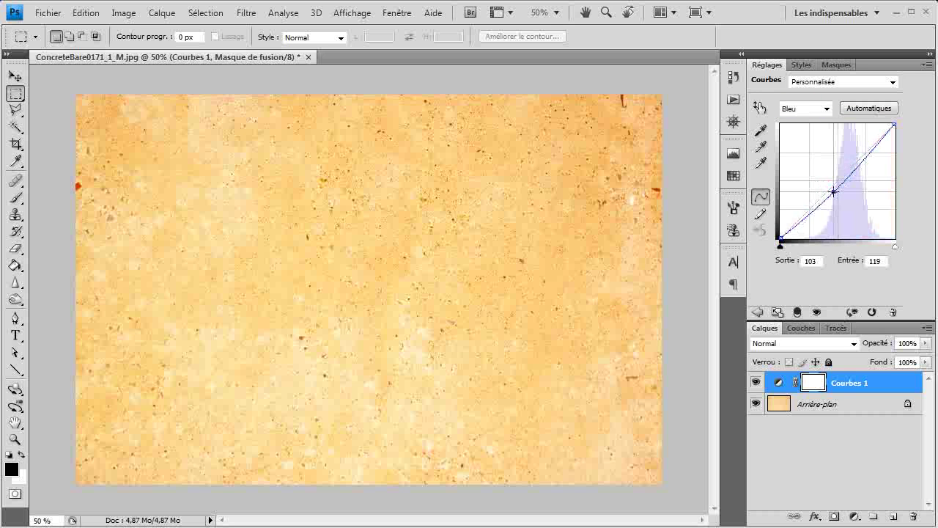
left_click(846, 405, "shift")
key("ctrl+e")
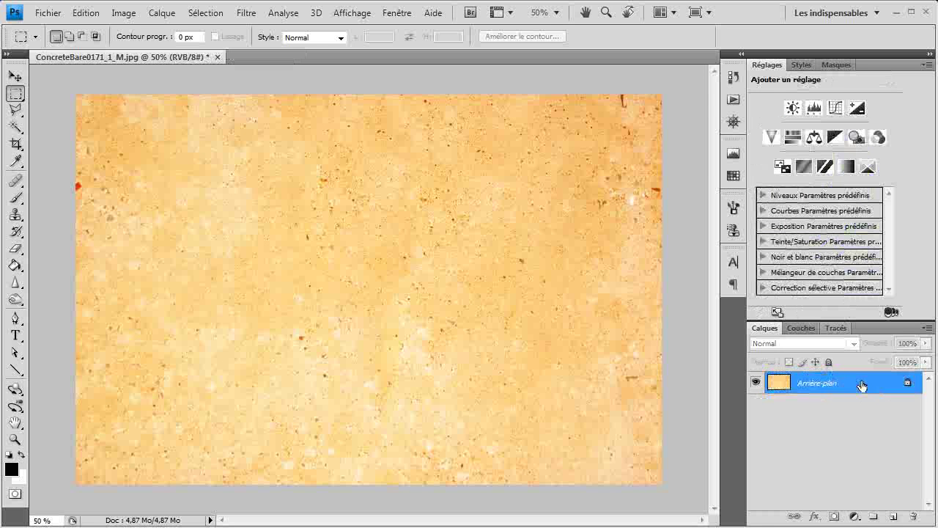
Save the recolored texture as a JPEG copy named ConcreteBare0171_1_M_1 in the textures folder.
left_click(49, 12)
left_click(135, 212)
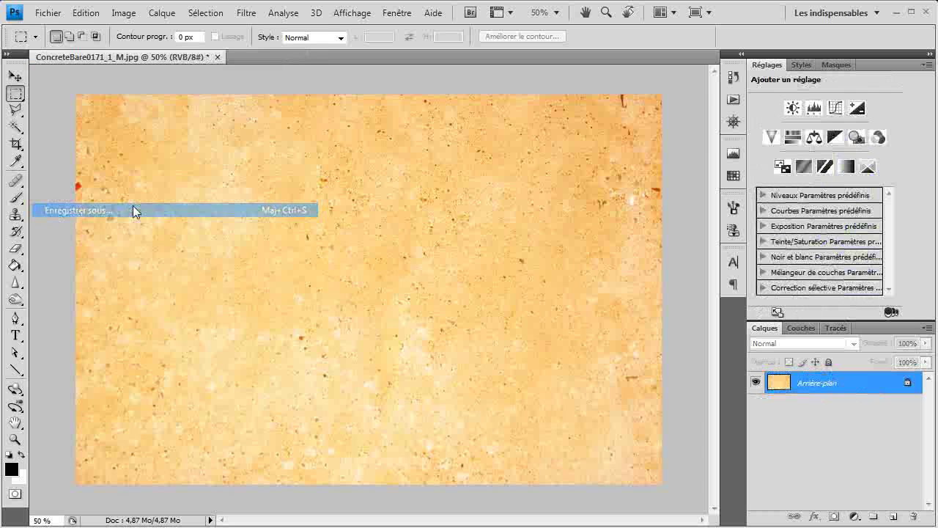
left_click(526, 340)
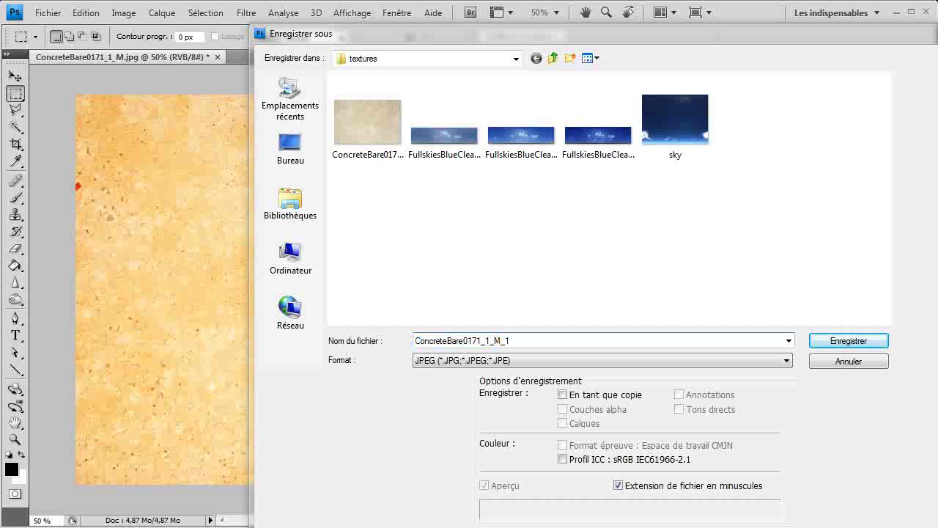
type("_1")
key("Return")
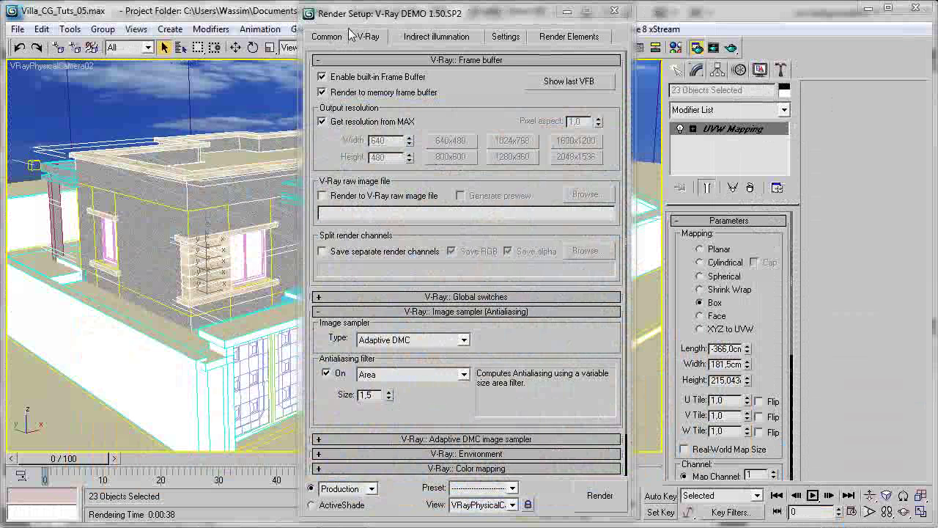
Switch to 3ds Max and select all objects that use the Standard_8 concrete material.
left_click(614, 10)
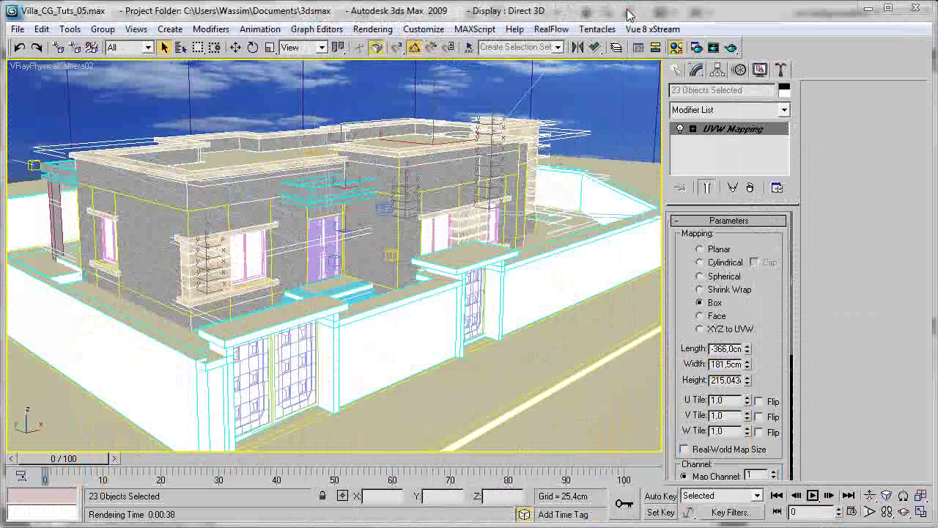
key("m")
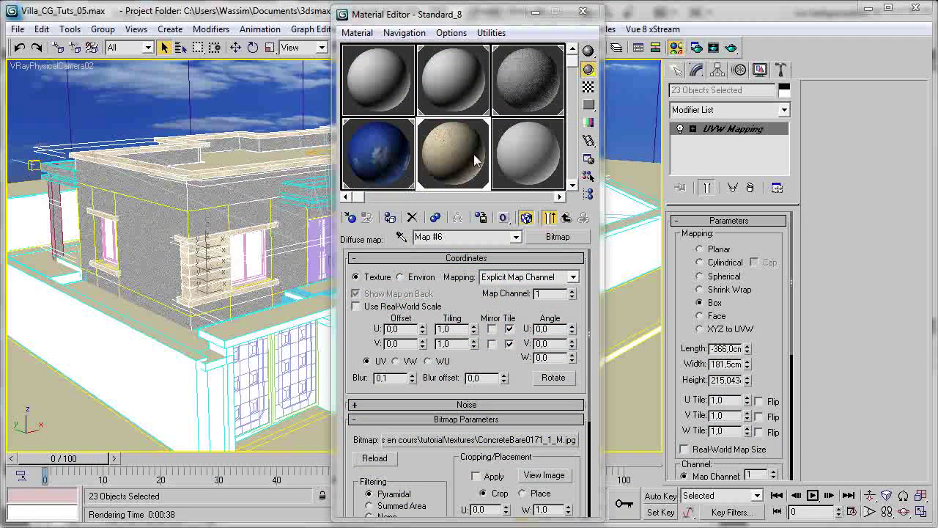
right_click(454, 154)
left_click(486, 266)
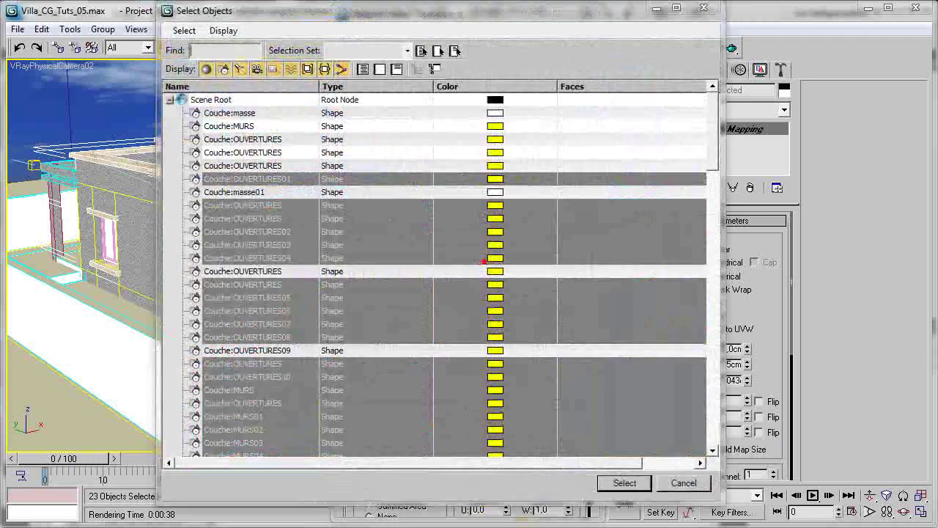
key("Return")
Copy the Standard_8 material to the neighboring empty sample slot as Standard_8à and assign it to the selected objects.
left_click_drag(440, 160, 518, 148)
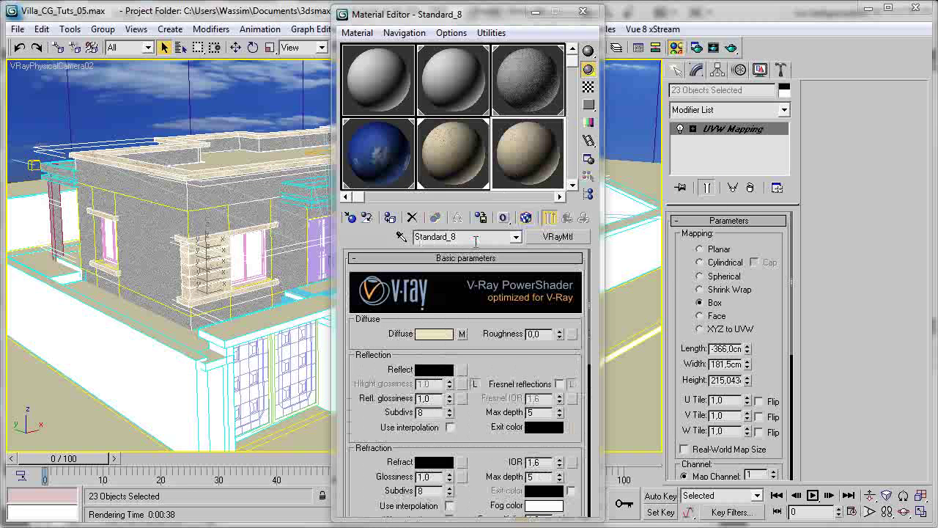
left_click(394, 220)
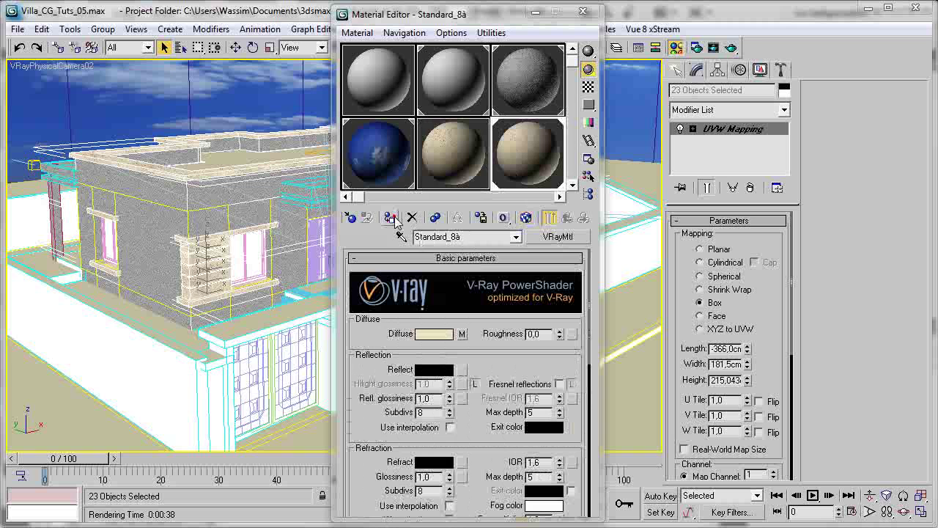
Replace the diffuse bitmap of Standard_8à with ConcreteBare0171_1_M_1.jpg.
left_click(461, 334)
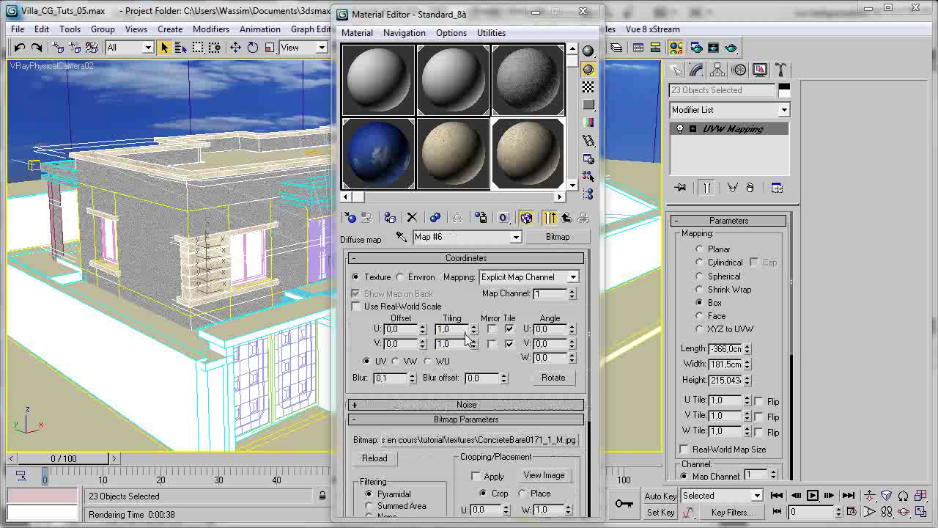
left_click(458, 418)
left_click(451, 419)
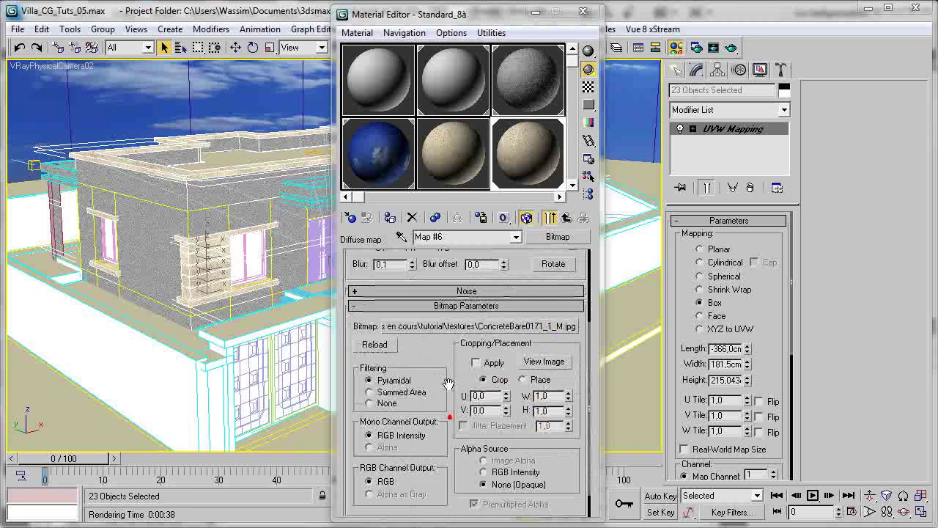
left_click(461, 325)
double_click(469, 176)
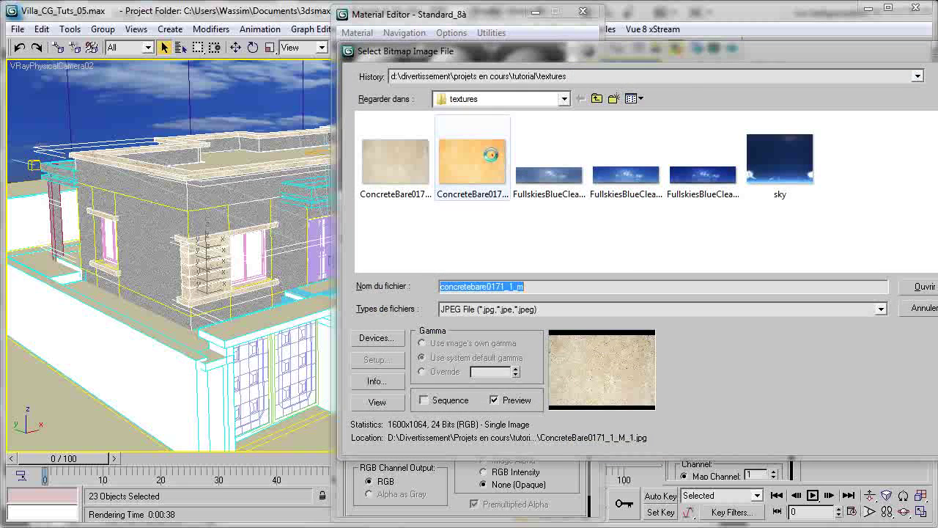
scroll(419, 412, "up", 2)
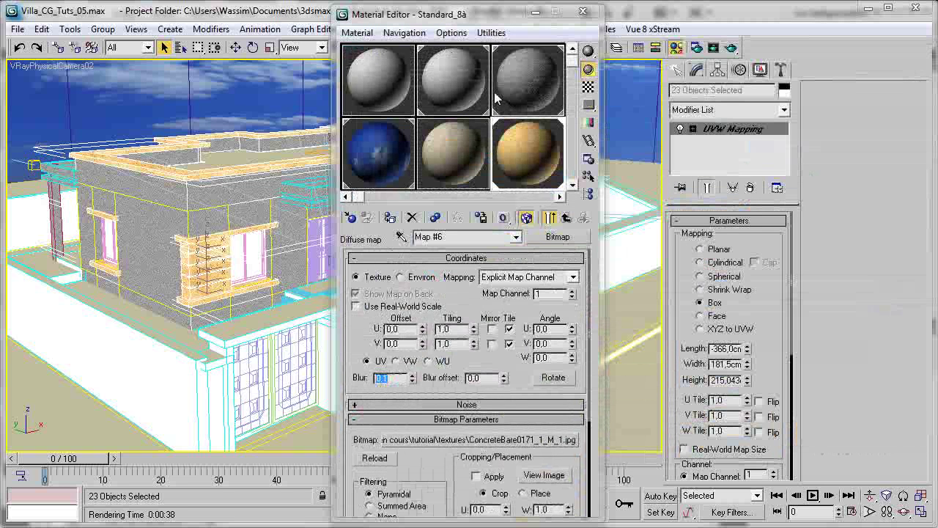
Render the villa from the camera and examine the recolored copings, window trim and cladding on the near corner up close.
left_click(730, 48)
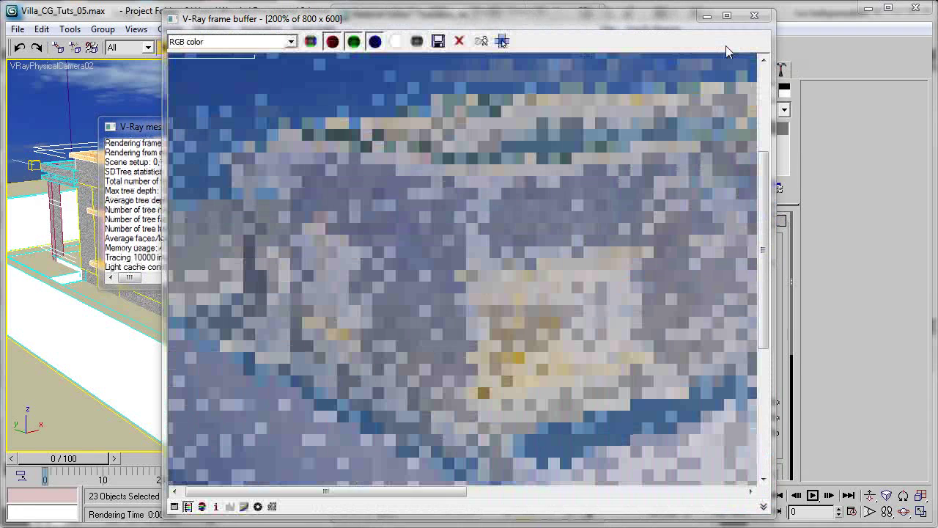
double_click(532, 180)
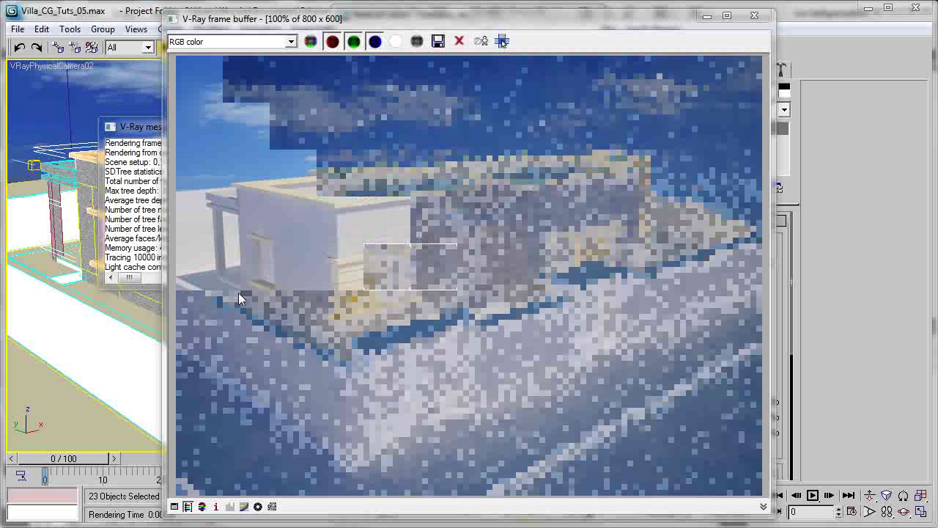
scroll(336, 280, "up", 1)
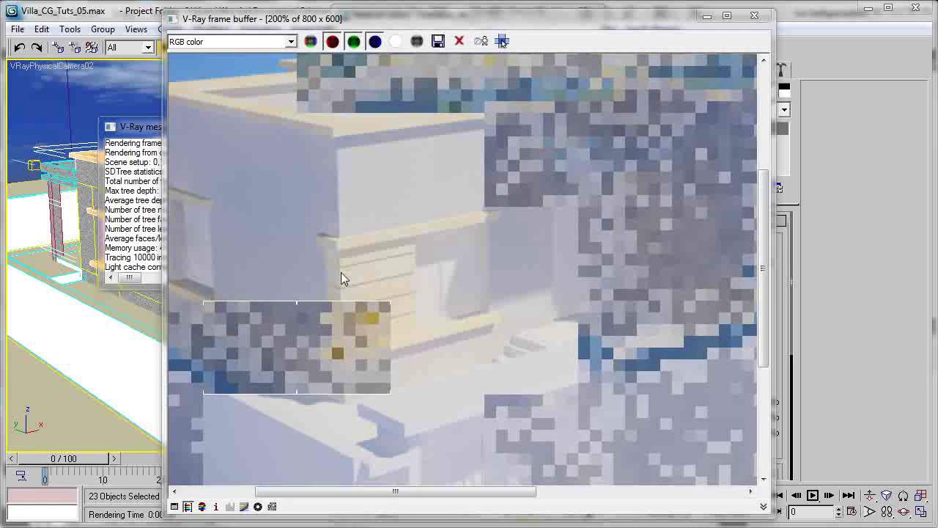
middle_click_drag(360, 280, 329, 392)
middle_click_drag(386, 419, 470, 195)
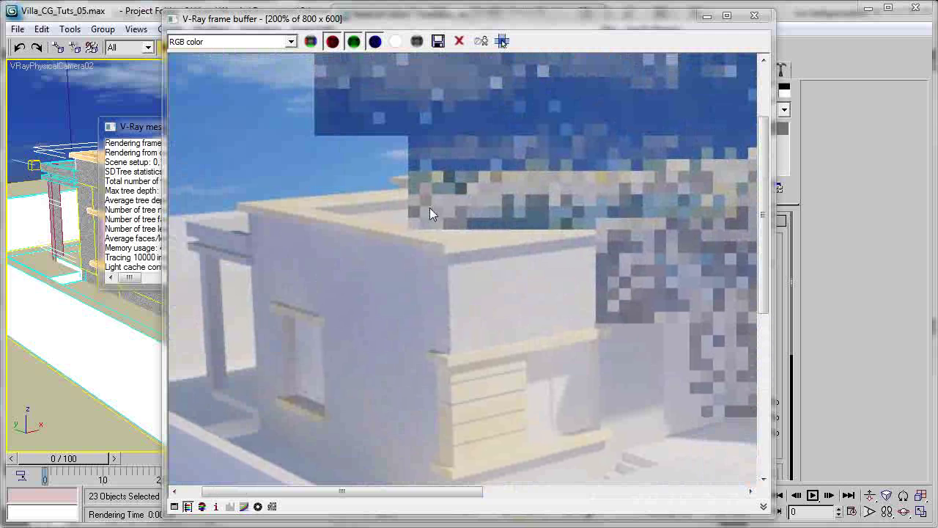
middle_click_drag(384, 235, 386, 96)
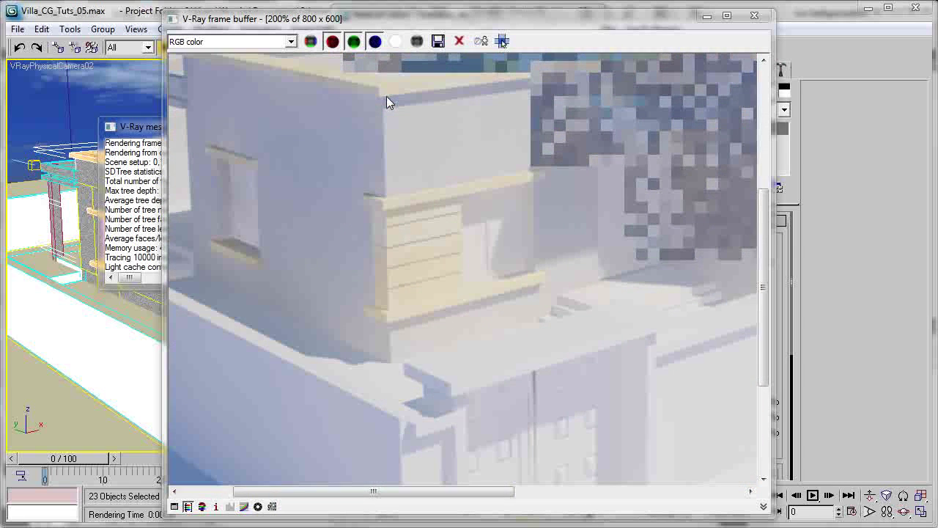
scroll(343, 207, "down", 1)
scroll(361, 205, "down", 1)
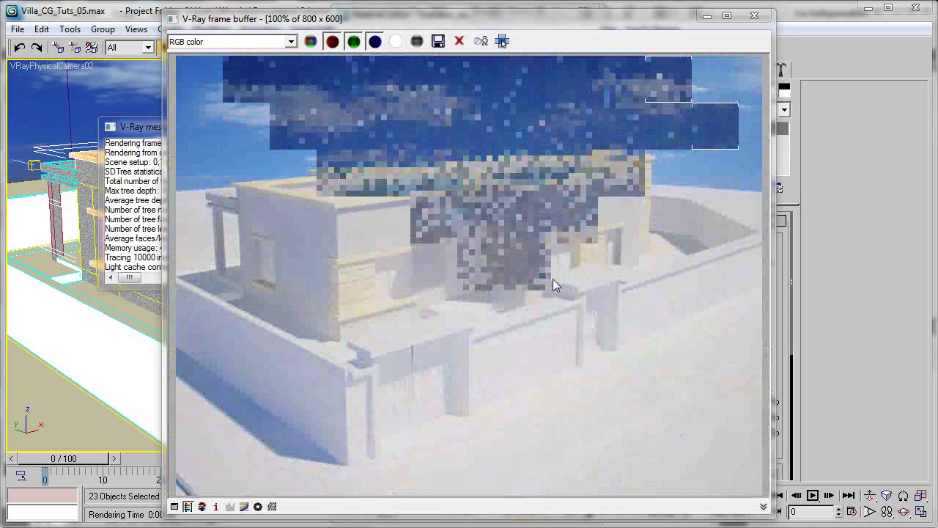
Examine the cladding and trim around the far window in the render, then close the frame buffer and cancel the rendering.
scroll(509, 310, "up", 1)
middle_click_drag(569, 284, 556, 311)
scroll(556, 310, "up", 1)
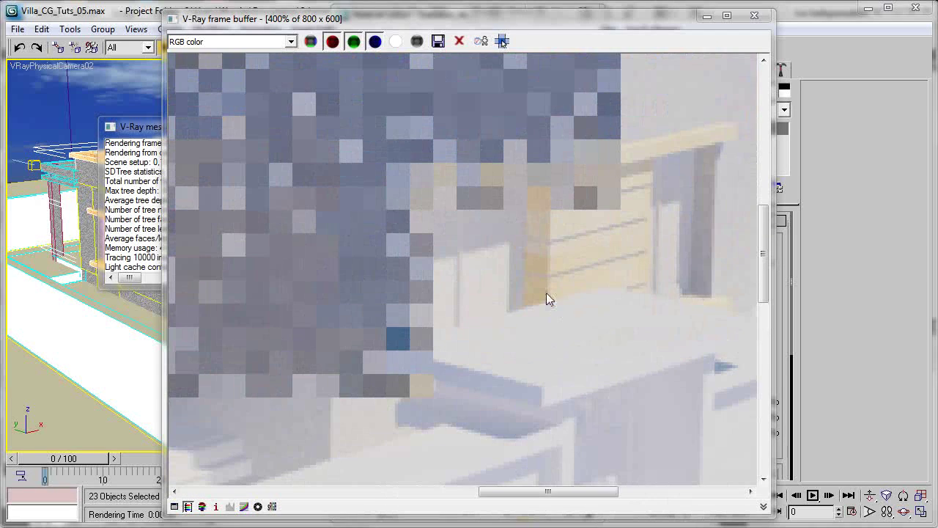
middle_click_drag(535, 271, 318, 309)
scroll(445, 377, "up", 1)
middle_click_drag(446, 377, 574, 343)
scroll(560, 291, "down", 1)
scroll(559, 291, "down", 1)
middle_click_drag(559, 291, 565, 331)
scroll(563, 320, "down", 1)
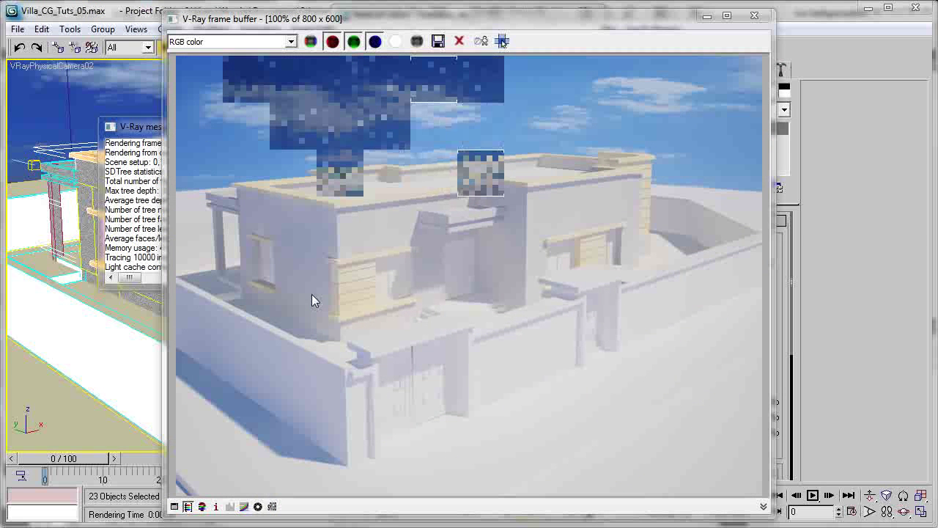
left_click(756, 16)
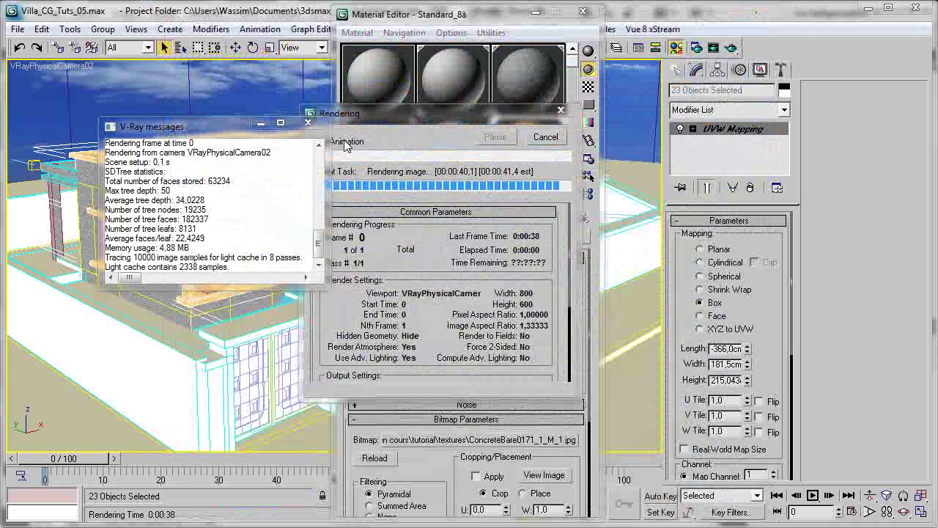
left_click(542, 135)
Copy the Standard_8à material over the Standard_8 sample slot and select all objects that use Standard_8à.
left_click(475, 154)
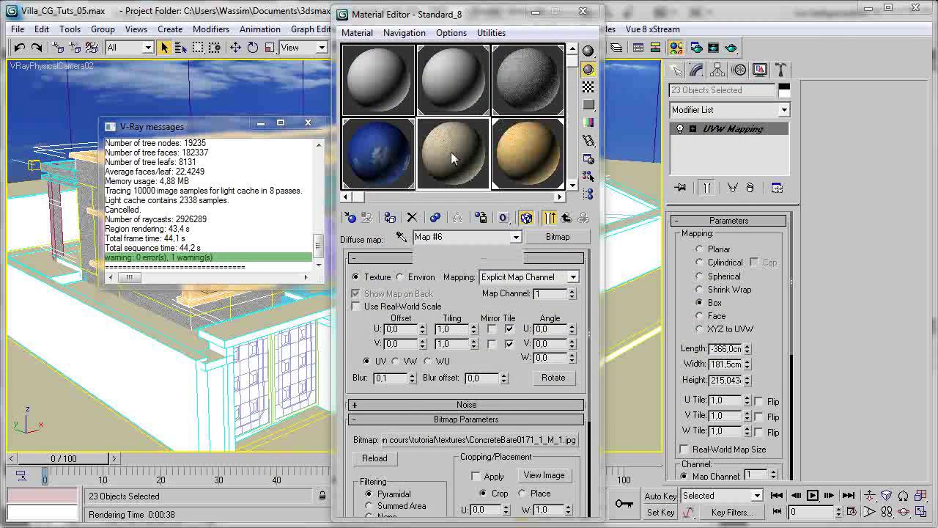
left_click(513, 150)
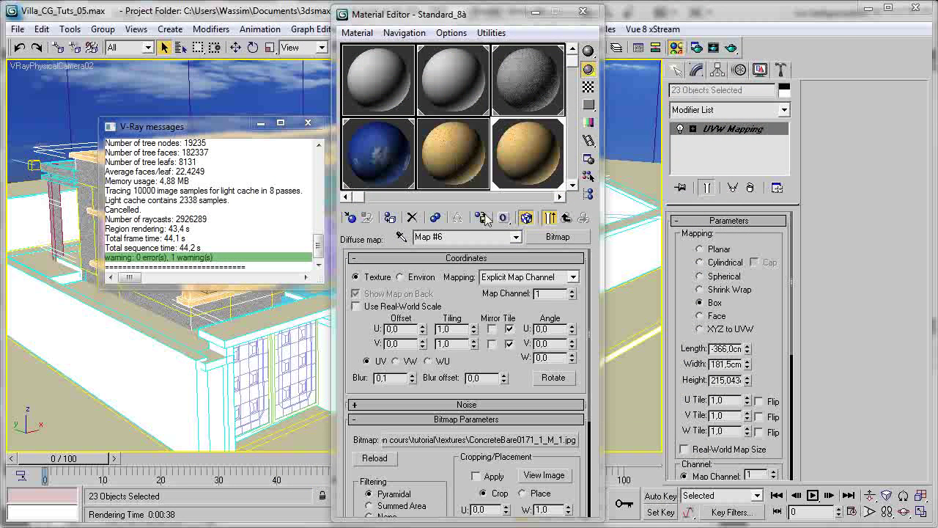
left_click(455, 219)
left_click(554, 174)
right_click(514, 156)
left_click(542, 272)
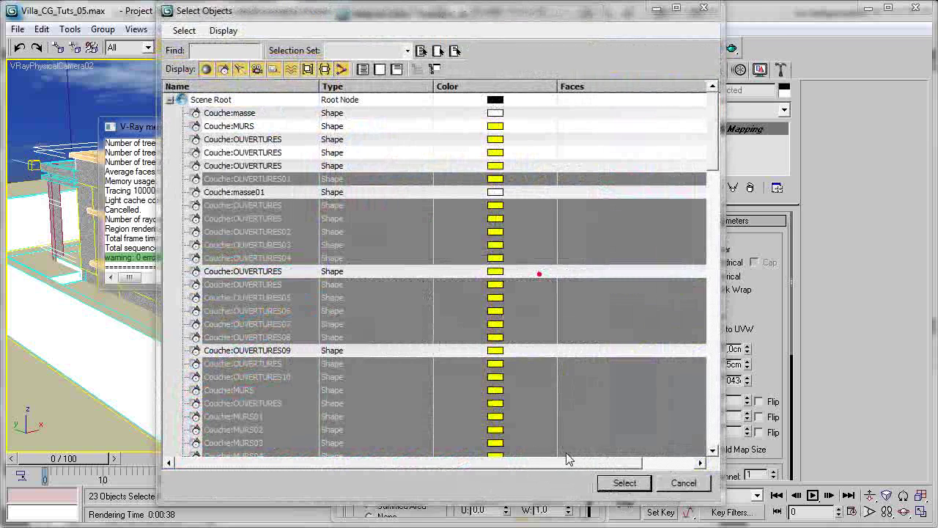
left_click(622, 481)
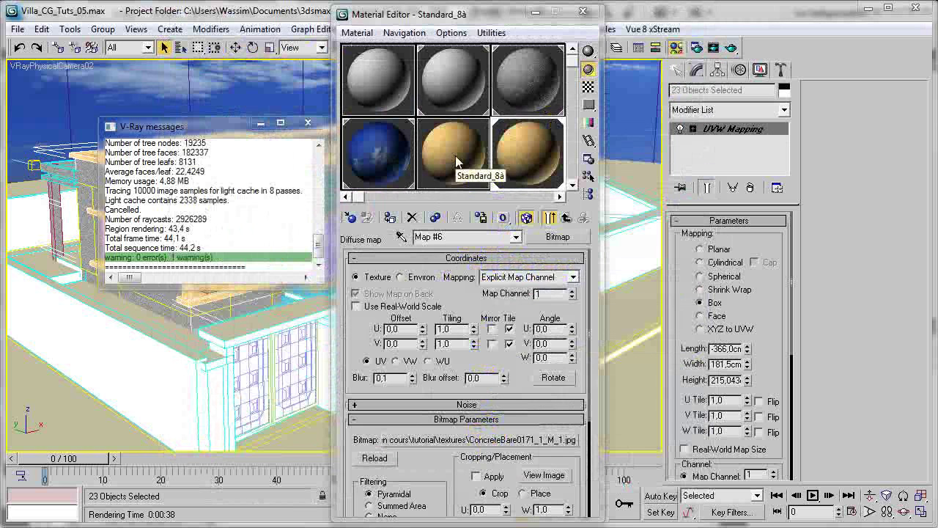
Assign the copied material to the selected objects under the new name Yellow_Parts_Wall.
left_click(455, 155)
left_click(389, 217)
left_click(379, 262)
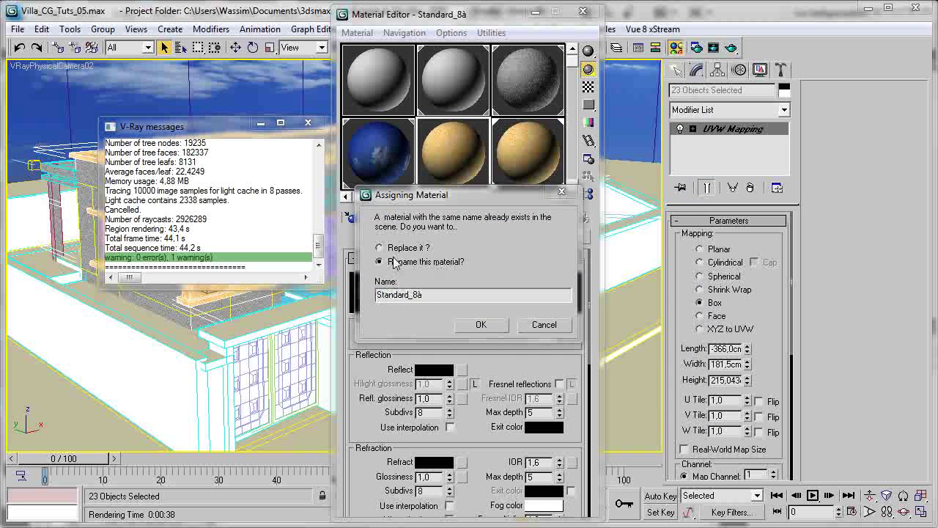
double_click(451, 296)
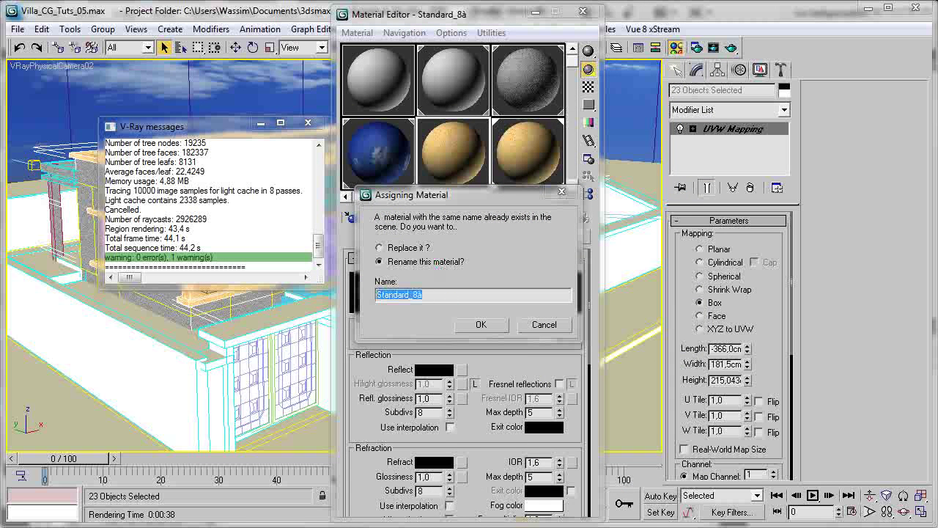
type("V")
key("Return")
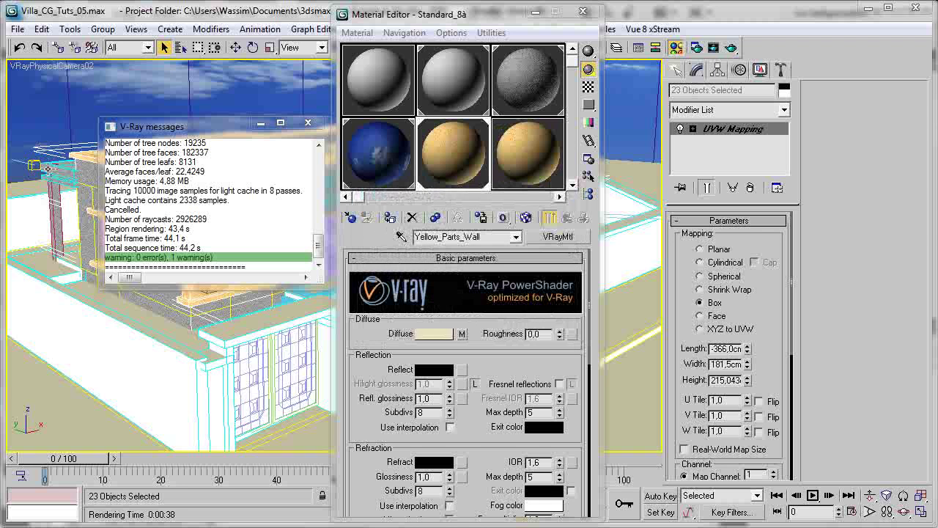
Replace the leftover Standard_8à sample with a fresh VRayMtl and make Yellow_Parts_Wall the active sample.
left_click(529, 88)
left_click(456, 172)
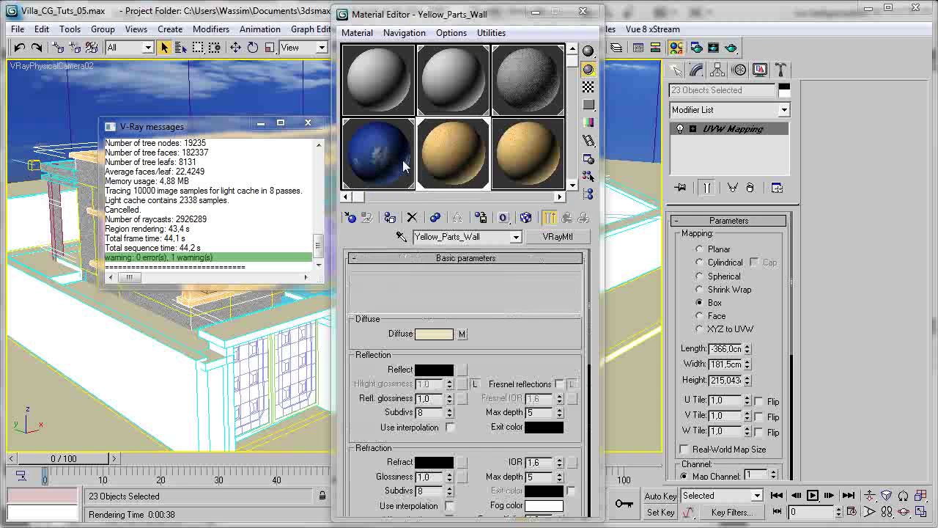
left_click(551, 154)
left_click(557, 236)
scroll(396, 432, "down", 2)
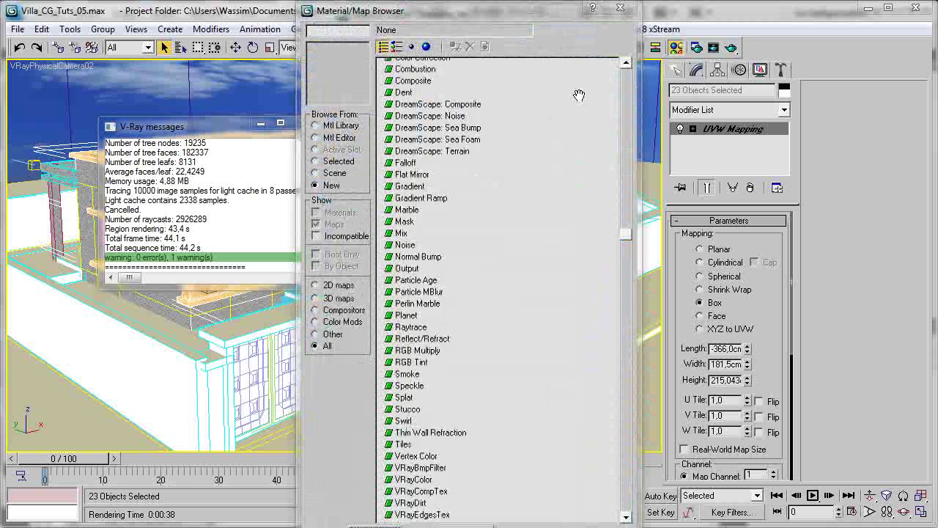
left_click(620, 7)
left_click(566, 218)
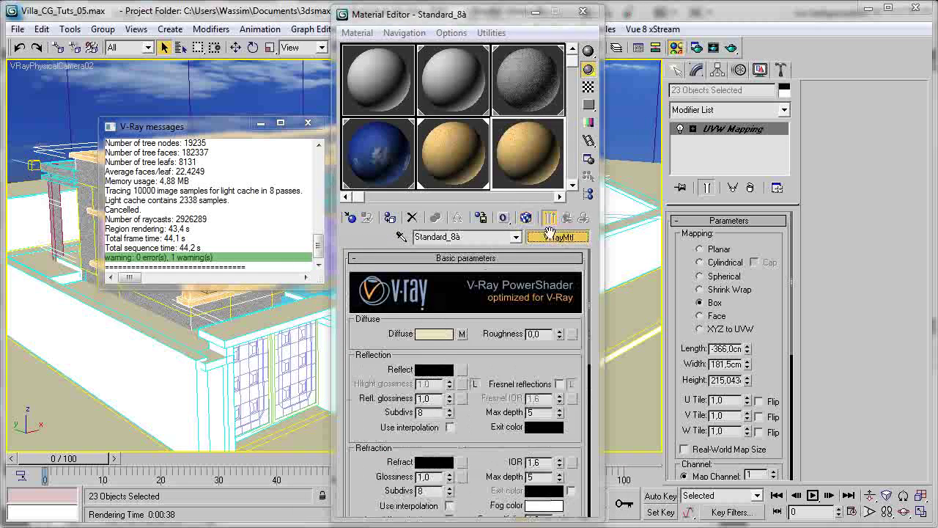
left_click(557, 236)
double_click(409, 323)
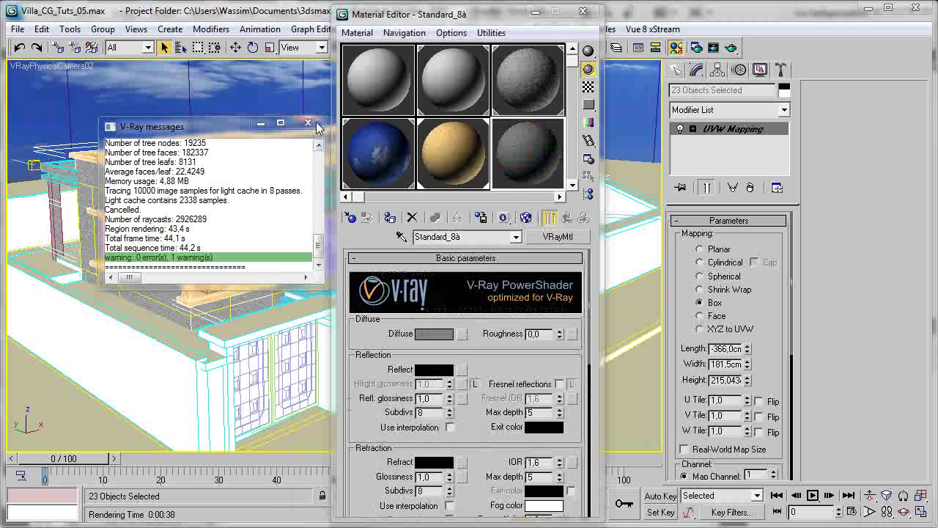
left_click(465, 168)
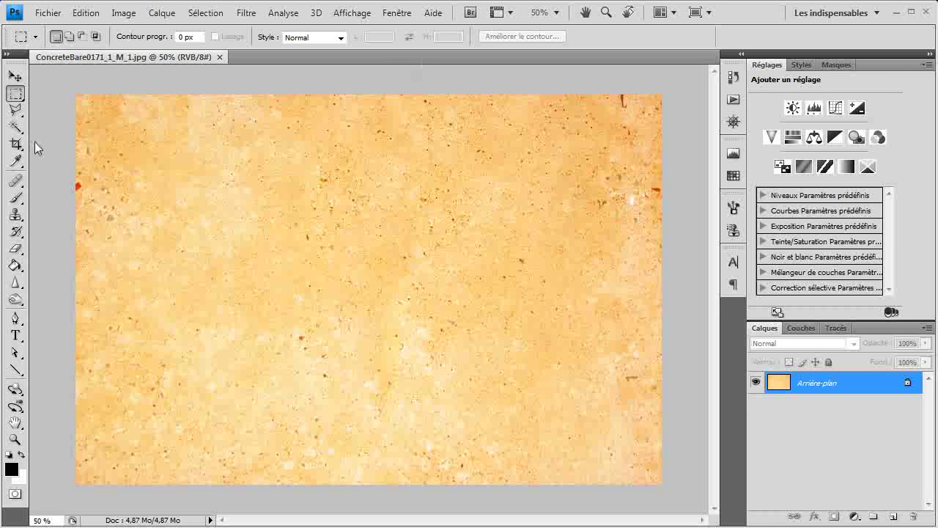
Try to crop the ConcreteBare0171_1_M_1.jpg texture to a roughly square central area.
left_click(15, 144)
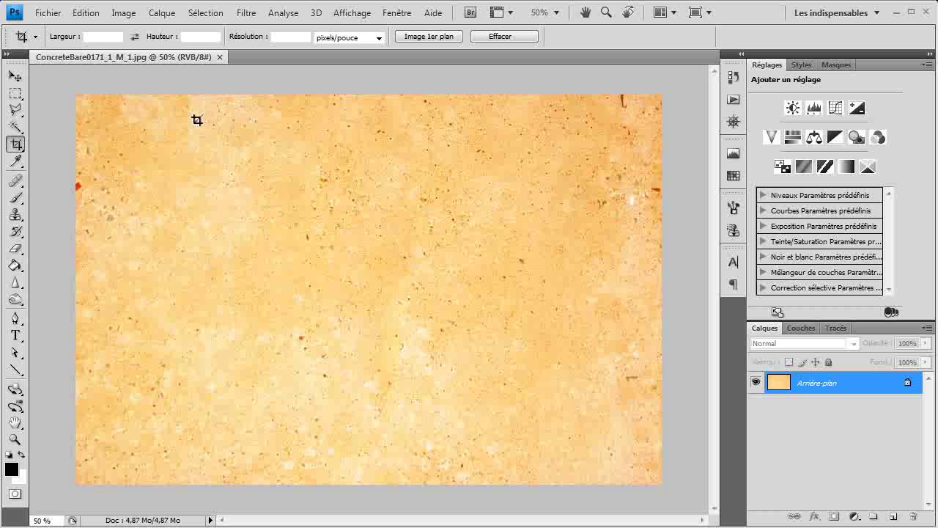
mouse_move(227, 125)
left_mouse_down()
mouse_move(476, 243)
mouse_move(525, 414)
mouse_move(517, 452)
mouse_move(546, 455)
left_mouse_up()
mouse_move(210, 287)
left_mouse_down()
mouse_move(230, 287)
mouse_move(208, 291)
left_mouse_up()
mouse_move(386, 120)
left_mouse_down()
mouse_move(377, 103)
mouse_move(376, 115)
left_mouse_up()
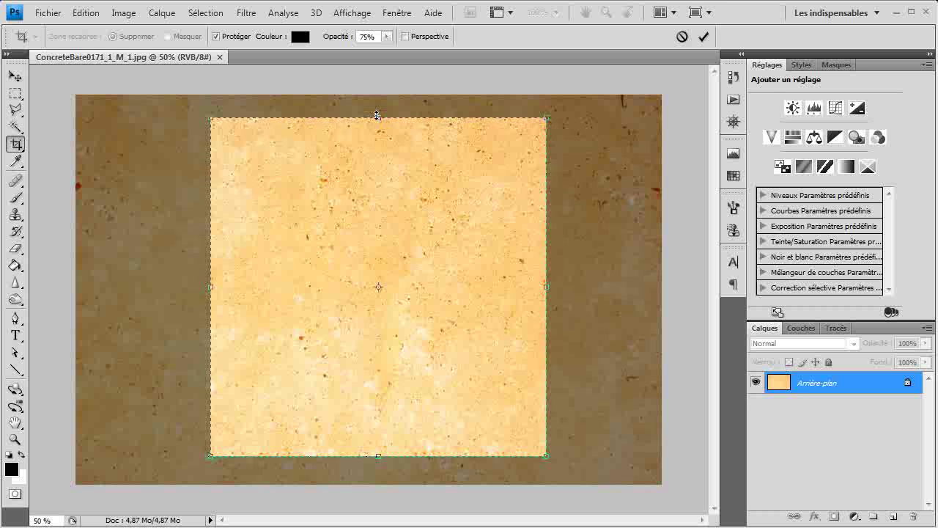
left_click_drag(377, 456, 378, 464)
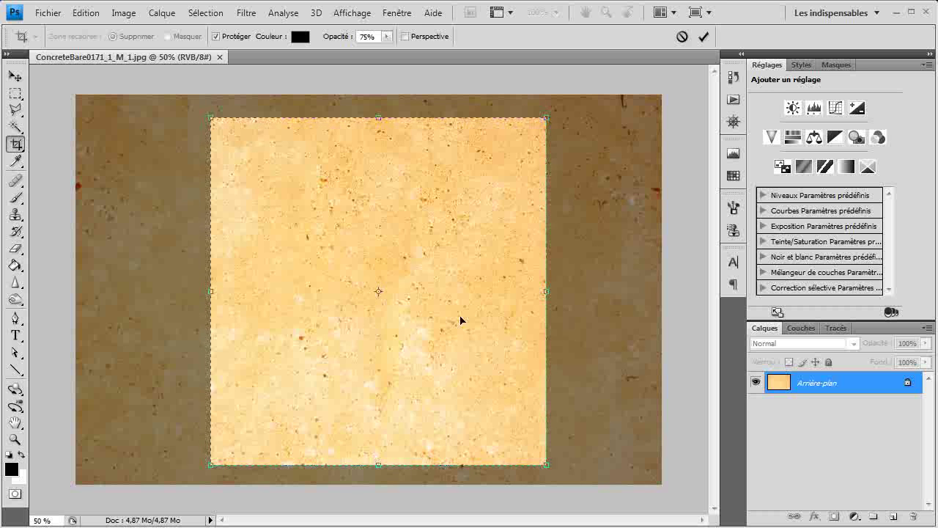
left_click_drag(546, 292, 552, 293)
key("Return")
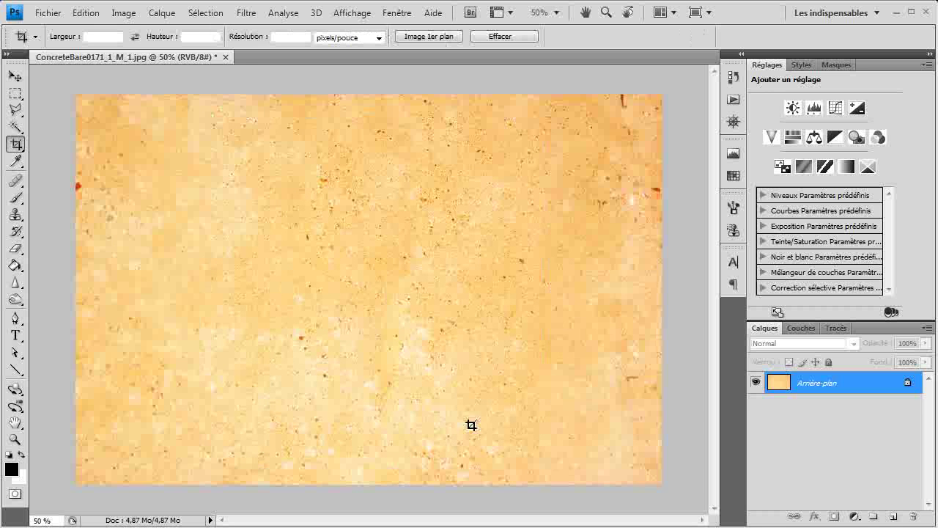
Even out the texture's upper strip with the Healing Brush at size 200, sampling from the clean area near the lower right corner.
key("s")
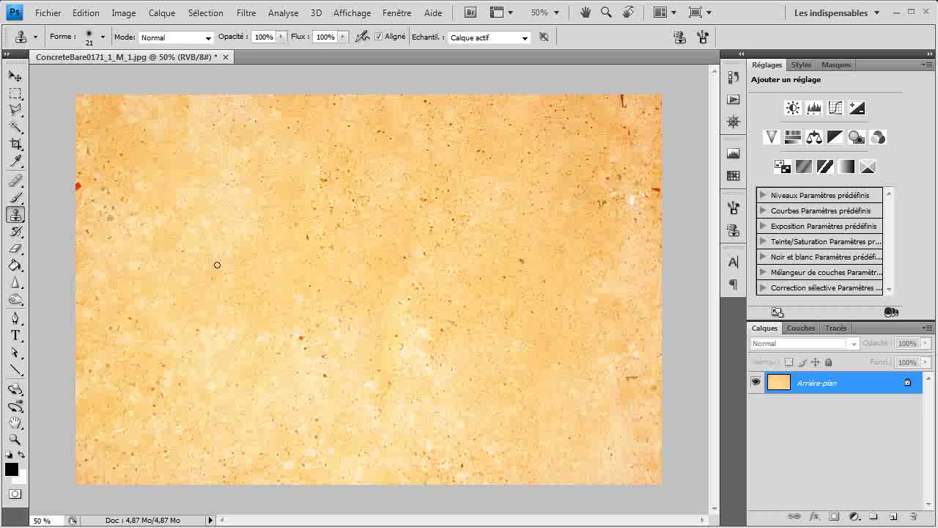
right_click(16, 181)
left_click(59, 193)
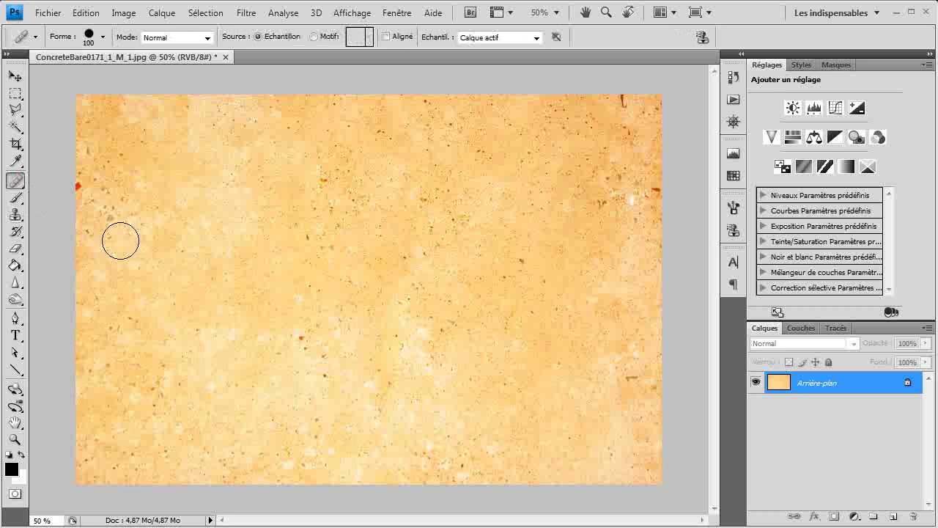
key("bracketright")
key("bracketright")
key("bracketright")
key("bracketright")
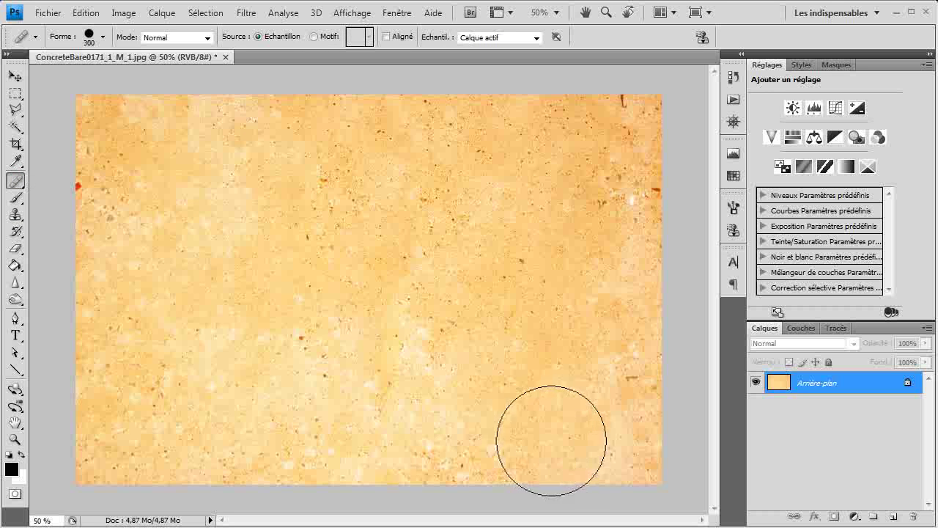
left_click(589, 455, "alt")
left_click_drag(626, 105, 113, 115)
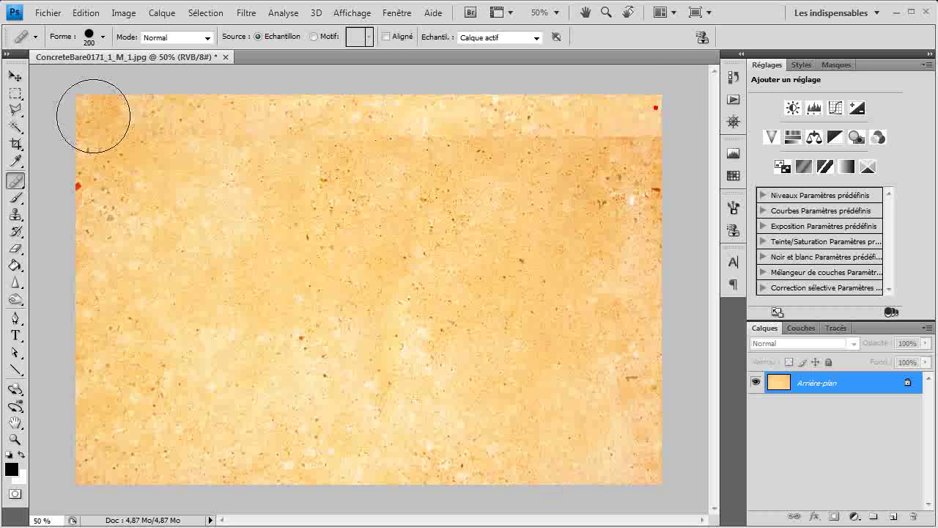
left_click_drag(655, 157, 84, 138)
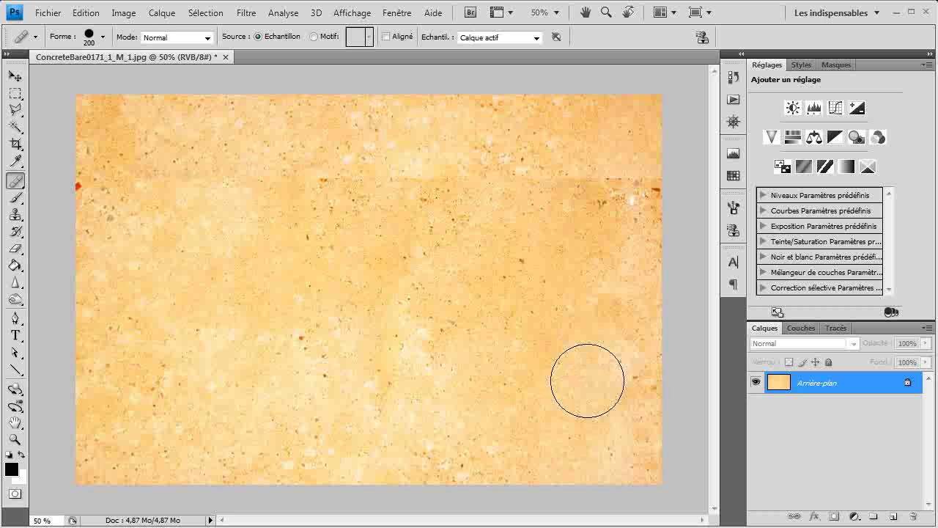
Heal the next band below the upper strip and the texture's upper left edge, covering the red spot, with fresh samples.
left_click(576, 444, "alt")
left_click_drag(652, 198, 193, 199)
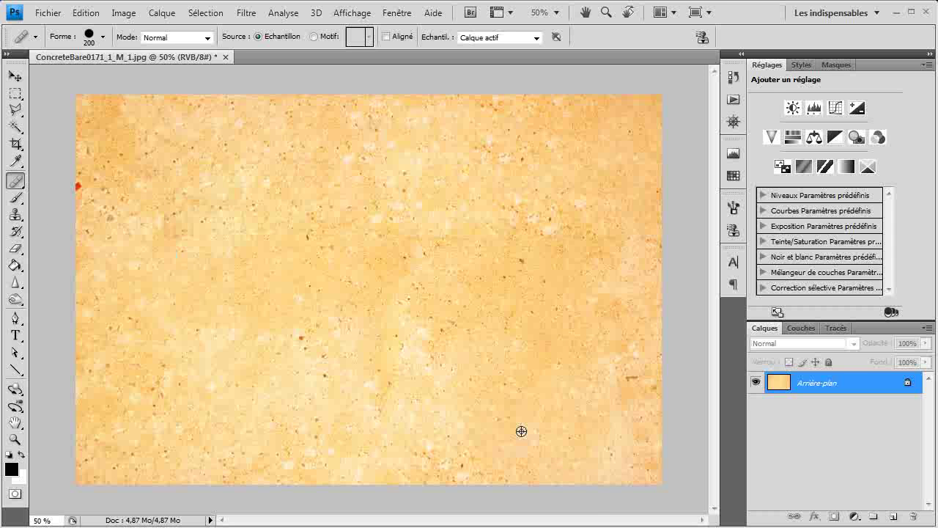
left_click(104, 105)
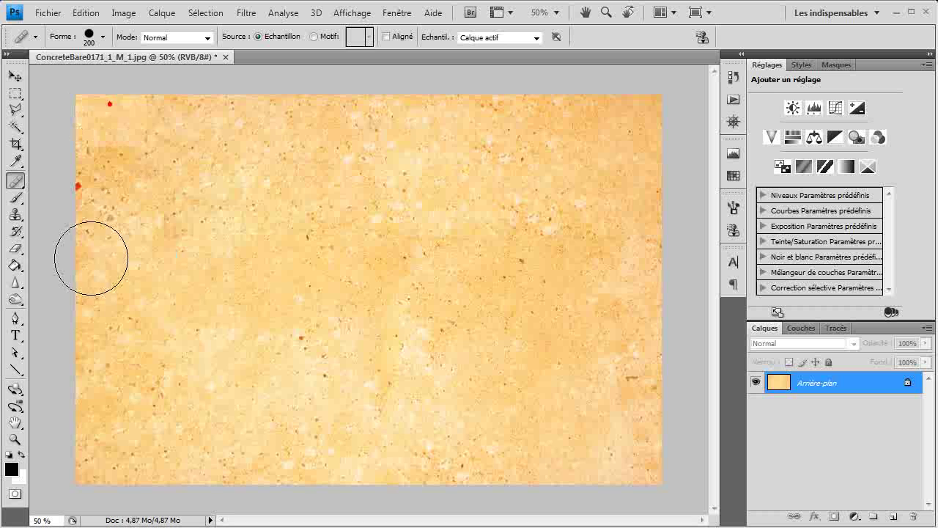
left_click(515, 445, "alt")
mouse_move(98, 163)
left_mouse_down()
mouse_move(104, 234)
mouse_move(96, 262)
left_mouse_up()
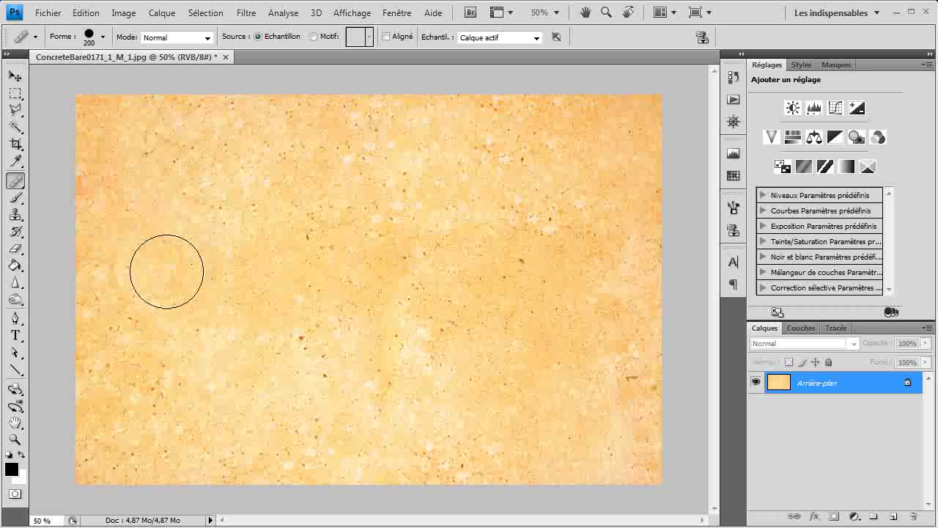
Heal the texture's middle band from edge to edge with the Healing Brush, sampling from the clean area near the lower right corner.
left_click(544, 449, "alt")
mouse_move(619, 255)
left_mouse_down()
mouse_move(312, 254)
mouse_move(210, 300)
left_mouse_up()
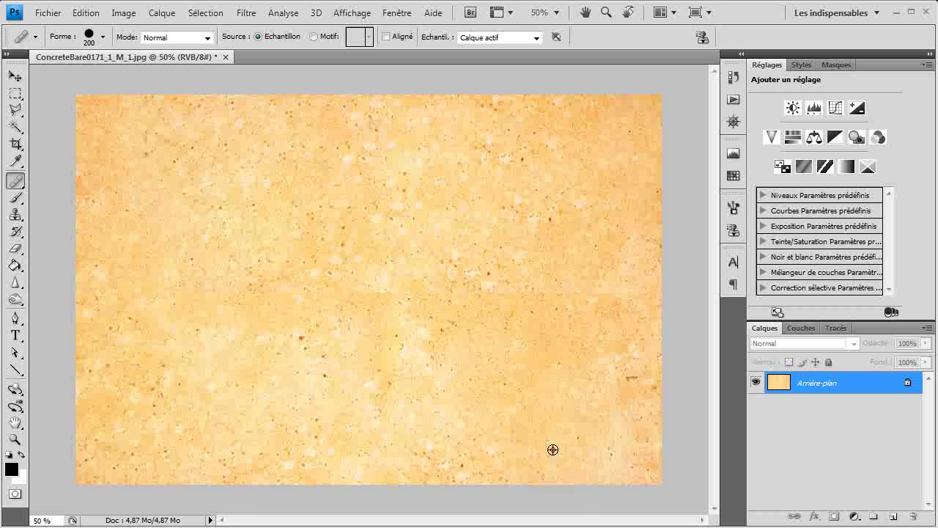
left_click_drag(224, 309, 329, 307)
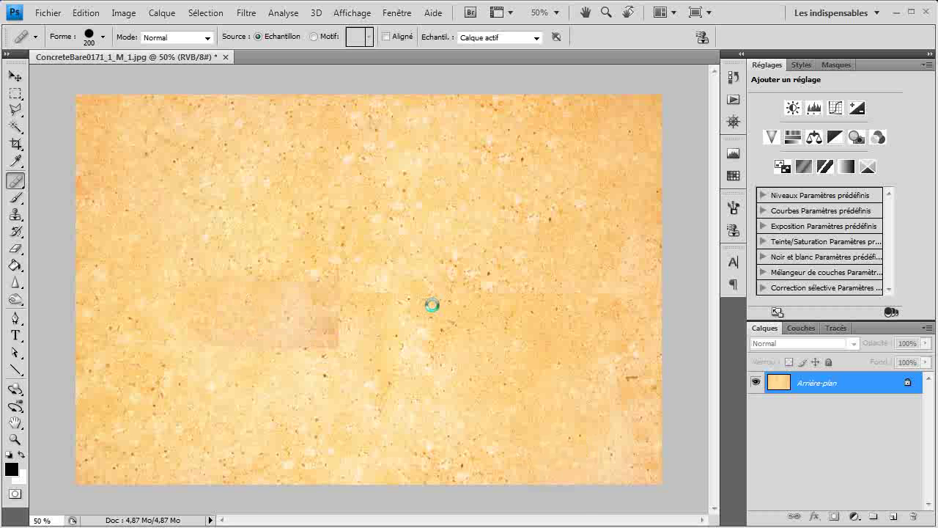
mouse_move(285, 344)
left_mouse_down()
mouse_move(393, 327)
mouse_move(583, 330)
left_mouse_up()
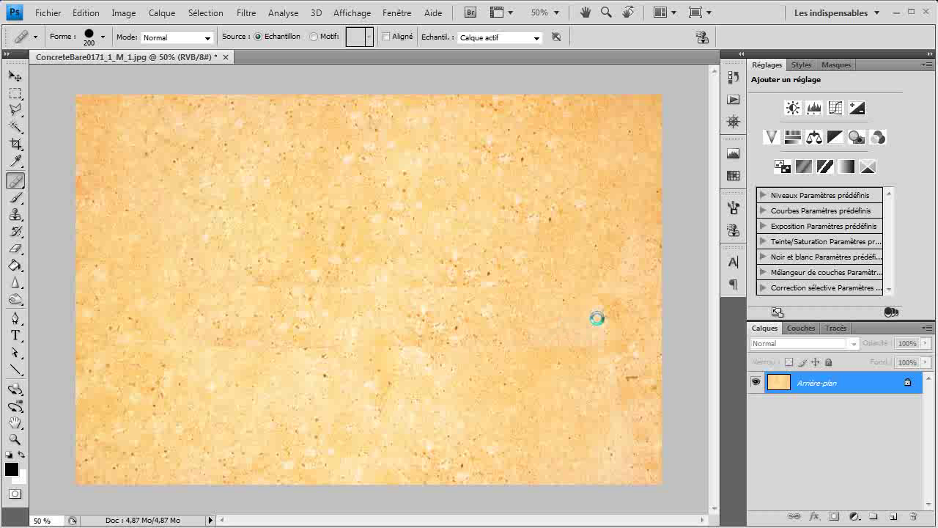
left_click(529, 431, "alt")
mouse_move(615, 358)
left_mouse_down()
mouse_move(501, 358)
mouse_move(555, 415)
mouse_move(575, 364)
left_mouse_up()
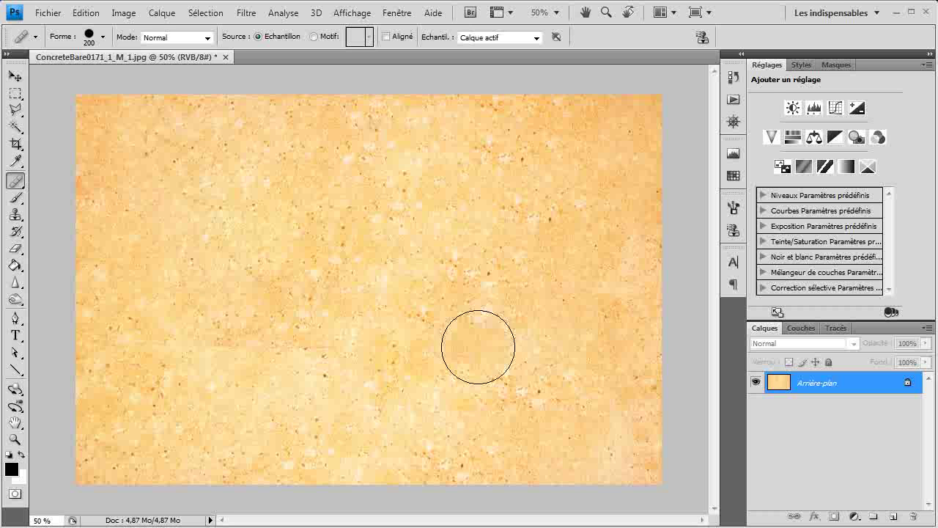
Heal the band just below the texture's middle and its left part, using fresh samples from the lower right and left areas.
left_click(555, 461, "alt")
mouse_move(516, 459)
left_mouse_down()
mouse_move(411, 453)
mouse_move(255, 385)
mouse_move(132, 362)
left_mouse_up()
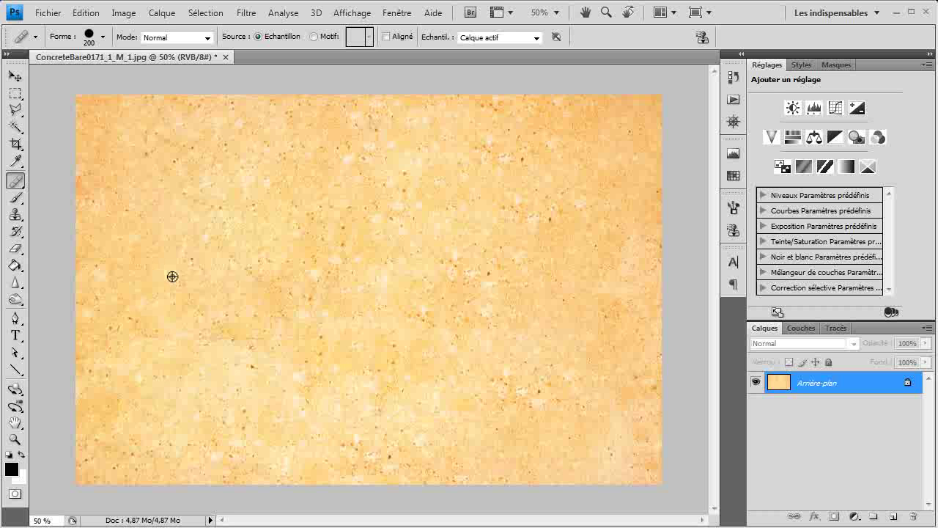
left_click(151, 283, "alt")
left_click_drag(144, 335, 273, 339)
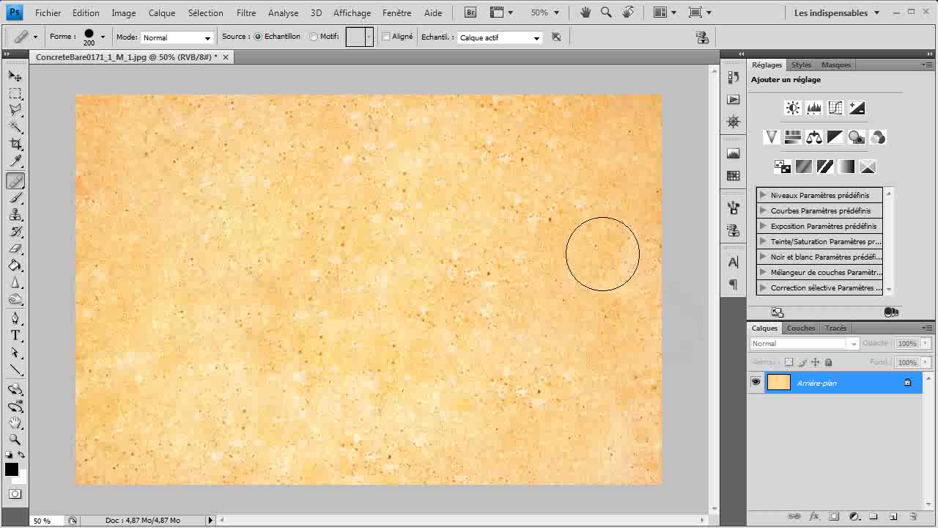
Even out the upper half of the texture with long healing strokes, sampling from the area near the right edge.
left_click(629, 301, "alt")
left_click_drag(569, 169, 211, 151)
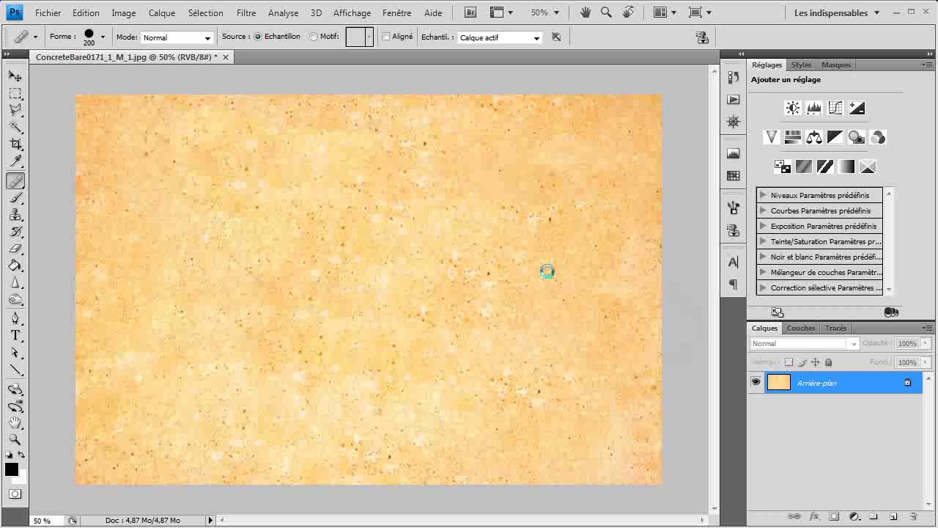
left_click(576, 300, "alt")
mouse_move(469, 218)
left_mouse_down()
mouse_move(297, 204)
mouse_move(274, 214)
left_mouse_up()
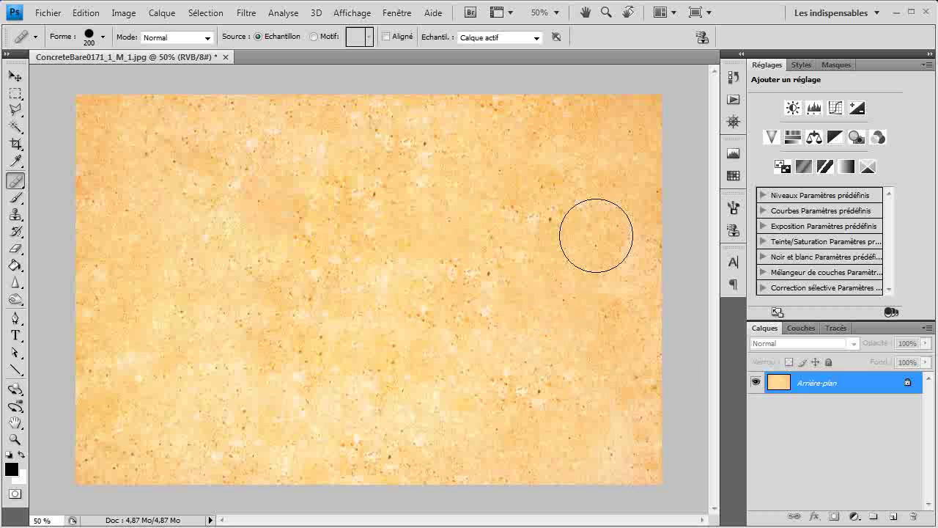
Heal the light patches across the lower part of the texture with samples taken near the lower right corner.
left_click(560, 460, "alt")
left_click(480, 406)
left_click(395, 393)
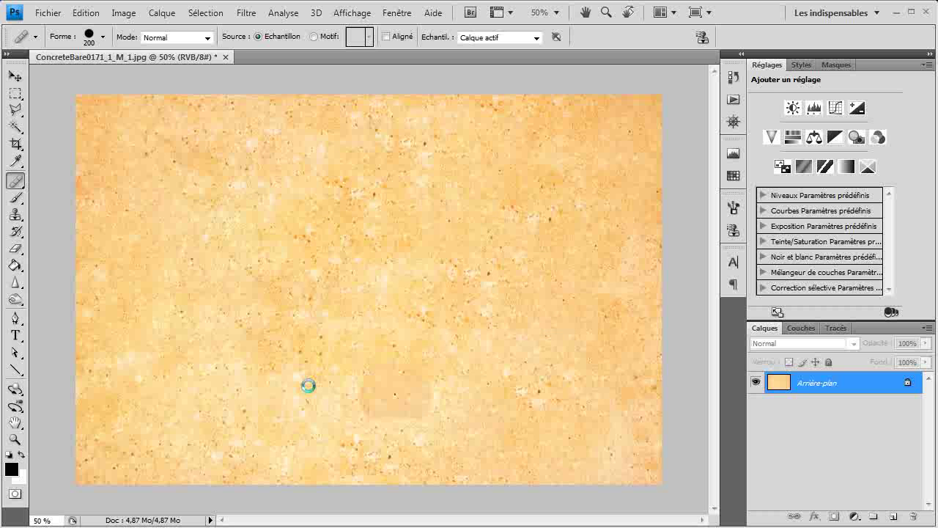
left_click(308, 386)
left_click(255, 384)
left_click(325, 414)
left_click(424, 427)
left_click(527, 464, "alt")
mouse_move(408, 428)
left_mouse_down()
mouse_move(291, 418)
mouse_move(288, 406)
left_mouse_up()
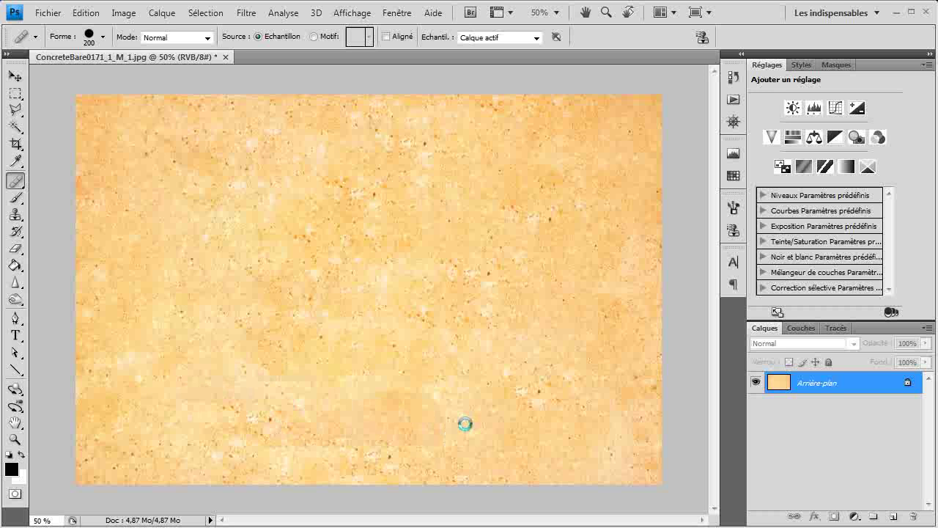
left_click_drag(380, 443, 211, 400)
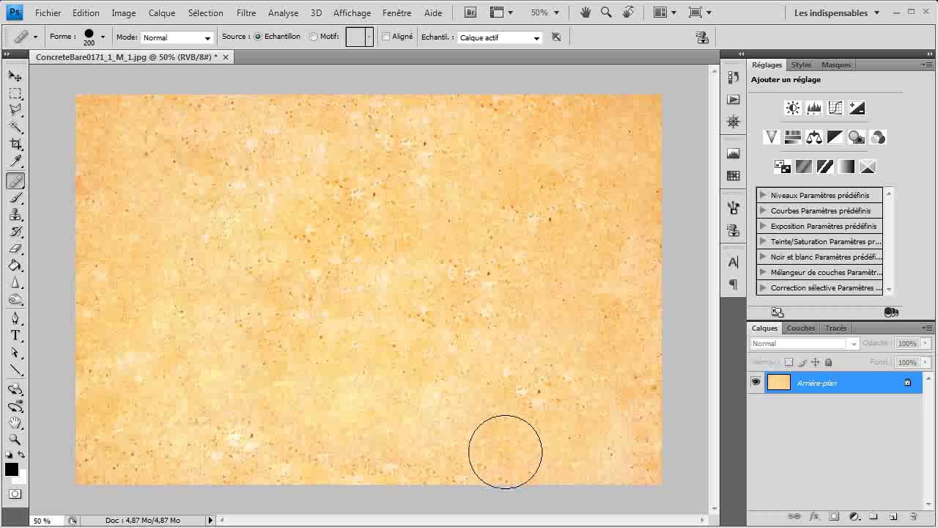
Copy a full-width rectangular strip from the texture's bottom edge onto a new layer.
scroll(504, 203, "down", 2, "alt")
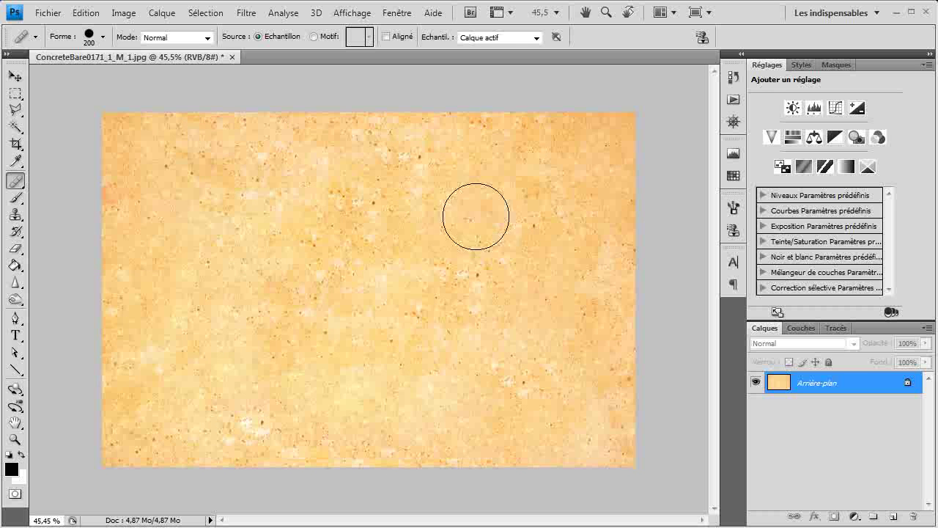
key("z")
right_click(394, 241)
left_click(413, 265)
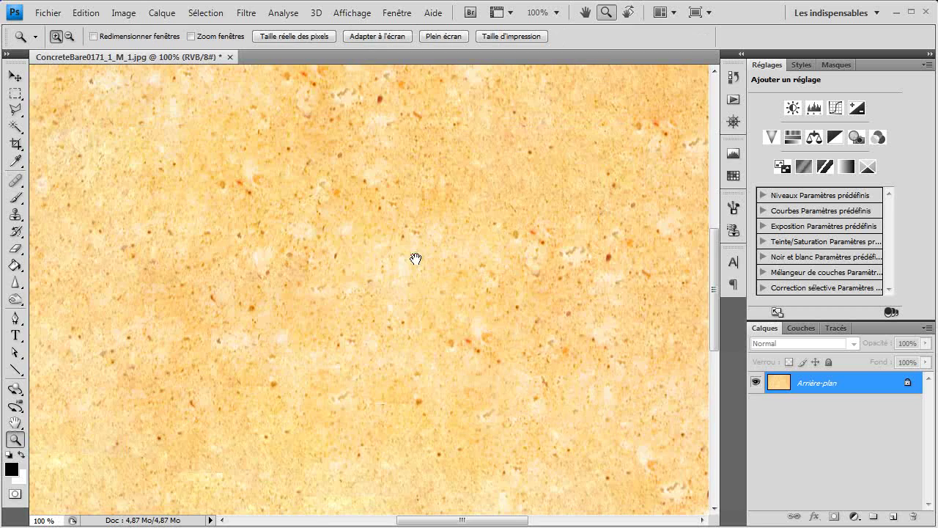
scroll(412, 257, "down", 3, "alt")
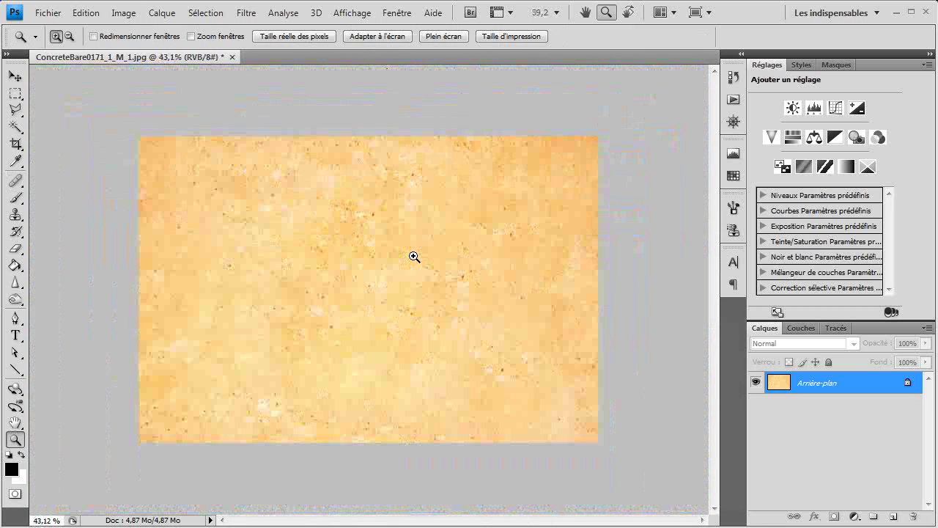
scroll(416, 255, "up", 1, "alt")
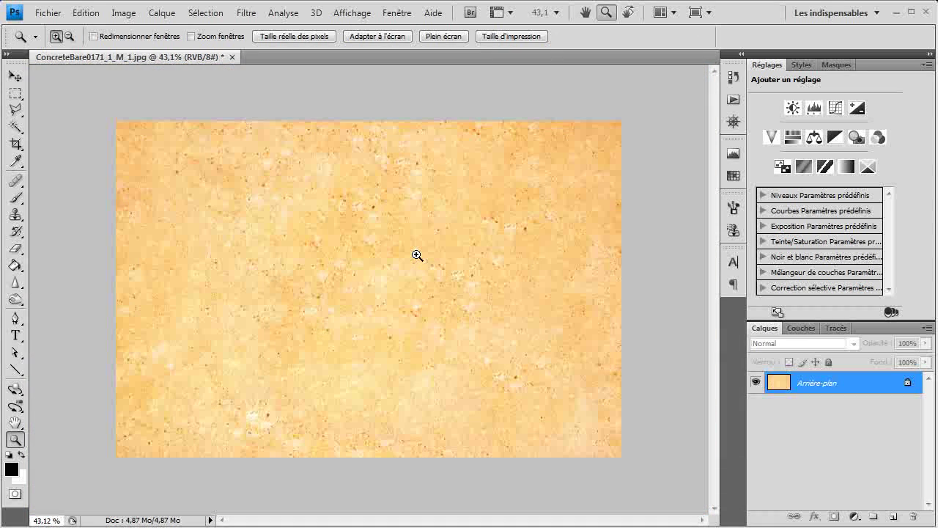
key("m")
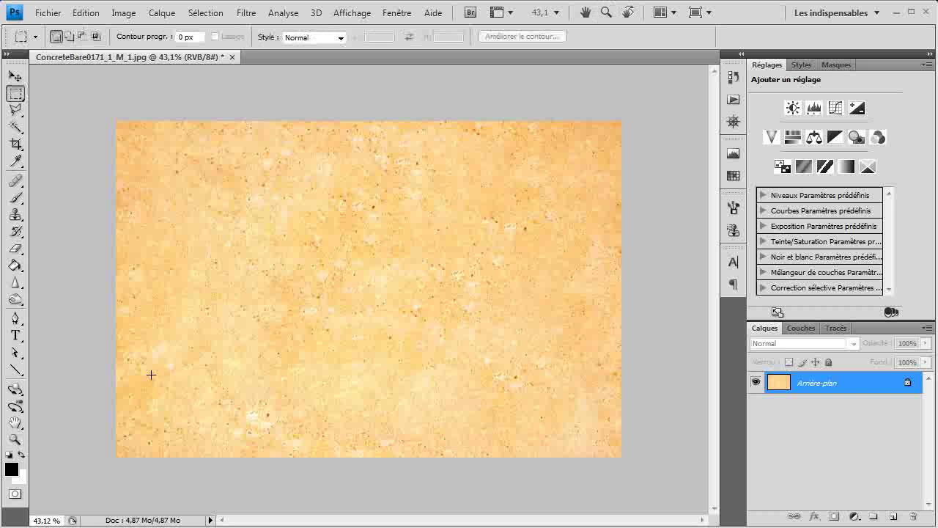
left_click_drag(95, 392, 631, 462)
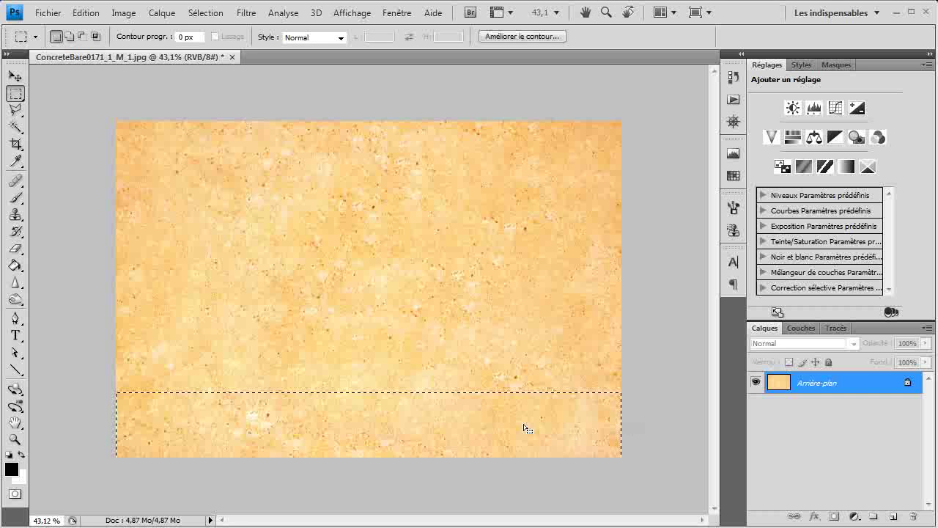
key("ctrl+j")
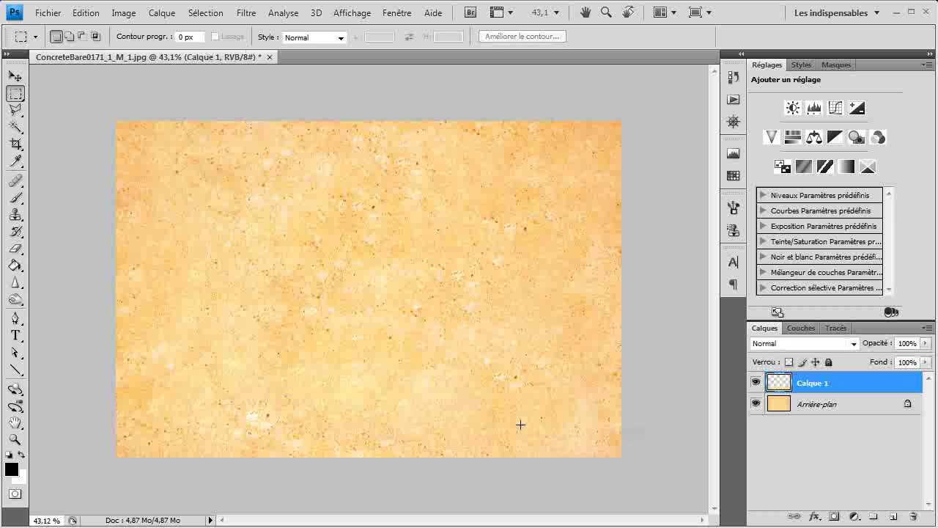
Move the copied strip up so it lies flush along the texture's top edge.
key("v")
left_click_drag(423, 441, 414, 164)
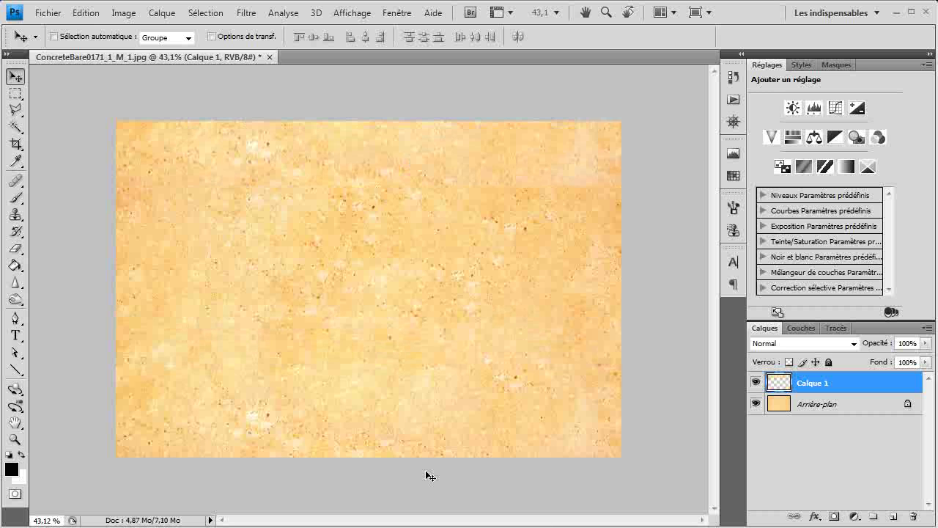
left_click_drag(393, 115, 394, 333)
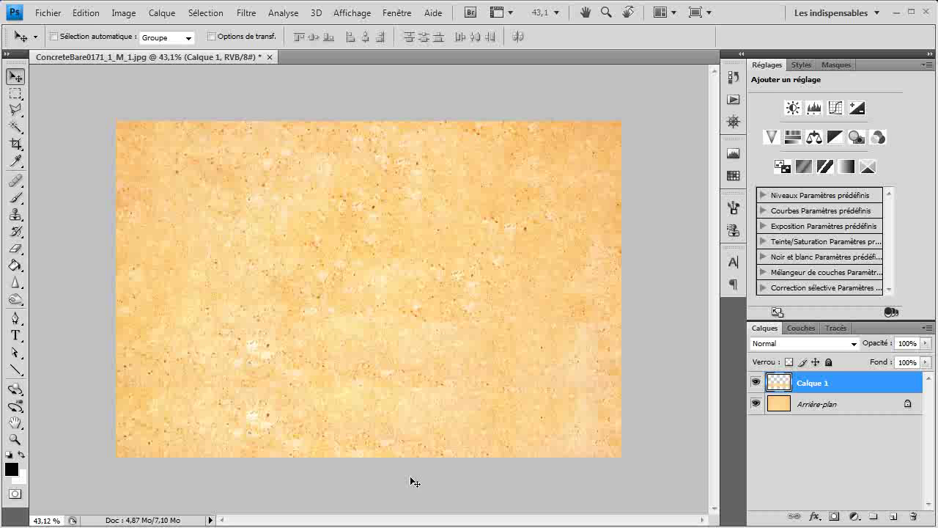
left_click_drag(313, 343, 359, 151)
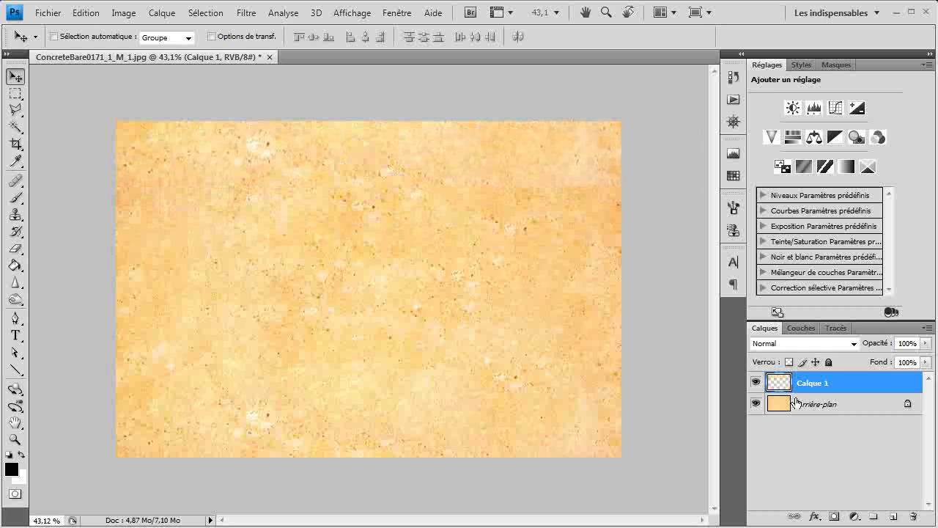
Add a layer mask to Calque 1 and set up a linear black-to-transparent gradient at 100% opacity.
key("e")
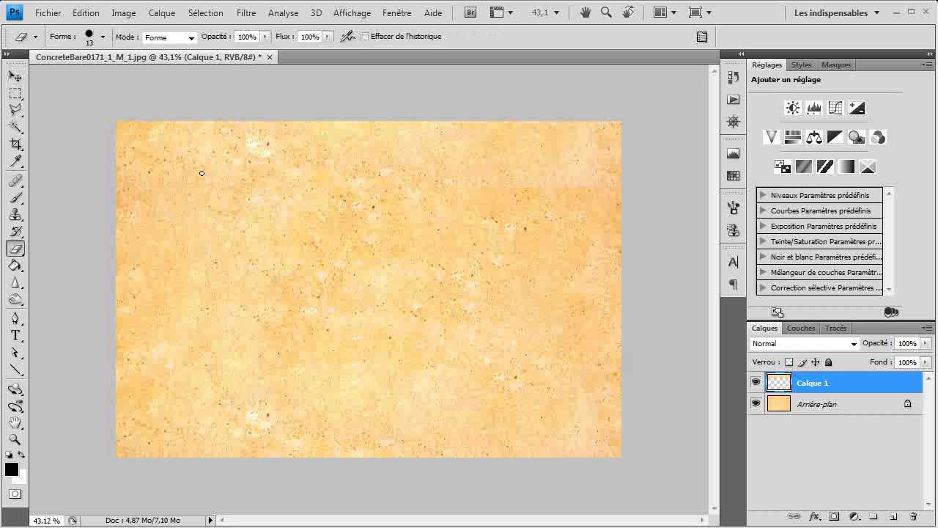
left_click(834, 516)
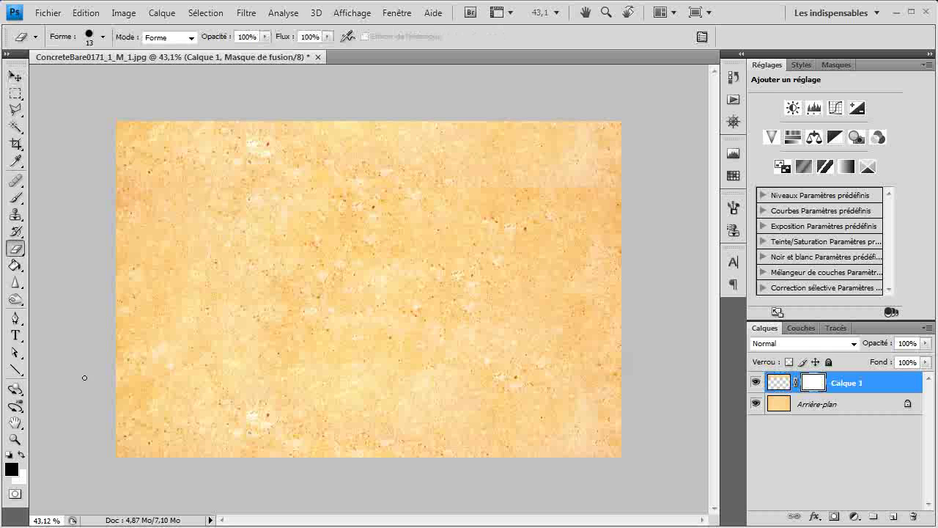
key("g")
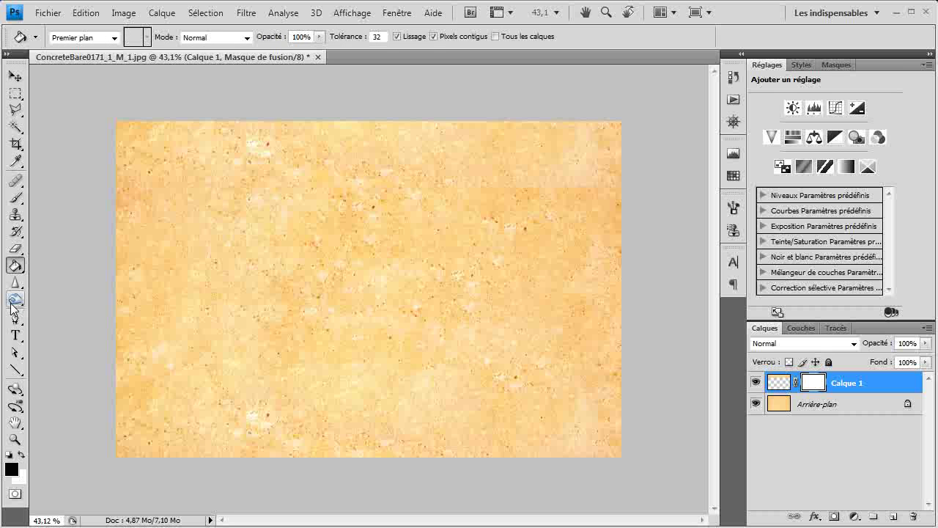
mouse_move(15, 265)
left_mouse_down()
mouse_move(50, 281)
mouse_move(59, 276)
mouse_move(51, 265)
left_mouse_up()
left_click(49, 280)
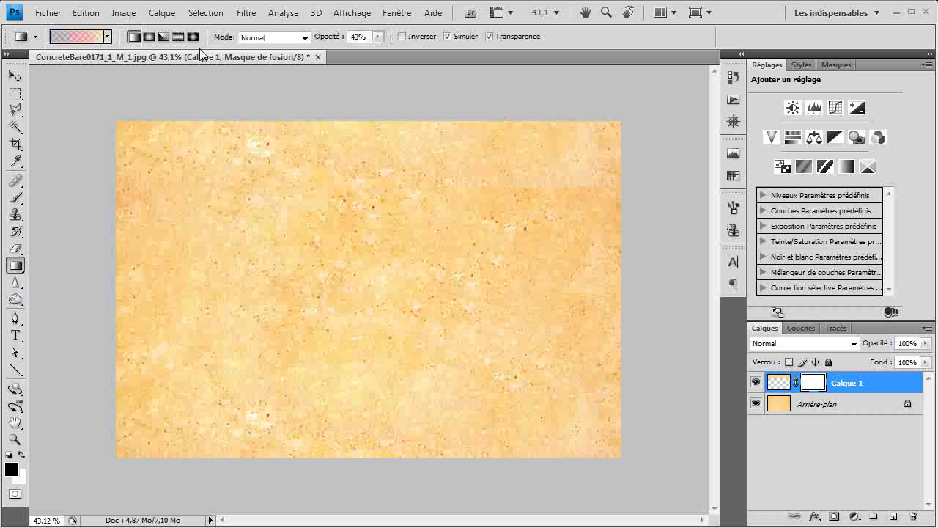
left_click(107, 36)
left_click(53, 69)
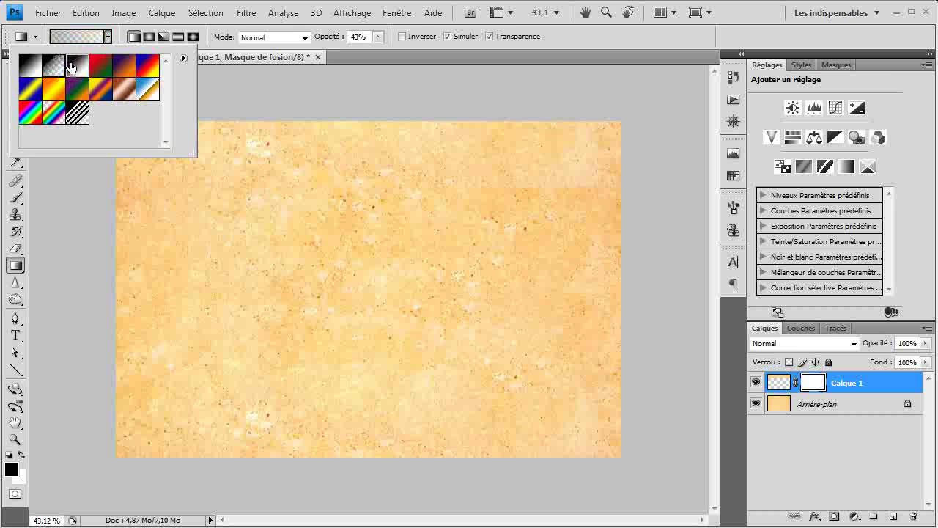
left_click_drag(327, 36, 455, 40)
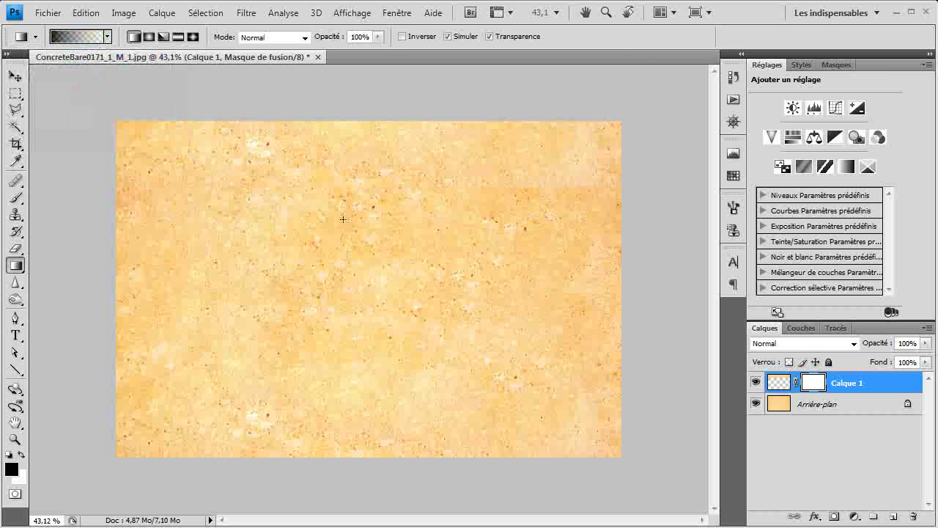
Try fading the top strip with a short gradient on its mask, both normal and reversed, and undo both attempts.
left_click_drag(356, 173, 355, 169)
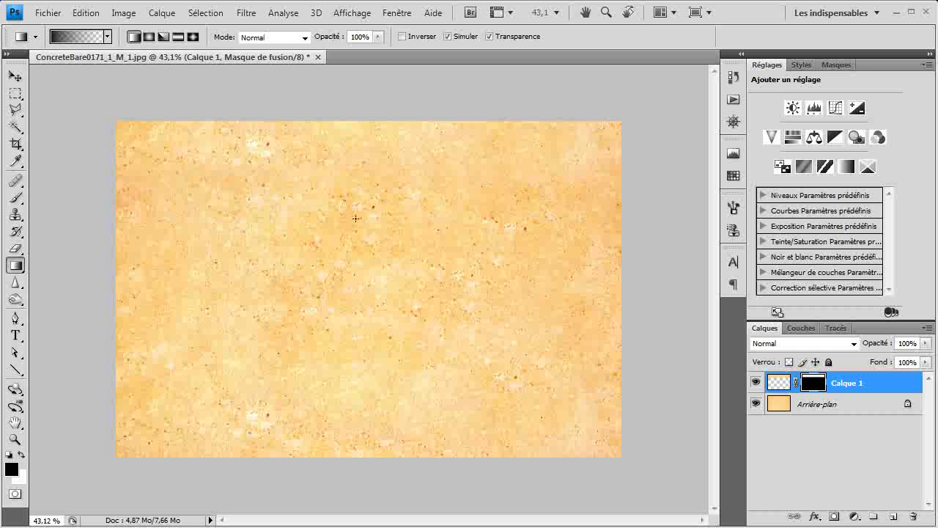
key("ctrl+z")
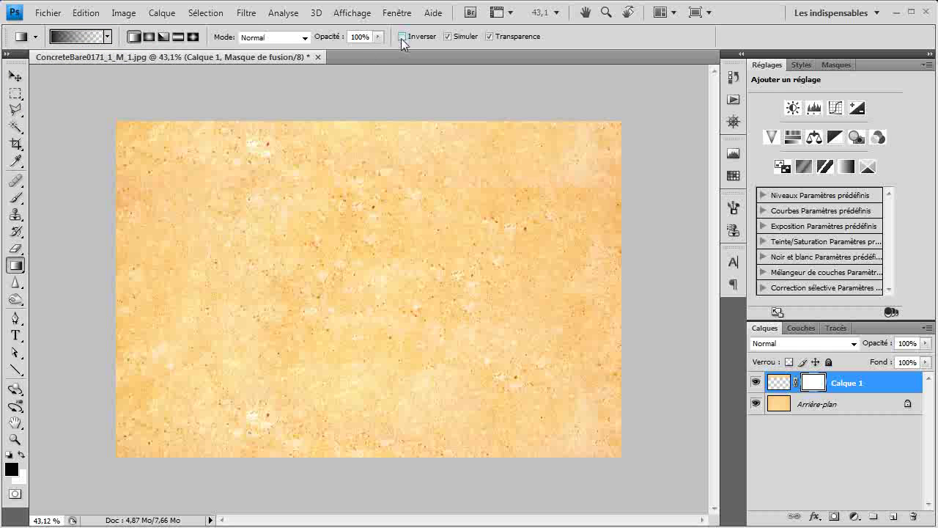
left_click(401, 36)
left_click_drag(365, 183, 356, 169)
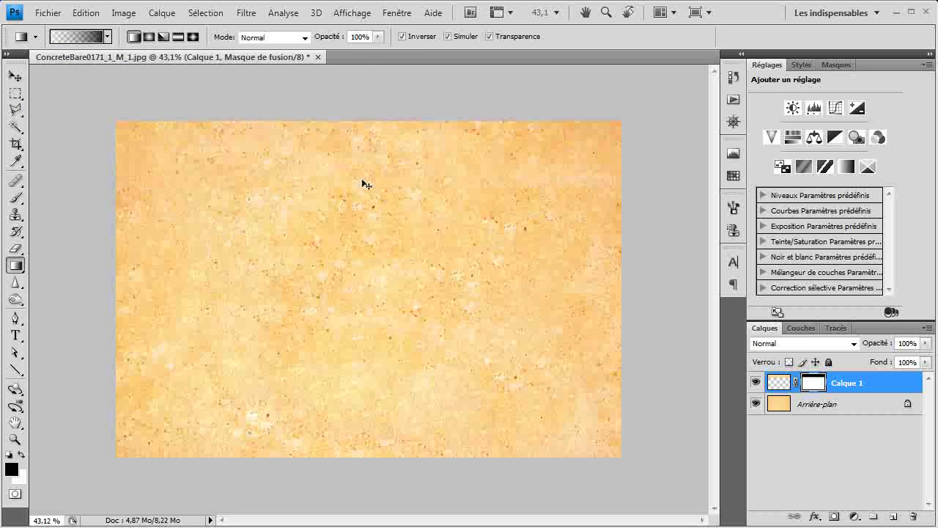
key("ctrl+z")
left_click(402, 36)
Fade the lower edge of the top strip into the background with short black-to-transparent gradients on the Calque 1 mask.
left_click_drag(322, 168, 357, 187)
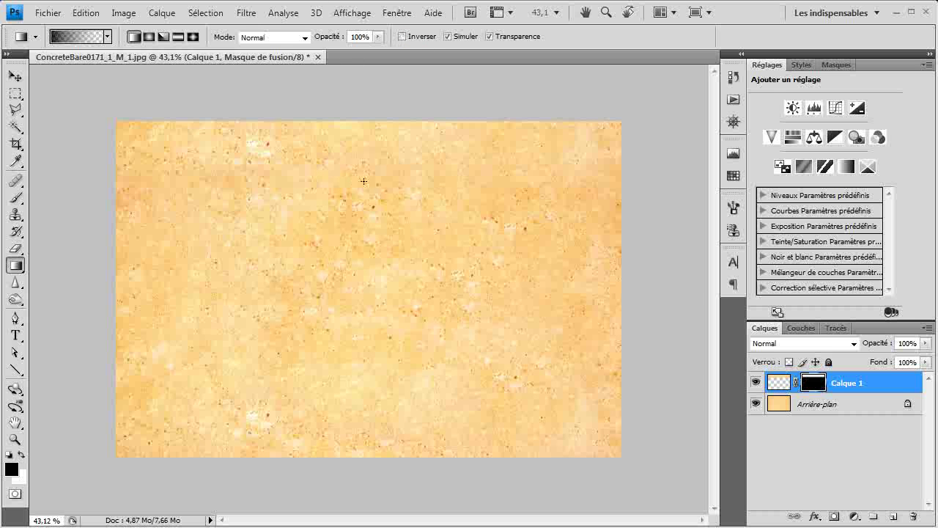
key("z")
right_click(381, 194)
left_click(432, 218)
left_click_drag(444, 437, 408, 411)
key("g")
left_click_drag(341, 268, 343, 266)
scroll(359, 271, "down", 4, "alt")
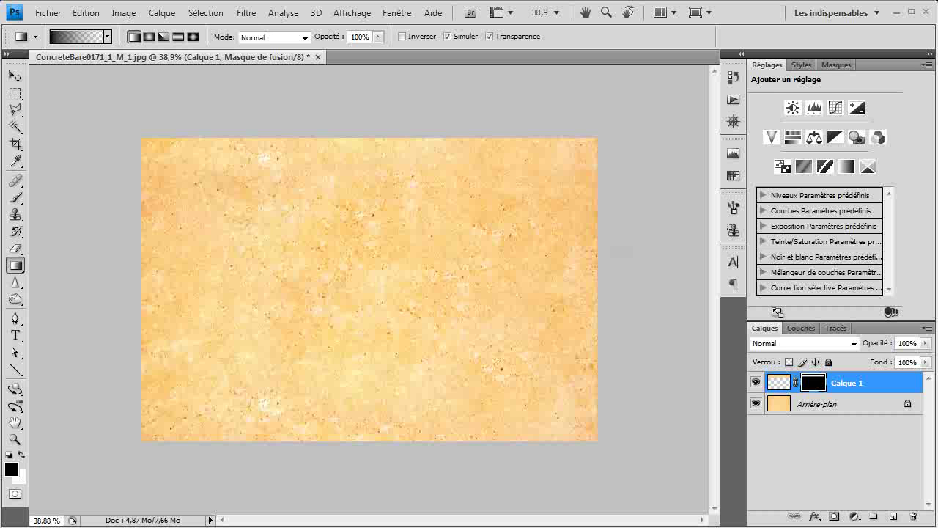
Copy a full-height strip from the background's right edge onto a new topmost layer and place it along the texture's left edge.
key("m")
left_click_drag(559, 98, 689, 447)
left_click(833, 404)
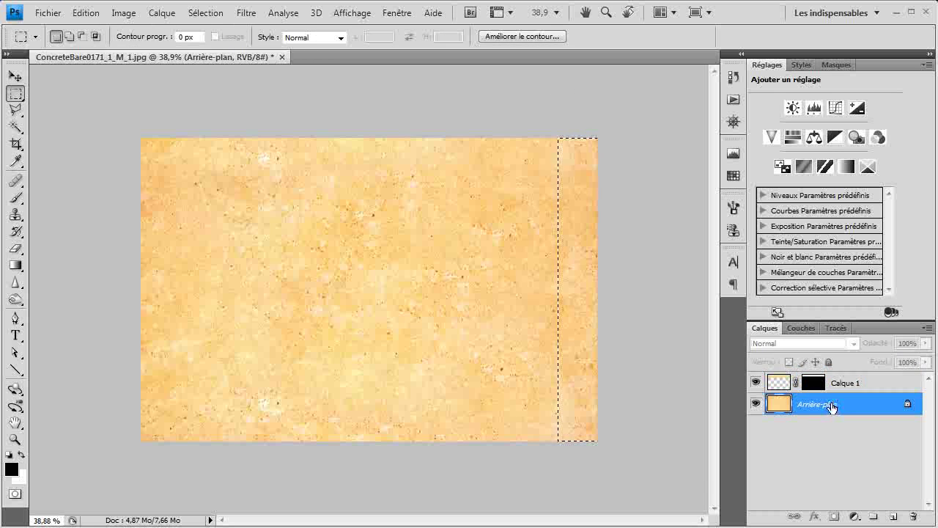
key("ctrl+j")
left_click_drag(830, 405, 838, 373)
key("v")
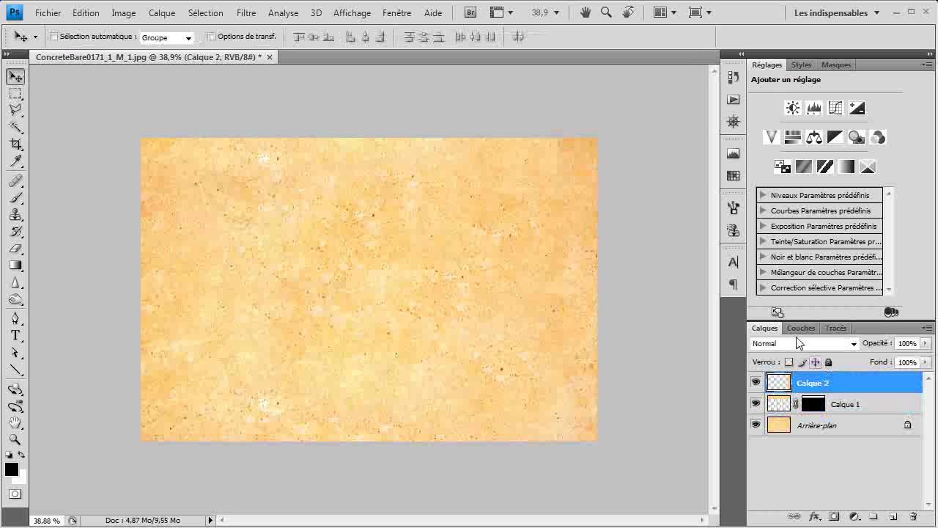
left_click_drag(574, 285, 155, 297)
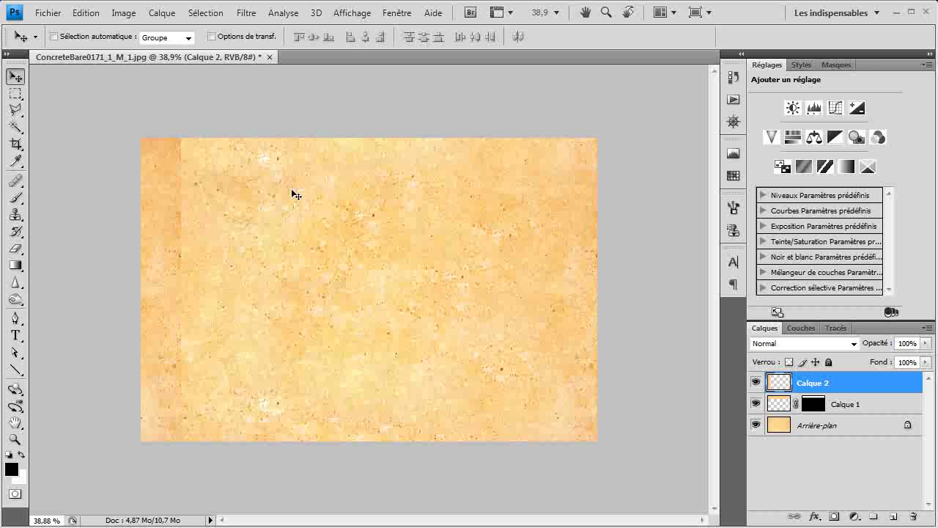
Merge Calque 2 and then Calque 1 into the background layer.
left_click(843, 435, "ctrl")
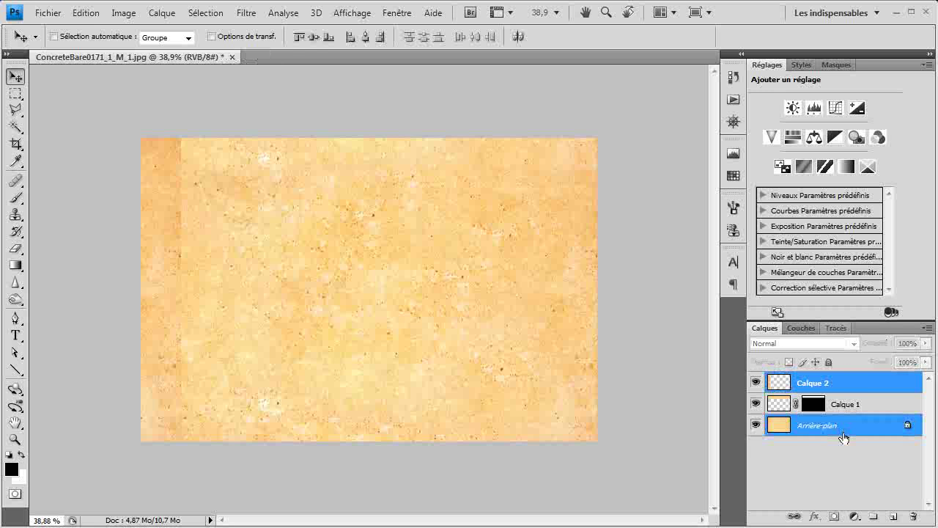
key("ctrl+e")
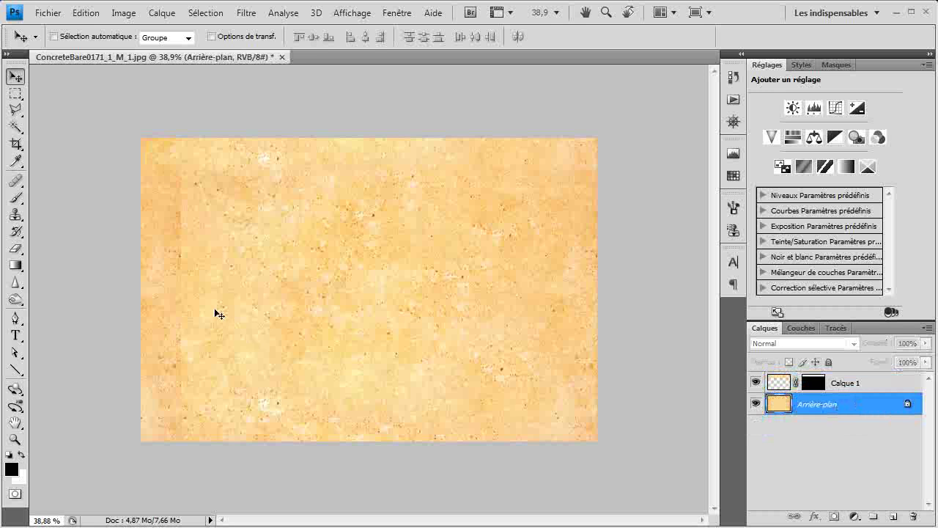
key("j")
scroll(264, 186, "up", 2)
mouse_move(273, 187)
middle_mouse_down()
mouse_move(266, 180)
mouse_move(356, 327)
middle_mouse_up()
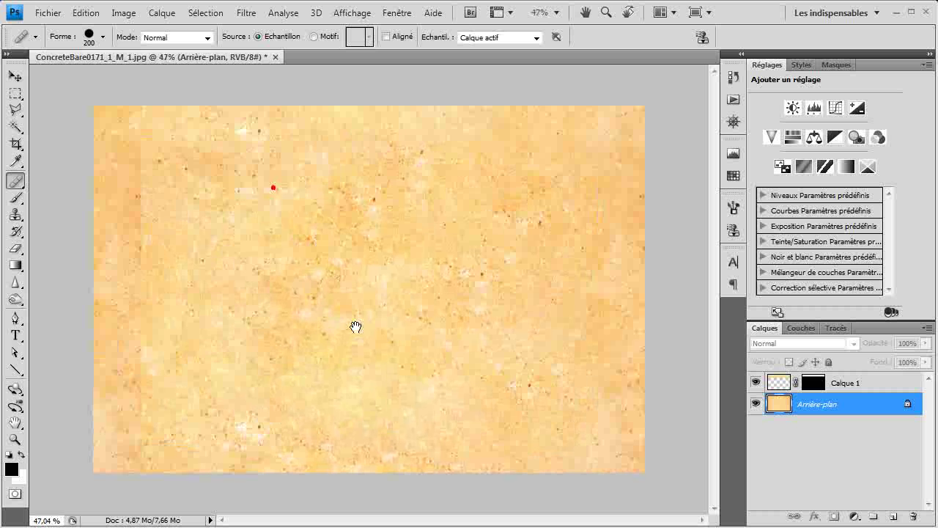
left_click(868, 386)
key("ctrl+e")
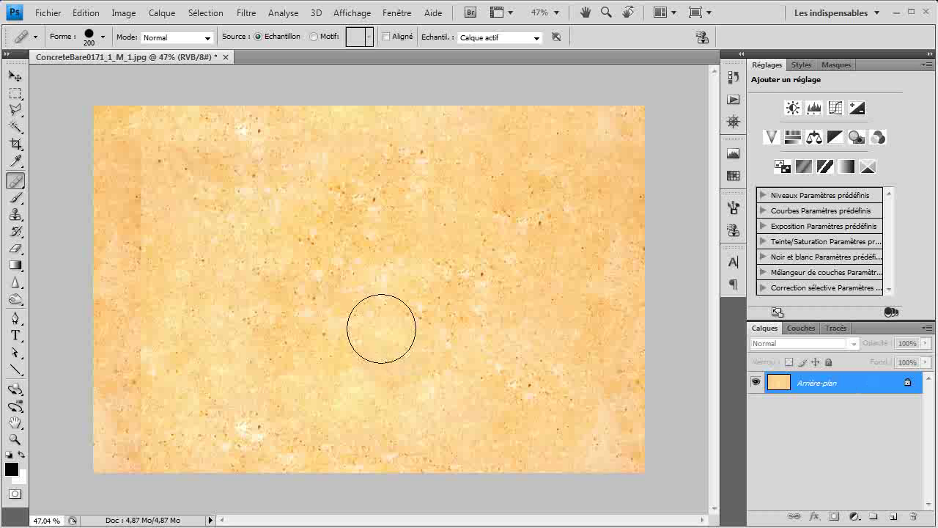
Blend the upper end of the left strip with the 200 px Healing Brush, sampling from the texture's upper middle and upper-right corner.
scroll(364, 289, "up", 2, "alt")
scroll(360, 132, "down", 1, "alt")
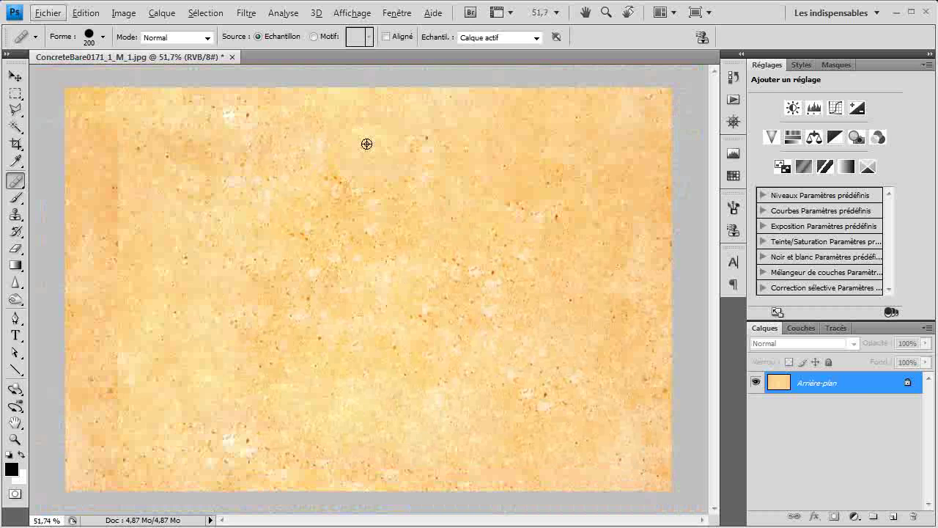
left_click(358, 107, "alt")
left_click_drag(163, 101, 53, 100)
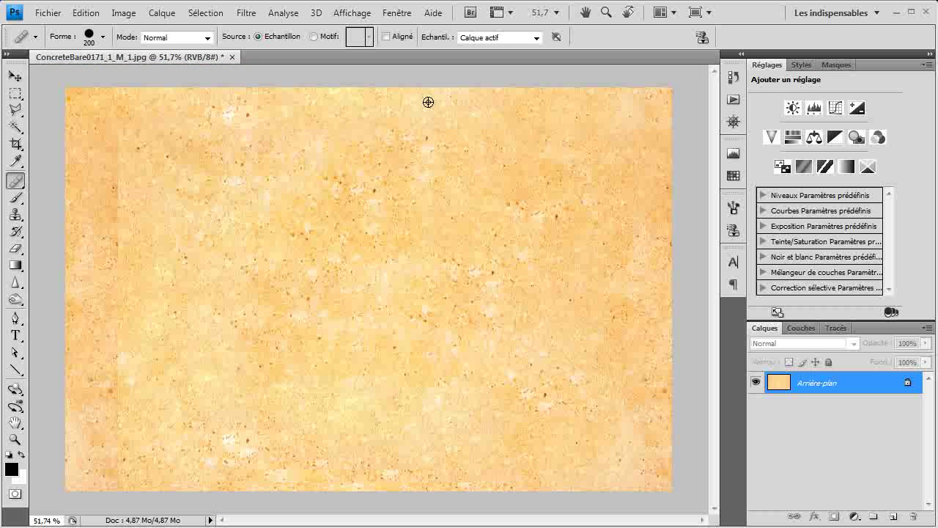
left_click(647, 99, "alt")
left_click_drag(79, 104, 112, 103)
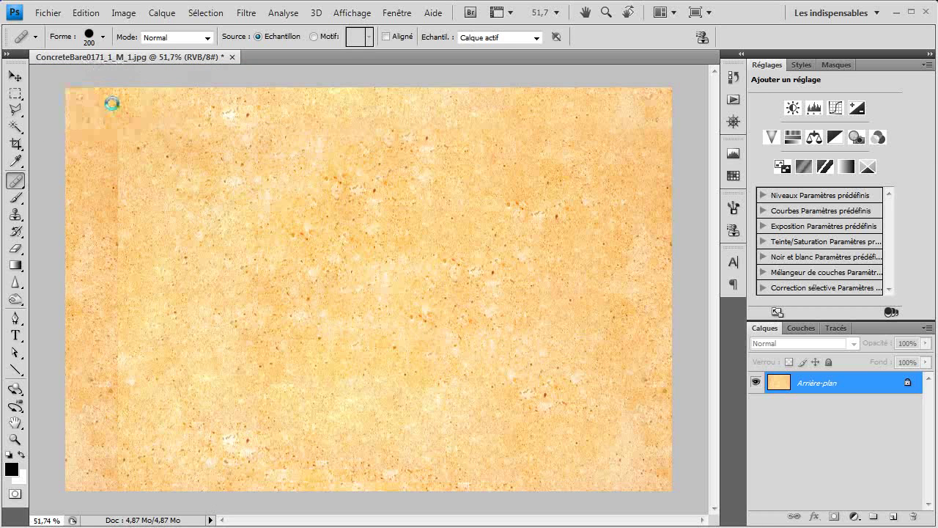
key("alt")
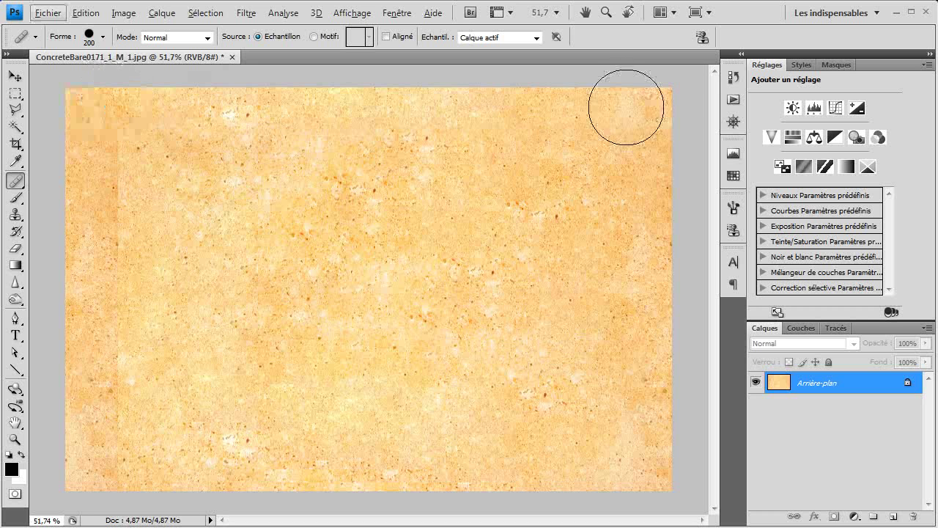
Reduce the Healing Brush to 80 px and retouch the texture's upper-left corner, sampling near the upper-right corner.
key("bracketleft")
key("bracketleft")
key("bracketleft")
key("bracketleft")
key("bracketleft")
key("bracketleft")
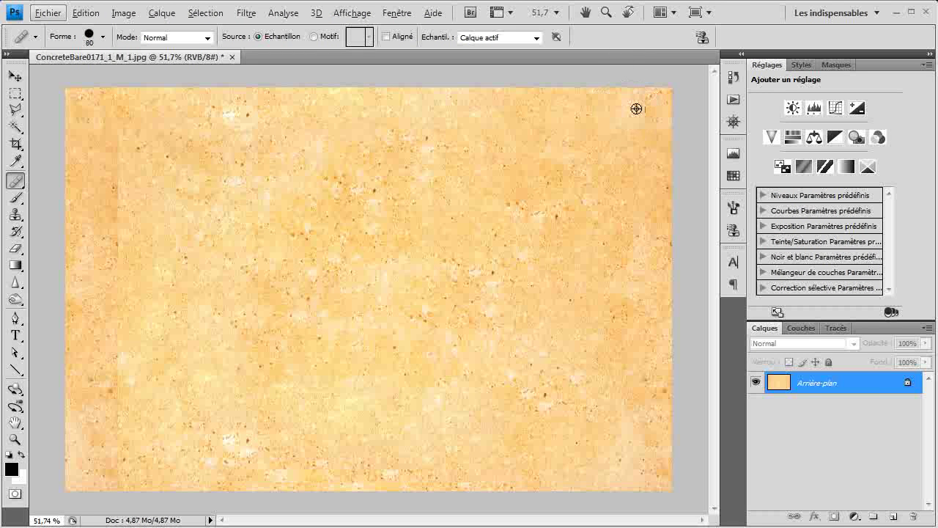
left_click(655, 100, "alt")
mouse_move(91, 83)
left_mouse_down()
mouse_move(57, 89)
mouse_move(76, 91)
left_mouse_up()
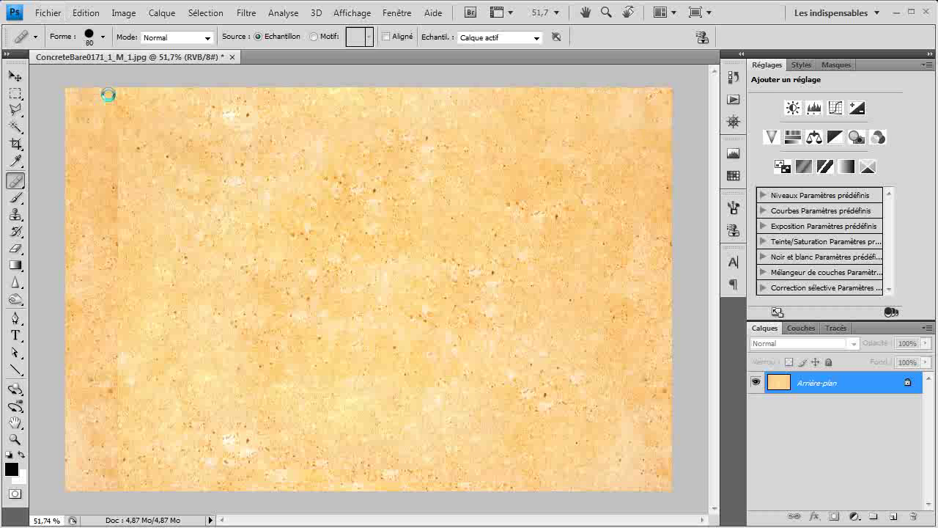
mouse_move(110, 117)
left_mouse_down()
mouse_move(72, 86)
mouse_move(60, 119)
left_mouse_up()
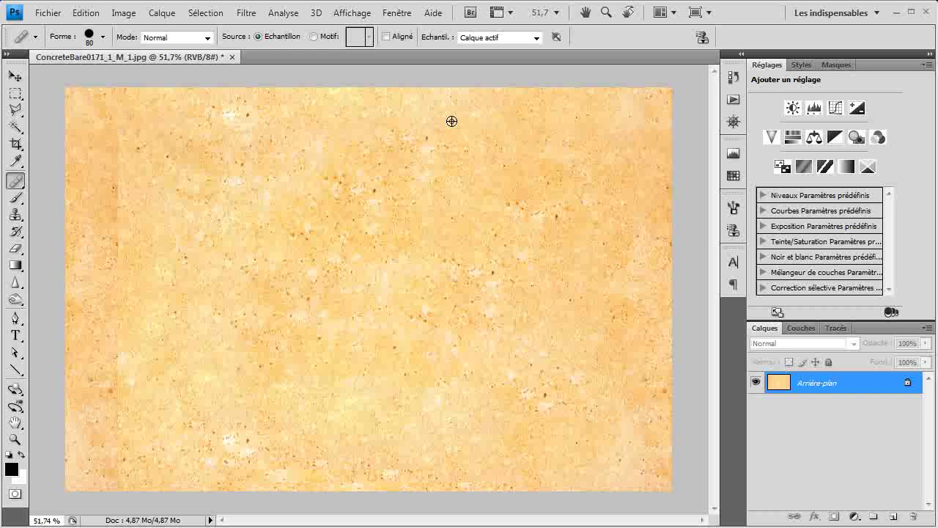
mouse_move(86, 90)
left_mouse_down()
mouse_move(115, 120)
mouse_move(147, 98)
mouse_move(125, 132)
left_mouse_up()
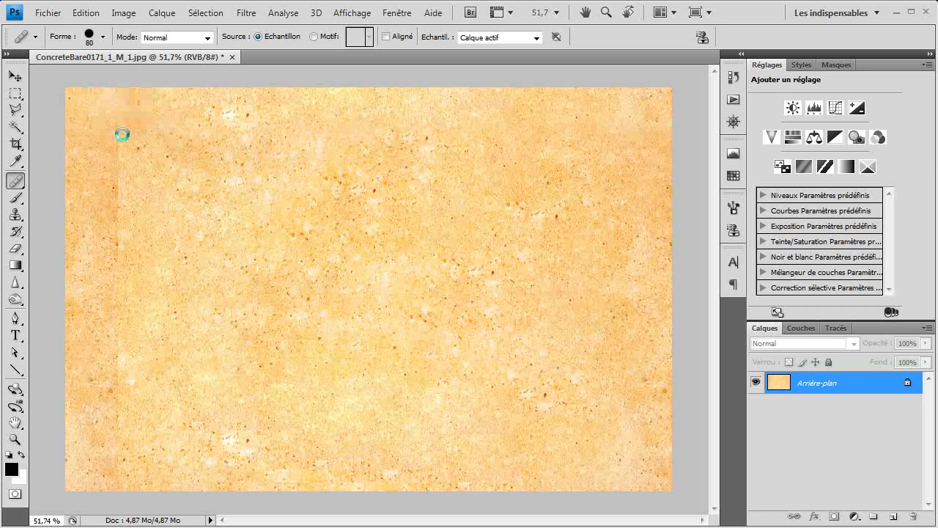
scroll(200, 157, "down", 1, "alt")
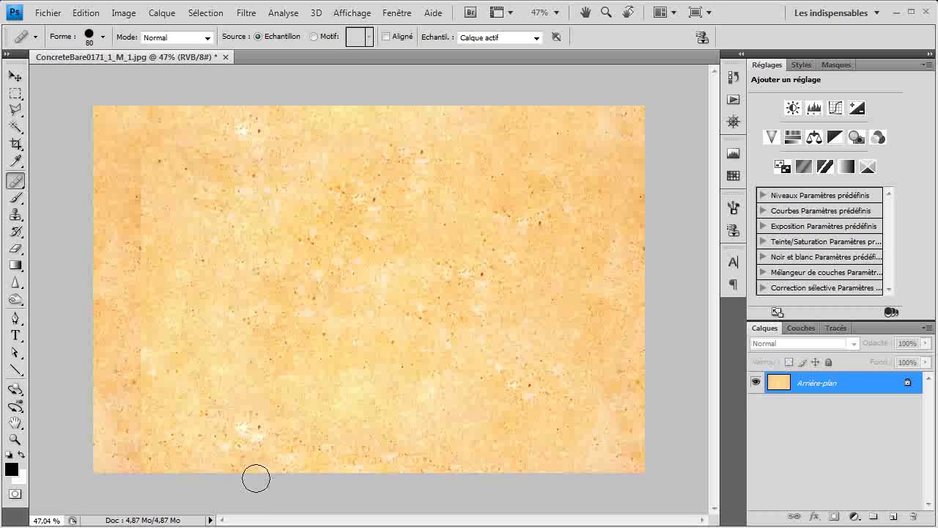
Heal the lower end of the left strip's seam, sampling clean concrete beside it.
left_click(202, 457, "alt")
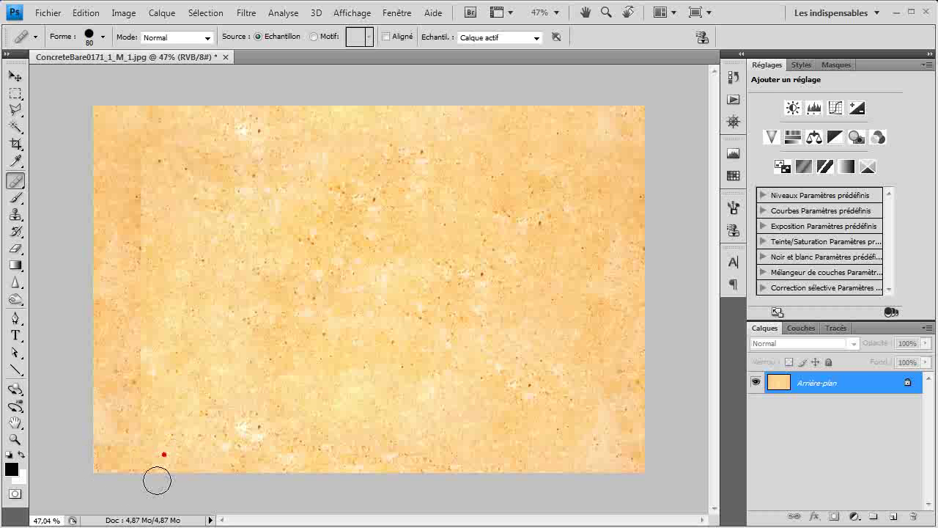
mouse_move(170, 443)
left_mouse_down()
mouse_move(111, 467)
mouse_move(51, 467)
mouse_move(187, 468)
mouse_move(173, 450)
left_mouse_up()
left_click(237, 448, "alt")
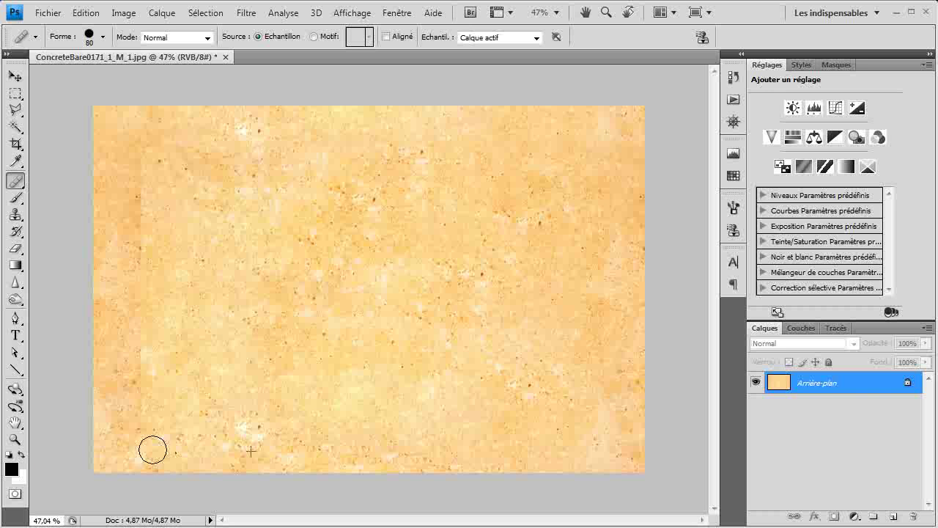
Heal the vertical seam along the full height of the left strip and save the image.
scroll(289, 293, "down", 2, "alt")
scroll(294, 310, "up", 3, "alt")
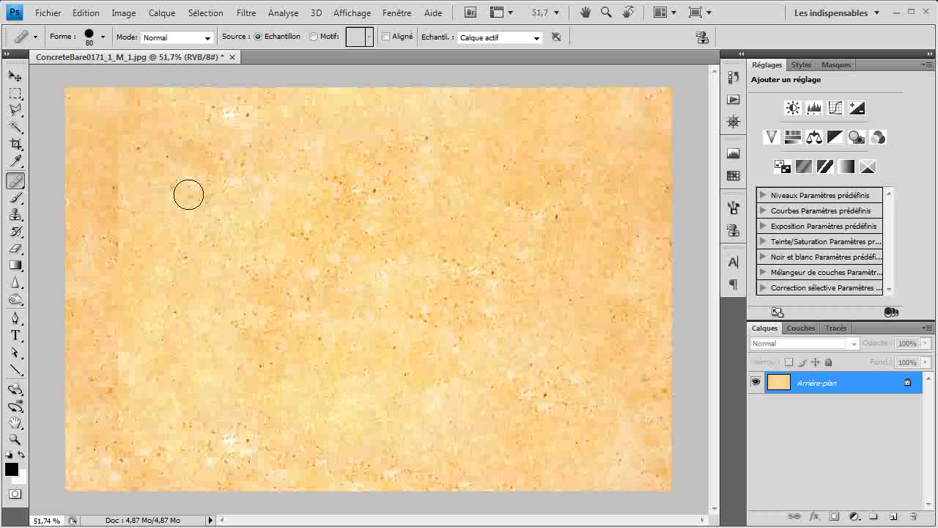
mouse_move(139, 155)
left_mouse_down()
mouse_move(116, 188)
mouse_move(122, 444)
left_mouse_up()
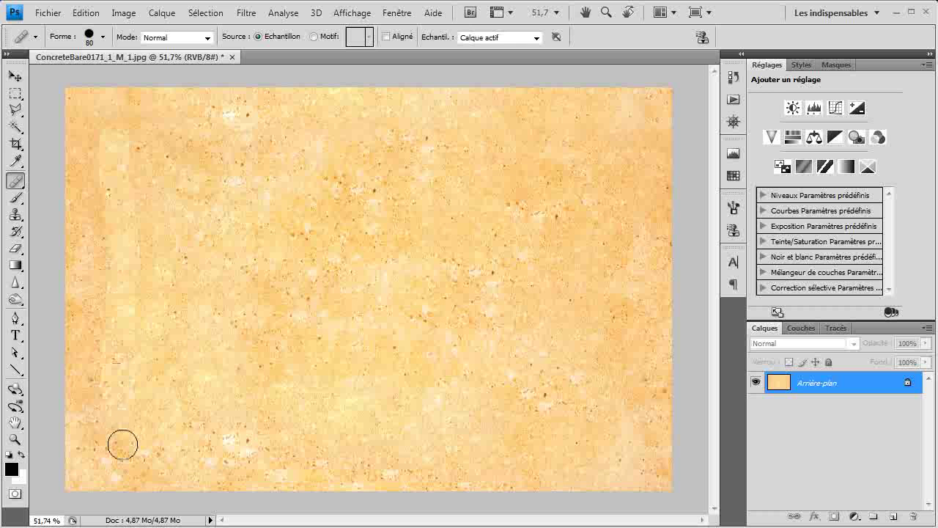
mouse_move(132, 157)
left_mouse_down()
mouse_move(130, 134)
mouse_move(117, 438)
left_mouse_up()
scroll(269, 254, "down", 3, "alt")
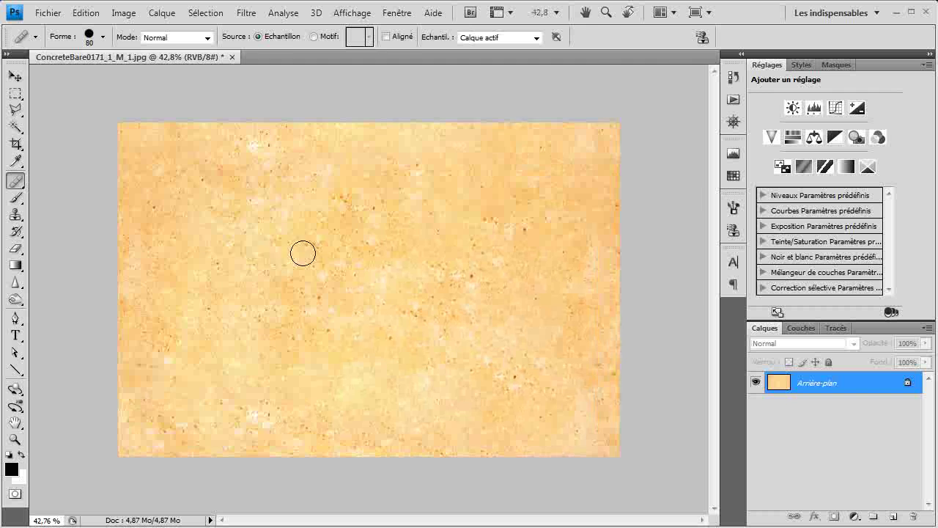
key("ctrl+s")
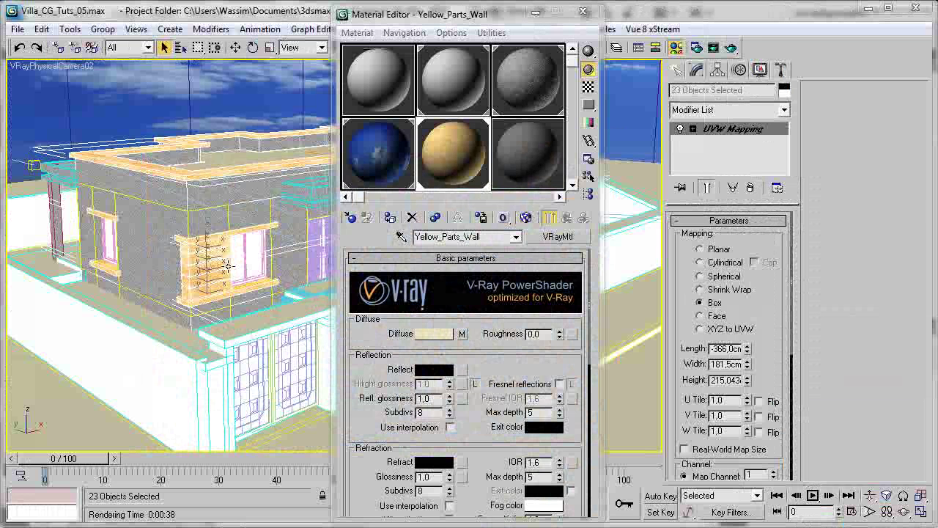
Switch to 3ds Max, close the Material Editor and examine the texture on the window trim and cladding in the Perspective view.
left_click(583, 12)
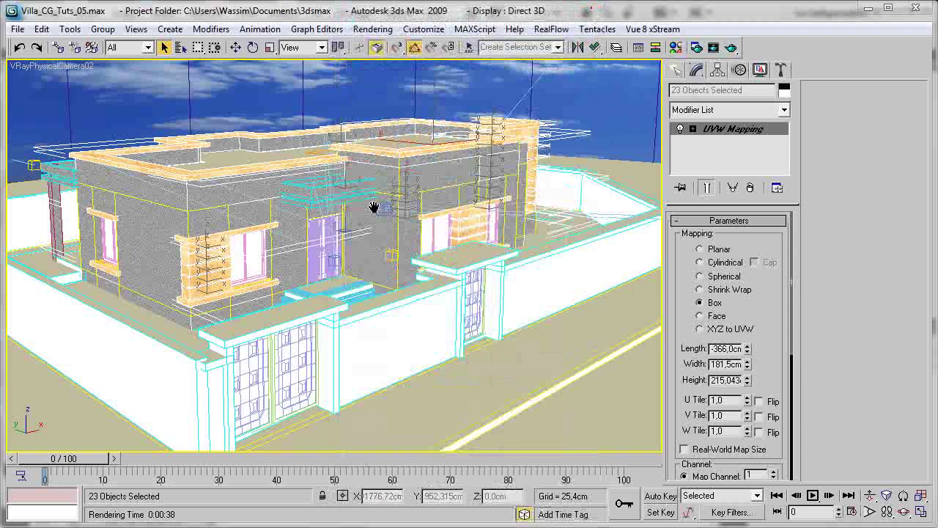
middle_click_drag(405, 226, 406, 225)
key("p")
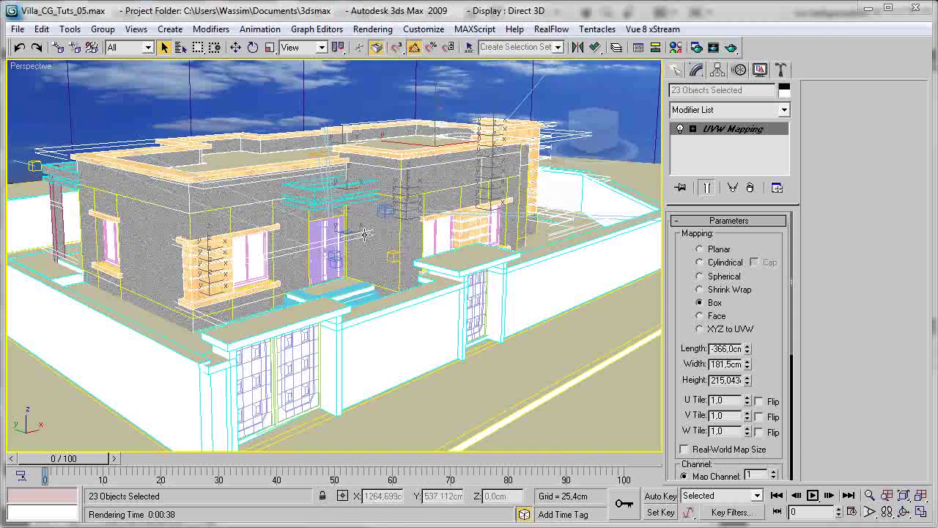
scroll(361, 235, "up", 6)
middle_click_drag(405, 245, 171, 292)
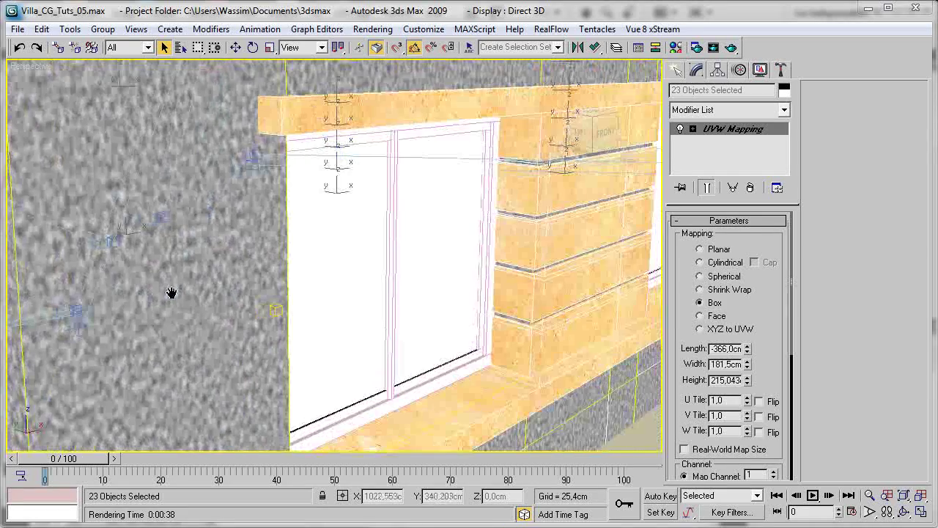
middle_click_drag(335, 266, 297, 189, "alt")
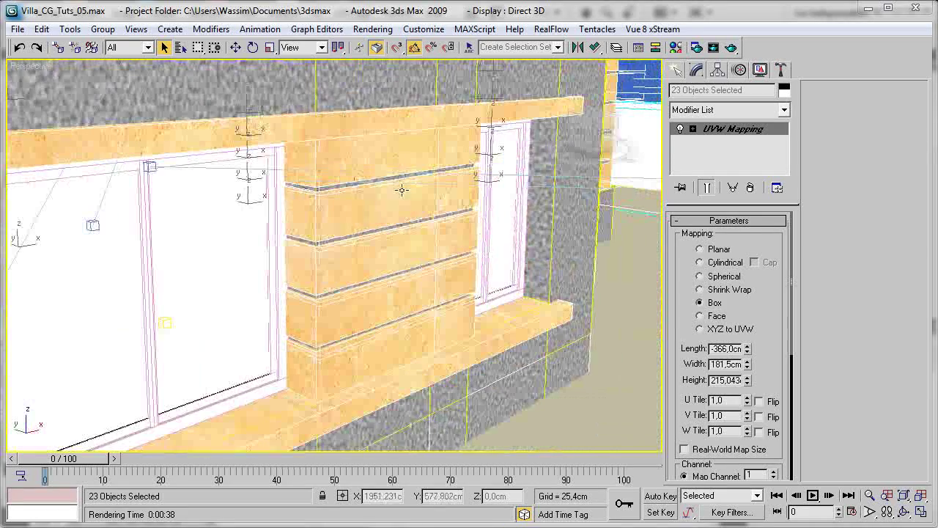
middle_click_drag(388, 190, 484, 227)
scroll(484, 227, "up", 2)
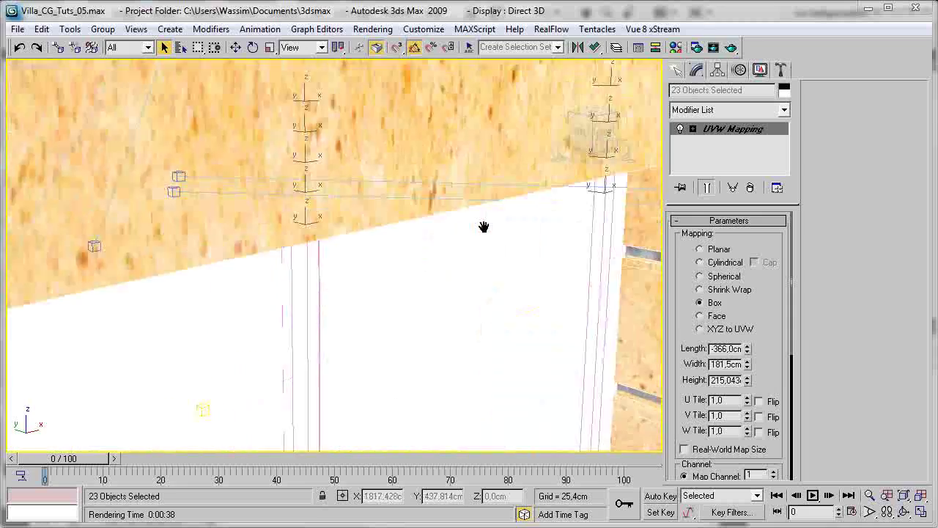
Examine the texture on the small side window's lintel and sill, and on the villa as a whole.
scroll(337, 216, "down", 6)
middle_click_drag(242, 220, 541, 157)
scroll(484, 196, "up", 3)
middle_click_drag(484, 196, 538, 267)
middle_click_drag(377, 247, 455, 260)
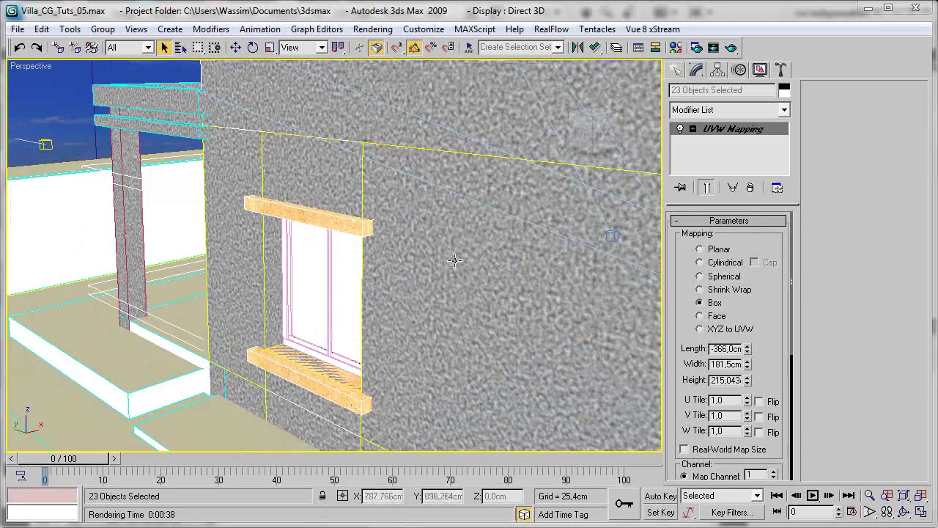
scroll(332, 274, "up", 4)
middle_click_drag(332, 274, 325, 280)
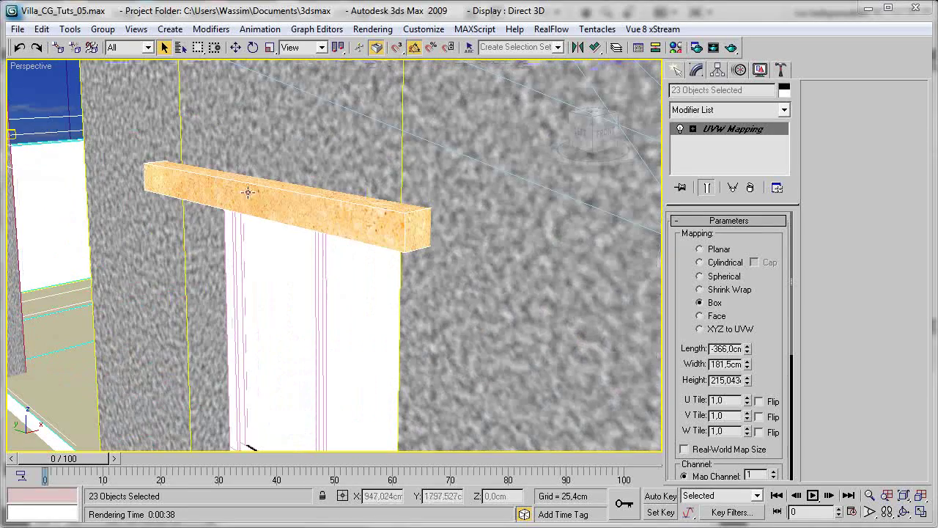
scroll(247, 192, "down", 5)
scroll(268, 255, "down", 5)
middle_click_drag(345, 265, 278, 322, "alt")
middle_click_drag(279, 322, 225, 101)
Return the viewport to VRayPhysicalCamera02 and start a render.
right_click(44, 124)
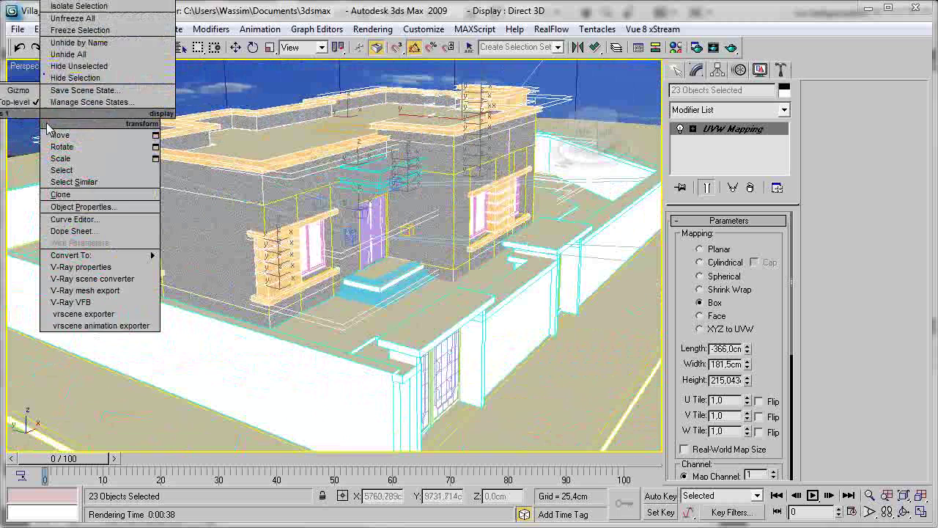
left_click(24, 69)
right_click(24, 76)
left_click(292, 191)
key("c")
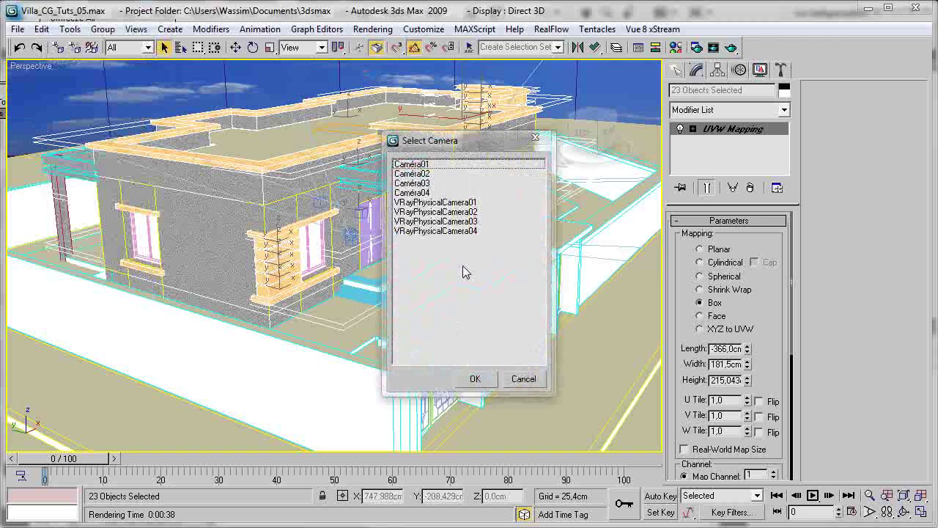
double_click(464, 214)
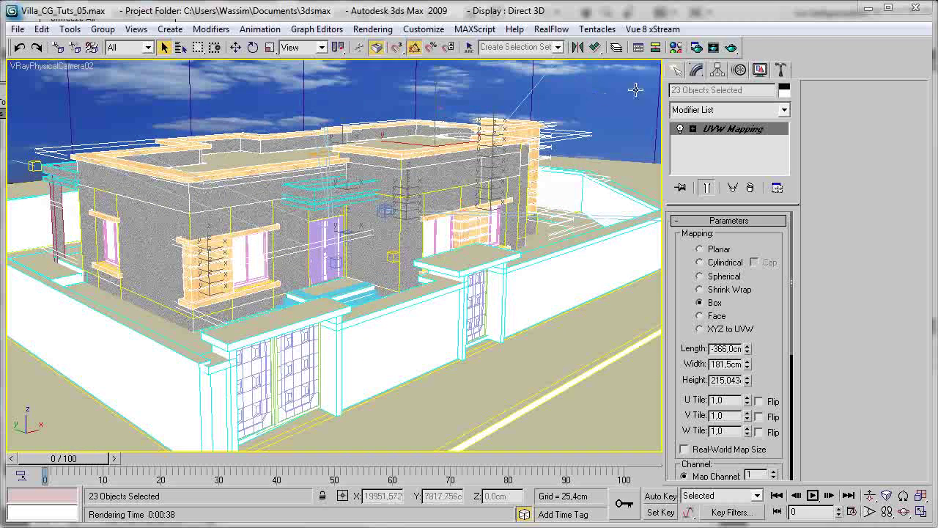
left_click(731, 47)
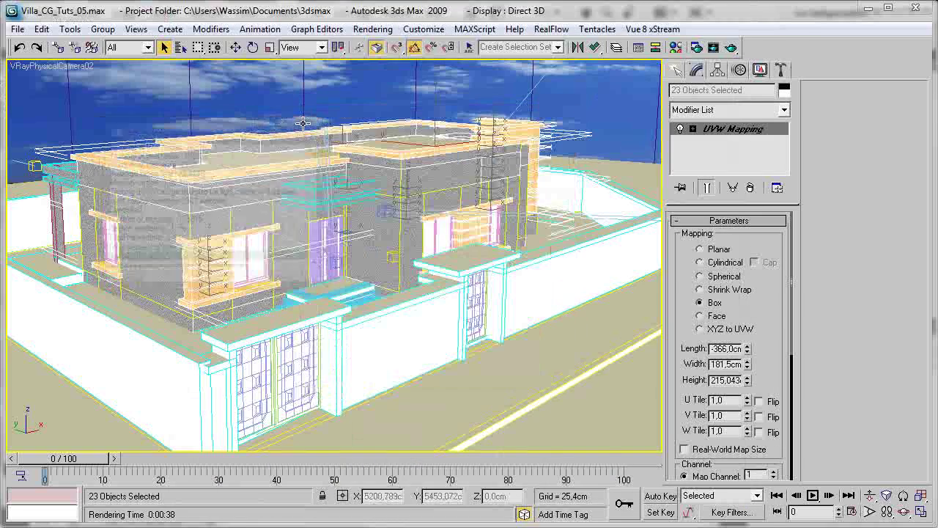
Bring up the map slots of the Yellow_Parts_Wall material in the Material Editor.
key("m")
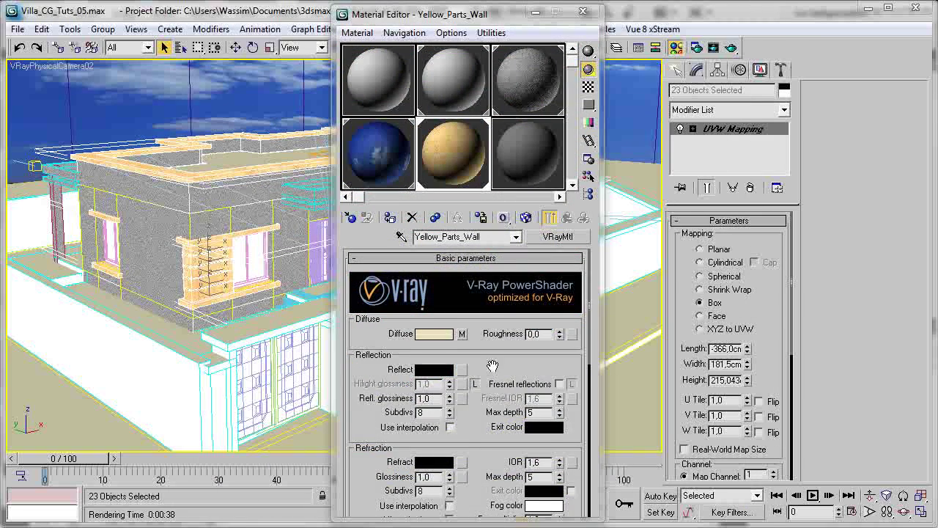
scroll(492, 365, "down", 10)
left_click(444, 387)
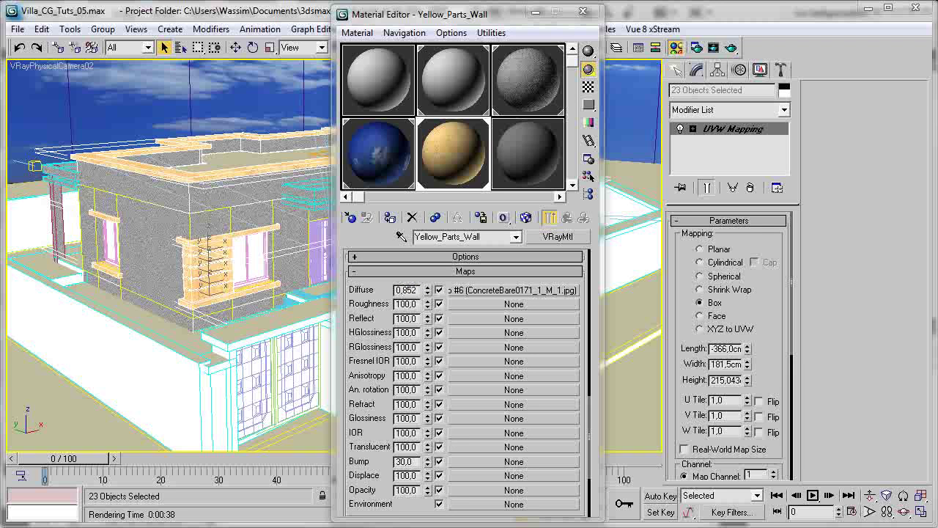
key("Return")
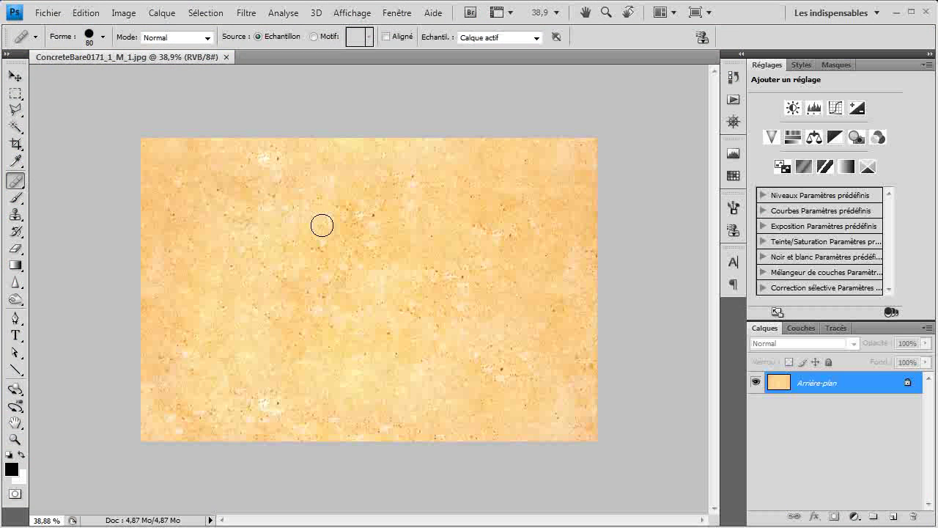
In Photoshop, duplicate the concrete background onto a new layer and open Hue/Saturation for the copy.
scroll(502, 254, "up", 2, "alt")
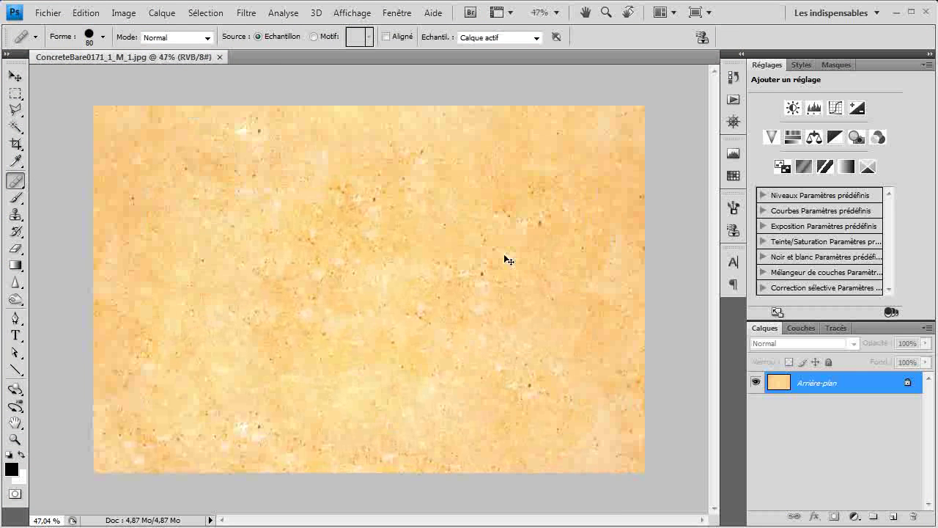
key("ctrl+j")
key("ctrl+u")
left_click(806, 134)
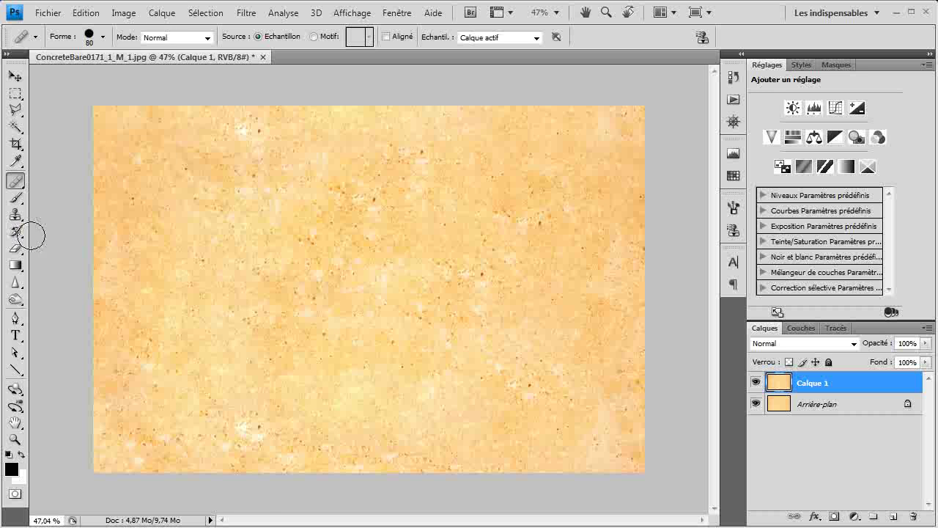
Desaturate the duplicated concrete layer Calque 1 to grey.
left_click(114, 14)
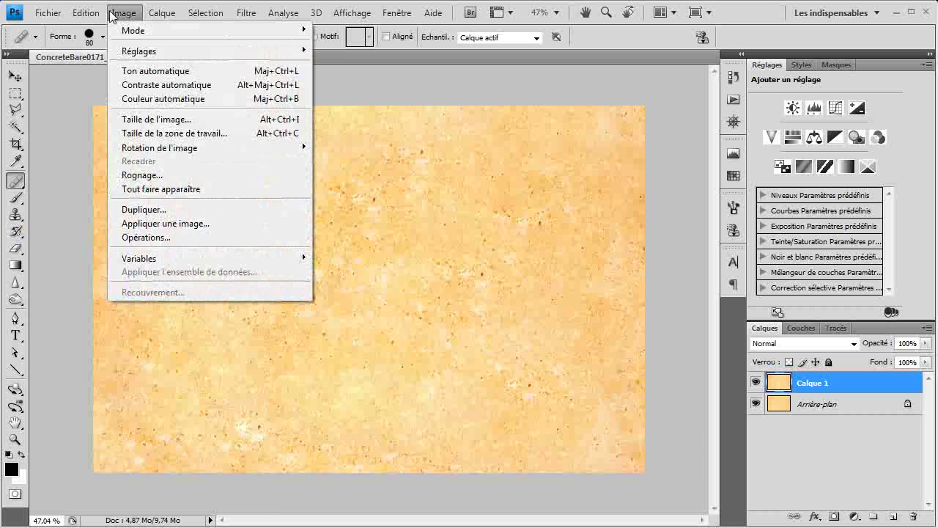
left_click(163, 13)
left_click(164, 13)
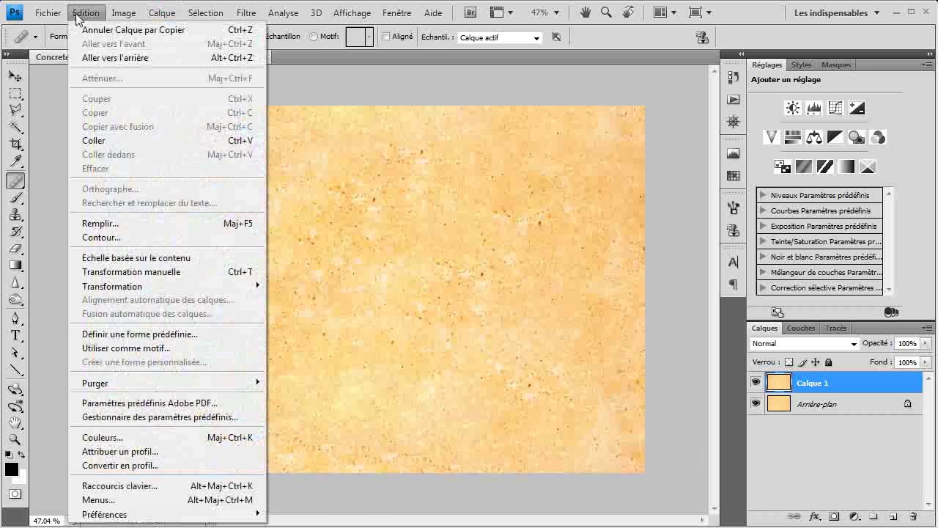
mouse_move(121, 13)
mouse_move(130, 55)
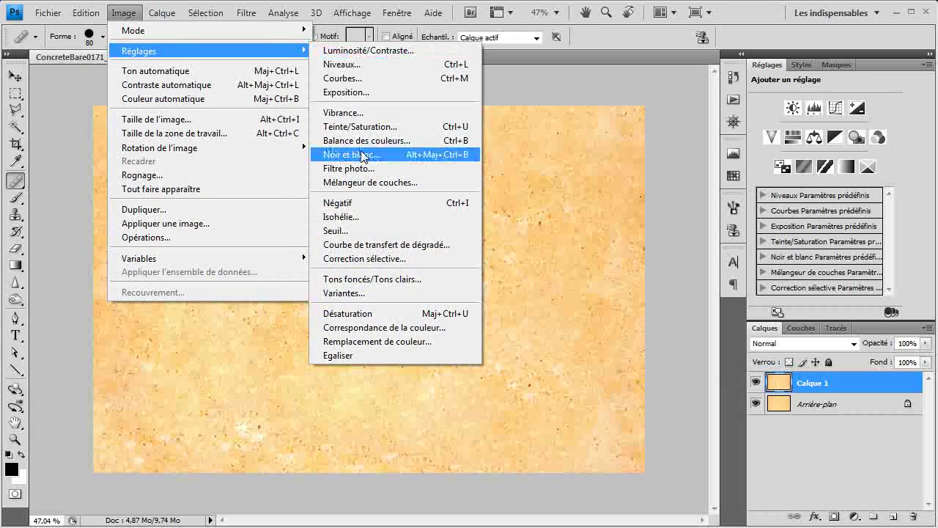
left_click(352, 309)
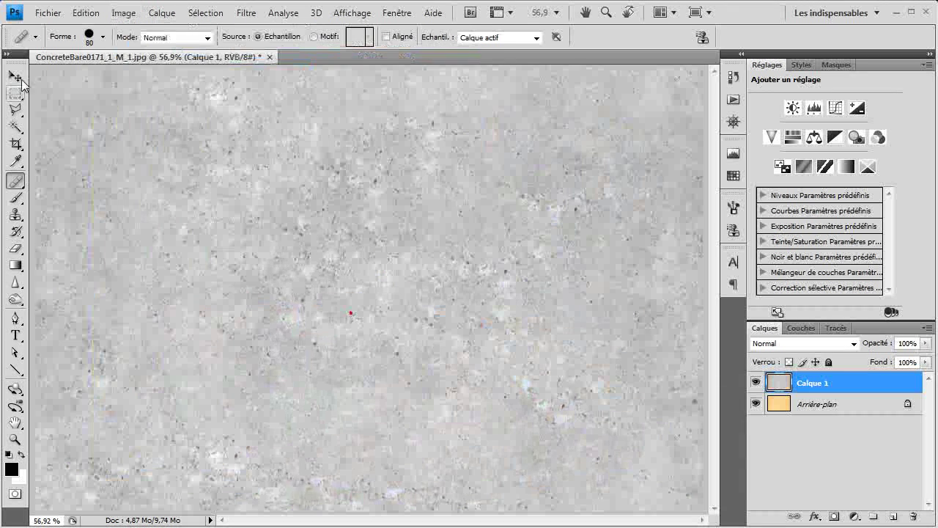
key("v")
scroll(344, 330, "down", 3, "alt")
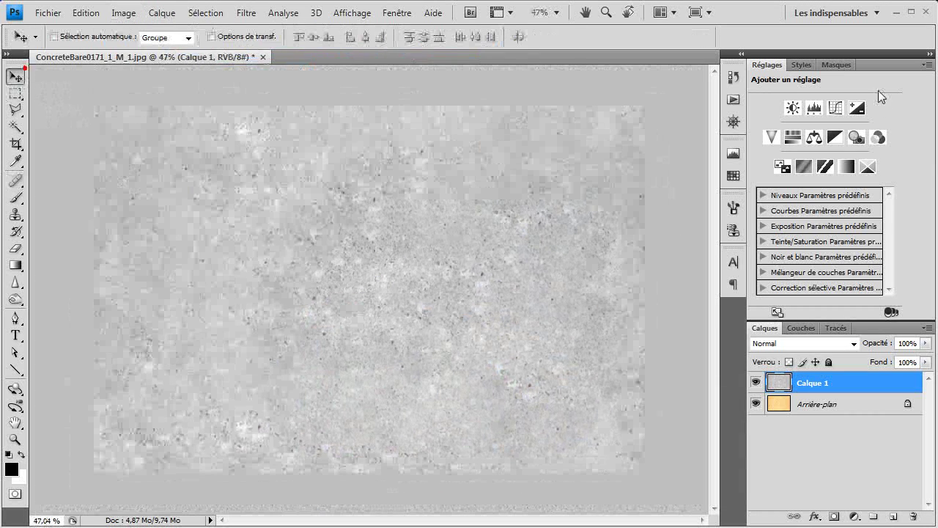
left_click(814, 108)
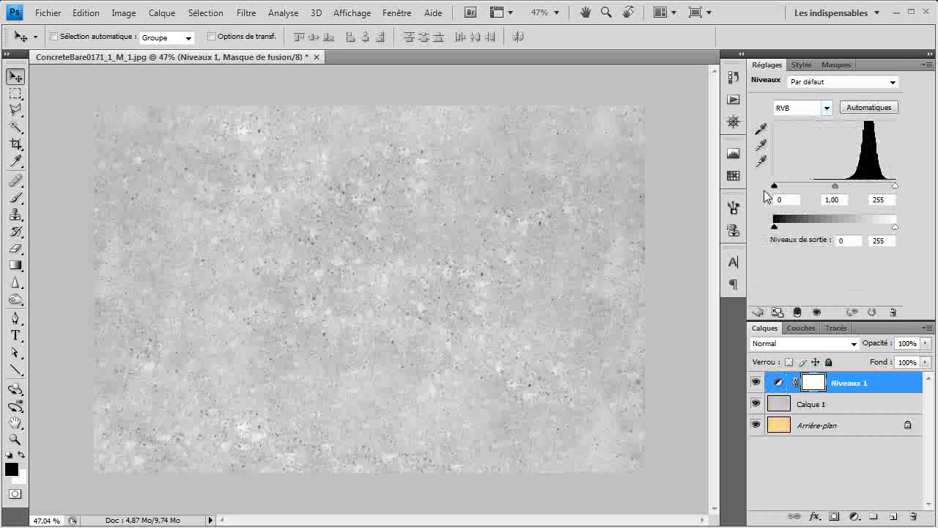
left_click_drag(774, 186, 848, 195)
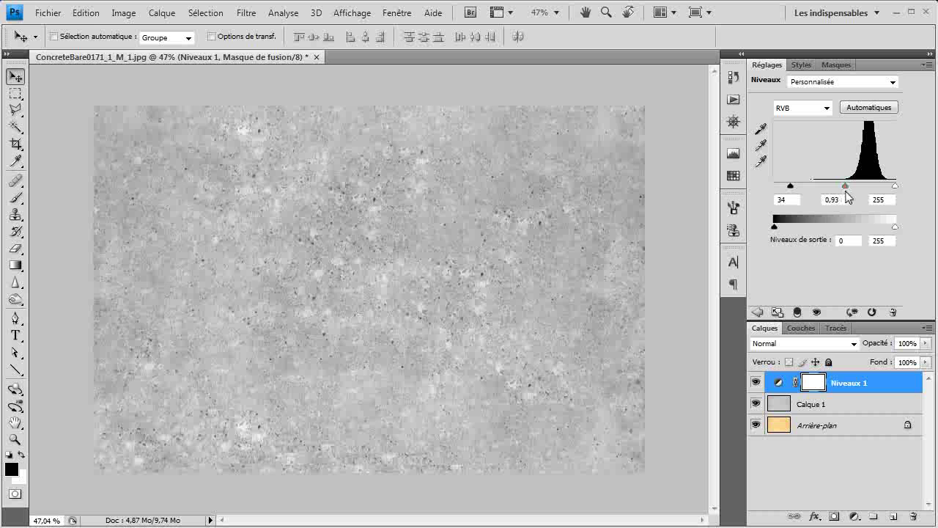
right_click(854, 387)
left_click(857, 107)
Apply a Brightness/Contrast adjustment to Calque 1 with brightness -31 and contrast 63.
left_click(123, 13)
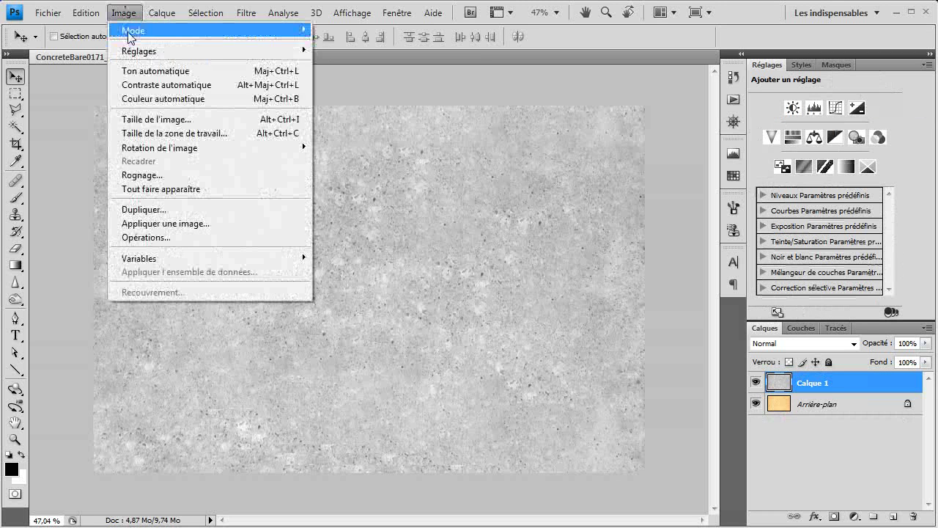
mouse_move(136, 52)
left_click(344, 51)
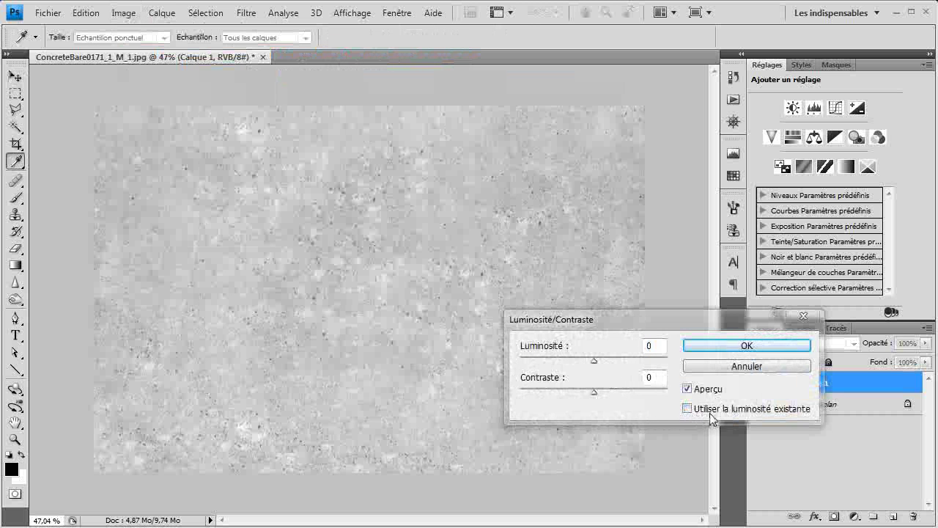
left_click_drag(594, 367, 580, 361)
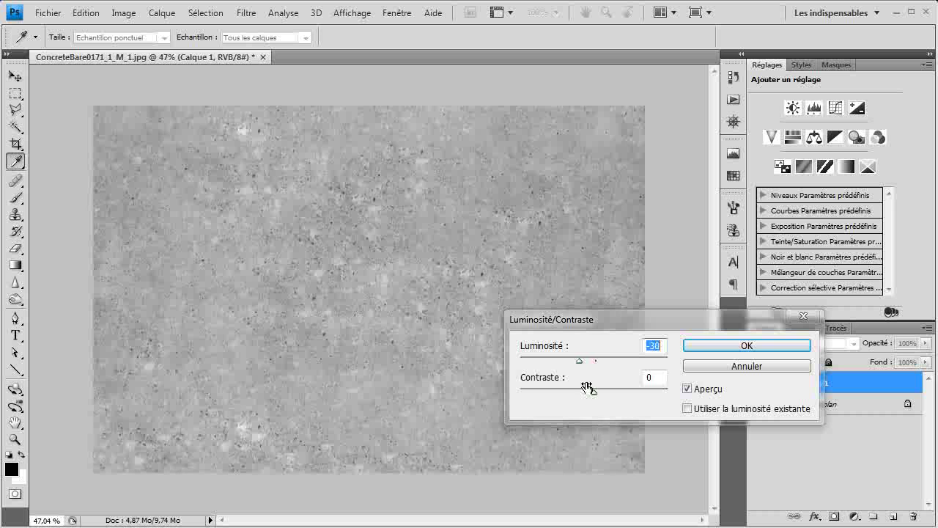
left_click_drag(594, 393, 638, 389)
mouse_move(580, 361)
left_mouse_down()
mouse_move(598, 364)
mouse_move(580, 370)
left_mouse_up()
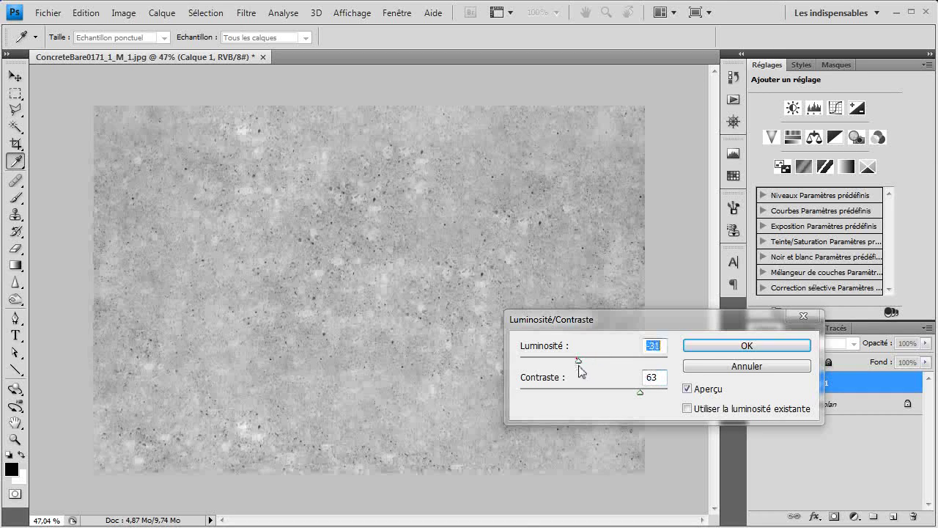
left_click(639, 394)
left_click(717, 347)
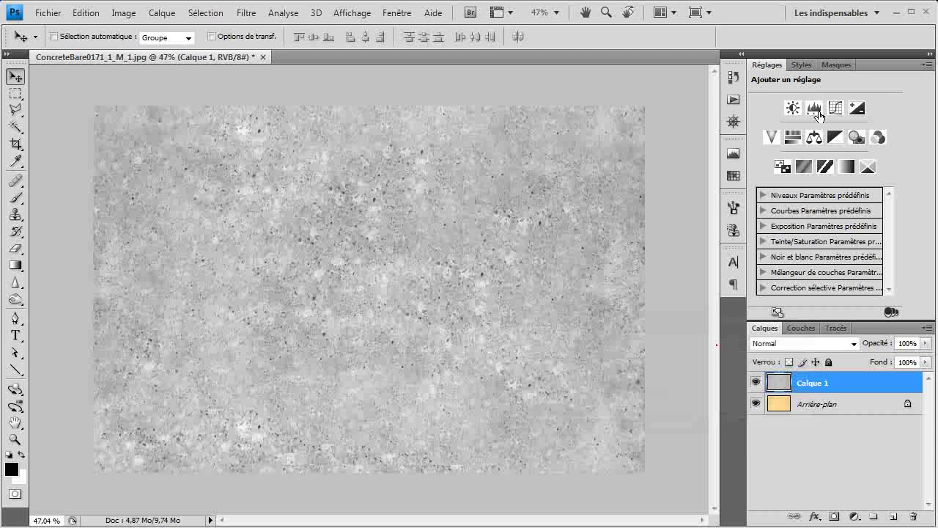
Add a Levels adjustment layer with input levels 25, 0.87 and 243, and set its opacity to 65%.
left_click(814, 110)
left_click_drag(774, 187, 839, 192)
left_click_drag(895, 186, 845, 191)
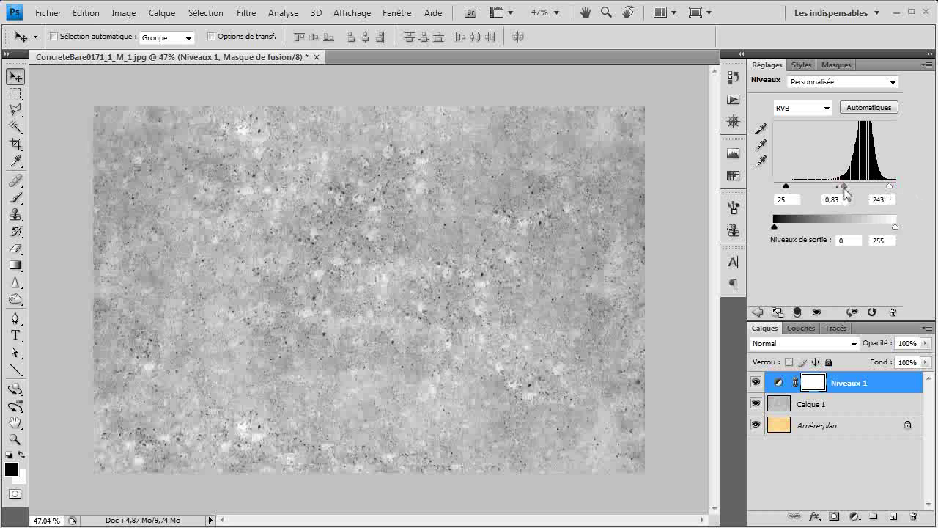
left_click_drag(884, 344, 872, 344)
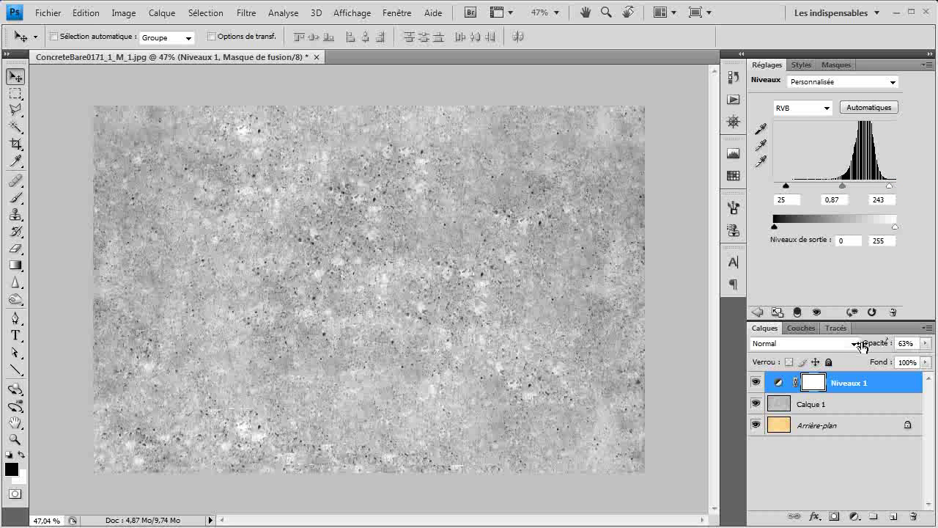
left_click(915, 343)
type("65")
key("Return")
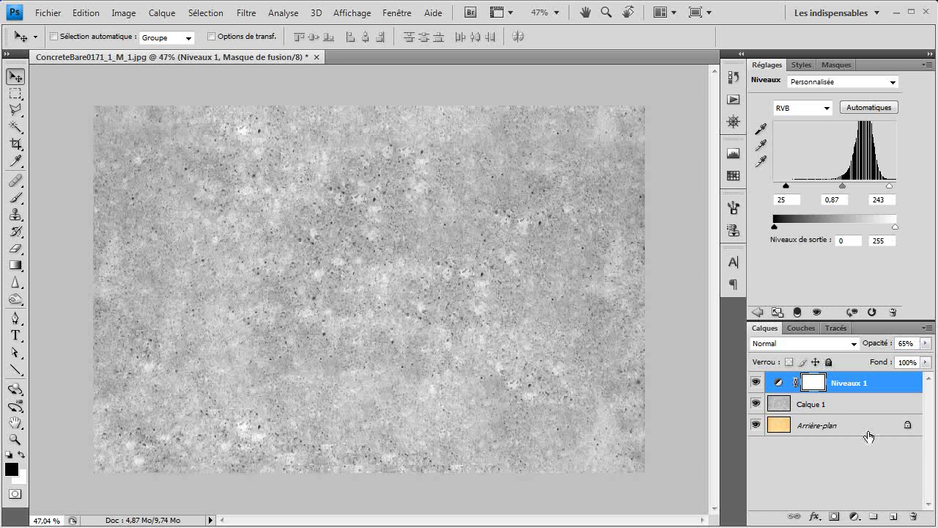
Merge the Levels layer, Calque 1 and the background into a single layer.
left_click(839, 425, "ctrl")
left_click(865, 404, "ctrl")
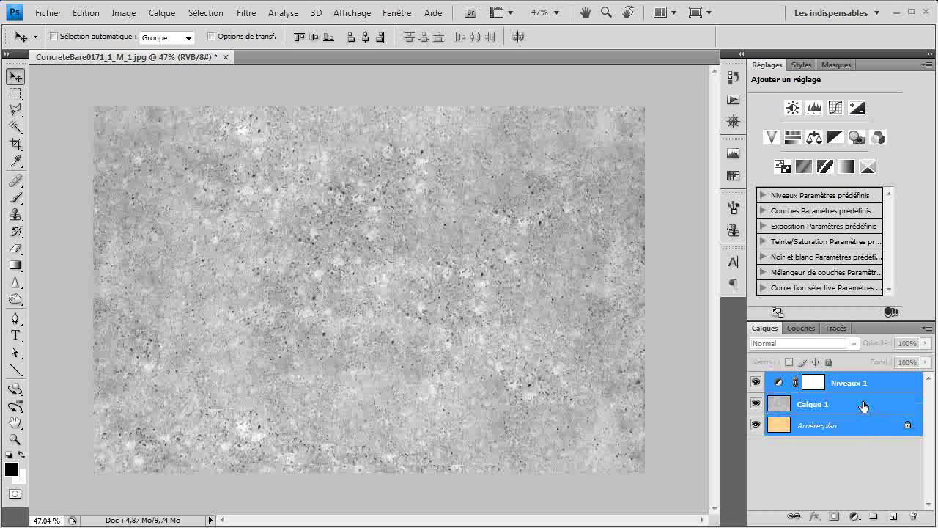
key("ctrl+e")
Save the grey map as a new JPEG named ConcreteBare0171_1_M_1_Bump in the textures folder, accepting the JPEG options.
left_click(46, 13)
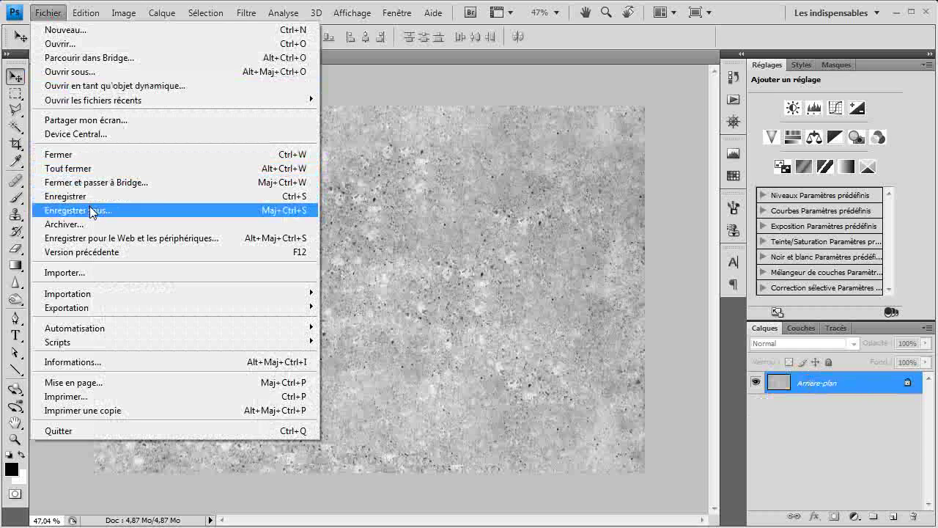
left_click(89, 210)
left_click(540, 341)
type("_1_M_1_Bump")
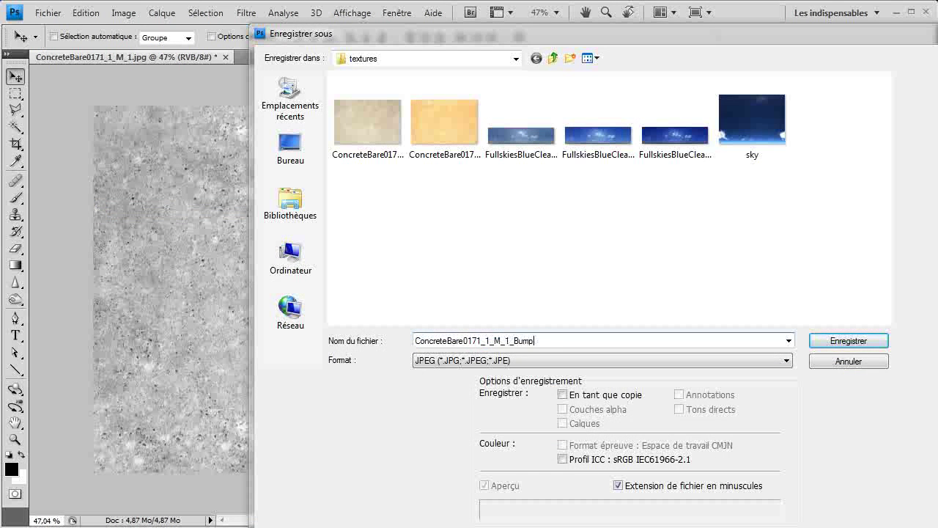
key("Return")
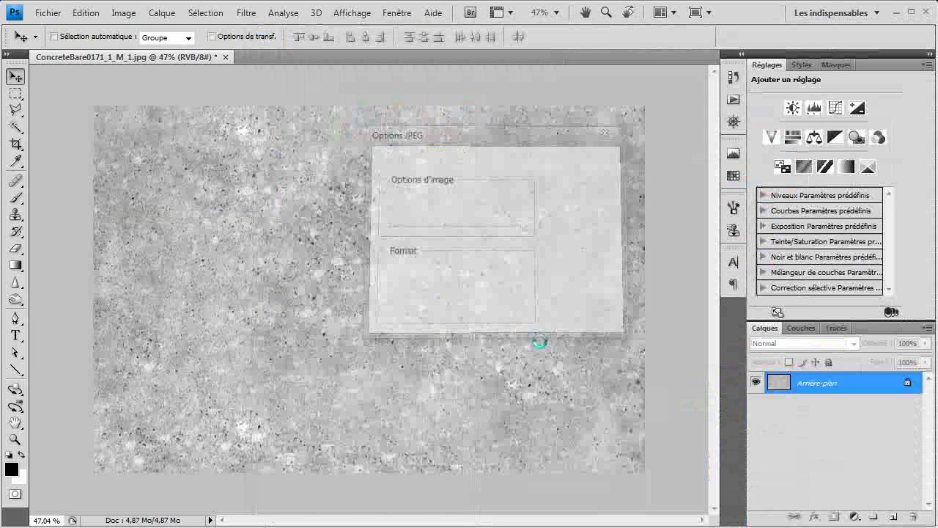
key("Return")
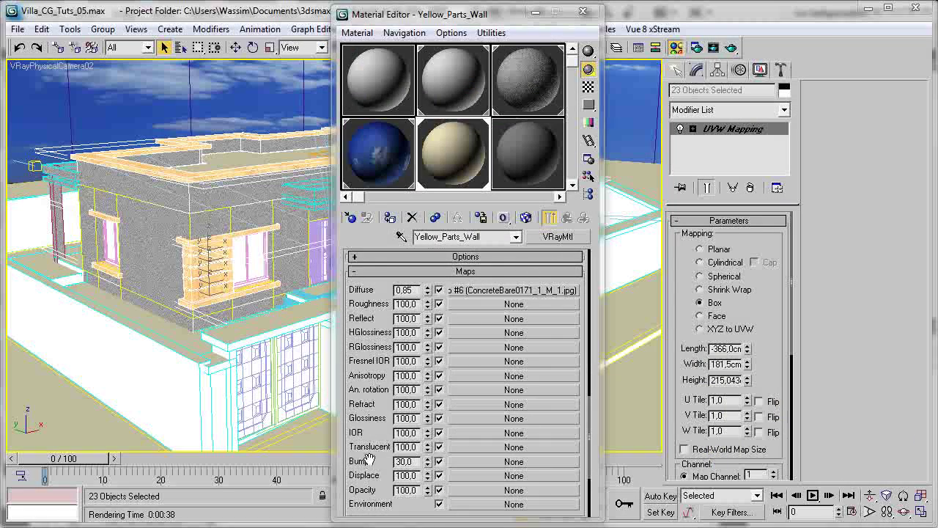
In 3ds Max, load ConcreteBare0171_1_M_1_Bump.jpg as a bitmap in the Bump slot of the Yellow_Parts_Wall material.
scroll(365, 425, "down", 2)
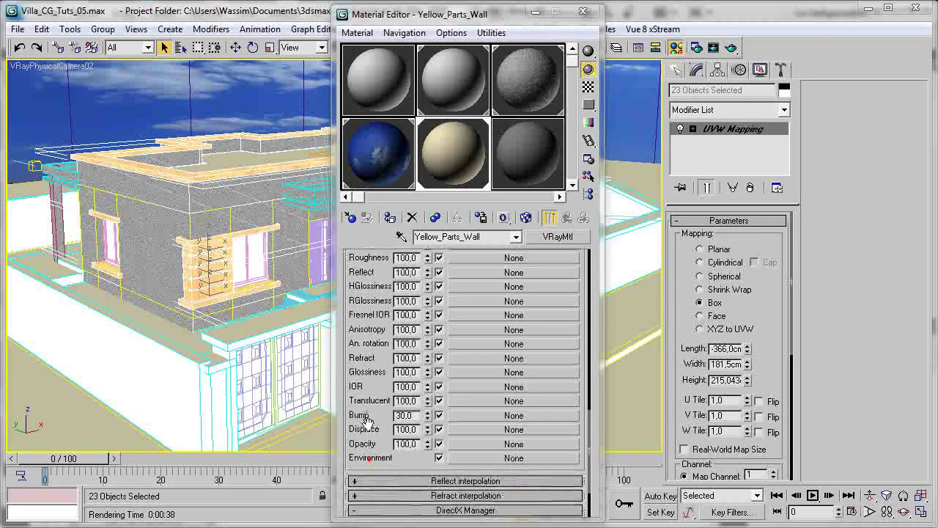
left_click(455, 415)
double_click(392, 73)
double_click(218, 157)
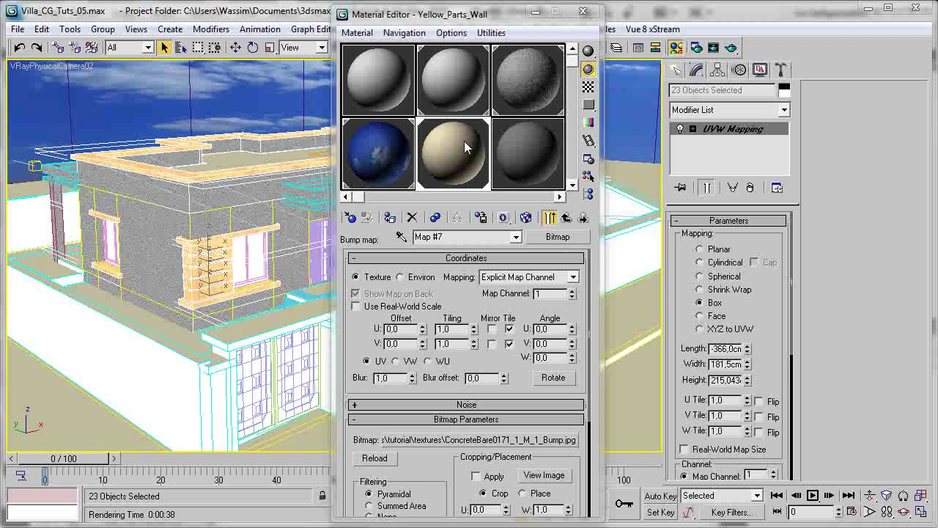
Examine the bump relief on an enlarged material sample and review the bump bitmap's parameters.
double_click(465, 147)
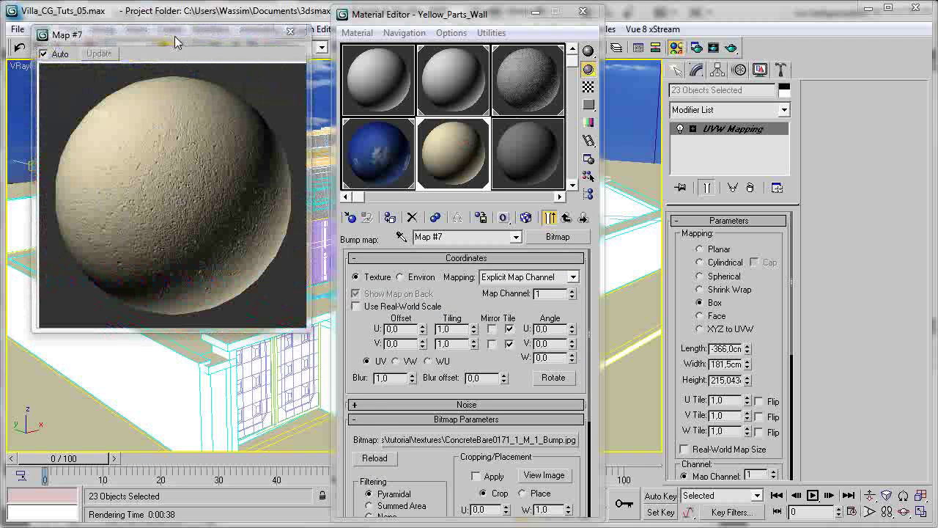
left_click_drag(178, 38, 236, 116)
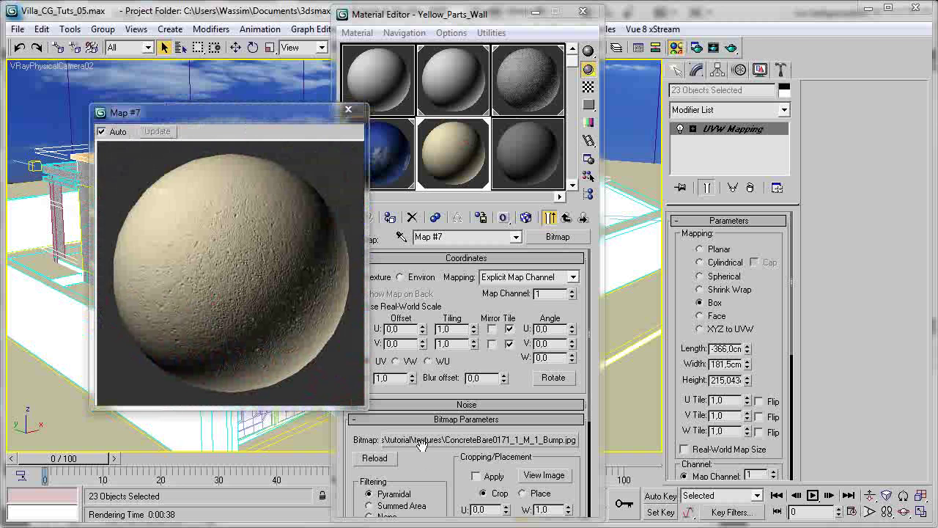
left_click_drag(431, 477, 413, 350)
scroll(449, 401, "down", 1)
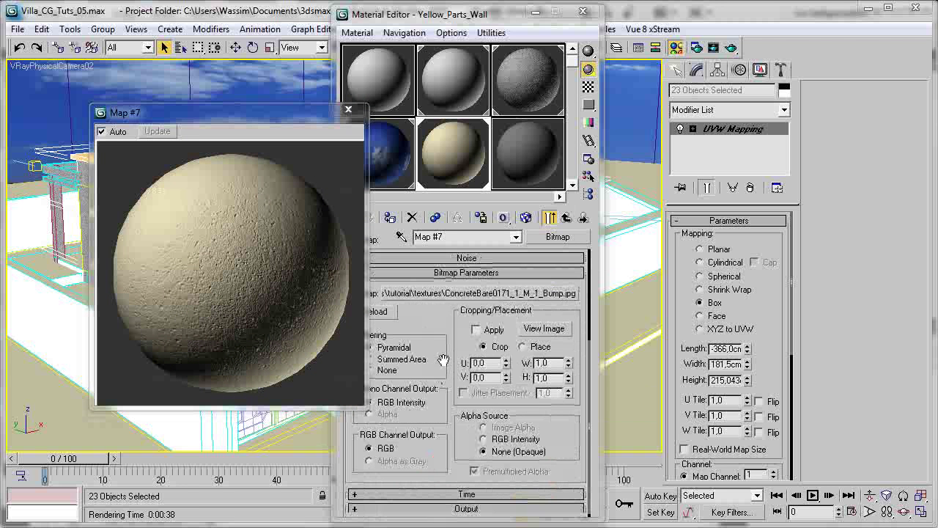
left_click(440, 258)
left_click(444, 258)
Return to the parent Yellow_Parts_Wall material, set its Bump amount to 15 and close the enlarged sample.
left_click(566, 218)
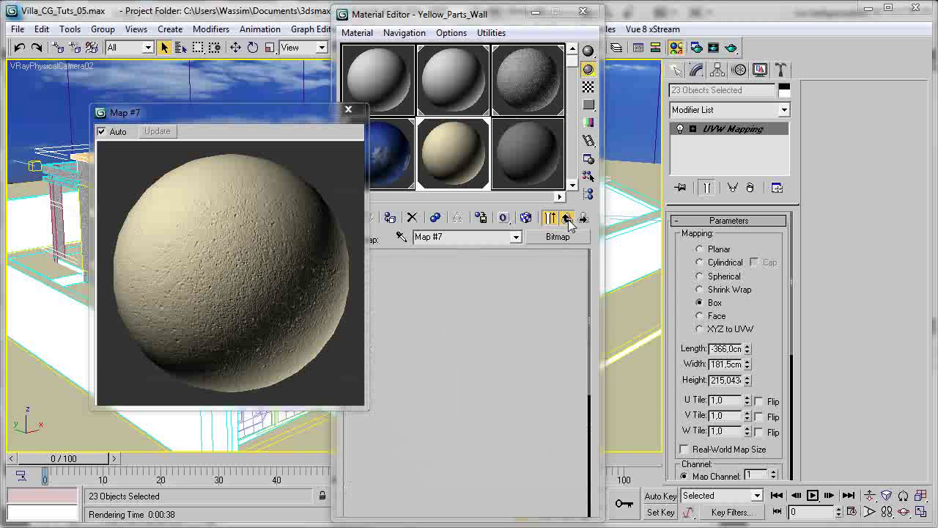
double_click(417, 416)
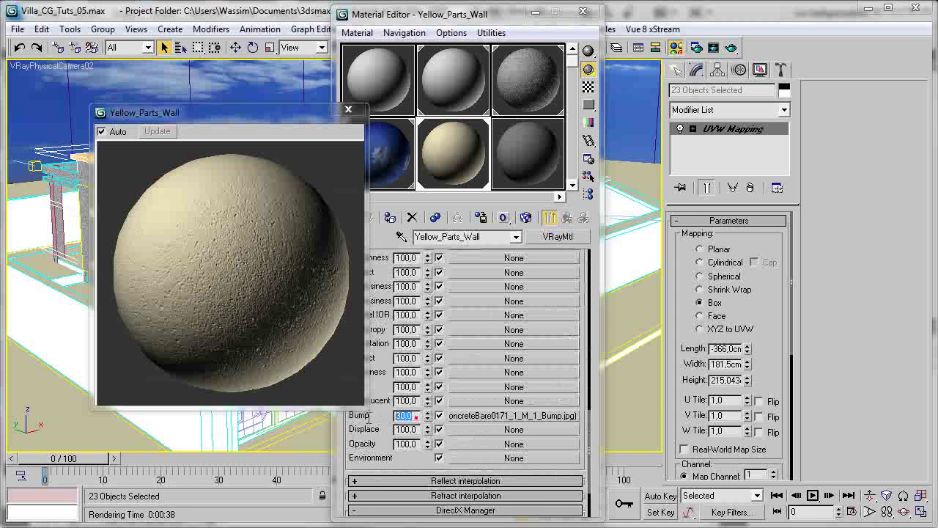
type("2")
type("10")
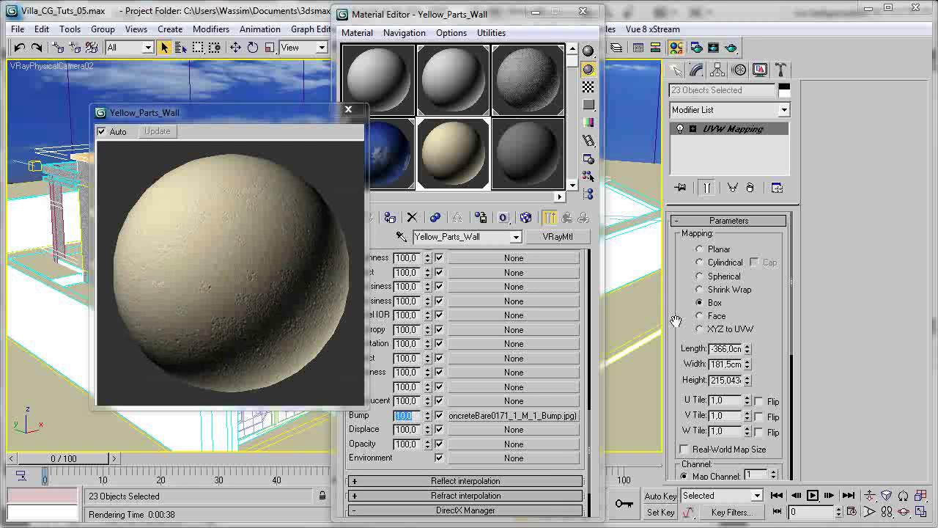
type("15")
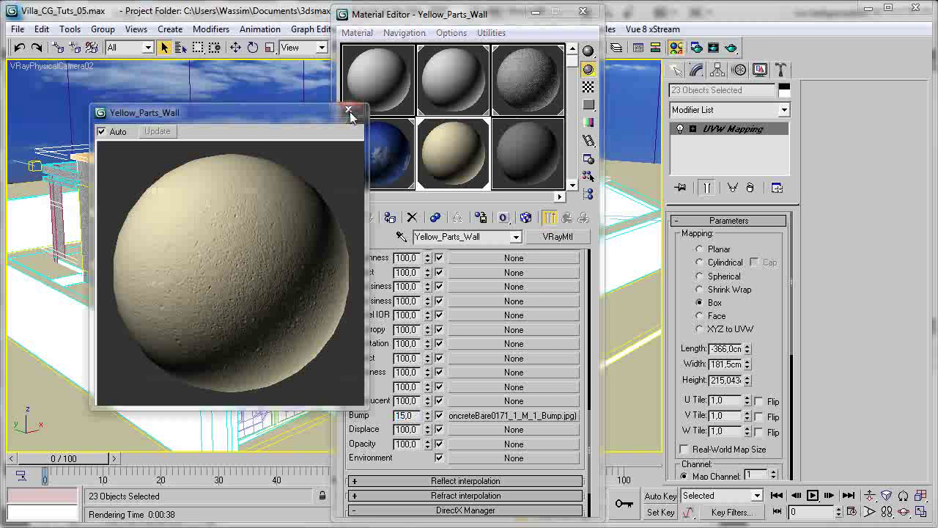
left_click(348, 109)
Collapse the material's Maps section and start a test render of the camera view with the bump map.
left_click_drag(477, 20, 518, 22)
left_click_drag(557, 411, 611, 326)
scroll(399, 293, "up", 3)
scroll(410, 330, "up", 10)
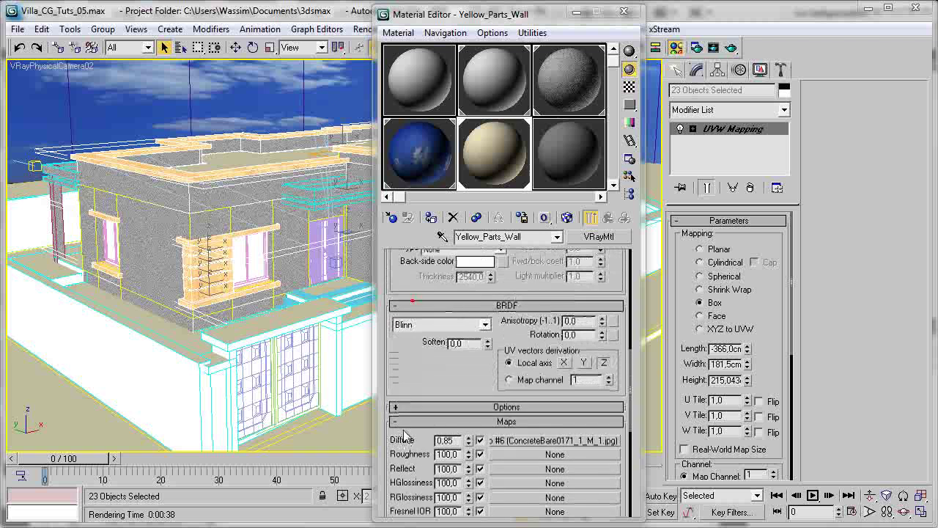
left_click(469, 443)
scroll(469, 443, "down", 3)
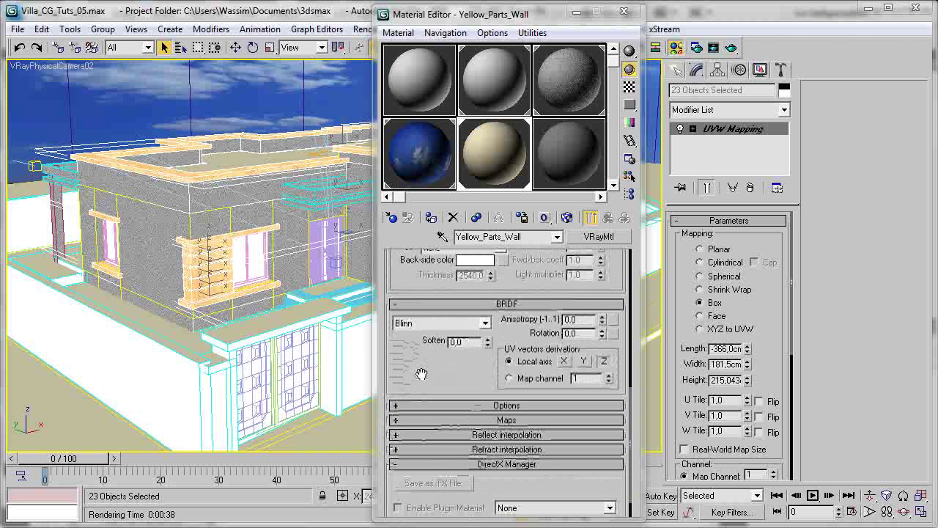
scroll(418, 322, "up", 12)
scroll(413, 396, "up", 6)
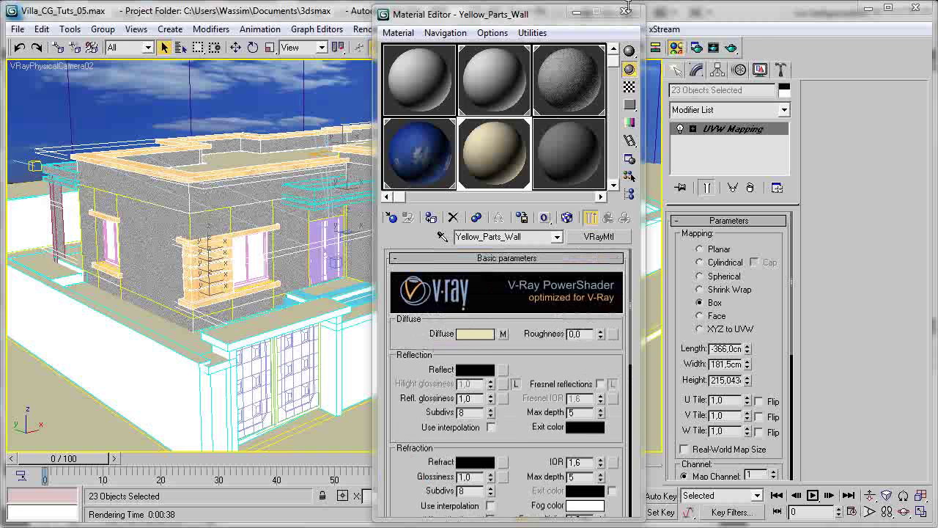
left_click(731, 48)
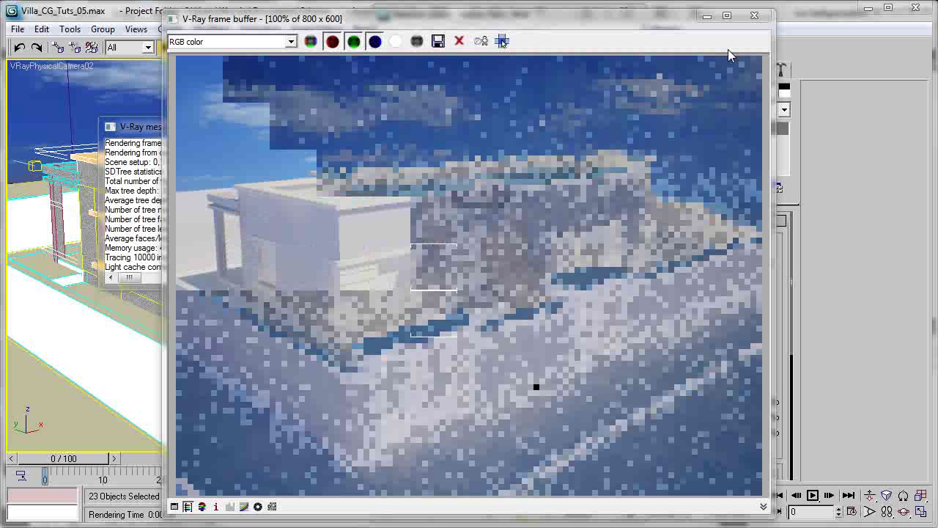
left_click(754, 14)
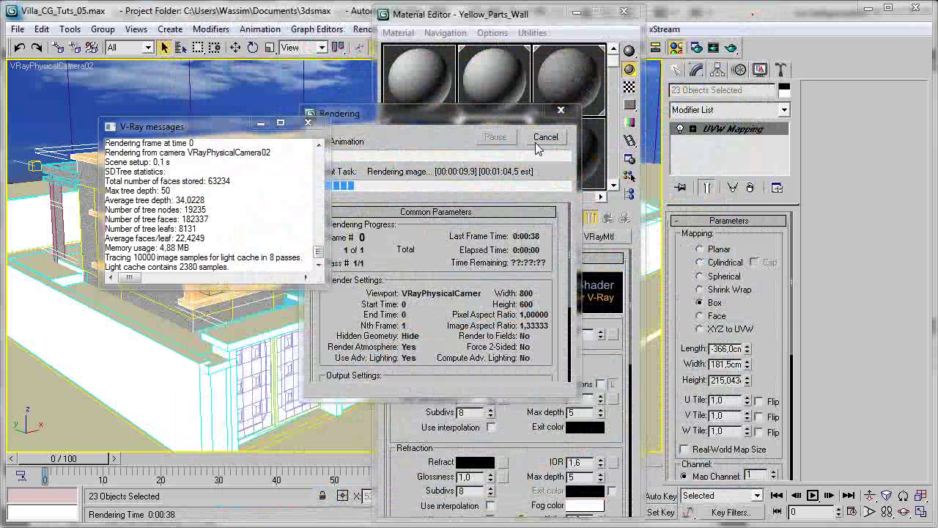
Try a Diffuse map amount of 0.95 for Yellow_Parts_Wall in a test render of the camera view.
scroll(509, 331, "down", 10)
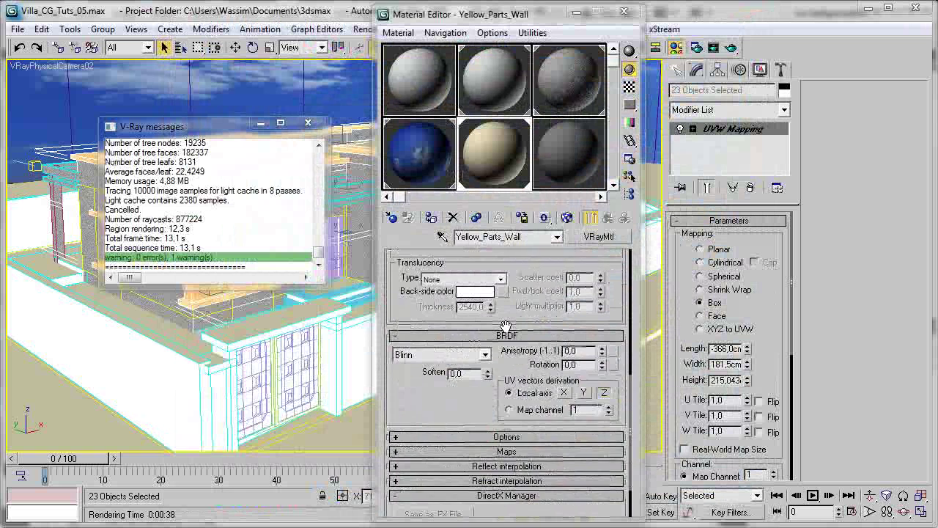
left_click(513, 391)
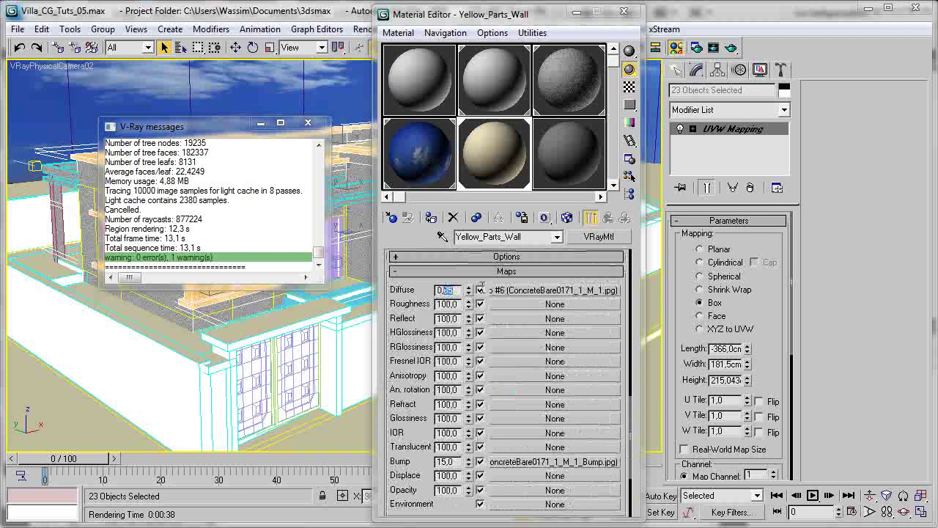
type("0,95")
left_click(731, 48)
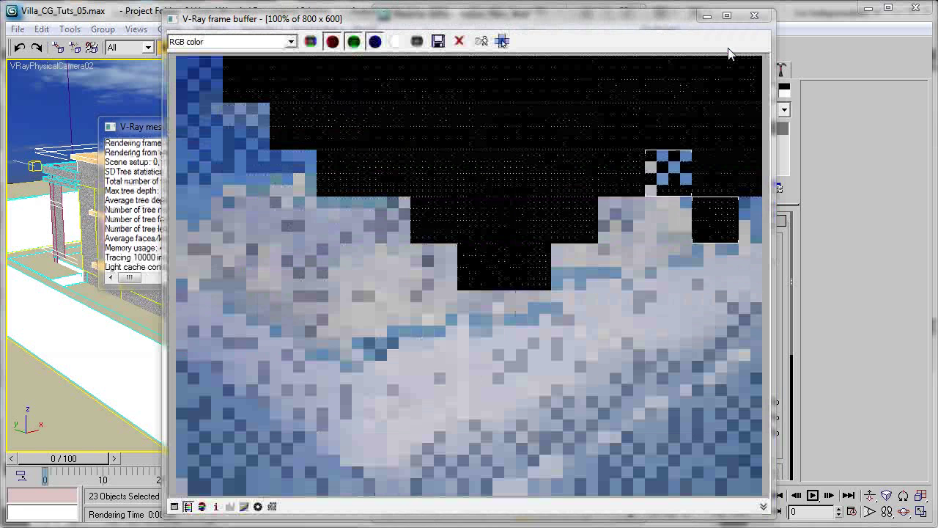
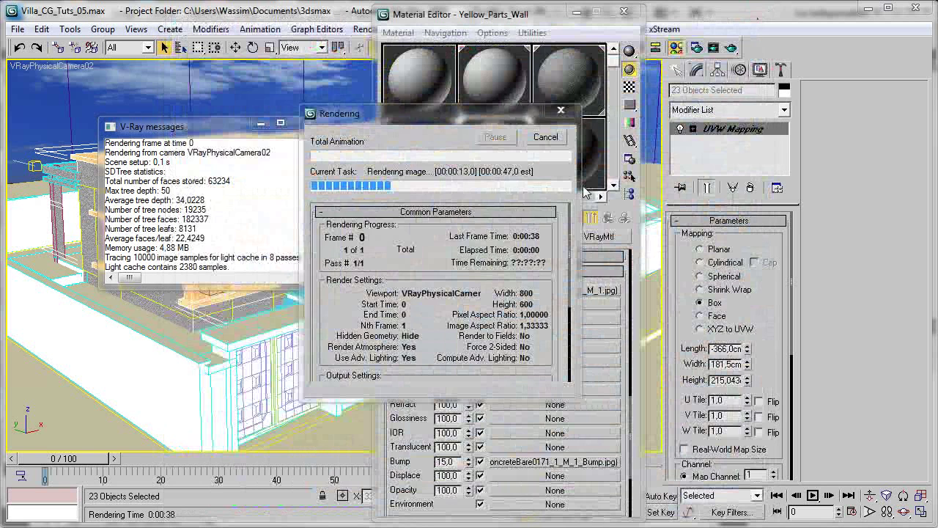
left_click(546, 136)
Set the Diffuse map amount of Yellow_Parts_Wall to 85 and close the V-Ray messages window.
left_click_drag(473, 296, 468, 258)
double_click(459, 280)
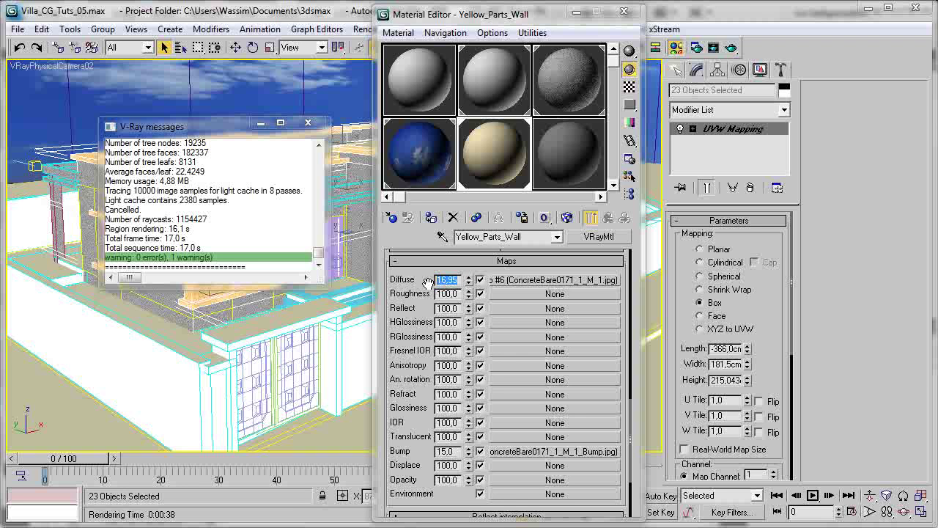
type("0,")
left_click(308, 122)
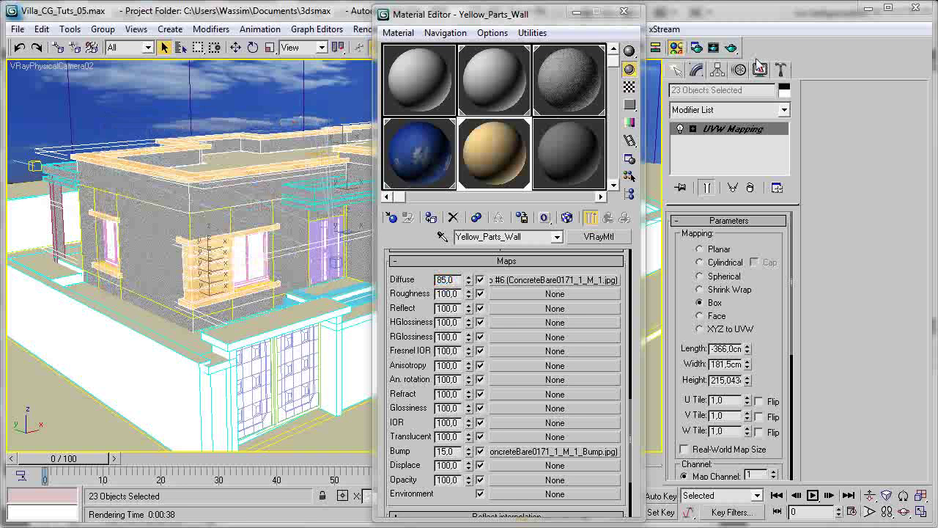
Render the camera view and examine the yellow window surround and shutter slats of the villa up close.
left_click(731, 48)
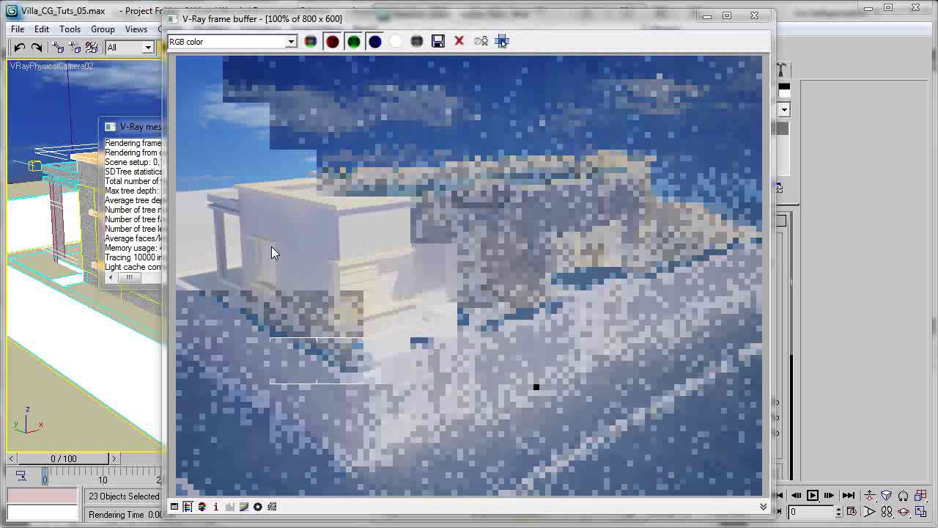
scroll(359, 320, "up", 1)
scroll(326, 316, "up", 1)
middle_click_drag(326, 318, 540, 383)
middle_click_drag(451, 320, 291, 297)
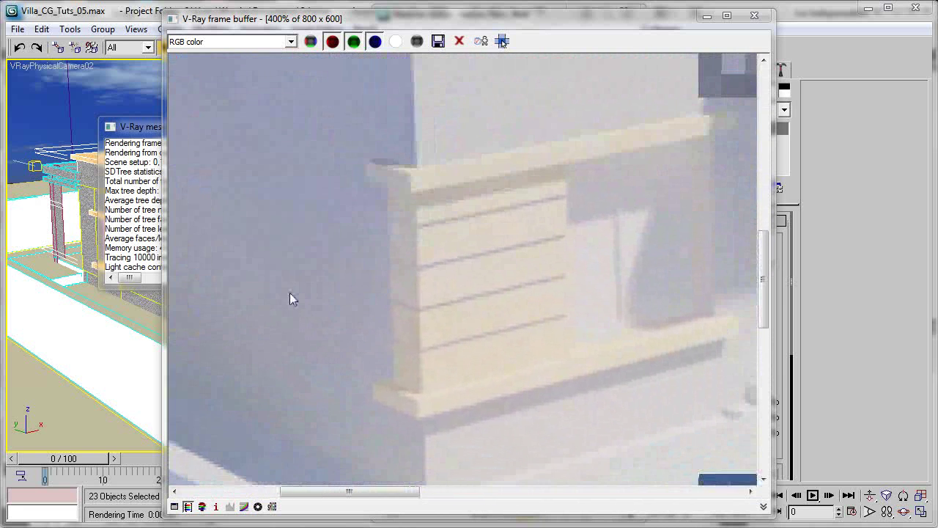
middle_click_drag(436, 300, 243, 284)
scroll(243, 284, "down", 1)
middle_click_drag(473, 310, 560, 404)
scroll(482, 306, "down", 1)
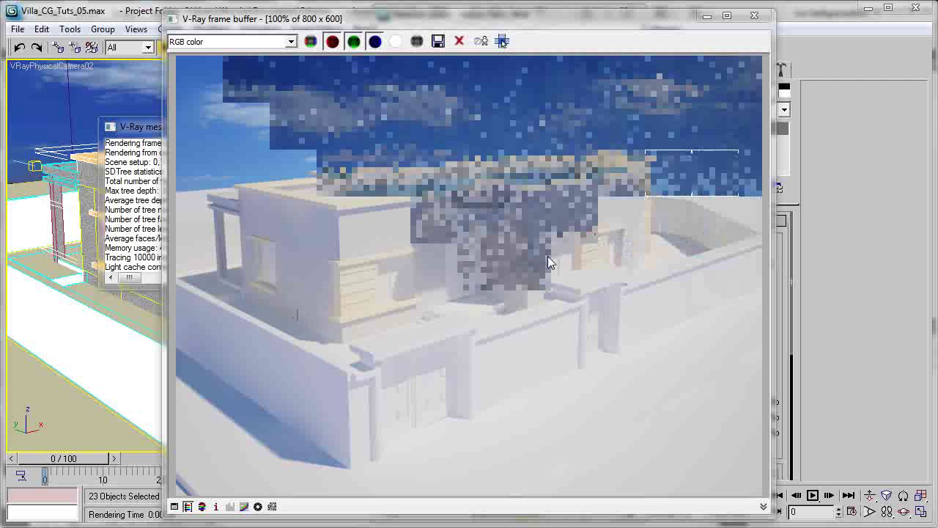
Examine the entrance area and the villa's upper walls in the running render.
scroll(550, 258, "up", 1)
middle_click_drag(563, 260, 601, 240)
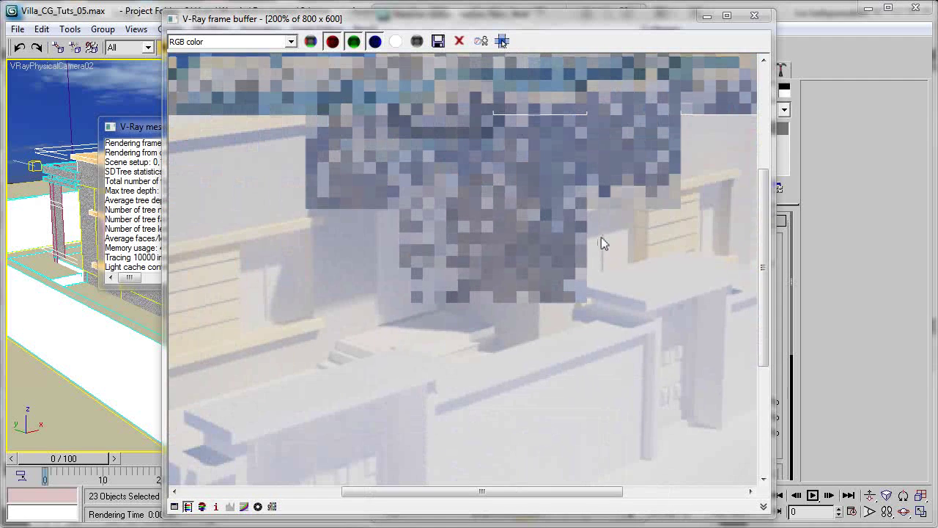
scroll(547, 269, "down", 1)
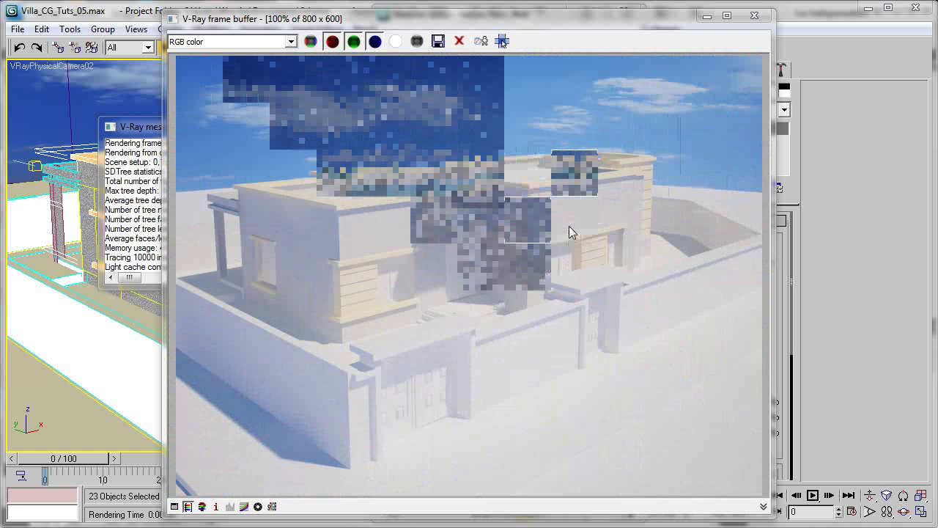
scroll(565, 247, "up", 1)
middle_click_drag(595, 238, 473, 272)
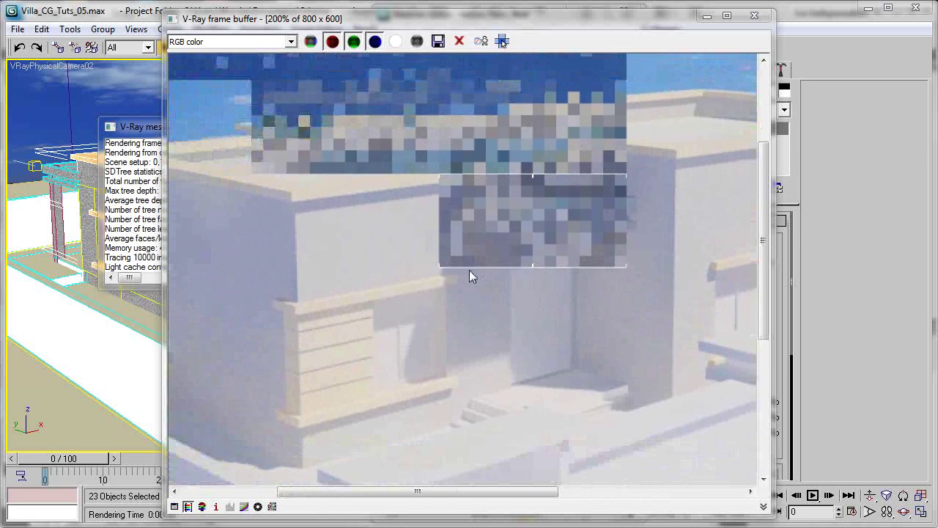
scroll(473, 277, "down", 1)
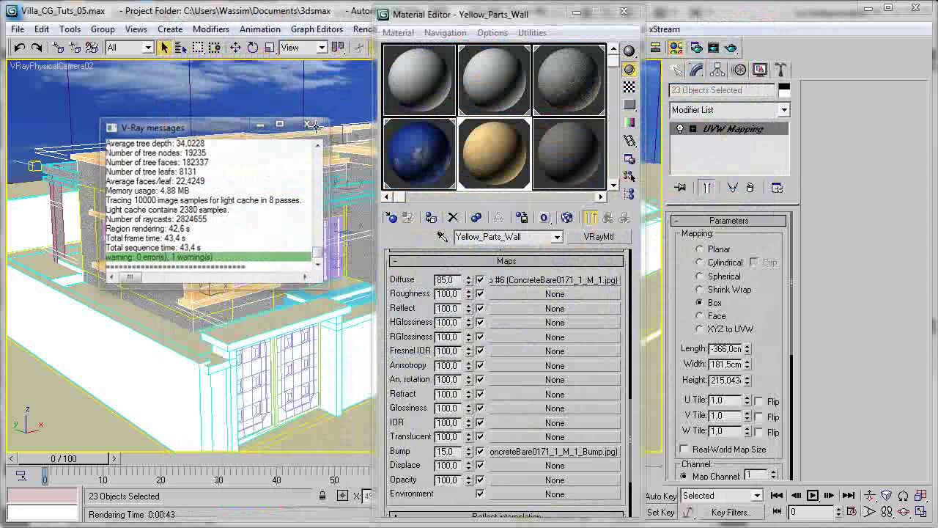
Rename the unused dark grey material Standard_8à to Windows.
left_click(574, 152)
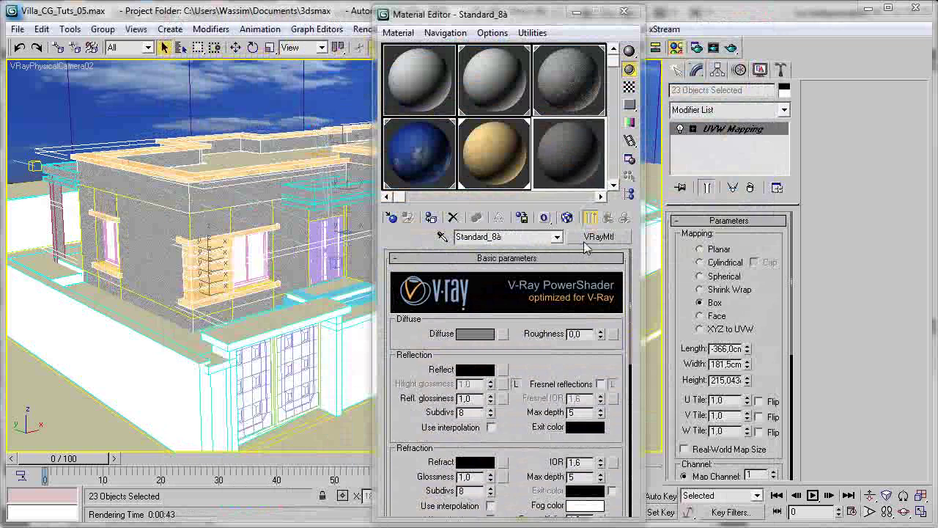
left_click(597, 237)
key("Escape")
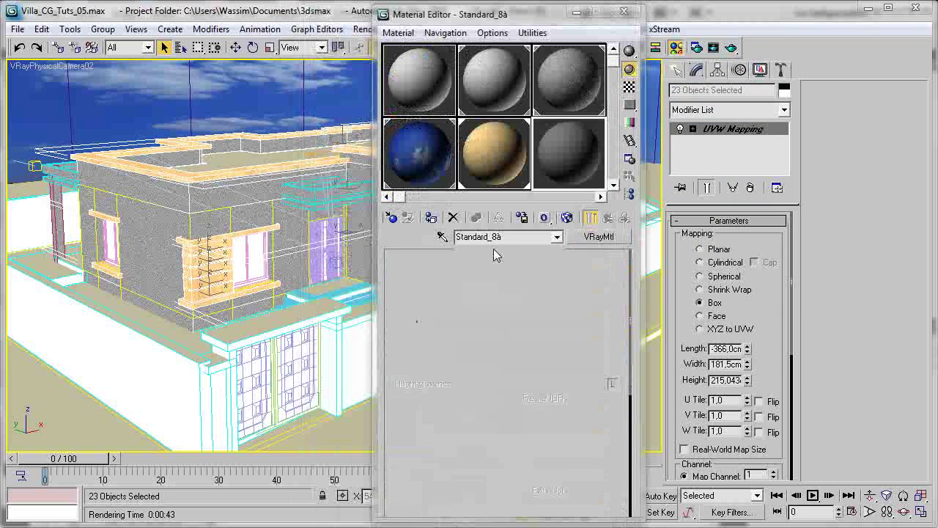
double_click(510, 237)
type("Windows")
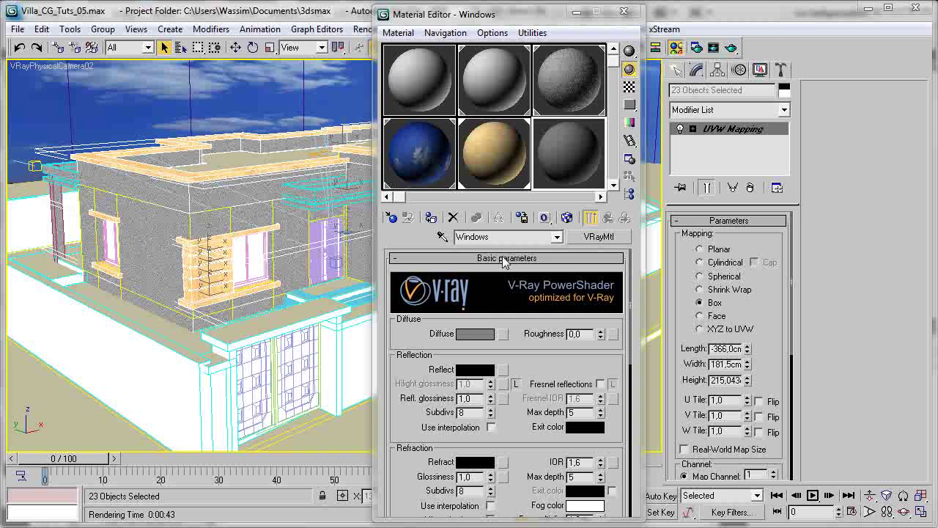
left_click(509, 105)
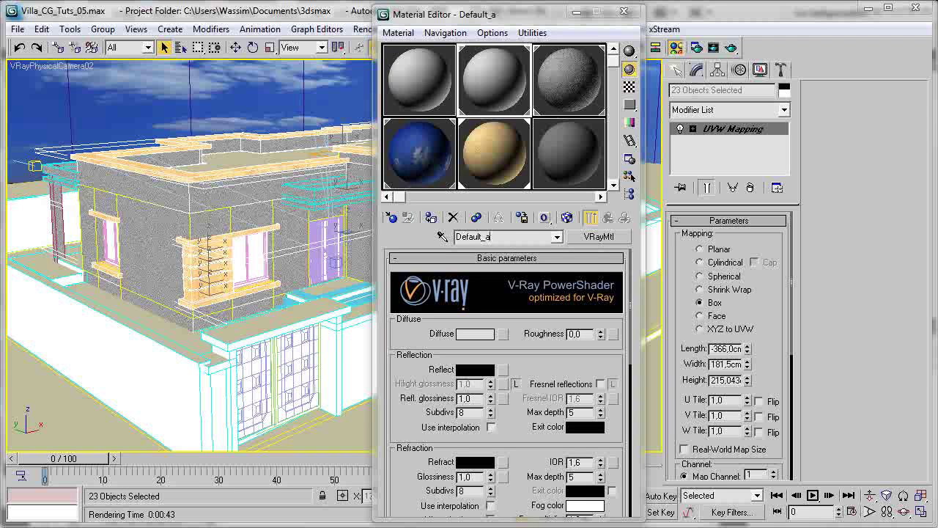
left_click(426, 79)
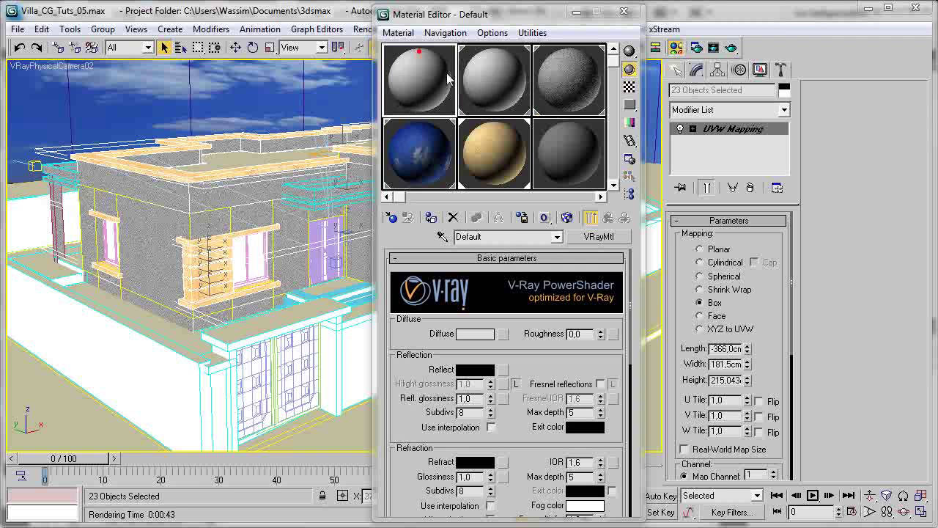
left_click(445, 108)
left_click(418, 75)
left_click(510, 102)
left_click(560, 176)
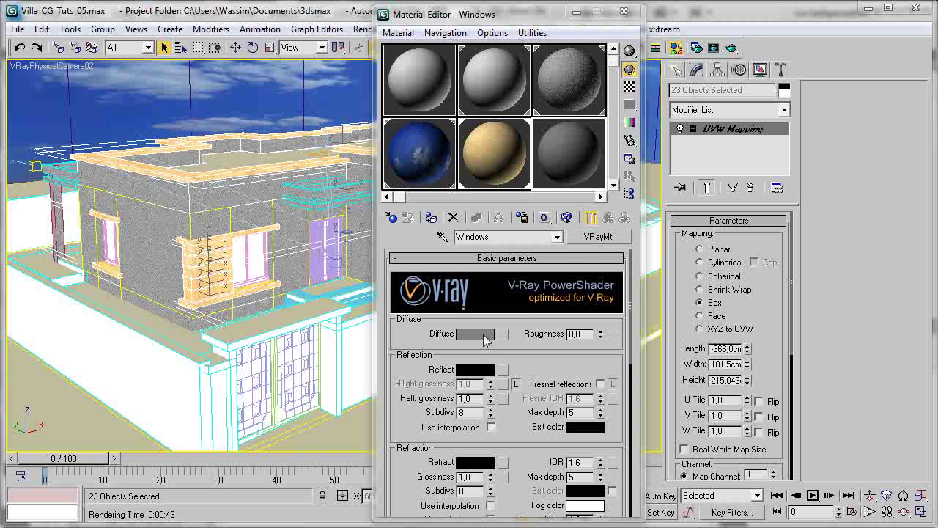
Set the Windows material's diffuse color to a dark green with hue 117, saturation 155 and value 40.
left_click(472, 334)
left_click_drag(329, 125, 309, 189)
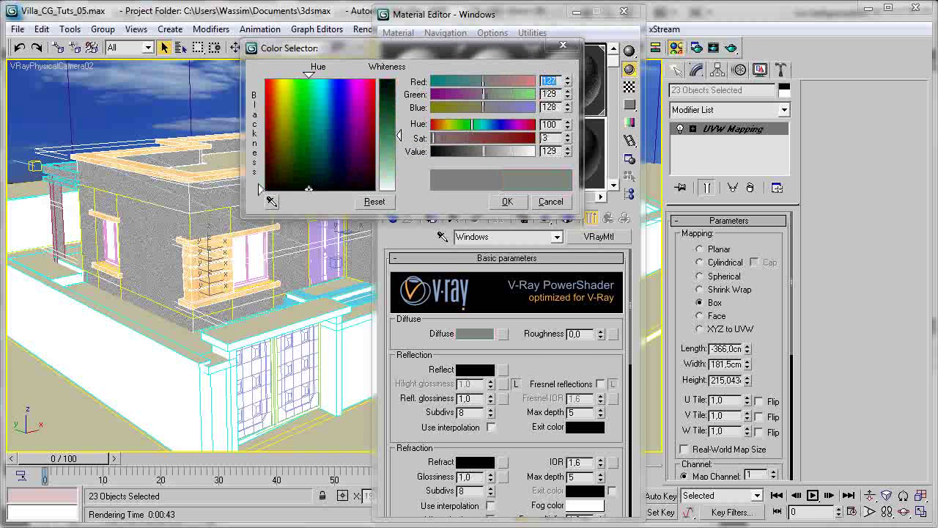
left_click_drag(397, 135, 397, 111)
mouse_move(308, 166)
left_mouse_down()
mouse_move(307, 175)
mouse_move(328, 173)
mouse_move(321, 177)
left_mouse_up()
left_click_drag(401, 95, 401, 97)
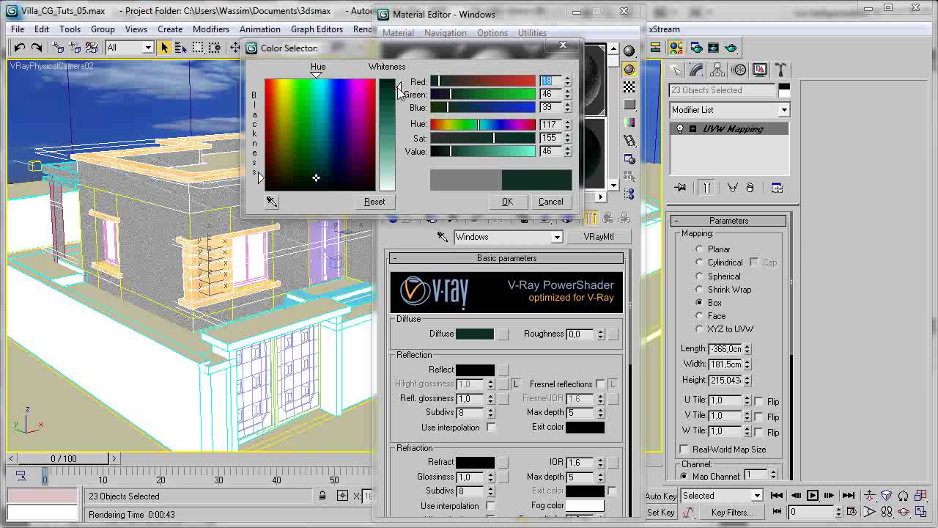
left_click_drag(451, 151, 448, 153)
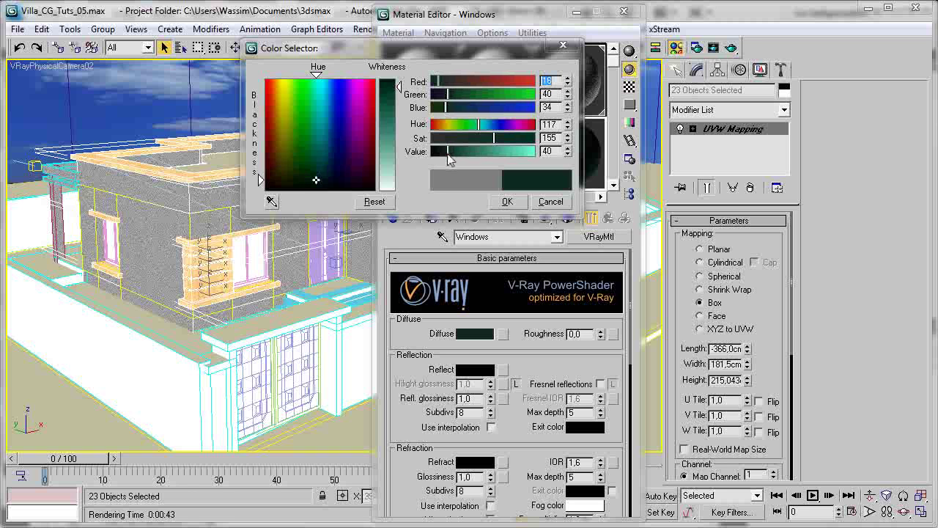
left_click(507, 201)
Set the Windows material's reflection color to a dark neutral grey and show its sample against the checkered background.
scroll(527, 348, "down", 2)
left_click(480, 314)
left_click_drag(432, 151, 451, 150)
left_click(506, 202)
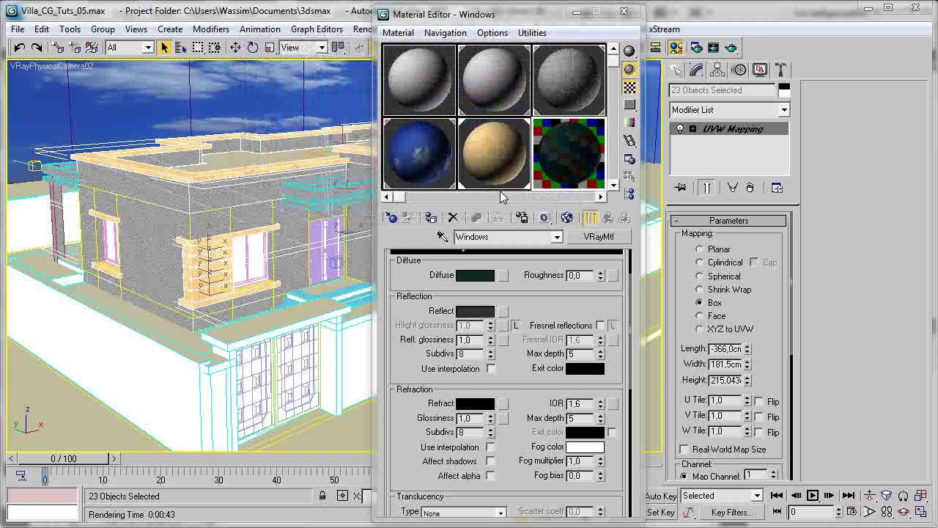
left_click(463, 313)
left_click_drag(451, 151, 465, 151)
left_click(506, 202)
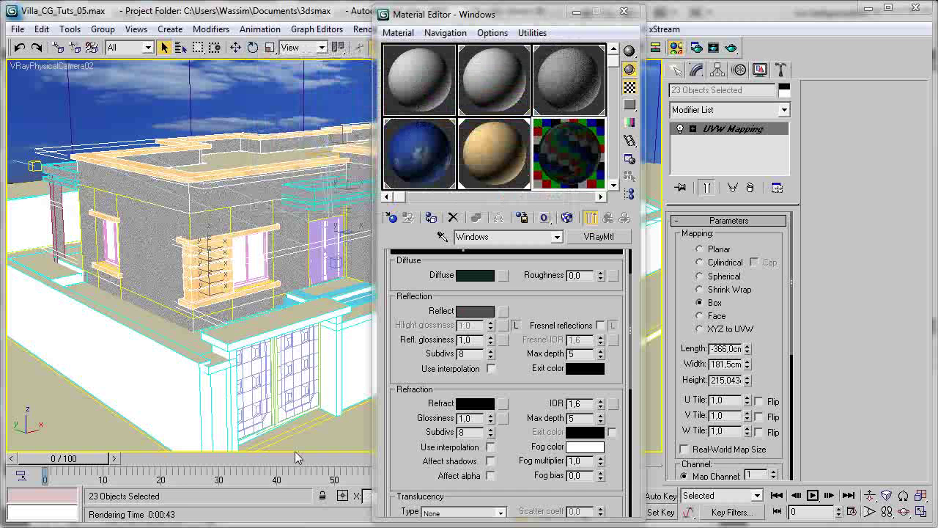
Switch to the web browser and study the dark reflective glass in the car reference photo.
mouse_move(513, 527)
left_click(857, 525)
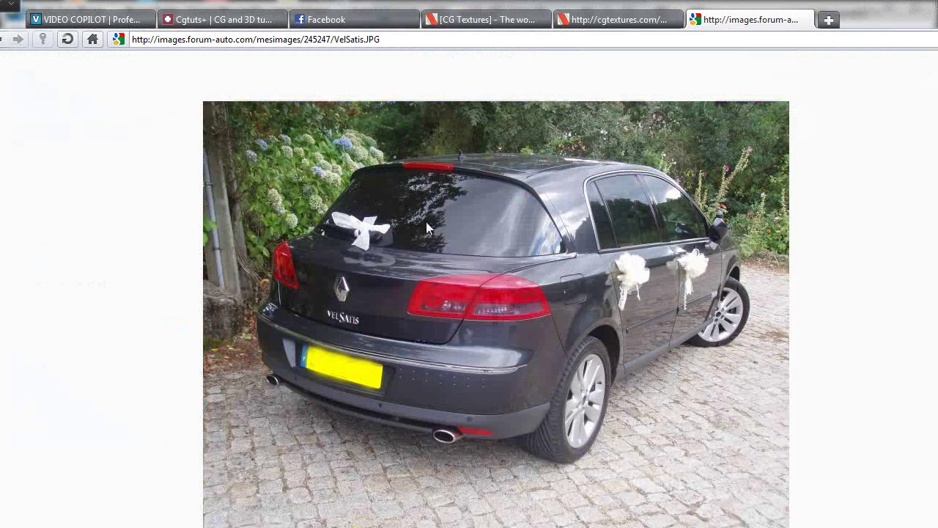
left_click(490, 221)
left_click(536, 221)
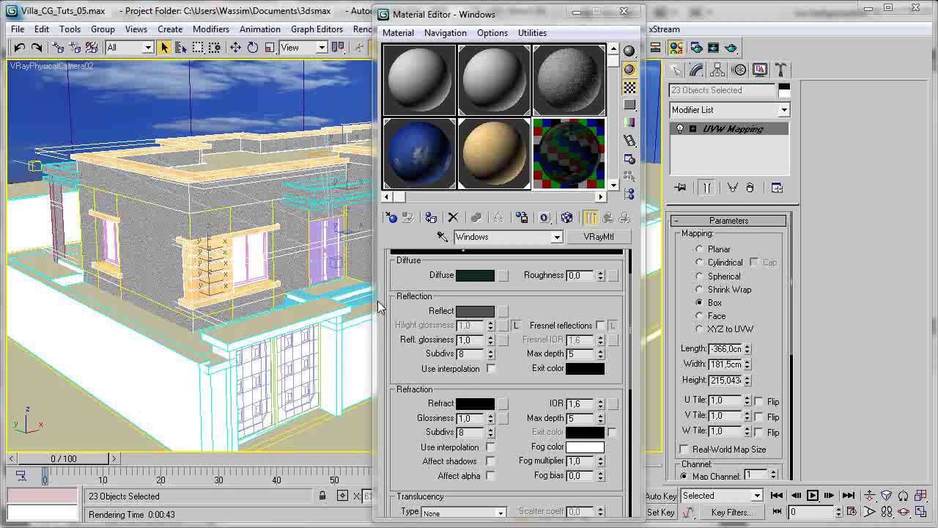
Select the five fixed windows FenêtFixe01 through FenêtFixe05 by name from the scene's object list.
left_click(181, 47)
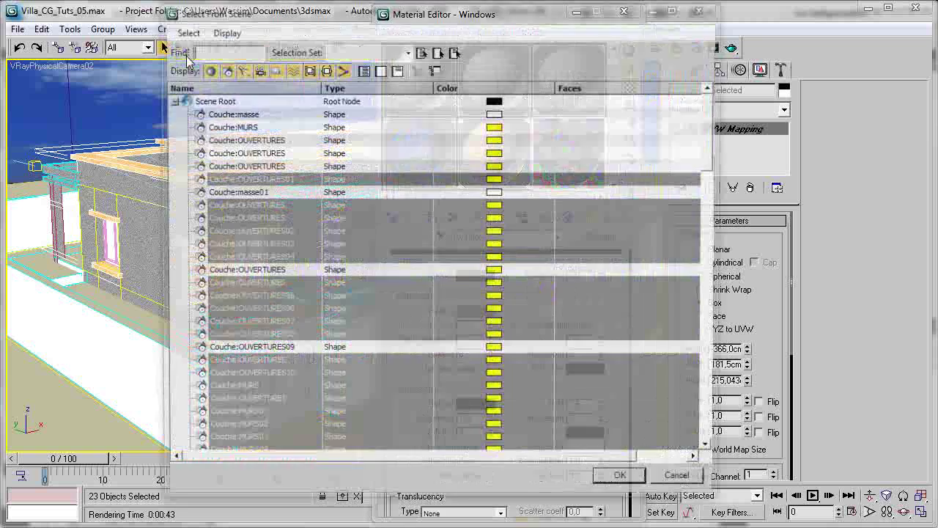
left_click(303, 140)
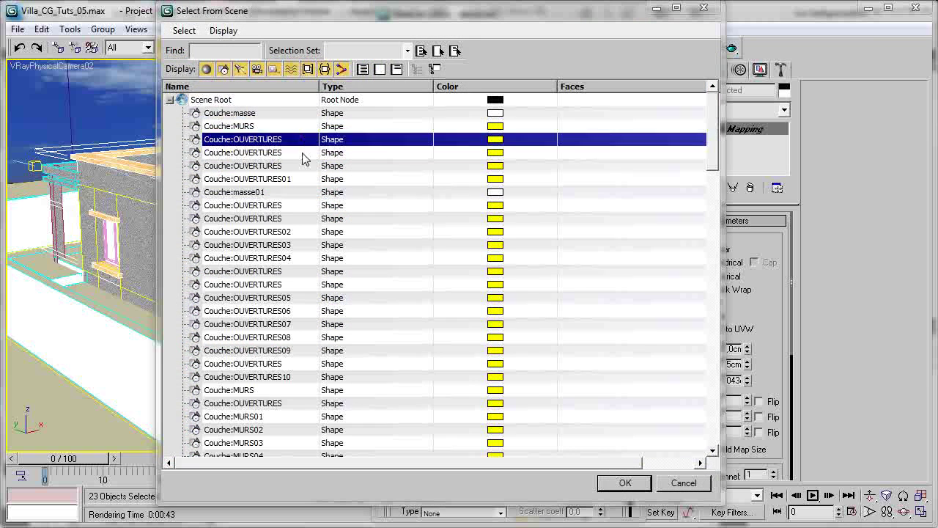
scroll(318, 205, "down", 5)
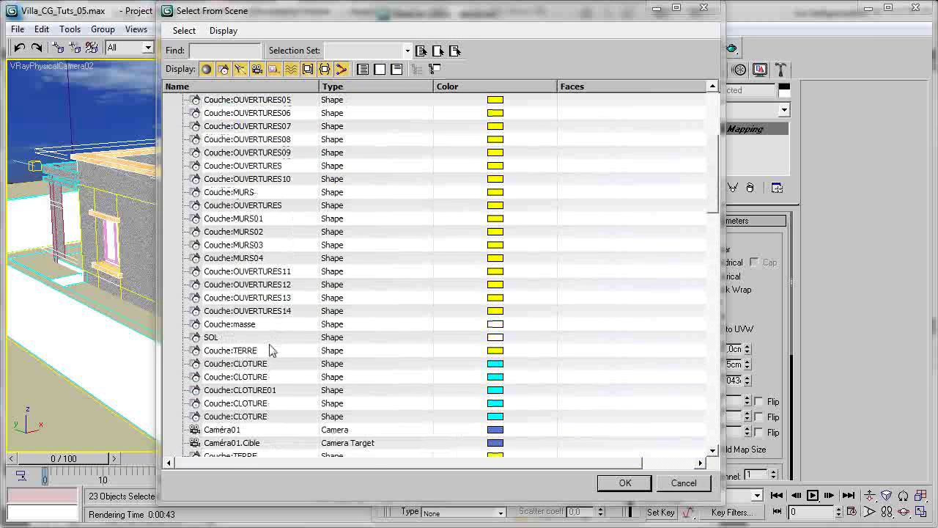
scroll(270, 350, "down", 3)
scroll(251, 317, "down", 1)
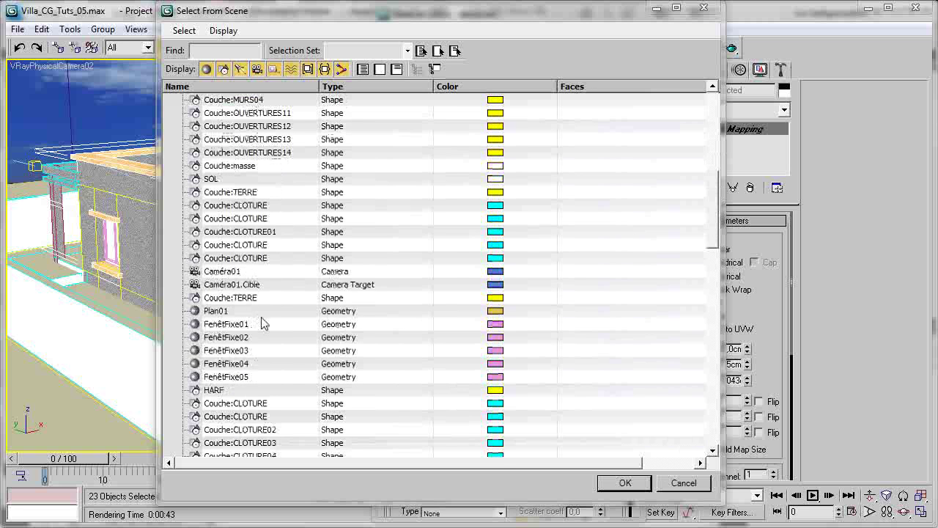
left_click_drag(264, 326, 265, 381)
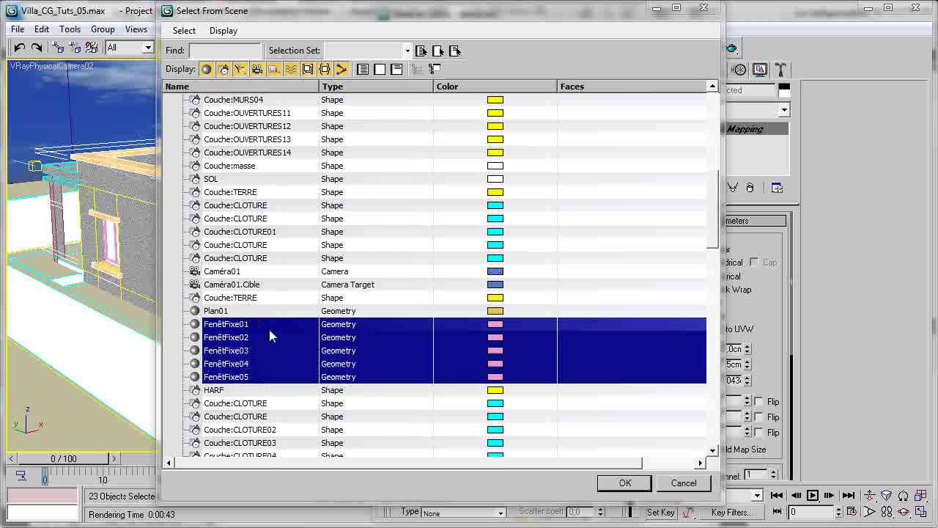
left_click(641, 485)
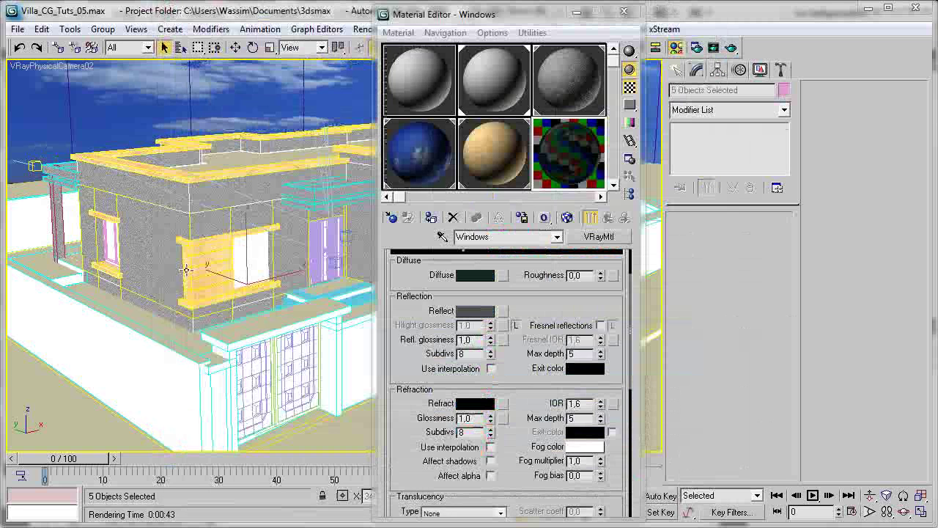
Close the Material Editor, switch to the Perspective view and select the fixed window beside the entrance door.
left_click(623, 11)
key("p")
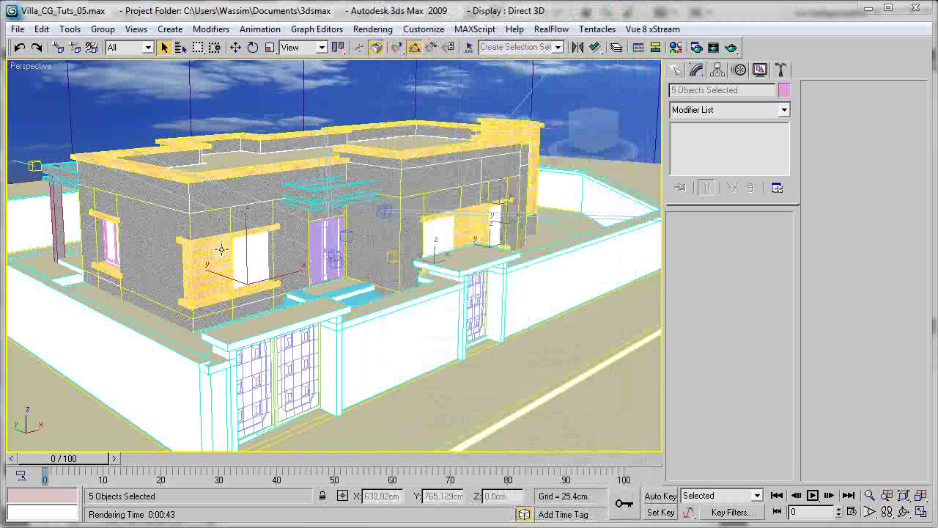
key("z")
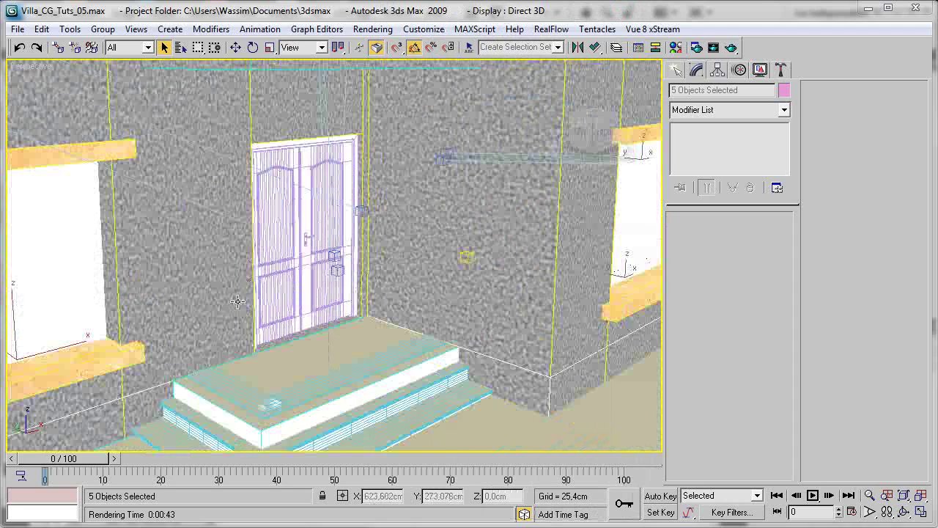
left_click(472, 442)
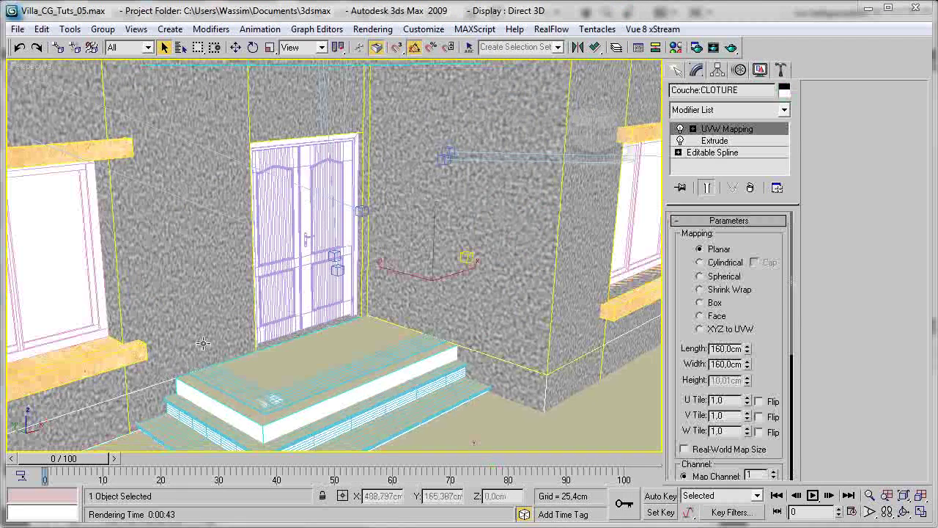
scroll(337, 350, "down", 5)
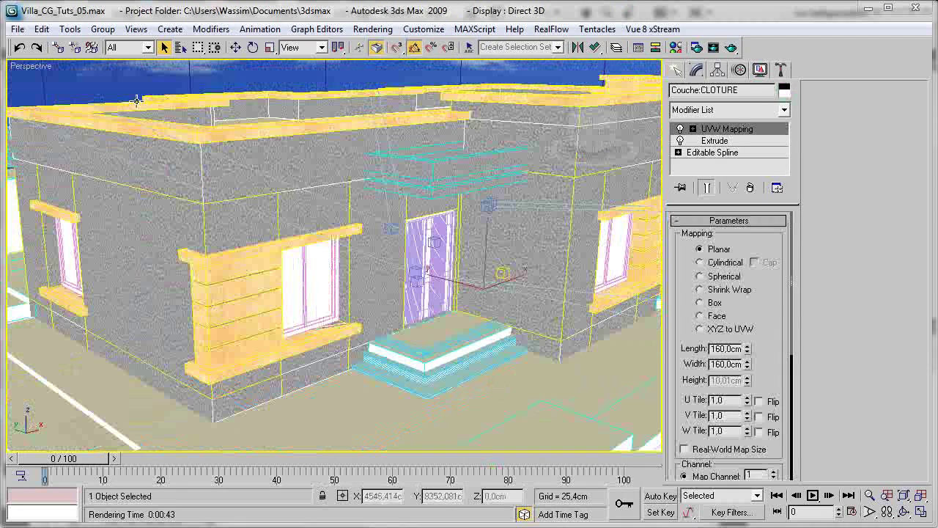
scroll(247, 325, "up", 5)
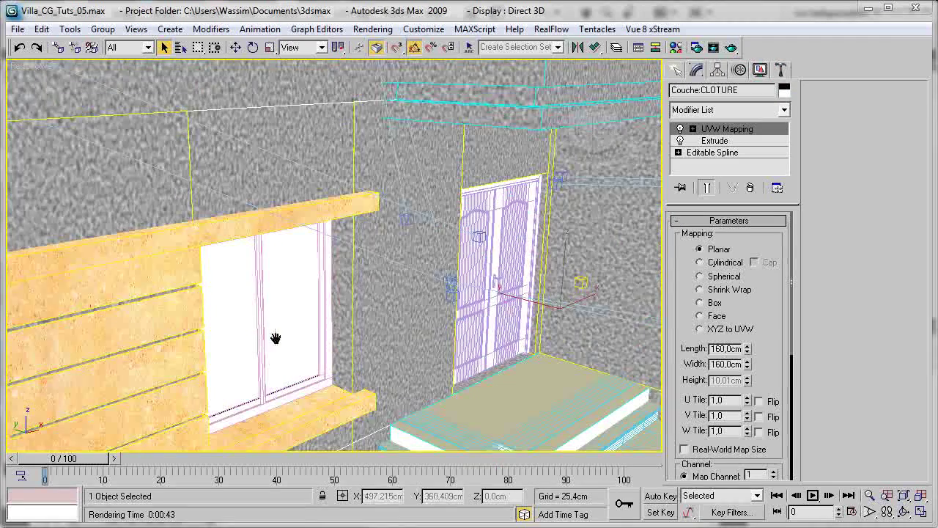
scroll(273, 336, "up", 5)
middle_click_drag(346, 351, 273, 279)
scroll(337, 294, "up", 1)
scroll(345, 301, "down", 2)
middle_click_drag(287, 312, 317, 292)
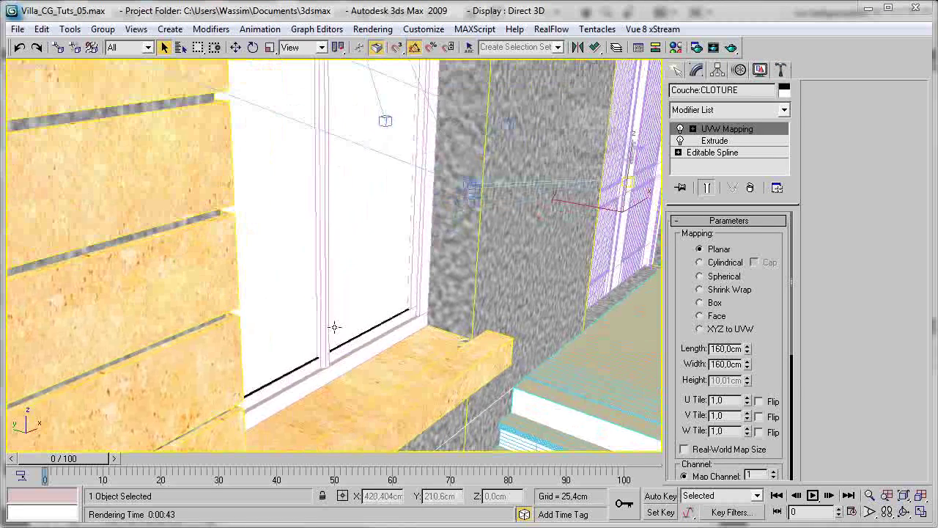
left_click(411, 324)
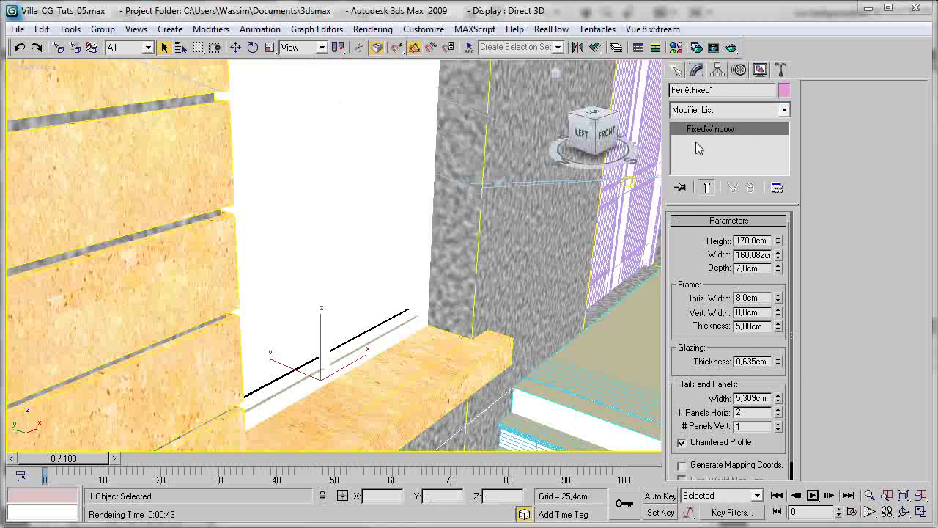
Look up the Windows object category among the geometry creation types and return to the selected window's parameters.
mouse_move(699, 233)
left_mouse_down()
mouse_move(678, 216)
mouse_move(687, 243)
left_mouse_up()
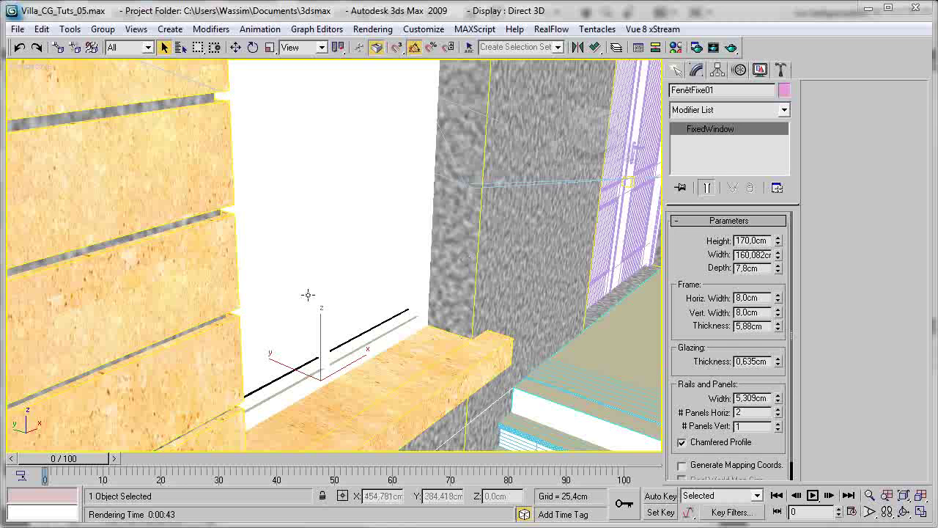
left_click(677, 70)
left_click(693, 114)
left_click(696, 147)
left_click(703, 113)
left_click(744, 215)
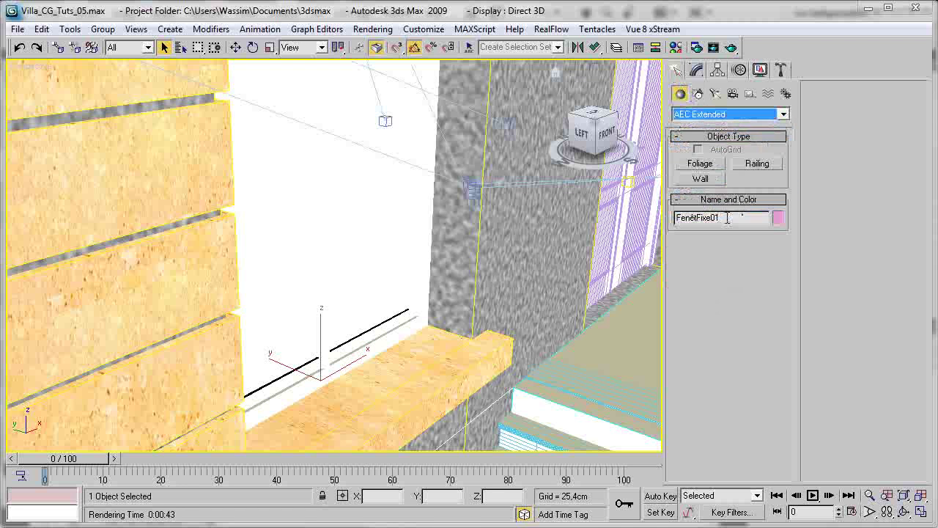
left_click(726, 114)
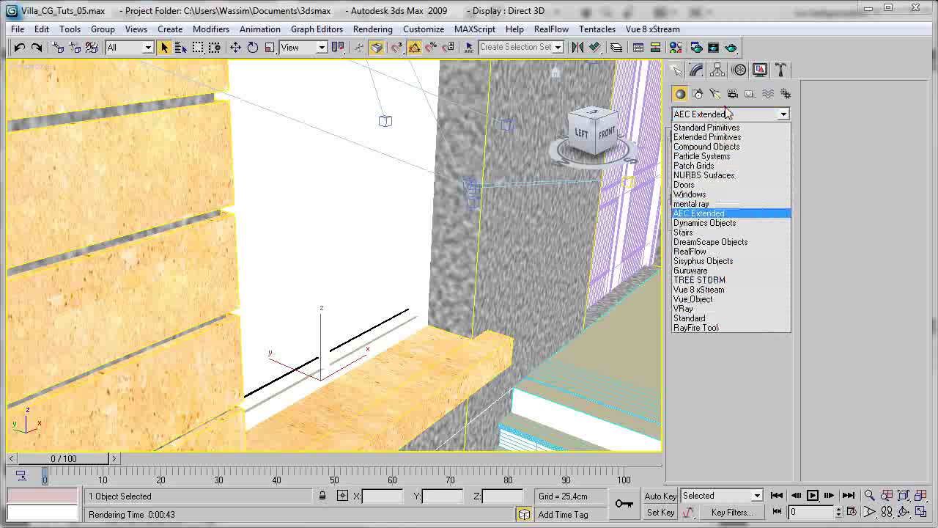
left_click(709, 193)
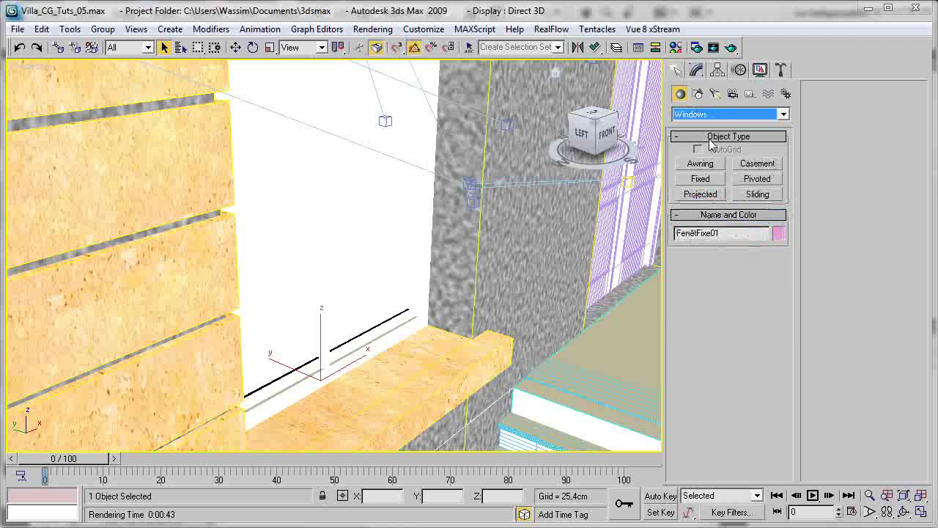
left_click(698, 69)
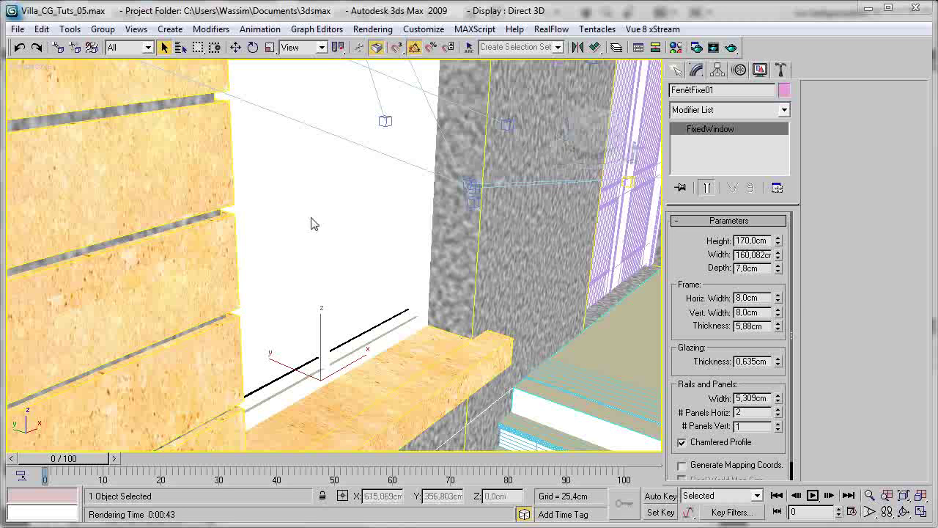
Reselect the fixed window FenêtFixe01 by its frame and convert it to an Editable Poly.
left_click(286, 204)
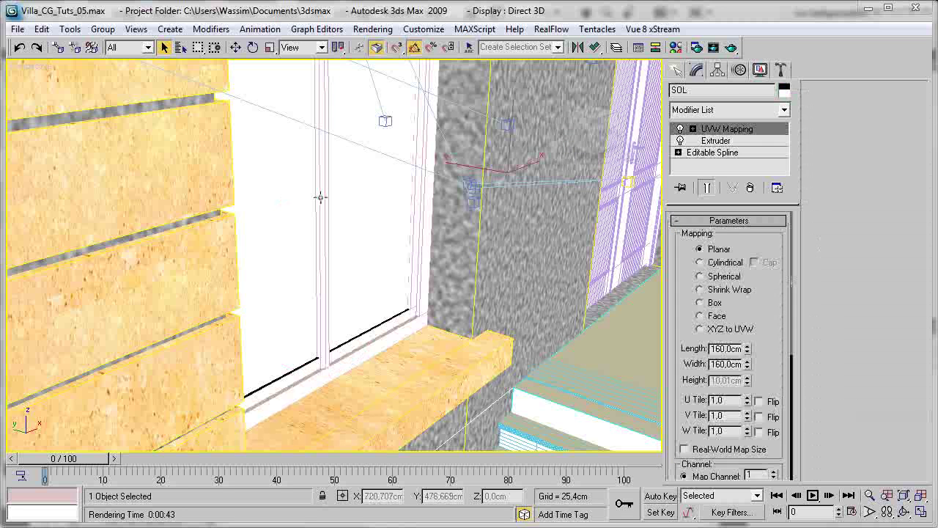
left_click(315, 364)
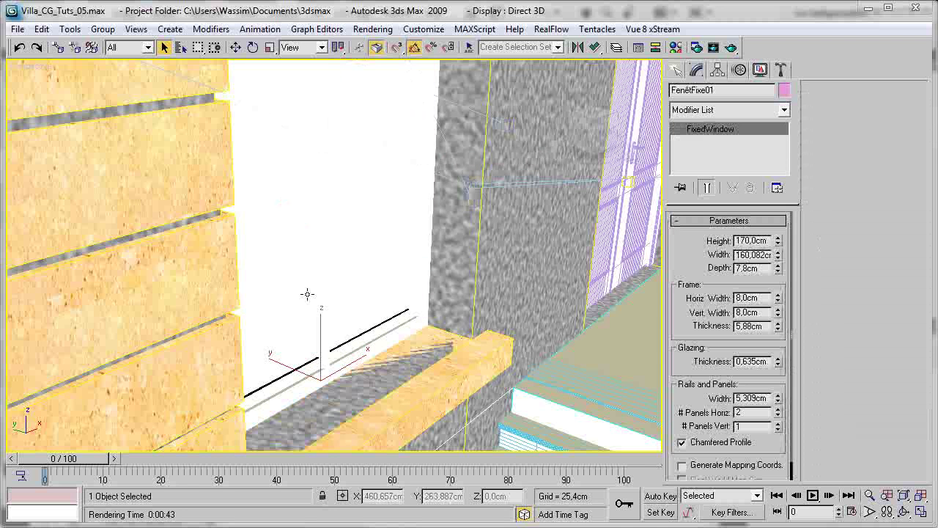
right_click(313, 325)
mouse_move(353, 409)
left_click(445, 419)
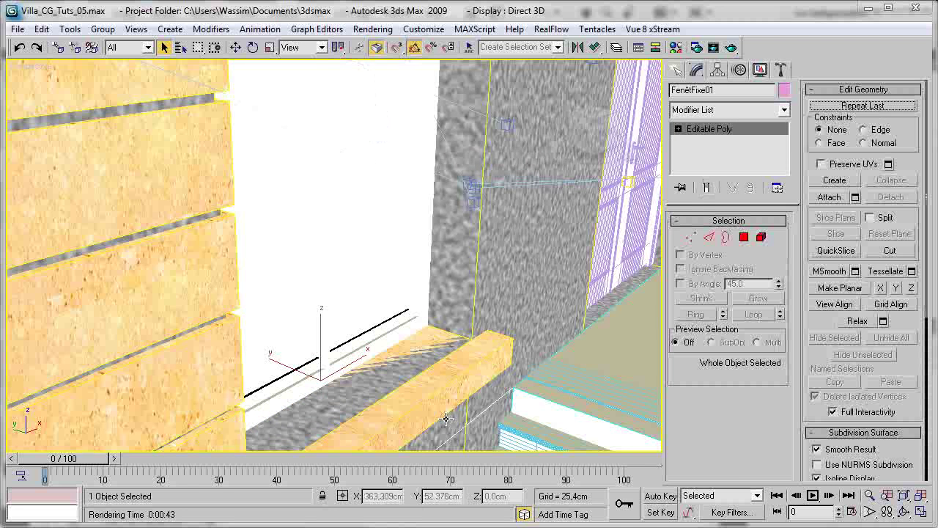
Select the glass pane polygon of FenêtFixe01 at polygon level.
key("4")
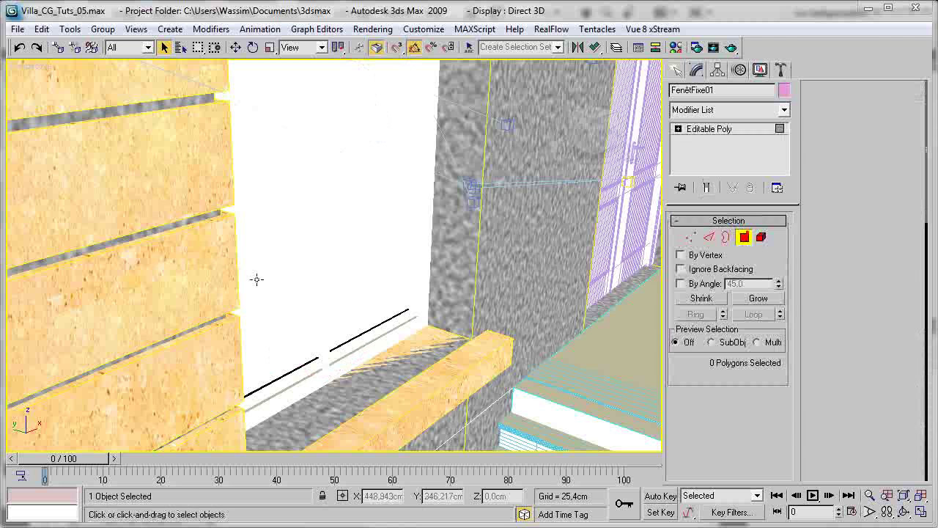
left_click(378, 334)
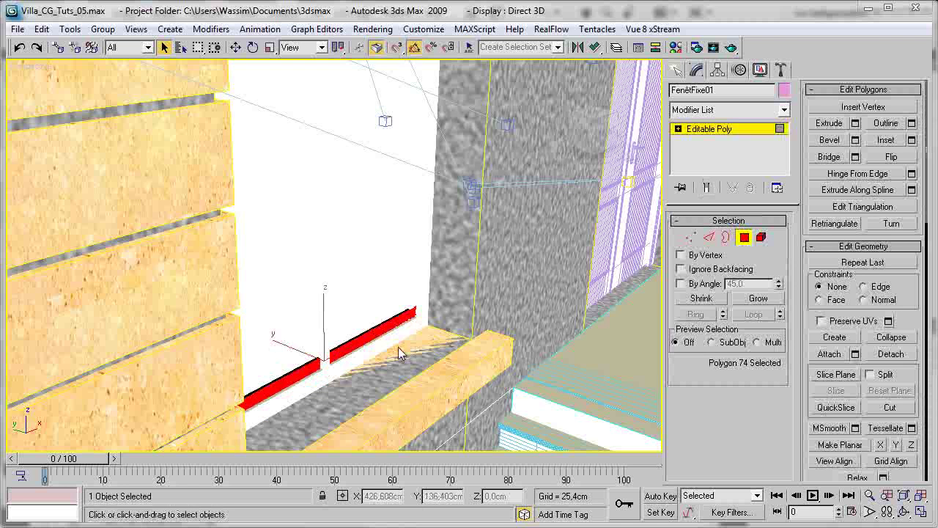
left_click(393, 336)
left_click(398, 323)
left_click(400, 326)
left_click(403, 334)
left_click(381, 294)
Check the glass selection from the front of the window and set its material ID to 1.
middle_click_drag(381, 293, 494, 234, "alt")
scroll(506, 277, "up", 3)
scroll(529, 304, "down", 3)
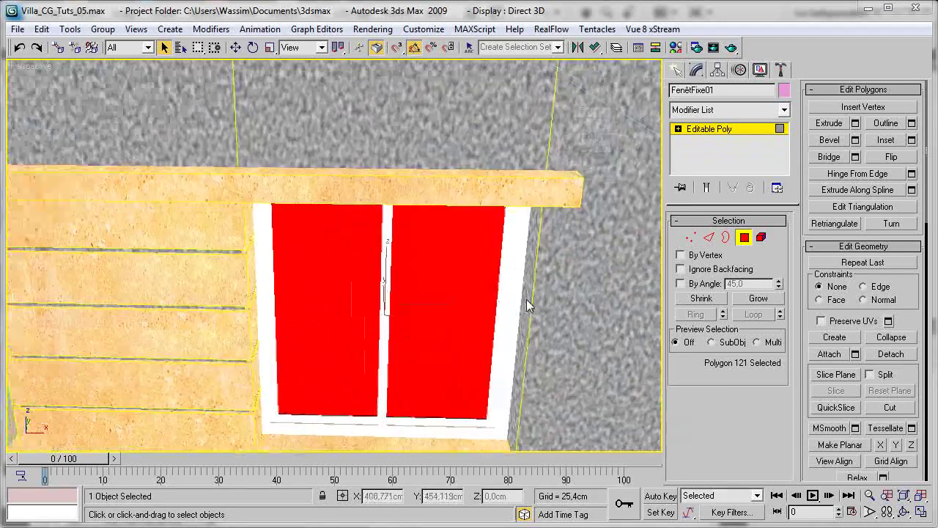
middle_click_drag(511, 305, 535, 126)
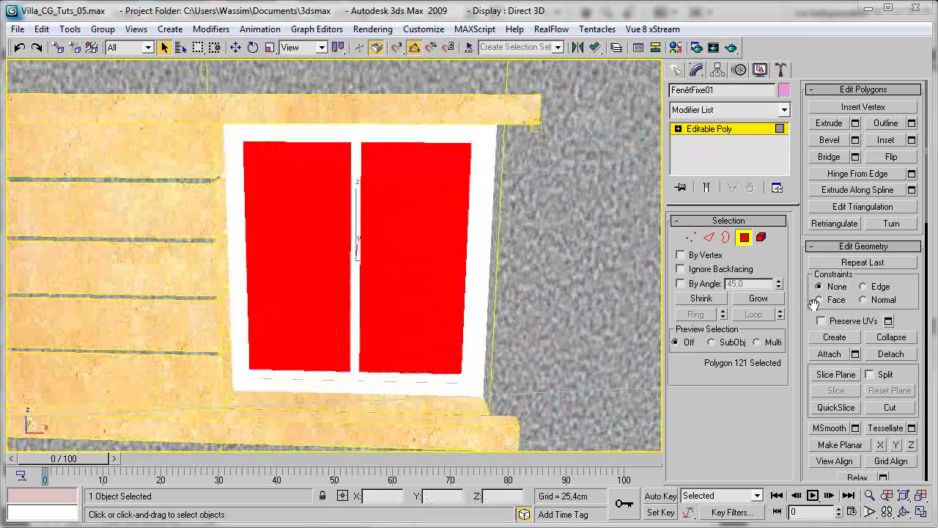
scroll(813, 300, "down", 10)
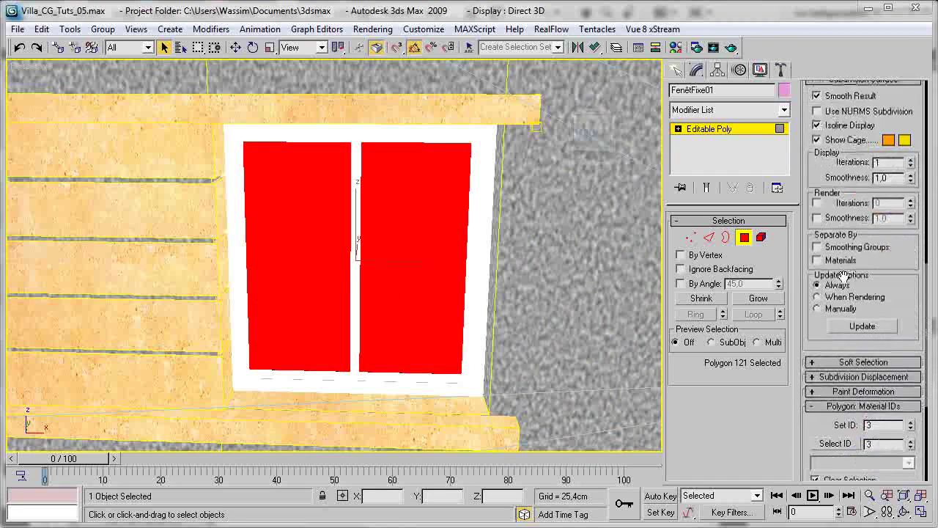
scroll(842, 277, "down", 5)
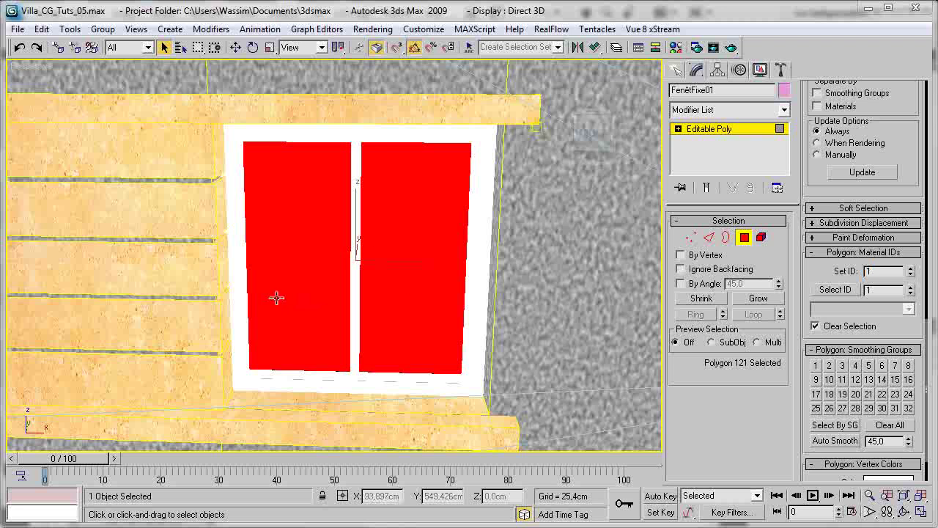
Invert the selection to the frame polygons, set their material ID to 2 and leave polygon level.
key("ctrl+i")
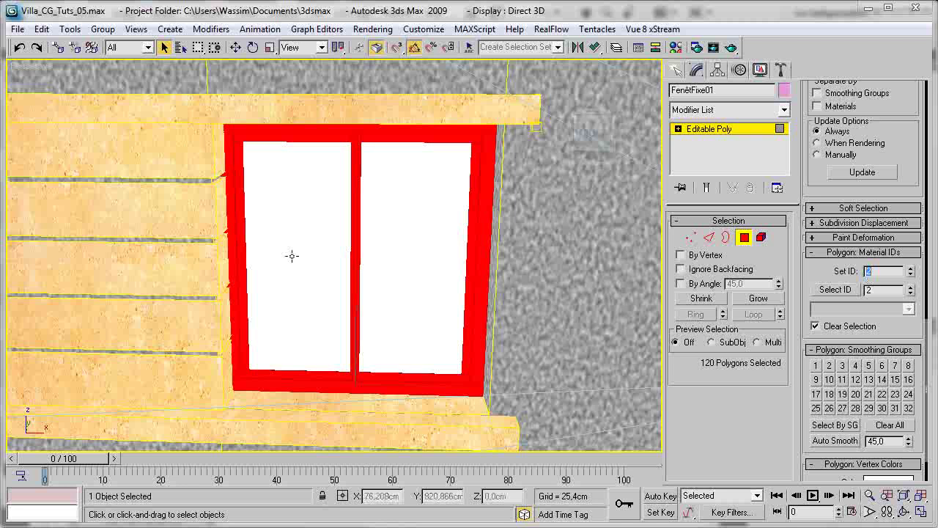
middle_click_drag(389, 248, 388, 284)
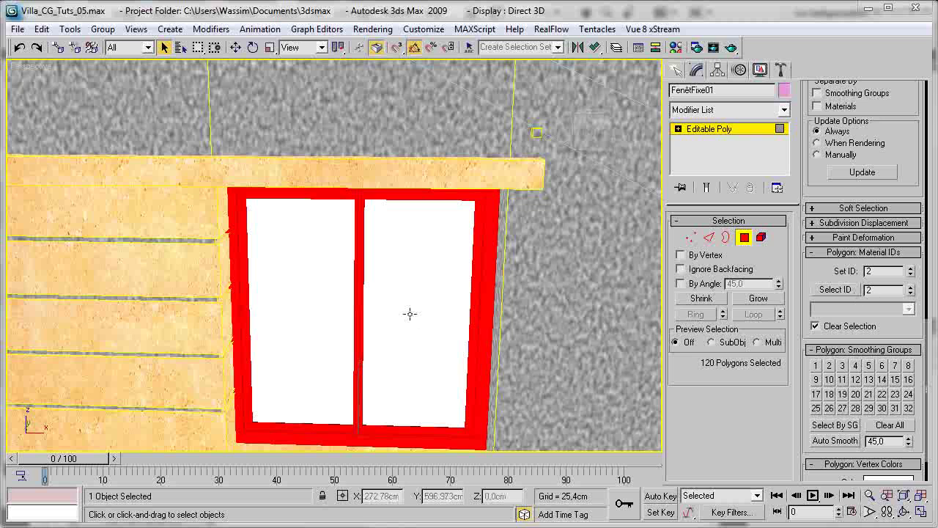
left_click(742, 237)
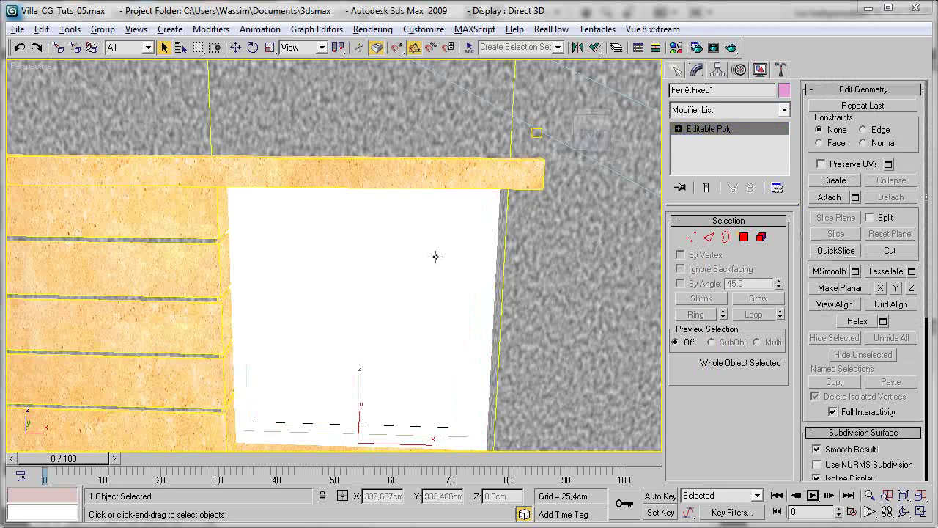
Select the fixed window FenêtFixe12 between the two wooden beams and convert it to an Editable Poly.
scroll(436, 256, "down", 5)
middle_click_drag(336, 235, 388, 279)
scroll(413, 305, "up", 3)
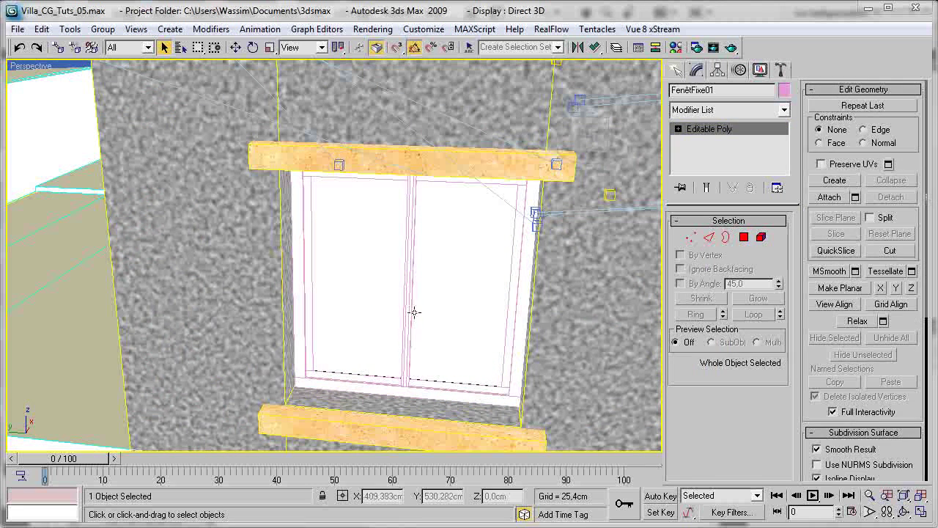
left_click(403, 387)
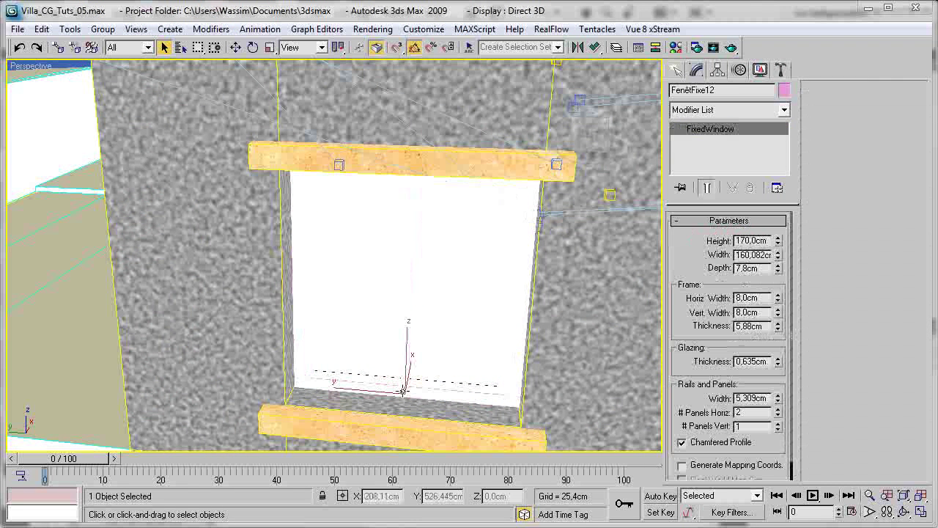
right_click(413, 312)
mouse_move(513, 445)
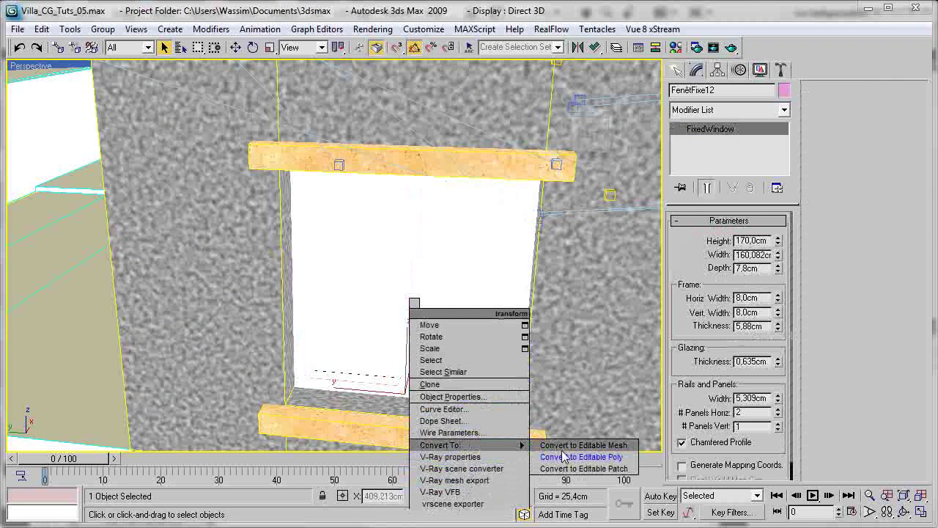
left_click(565, 457)
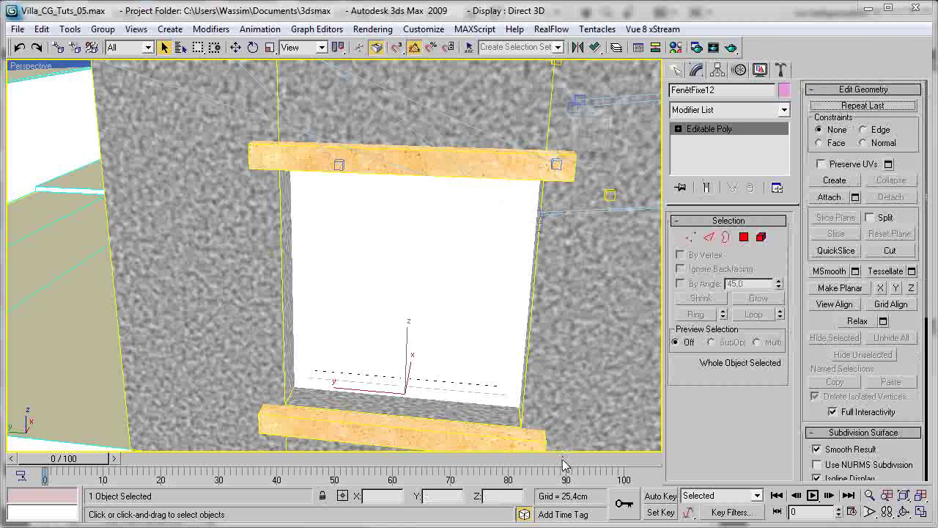
Select the glass polygon of FenêtFixe12 and set its material ID to 1.
left_click(744, 237)
left_click(482, 288)
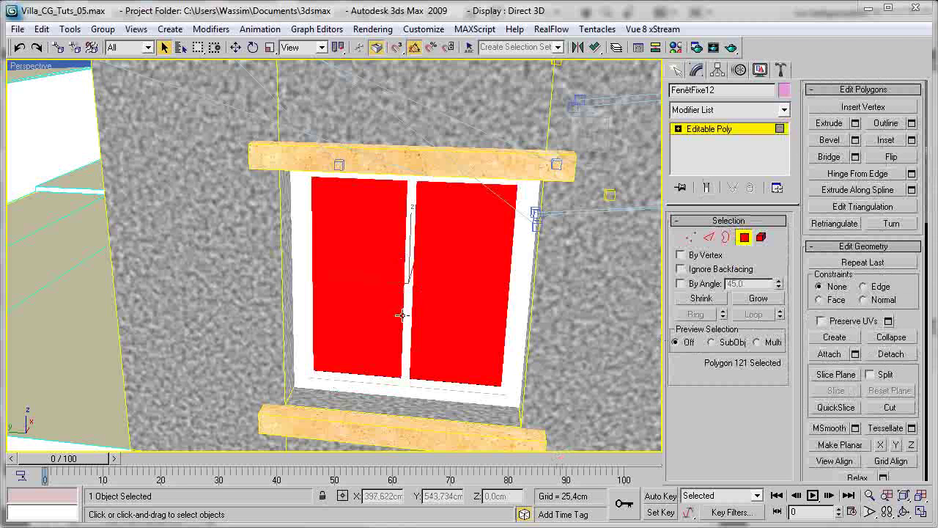
scroll(822, 326, "down", 5)
scroll(826, 327, "down", 7)
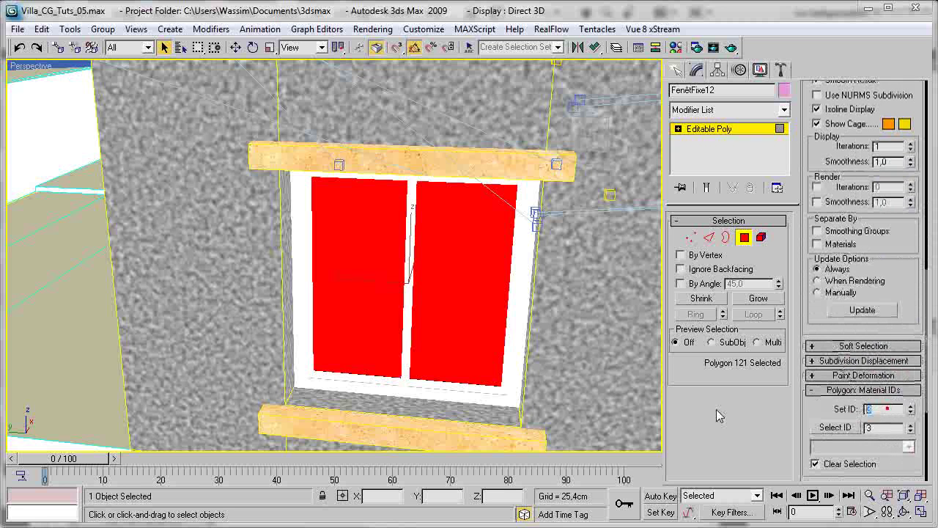
key("Return")
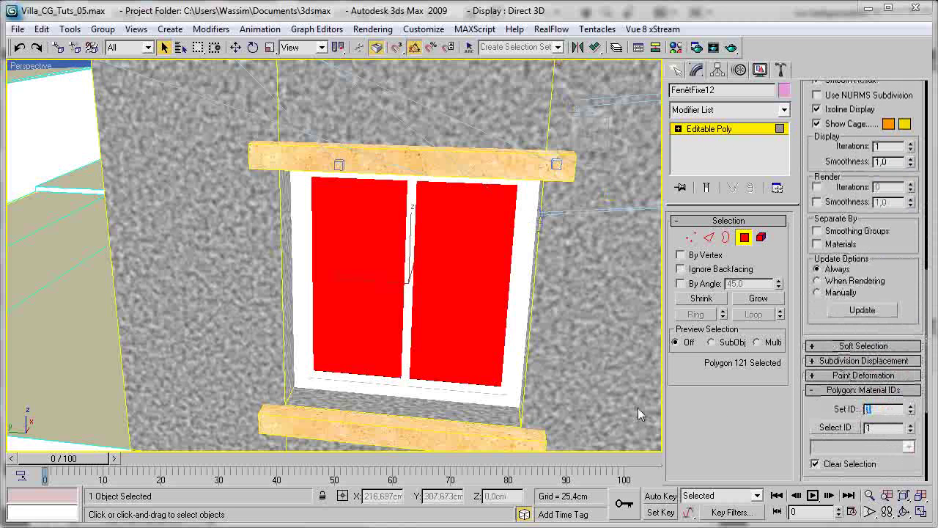
Invert the selection to FenêtFixe12's frame polygons, set their material ID to 2 and leave polygon level.
key("ctrl+i")
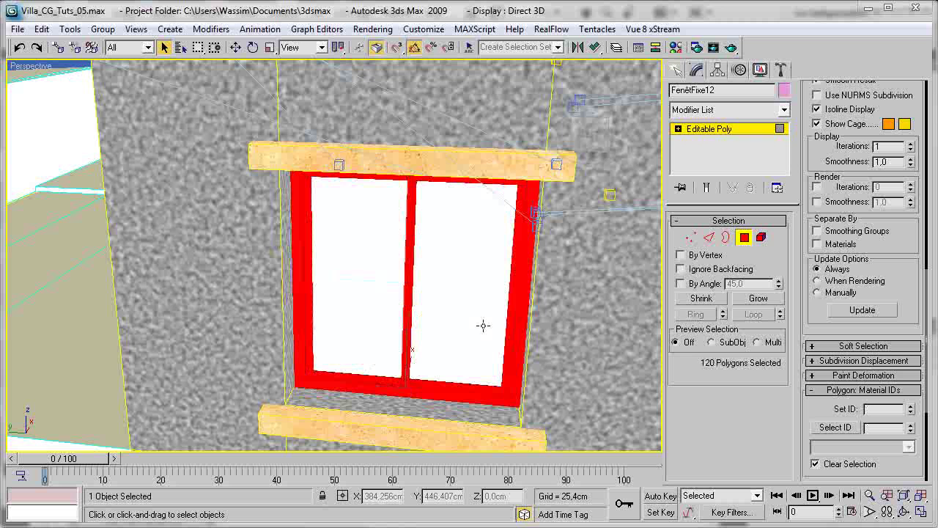
type("2")
key("Return")
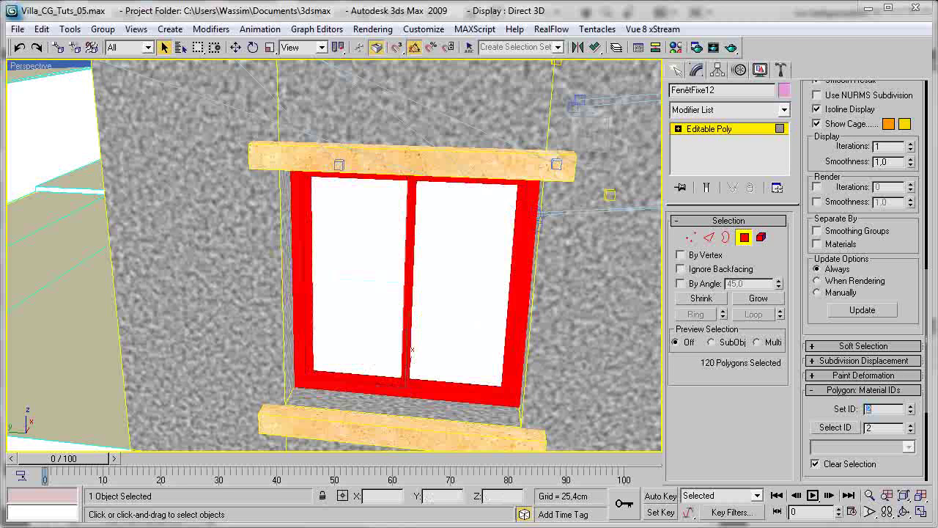
left_click(744, 237)
Select FenêtFixe14, the right-hand window of the tall double opening, and convert it to an Editable Poly.
key("z")
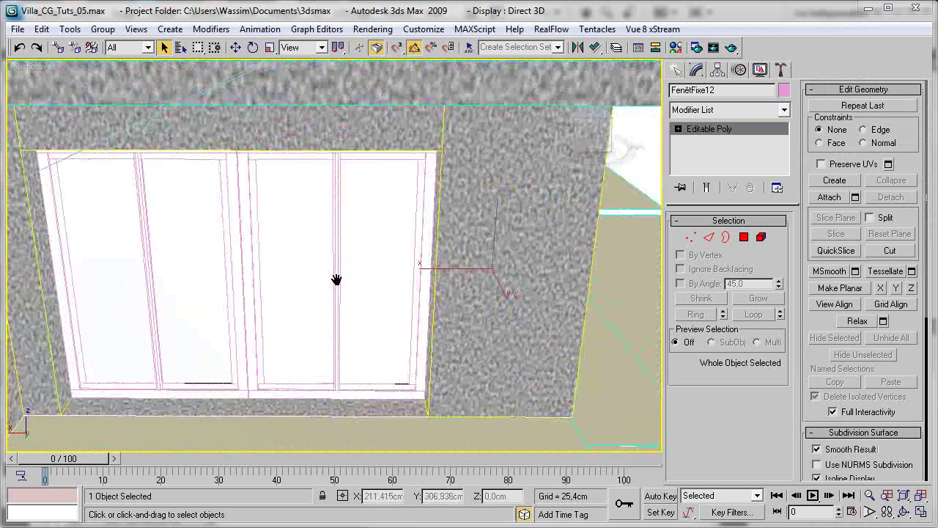
middle_click_drag(314, 279, 399, 266)
left_click(429, 303)
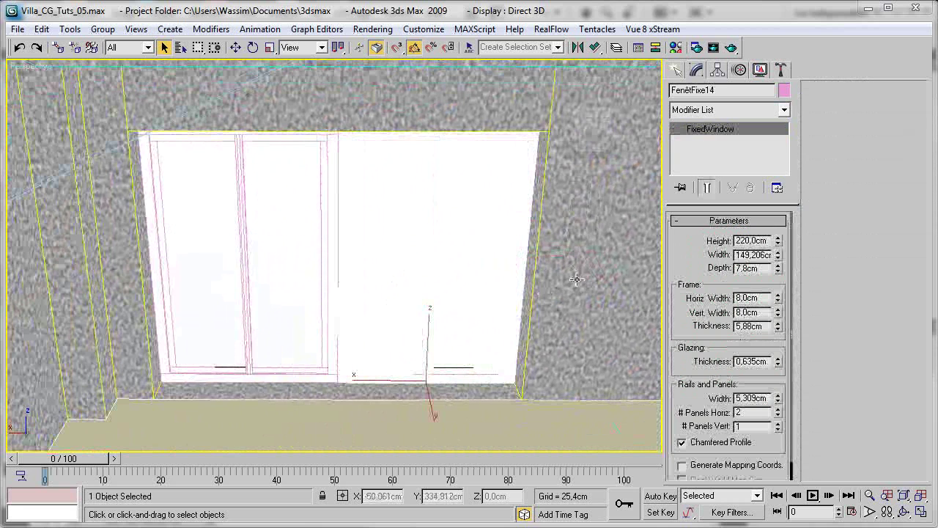
right_click(374, 275)
mouse_move(462, 411)
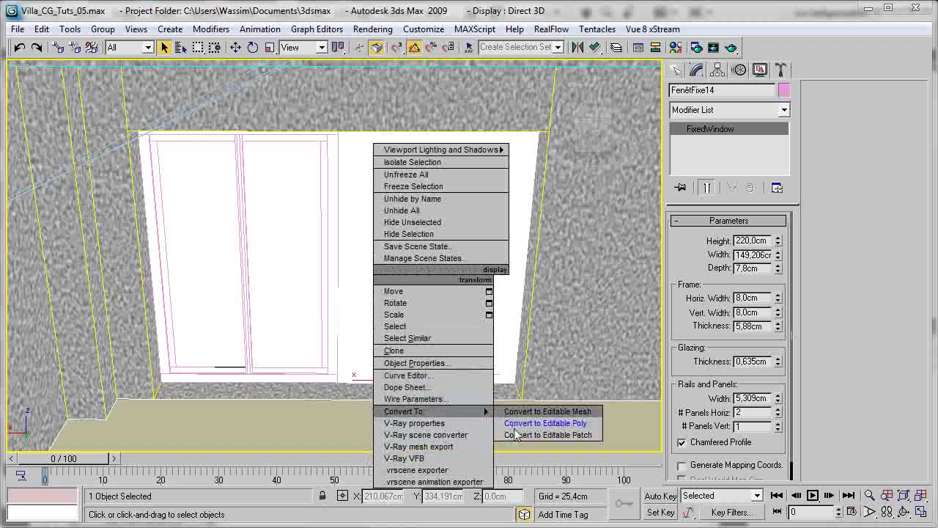
left_click(542, 423)
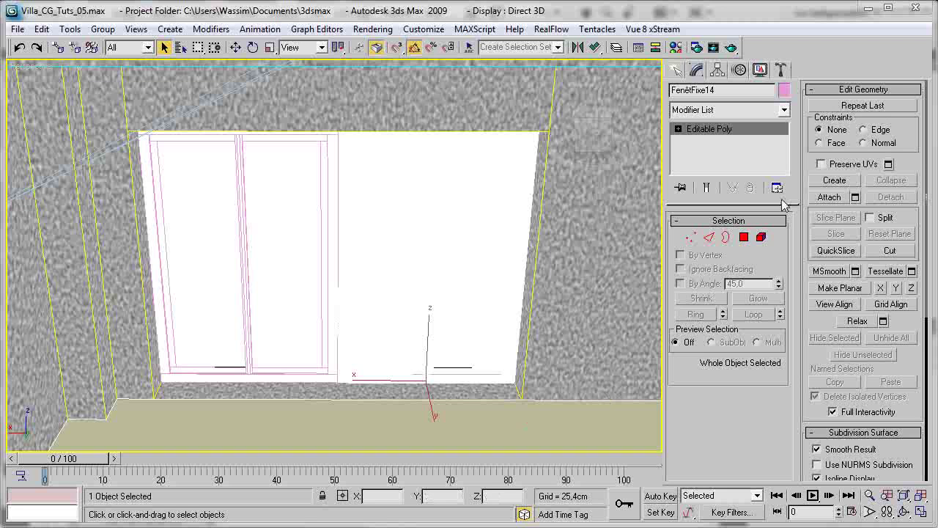
Assign material ID 1 to FenêtFixe14's glass polygon and ID 2 to its inverted frame selection, leaving polygon level.
left_click(743, 237)
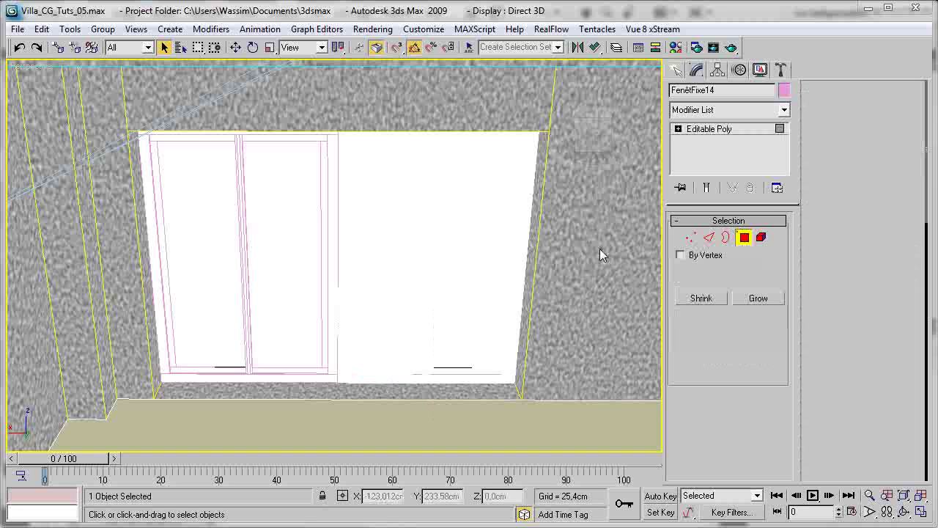
left_click(468, 230)
scroll(850, 310, "down", 10)
left_click(879, 403)
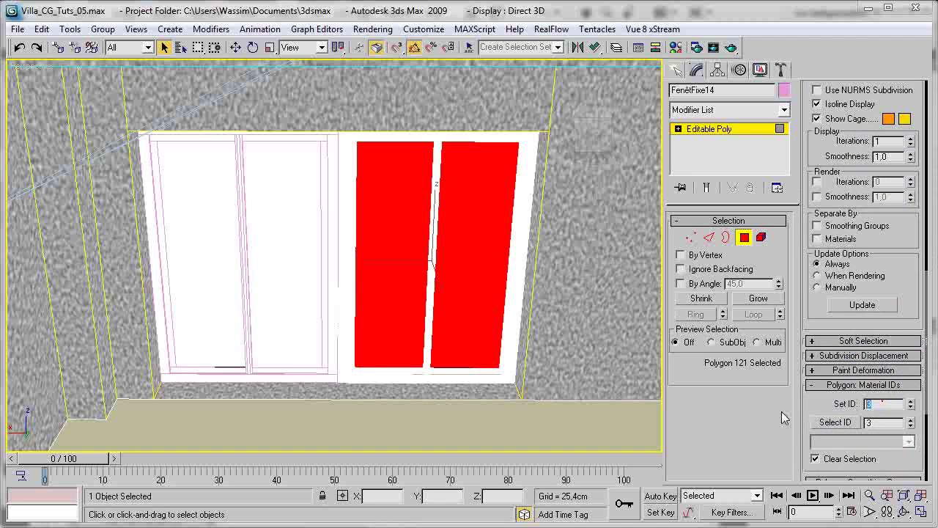
key("Return")
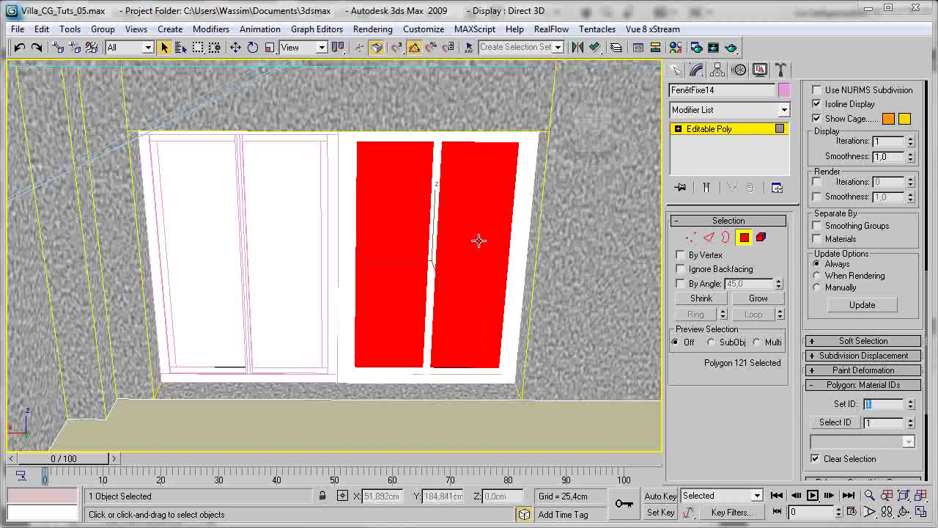
key("ctrl+i")
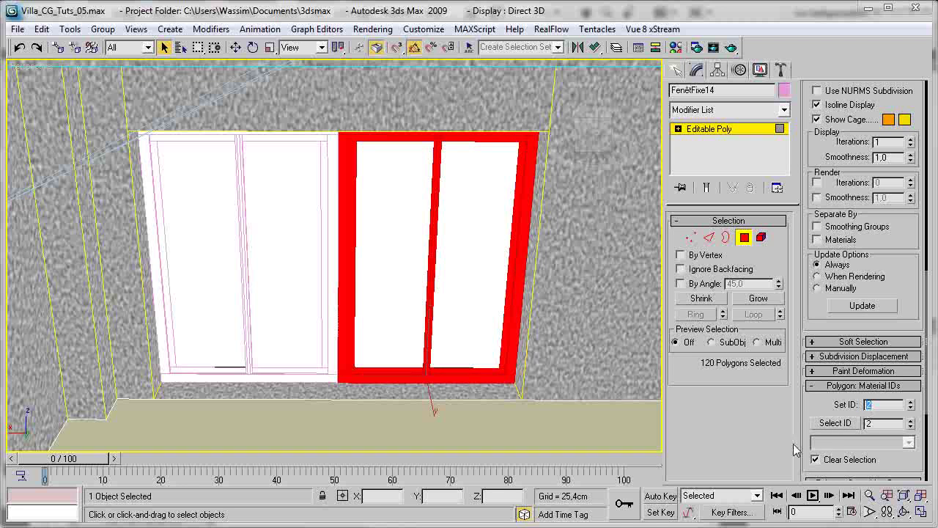
left_click(744, 237)
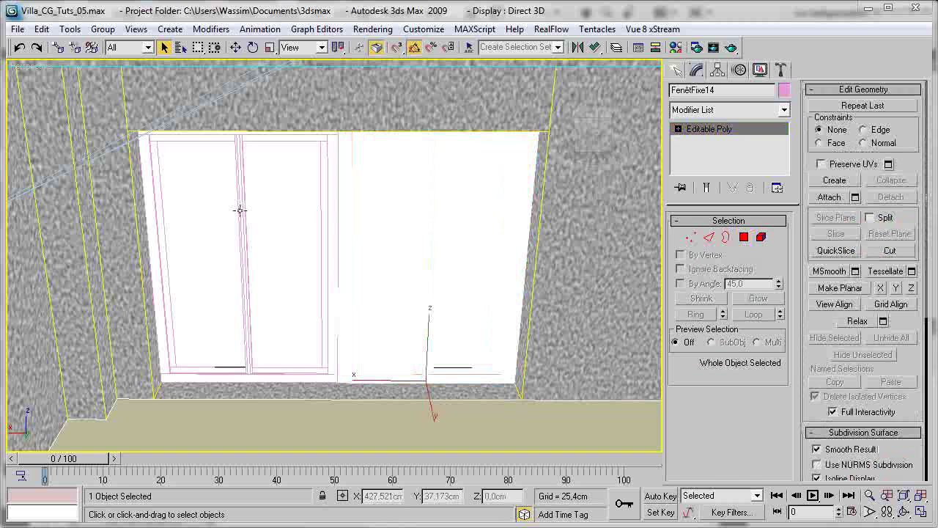
Select FenêtFixe13, the left-hand window of the tall double opening, and convert it to an Editable Poly.
left_click(241, 210)
right_click(284, 256)
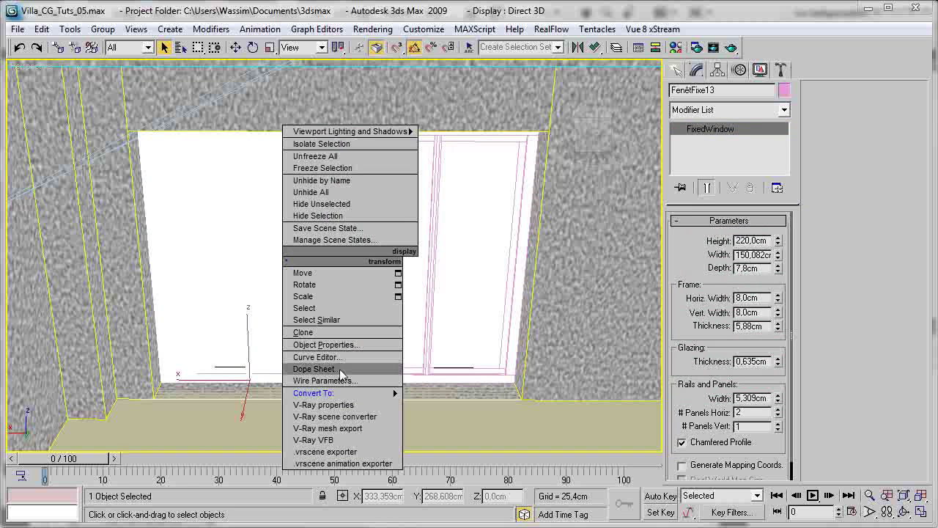
mouse_move(359, 393)
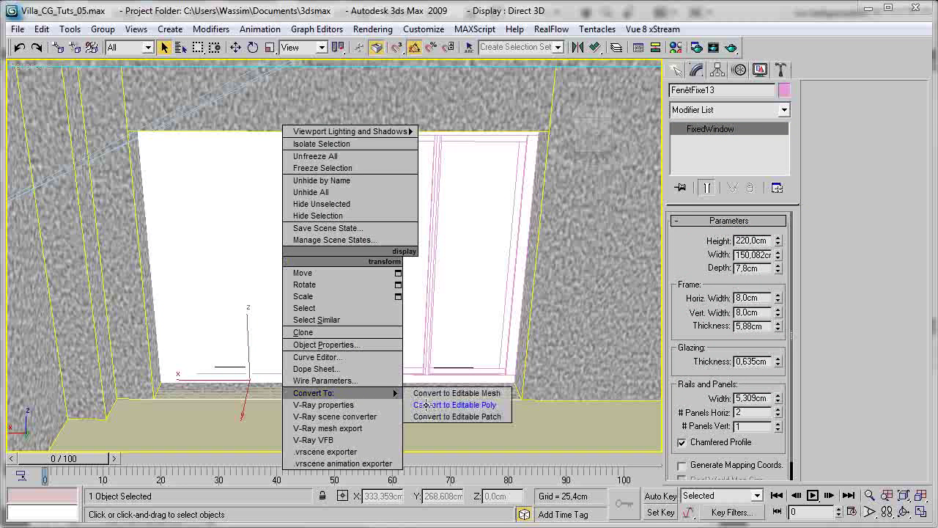
key("Escape")
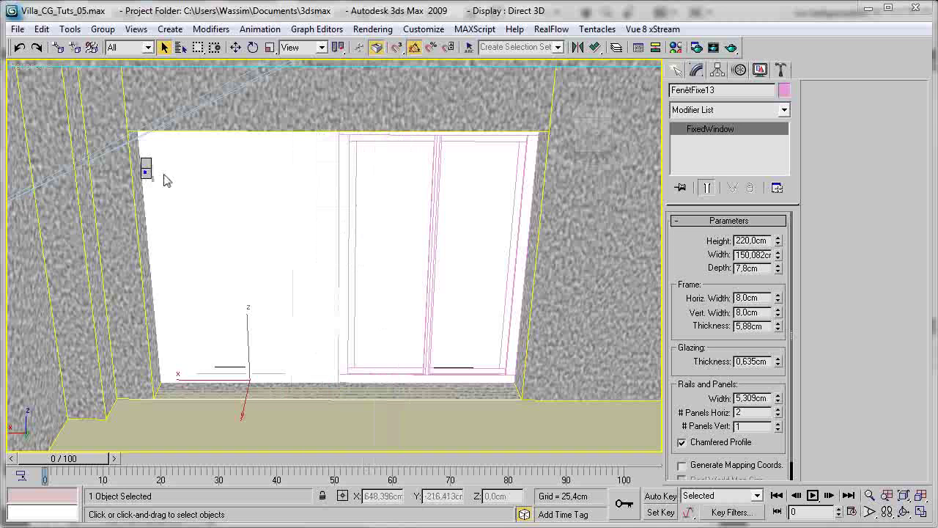
key("Escape")
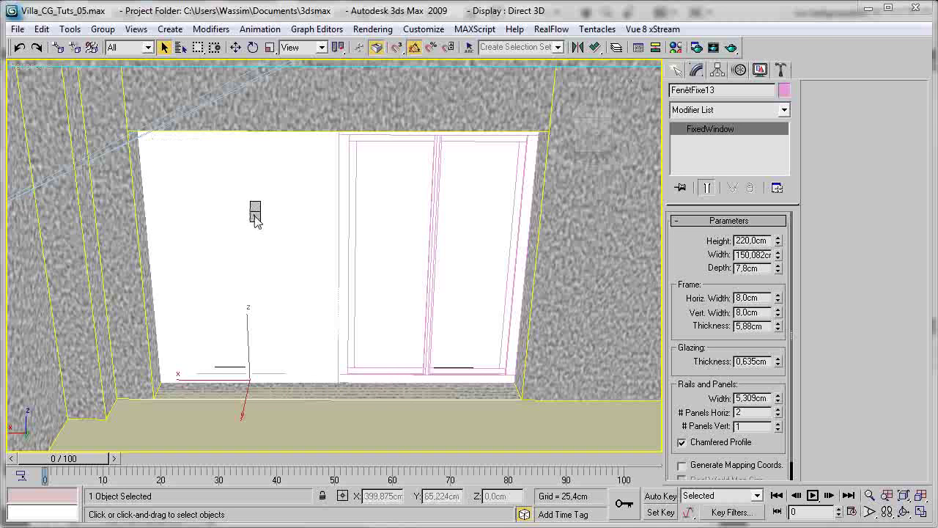
right_click(257, 220)
mouse_move(338, 348)
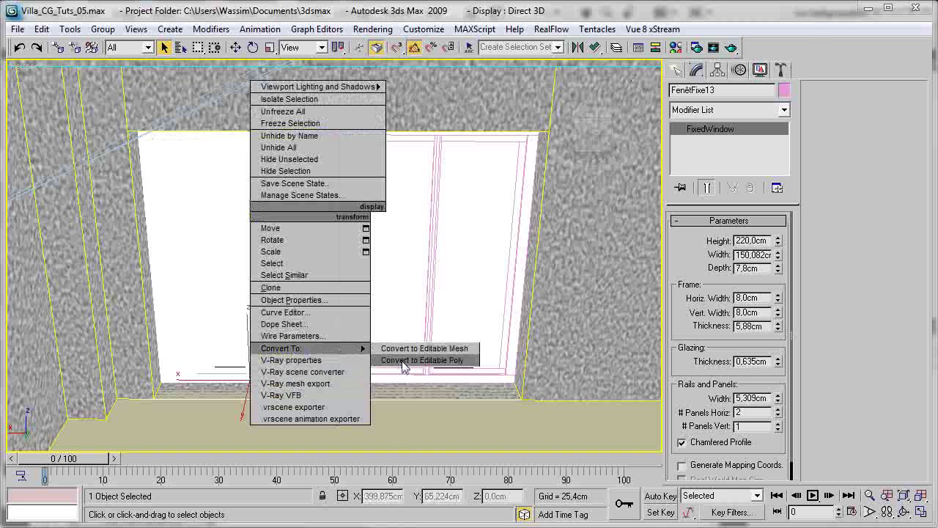
left_click(422, 360)
Select the glass polygon of FenêtFixe13 at polygon level and set its material ID to 1.
left_click(744, 237)
left_click(268, 242)
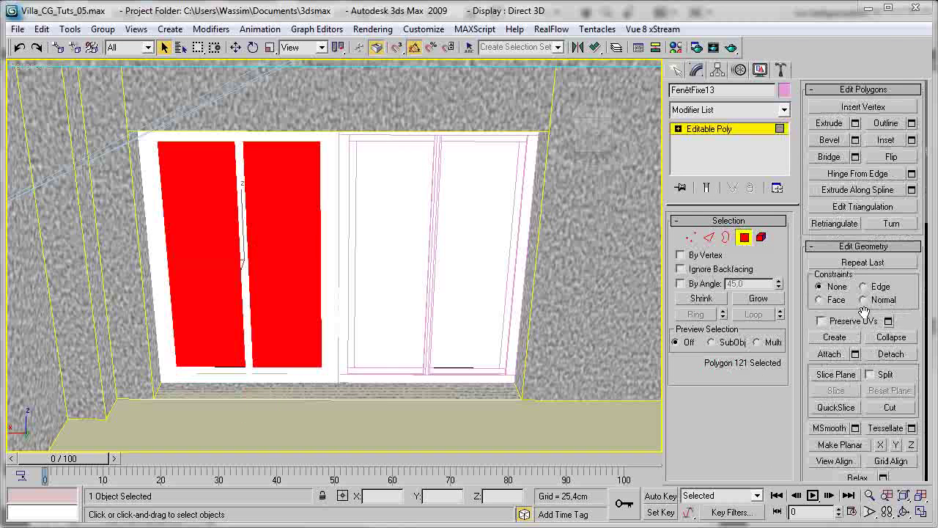
scroll(870, 353, "down", 10)
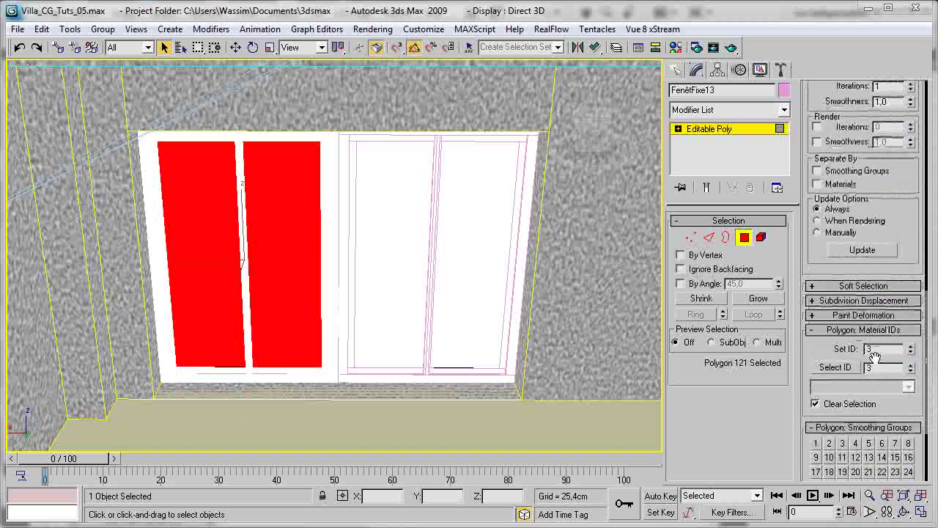
key("Return")
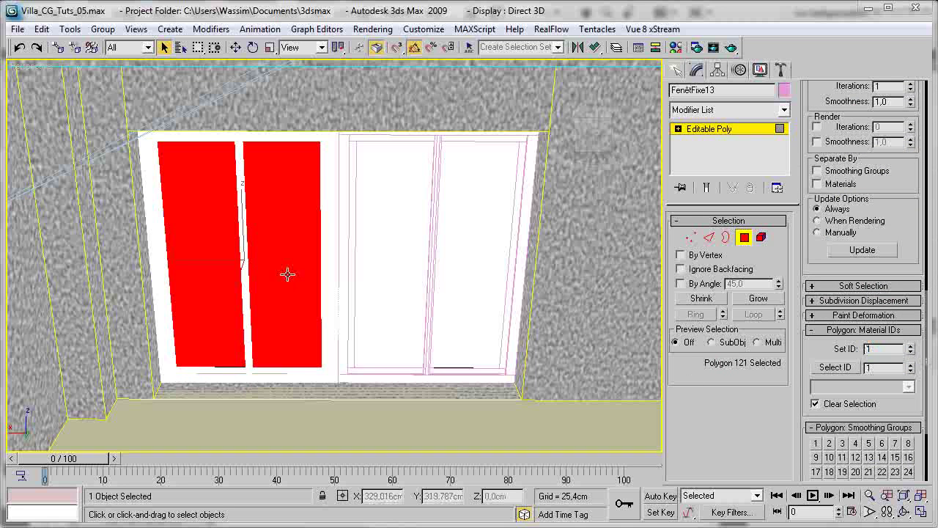
Invert the selection to FenêtFixe13's frame polygons, assign them the frame material ID and leave polygon level.
key("ctrl+i")
left_click(874, 351)
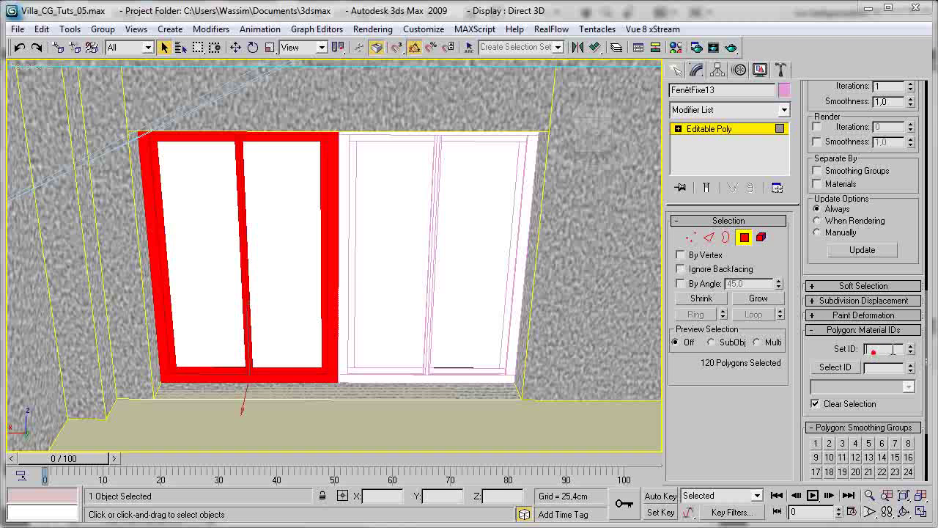
key("Return")
scroll(352, 224, "down", 5)
middle_click_drag(337, 279, 450, 229)
left_click(744, 238)
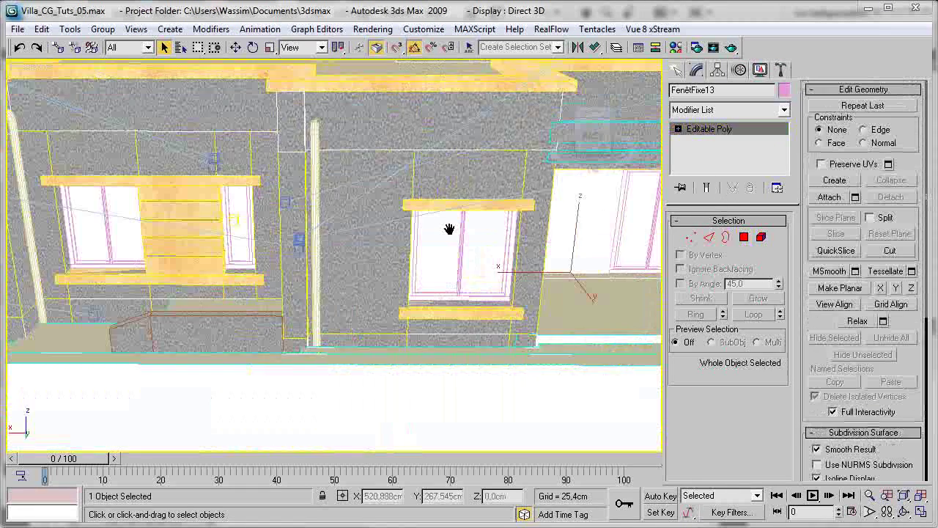
Select FenêtFixe07, the two-panel window between the wooden lintel and sill, and convert it to an Editable Poly.
scroll(449, 229, "up", 2)
left_click(549, 268)
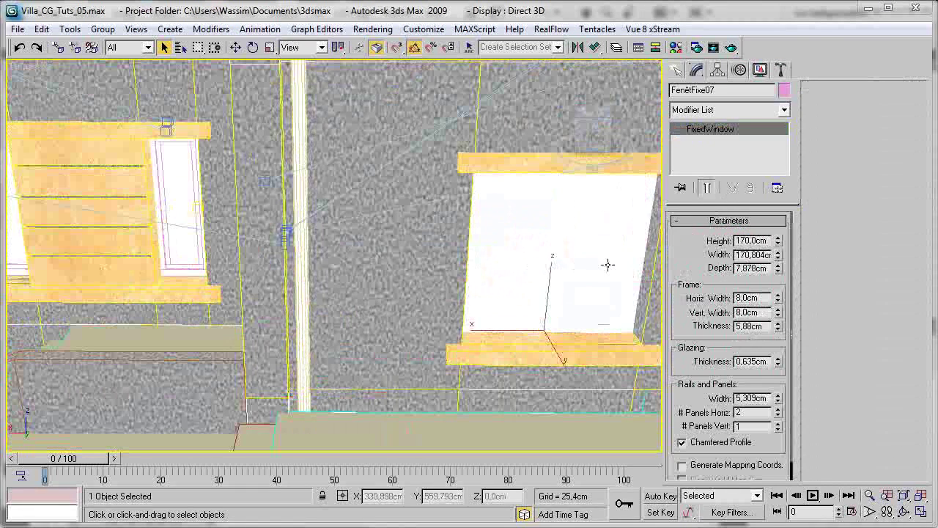
right_click(551, 246)
mouse_move(657, 382)
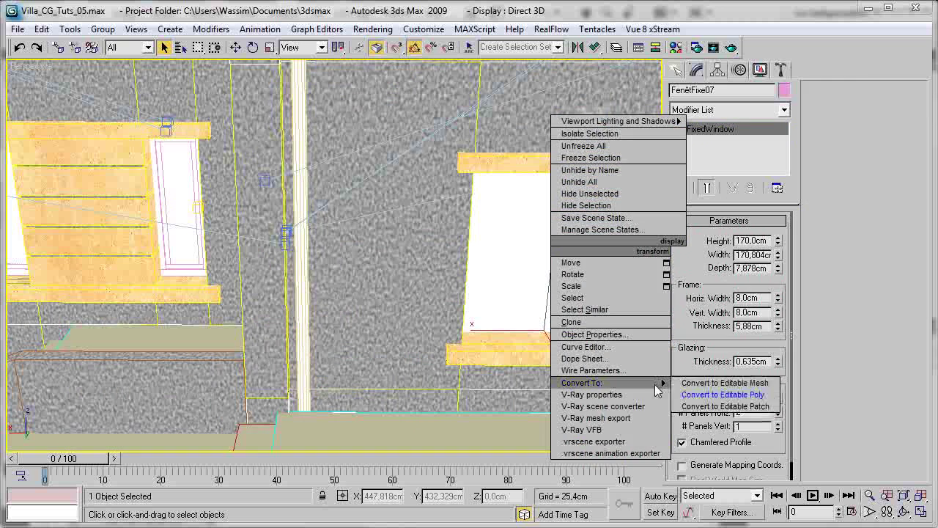
left_click(722, 394)
Select the glass polygon of FenêtFixe07 at polygon level and set its material ID to 1.
middle_click_drag(528, 221, 496, 225)
key("4")
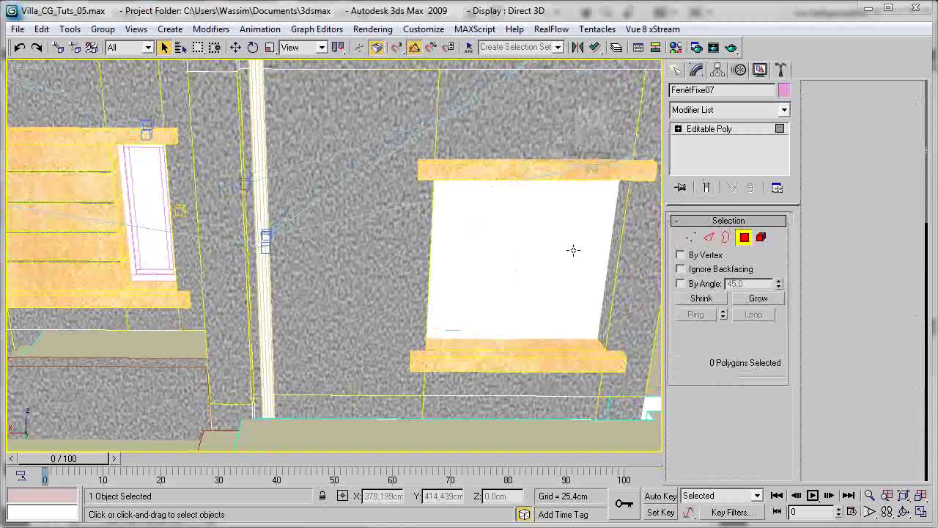
left_click(576, 250)
scroll(919, 303, "down", 10)
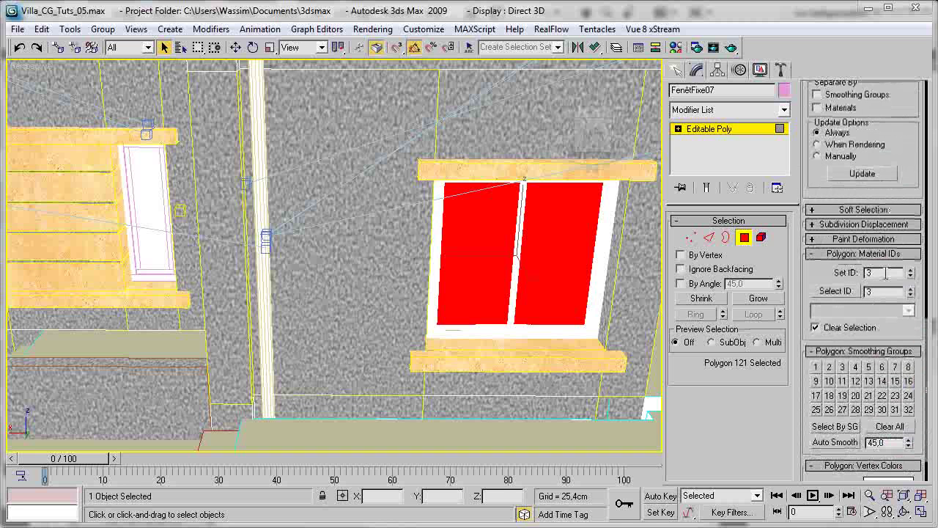
type("1")
key("Return")
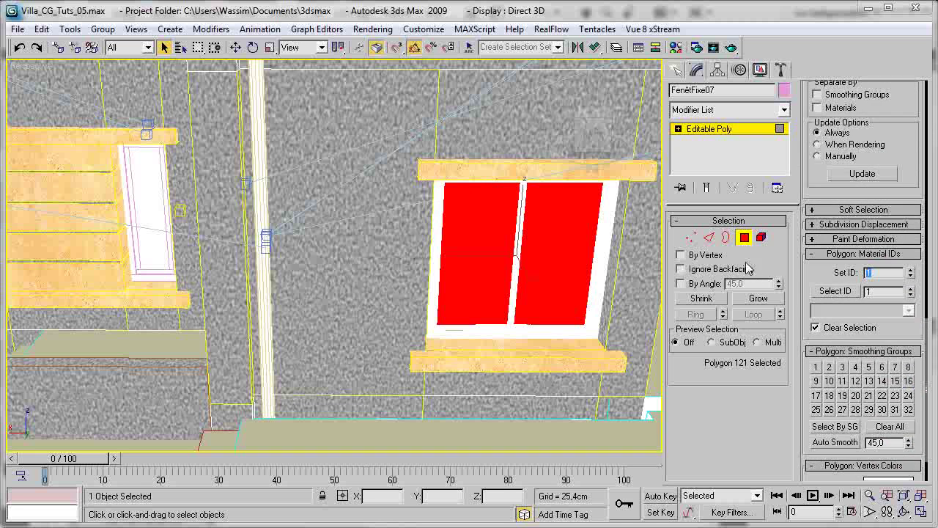
Invert the selection to FenêtFixe07's frame polygons, set their material ID to 2 and leave polygon level.
key("ctrl+i")
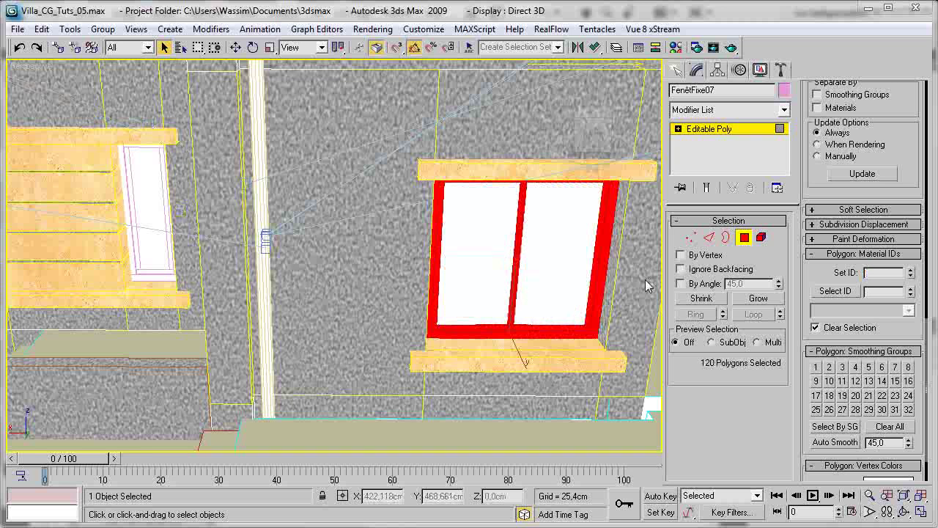
type("2")
key("Return")
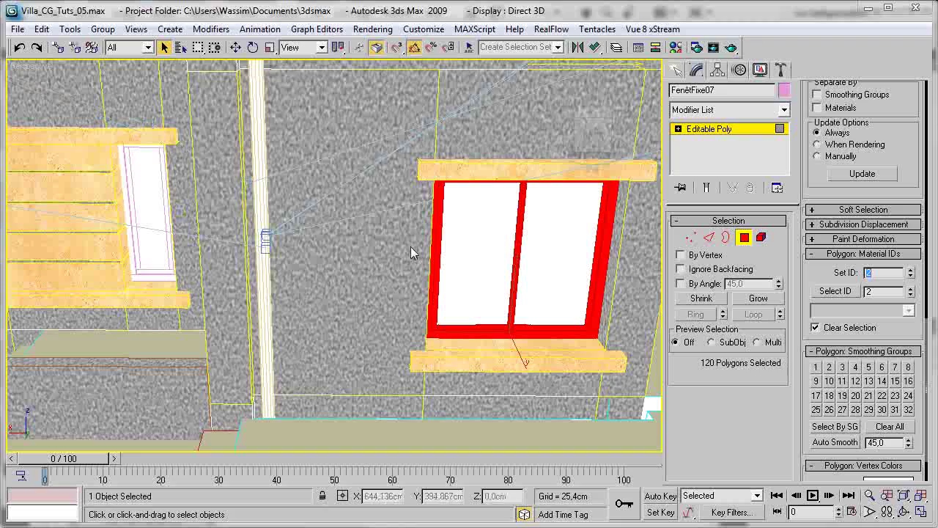
middle_click_drag(389, 310, 618, 338)
left_click(744, 237)
Select FenêtFixe08, the narrow single-panel window beside the wooden slats, and convert it to an Editable Poly.
scroll(411, 317, "up", 4)
left_click(454, 402)
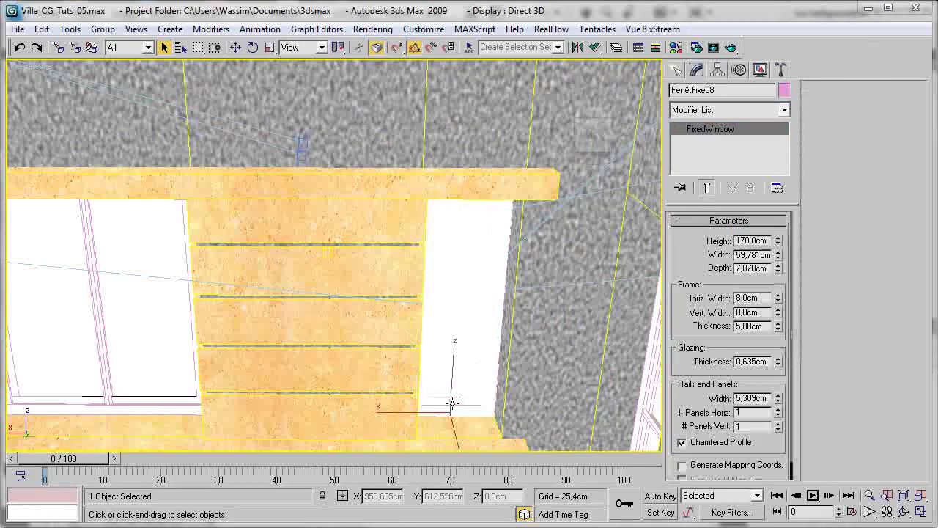
right_click(478, 296)
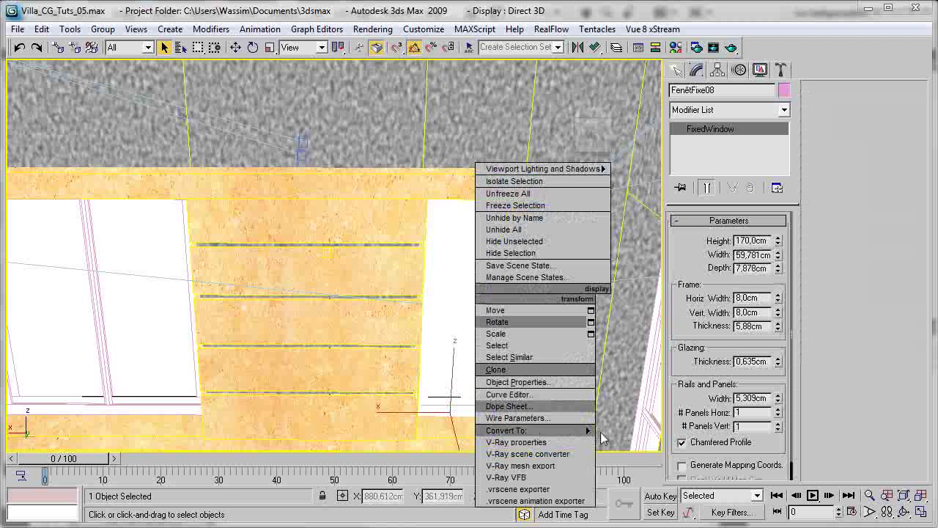
mouse_move(590, 436)
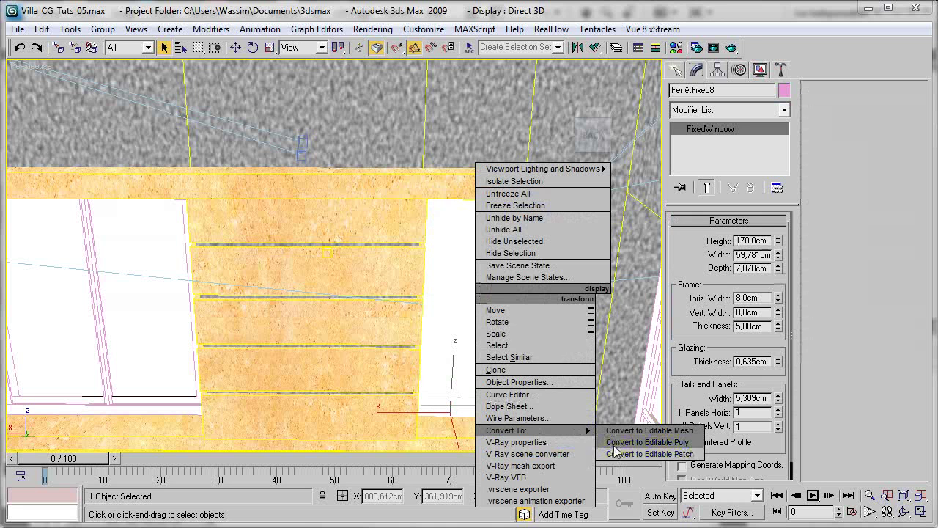
left_click(630, 442)
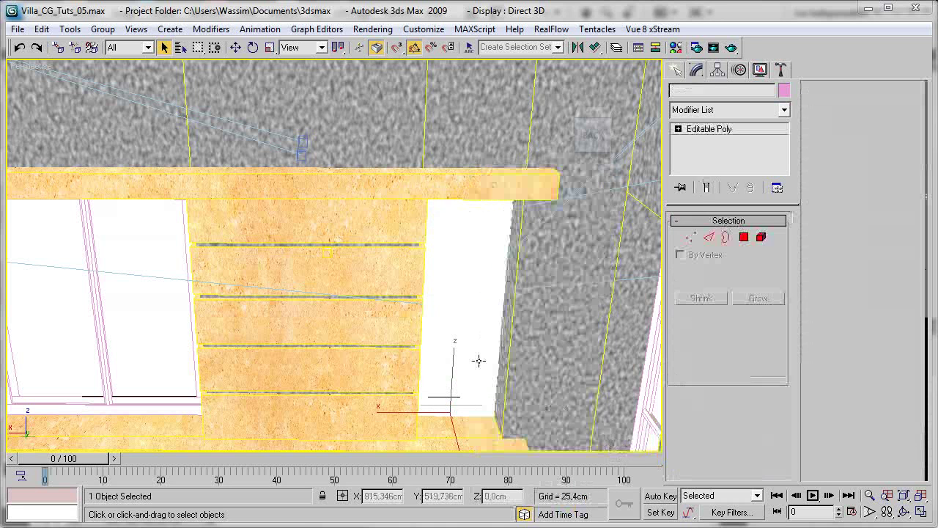
Select the glass polygon of FenêtFixe08 at polygon level and set its material ID to 1.
left_click(744, 237)
left_click(468, 274)
scroll(895, 304, "down", 10)
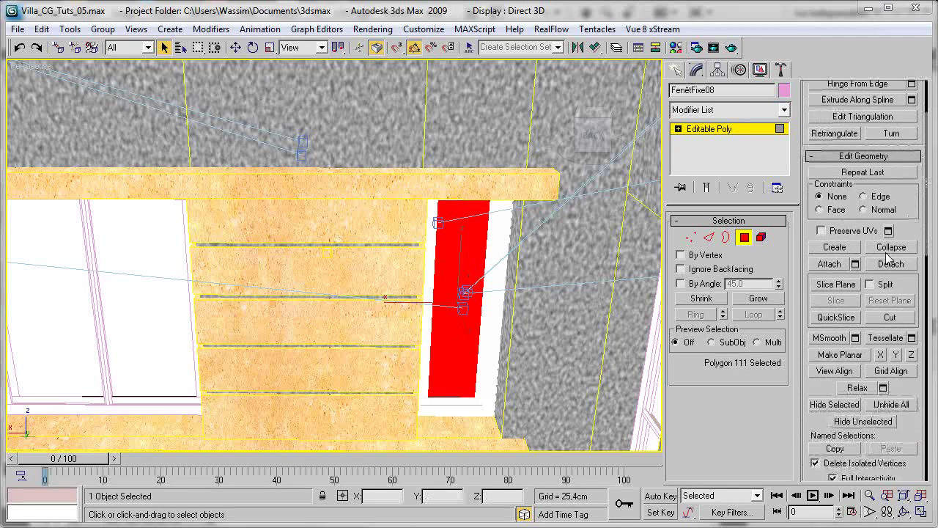
scroll(872, 328, "down", 5)
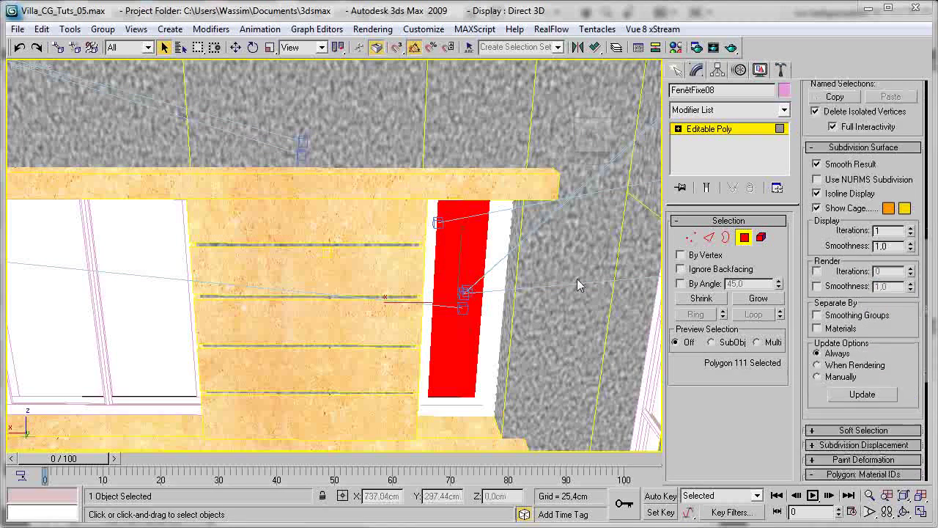
double_click(883, 382)
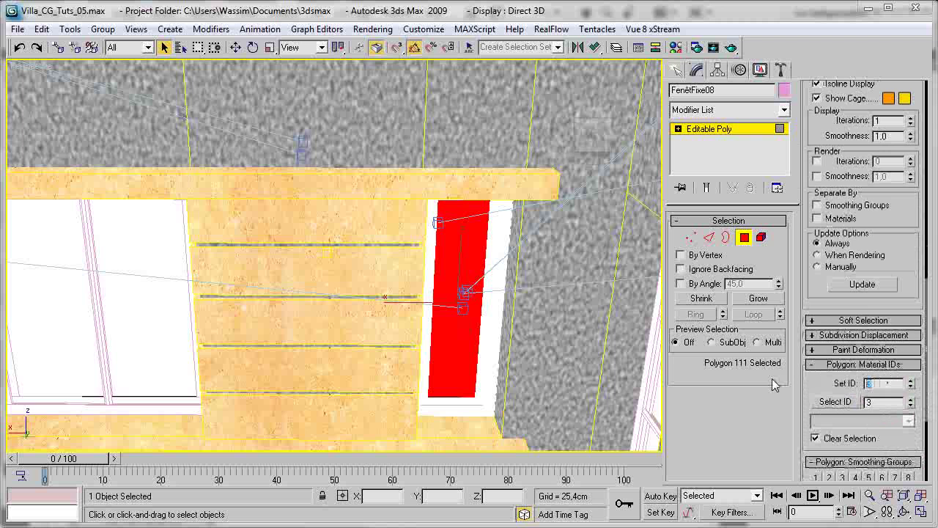
key("Return")
Invert the selection to FenêtFixe08's frame polygons, set their material ID to 2 and leave polygon level.
middle_click_drag(403, 264, 429, 283)
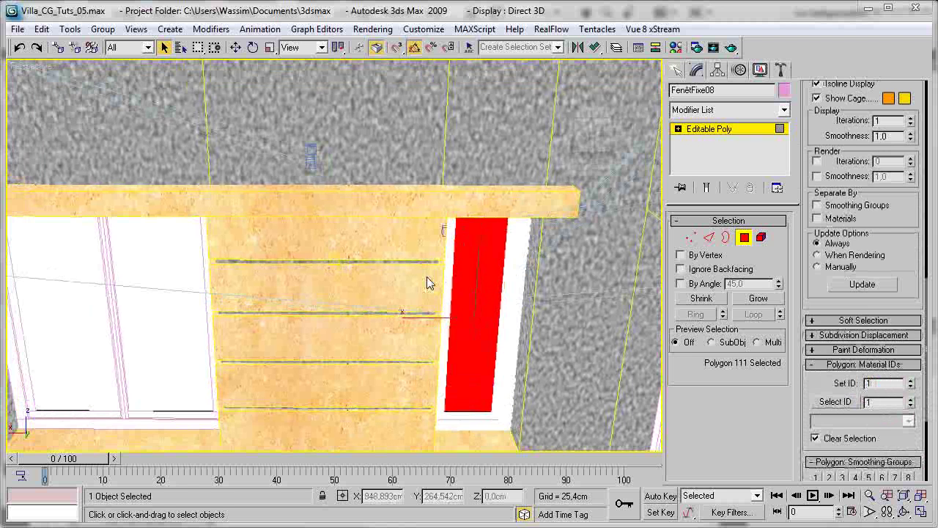
key("ctrl+i")
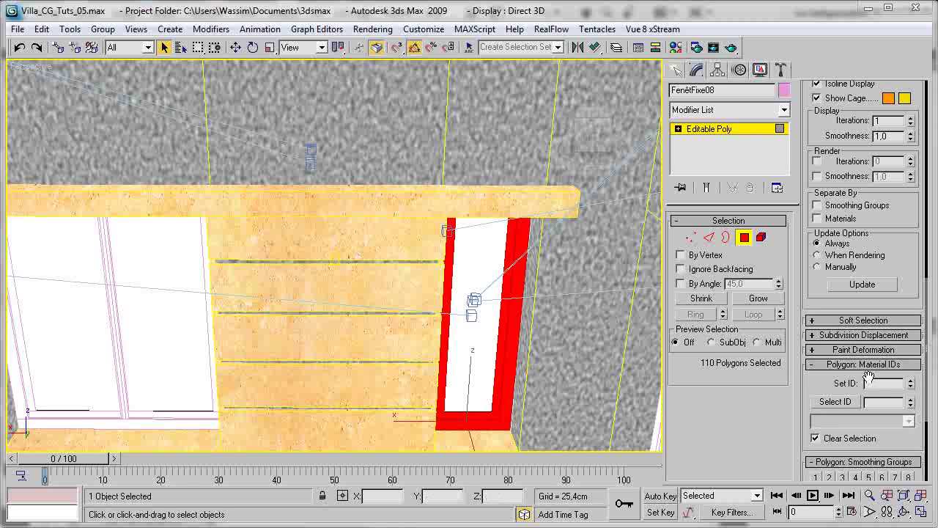
type("2")
key("Return")
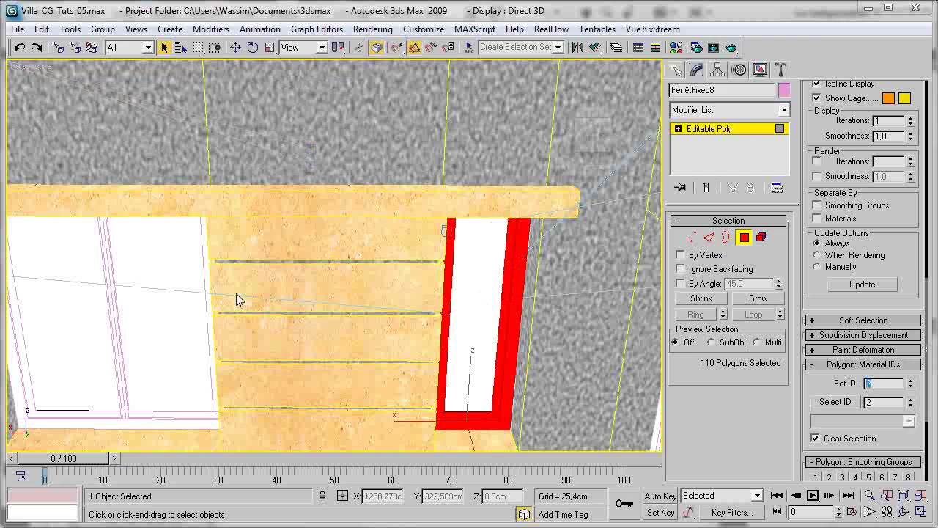
middle_click_drag(248, 286, 464, 315)
left_click(744, 237)
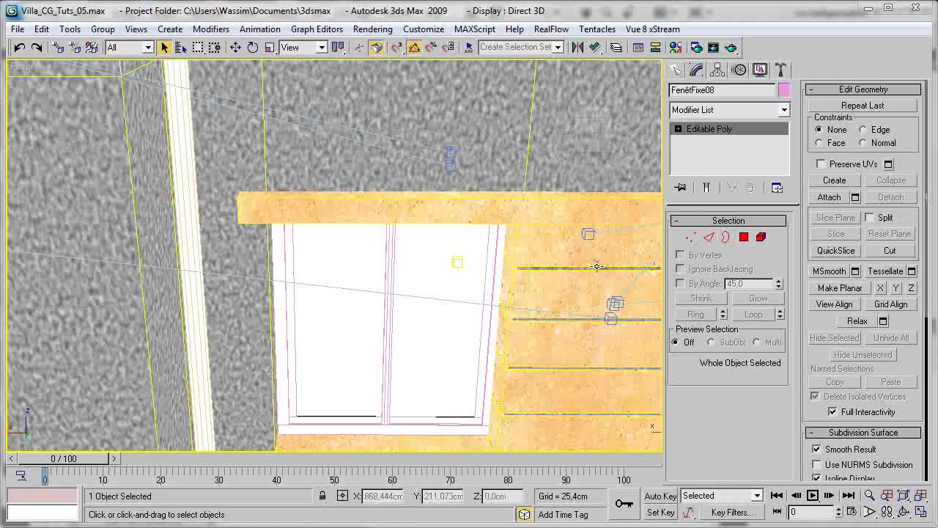
Select FenêtFixe06, the two-panel window on the other side of the wooden slats, and convert it to an Editable Poly.
left_click(366, 302)
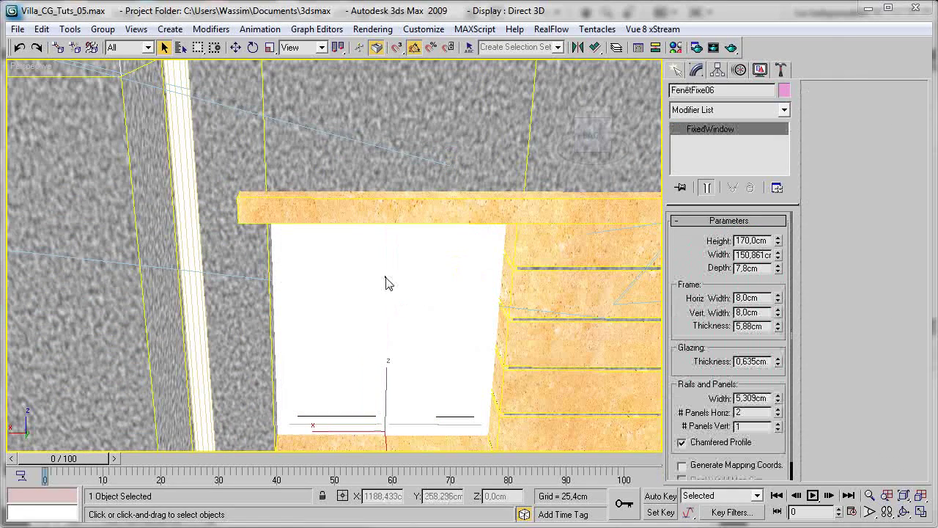
right_click(421, 279)
mouse_move(493, 412)
left_click(553, 422)
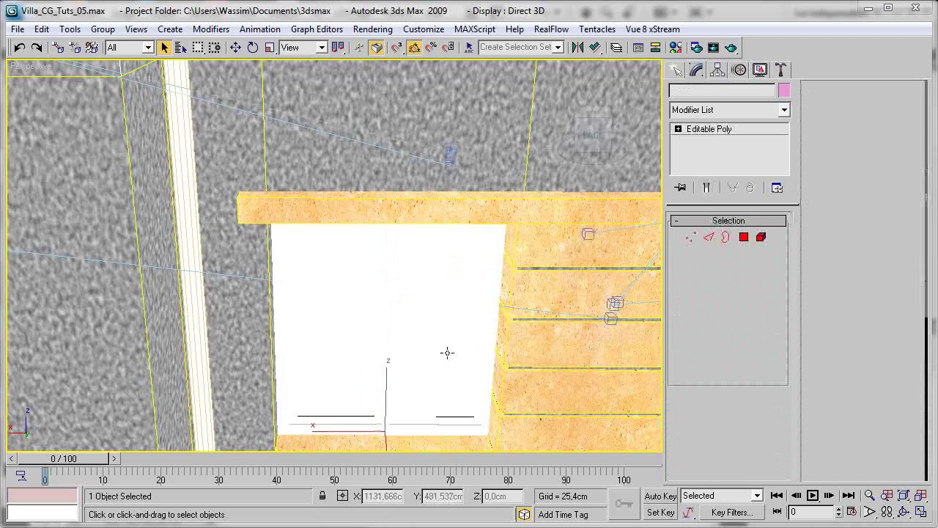
Select the glass polygon of FenêtFixe06 at polygon level and set its material ID to 1.
left_click(744, 237)
left_click(372, 310)
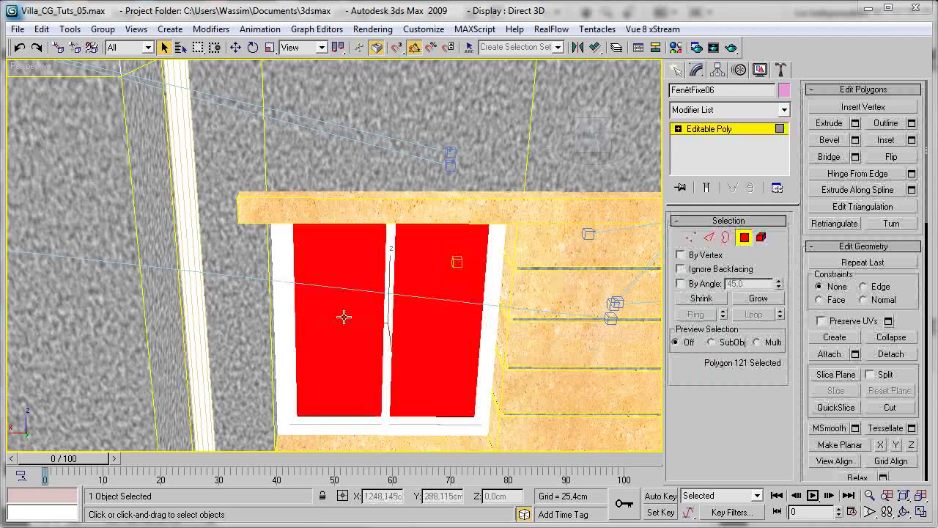
left_click_drag(919, 307, 920, 255)
scroll(828, 290, "down", 10)
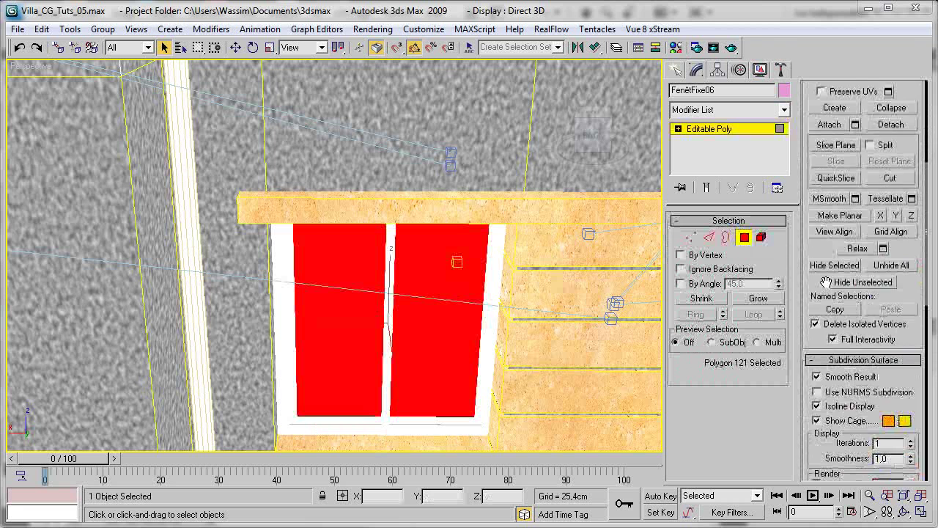
scroll(835, 323, "down", 5)
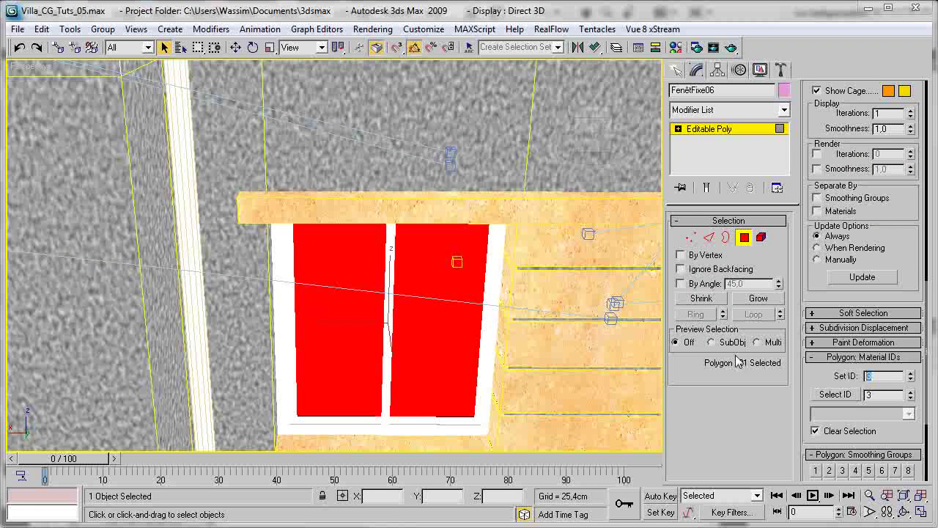
type("1")
key("Return")
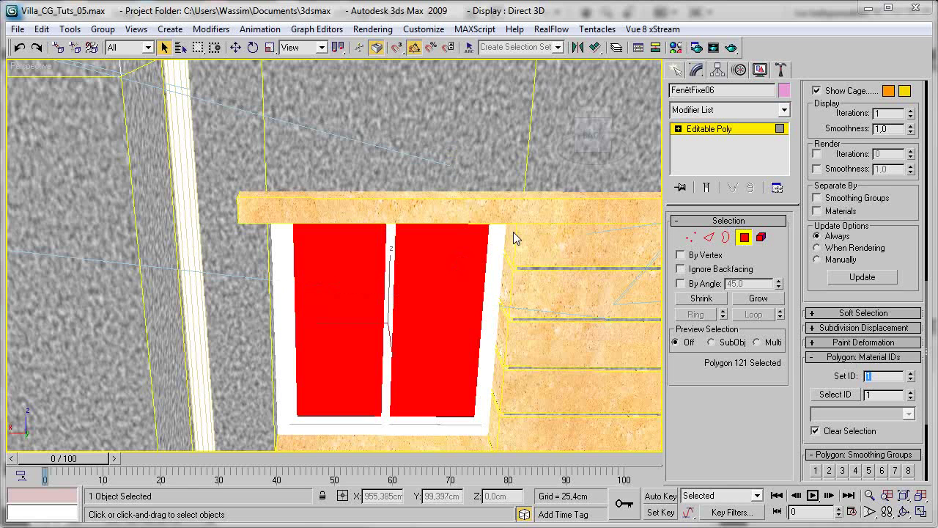
Invert the selection to FenêtFixe06's frame polygons, set their material ID to 2 and leave polygon level.
key("ctrl+i")
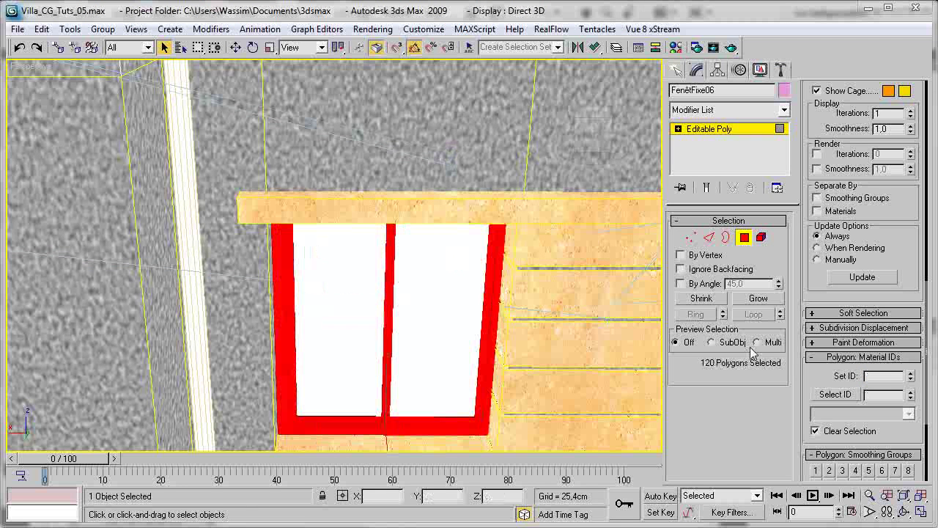
key("Return")
middle_click_drag(376, 252, 530, 275)
scroll(422, 257, "down", 5)
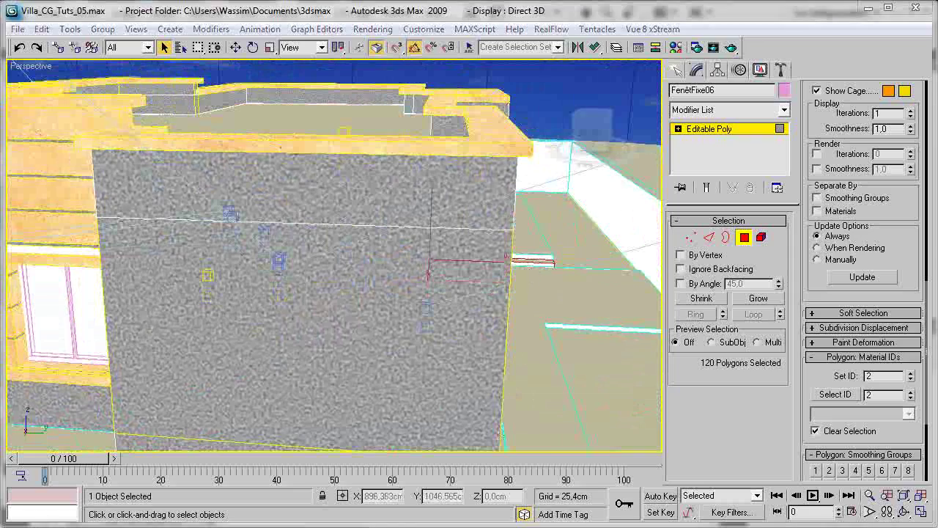
middle_click_drag(210, 241, 393, 278, "alt")
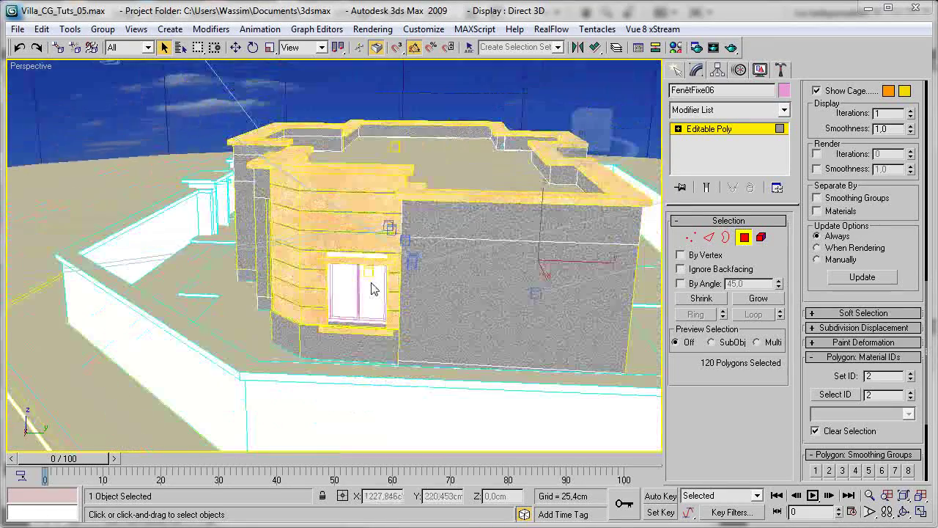
scroll(372, 288, "up", 5)
mouse_move(373, 322)
middle_mouse_down("alt")
mouse_move(365, 337)
mouse_move(477, 327)
mouse_move(428, 331)
mouse_move(377, 304)
middle_mouse_up("alt")
left_click(744, 238)
Select the white extruded strip Couche:OUVERTURES above the two-panel window in the slatted wall.
middle_click_drag(556, 241, 513, 271, "alt")
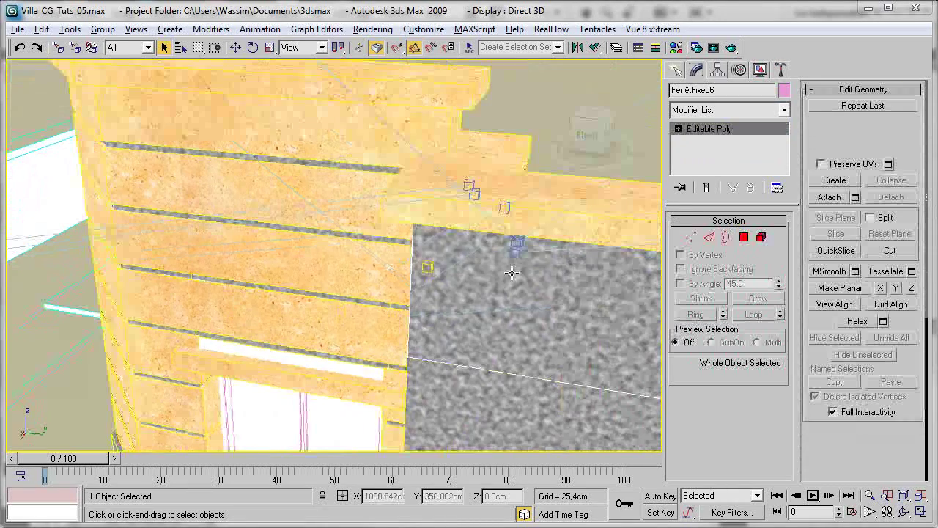
middle_click_drag(399, 283, 429, 264)
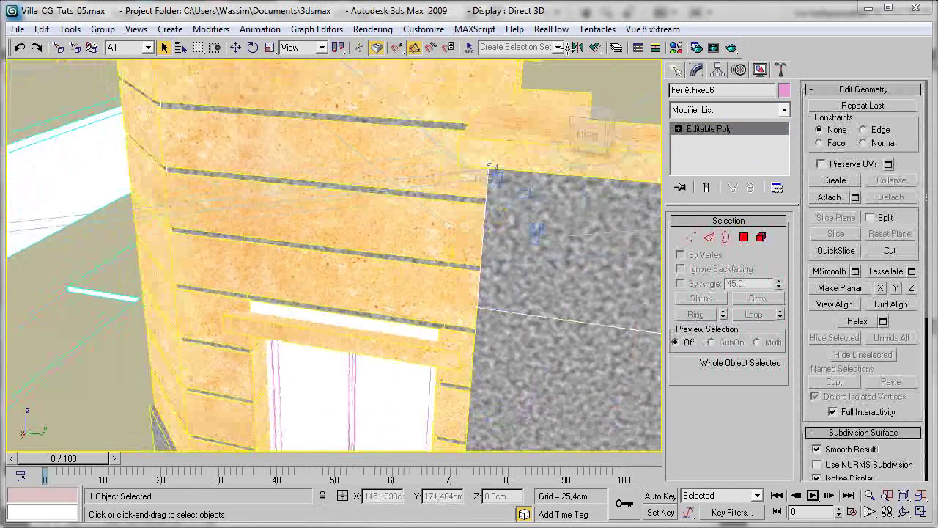
middle_click_drag(345, 341, 372, 291)
scroll(352, 306, "up", 5)
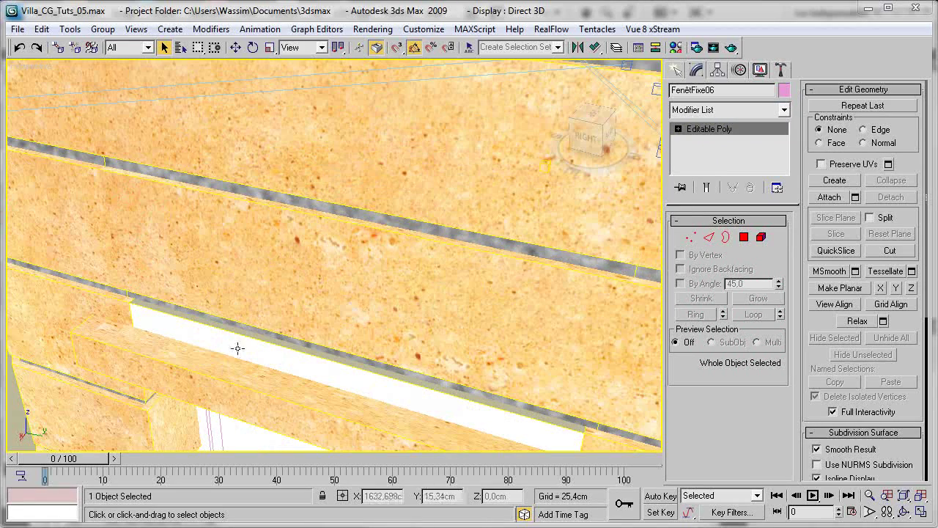
middle_click_drag(413, 376, 436, 375, "alt")
left_click(414, 396)
Try the Yellow_Parts_Wall material on the selected strip and browse the available modifiers.
key("m")
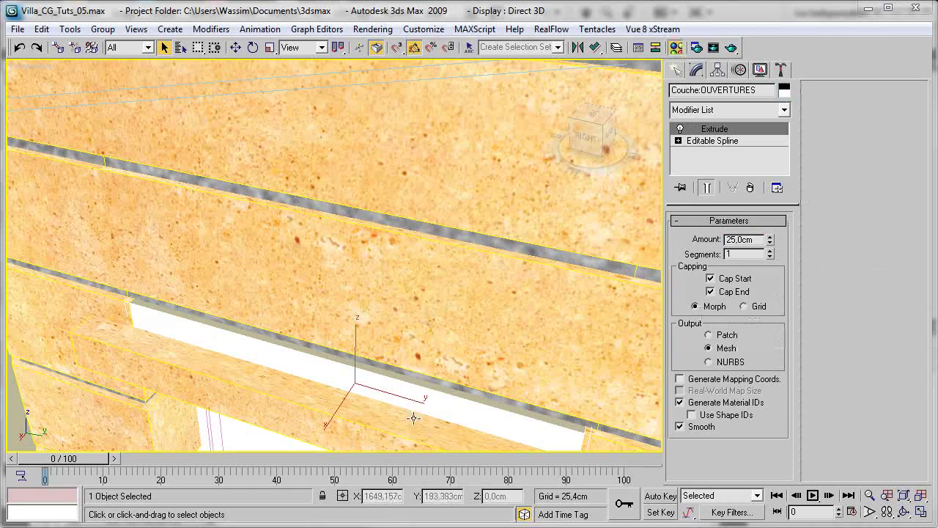
left_click(511, 180)
left_click(431, 218)
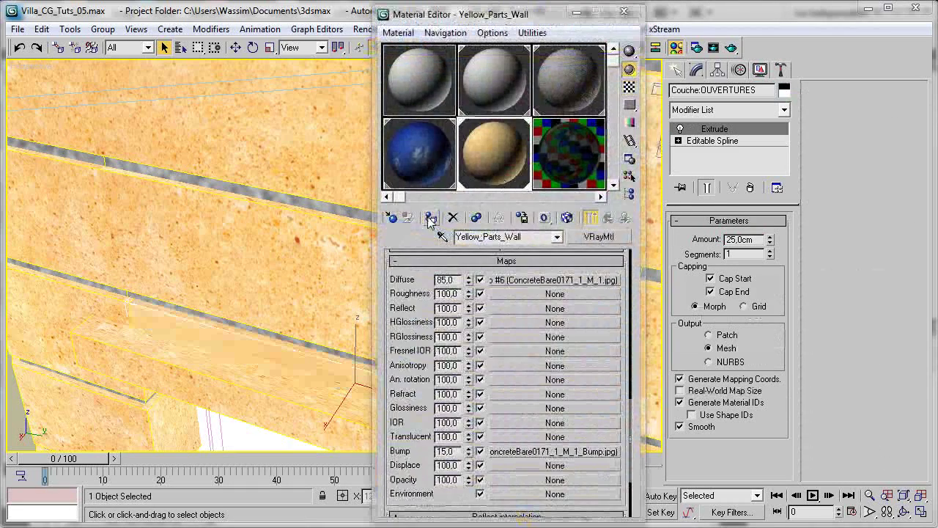
left_click(624, 12)
middle_click_drag(366, 322, 365, 287)
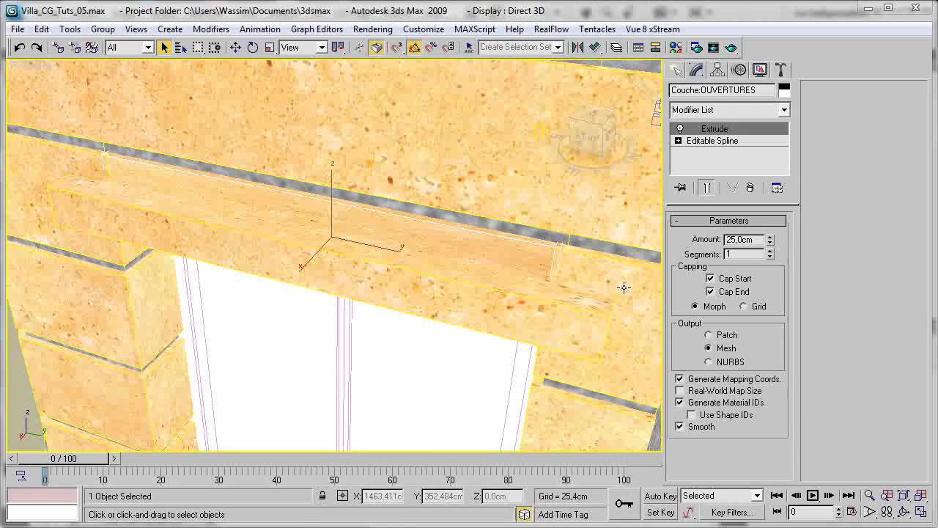
left_click(778, 110)
left_click_drag(785, 136, 796, 511)
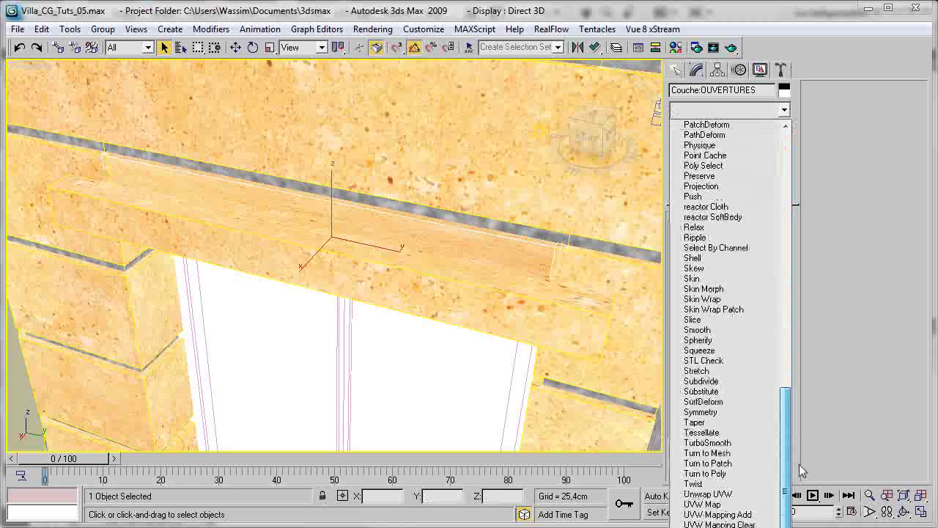
left_click(813, 430)
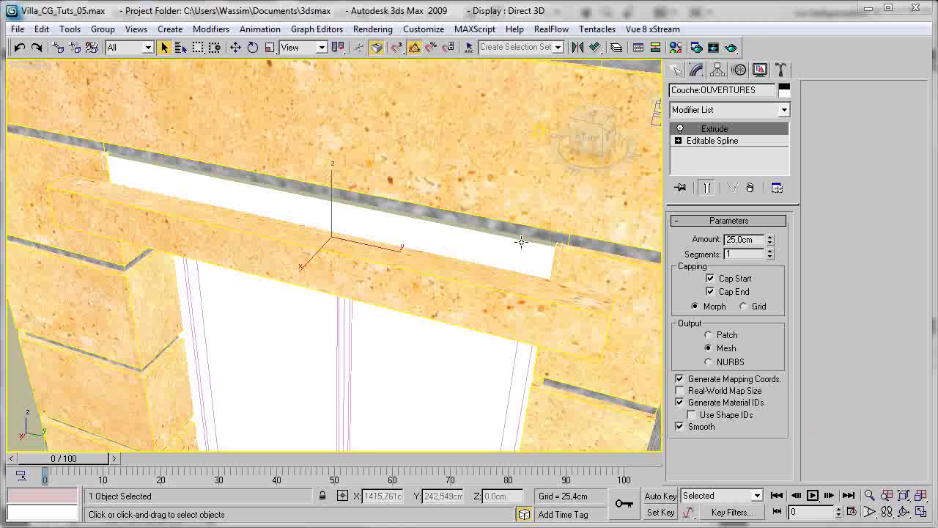
Assign the Yellow_Parts_Wall material to the selected strip above the window and close the Material Editor.
key("m")
left_click(430, 218)
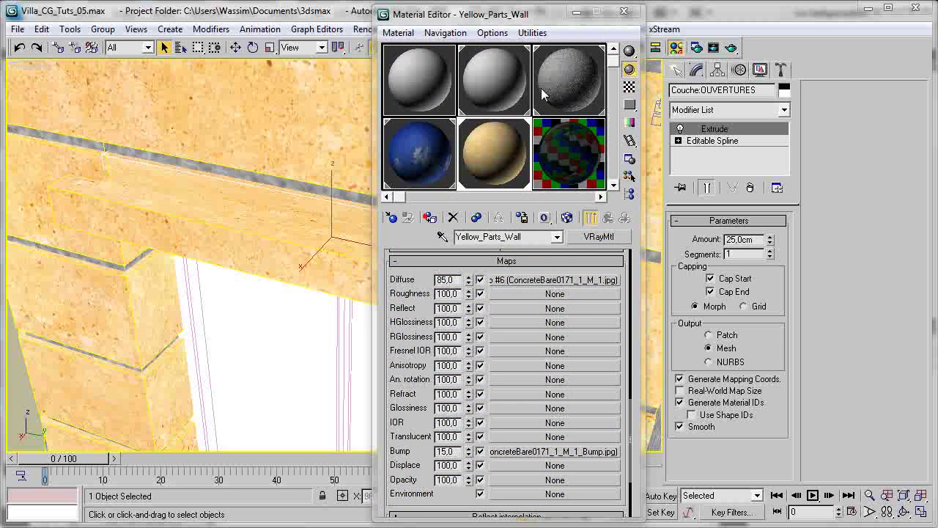
left_click(624, 11)
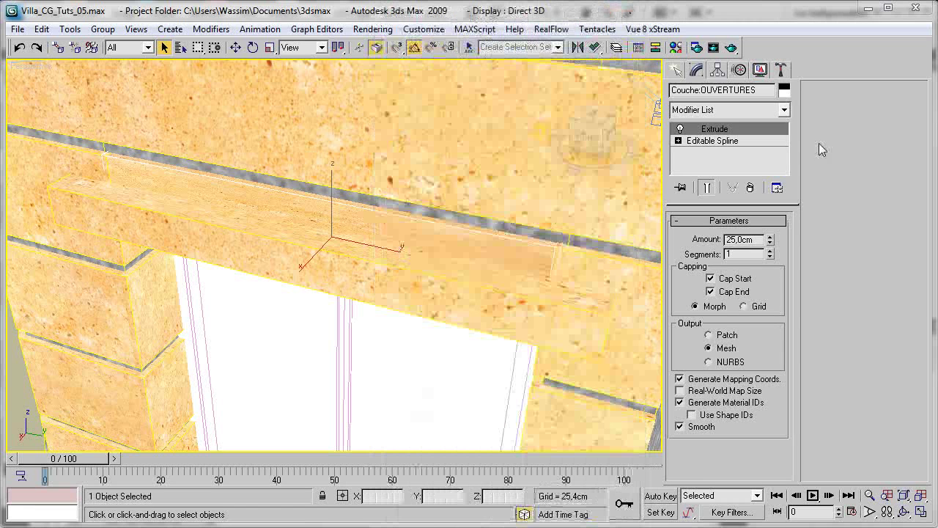
Add a UVW Map modifier to the strip and set its mapping to Box.
left_click(783, 109)
scroll(733, 439, "down", 15)
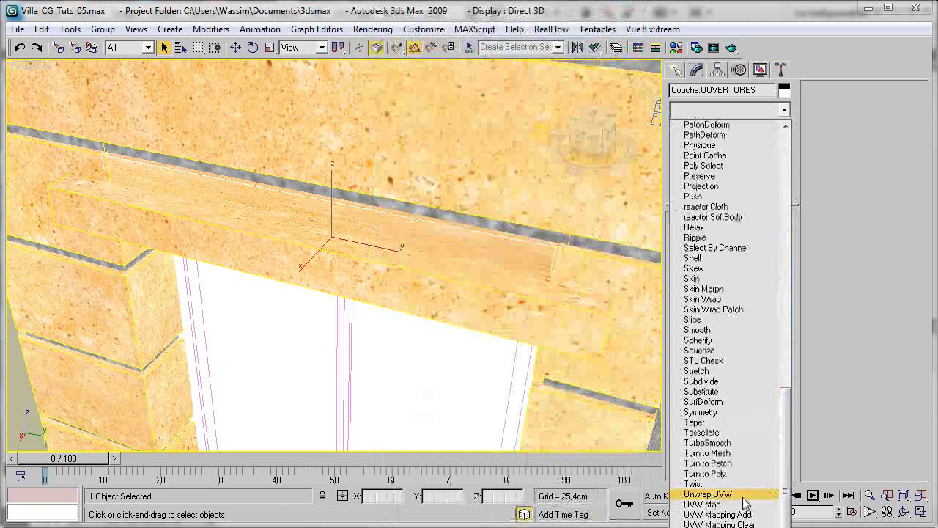
left_click(745, 504)
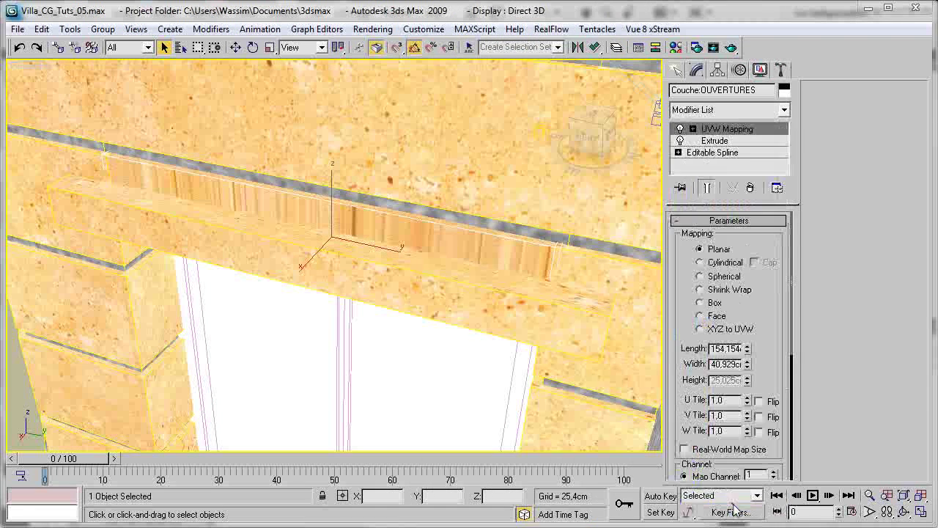
left_click(699, 302)
Adjust the strip's box mapping to about 335.8 cm length, 61.4 cm width and 91.6 cm height.
left_click_drag(746, 351, 745, 132)
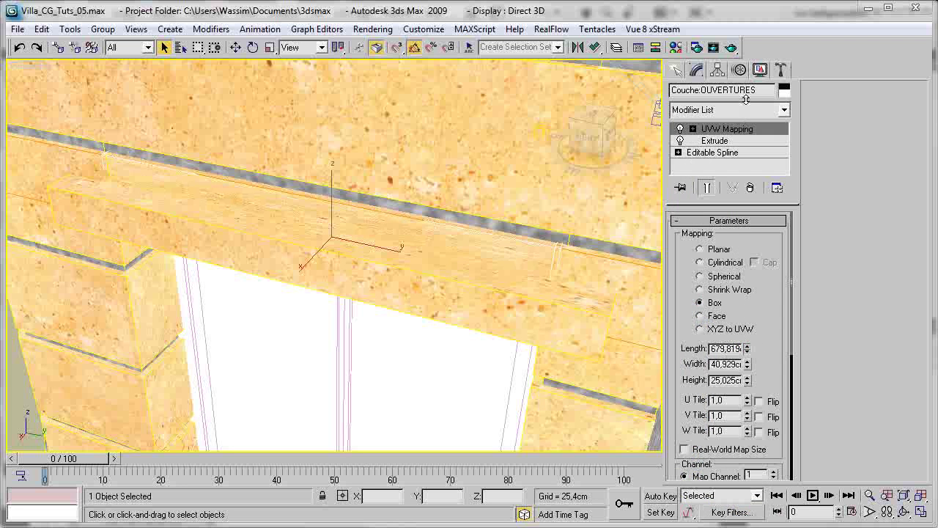
left_click_drag(746, 364, 744, 186)
left_click_drag(746, 348, 750, 387)
left_click_drag(747, 352, 751, 351)
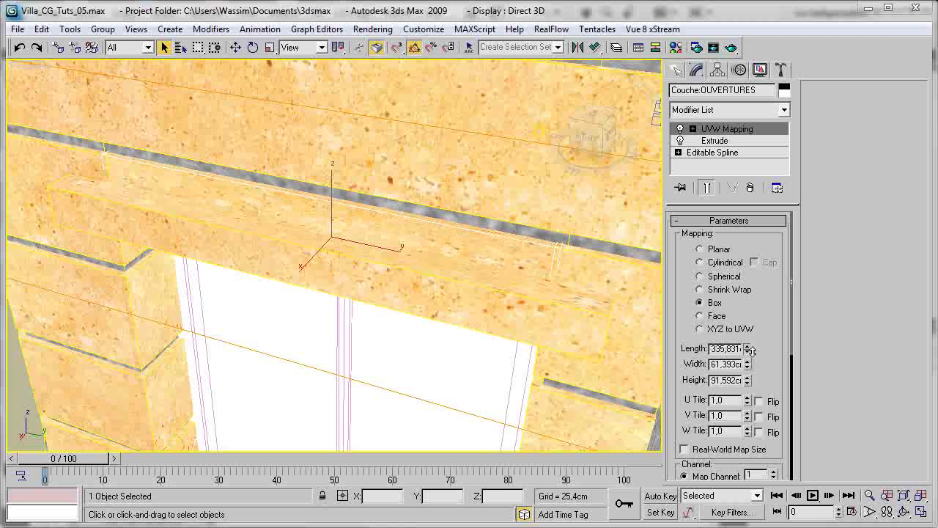
Select FenêtFixe04, the two-panel window below the strip, and convert it to an Editable Poly.
middle_click_drag(439, 230, 398, 300, "alt")
left_click(394, 294)
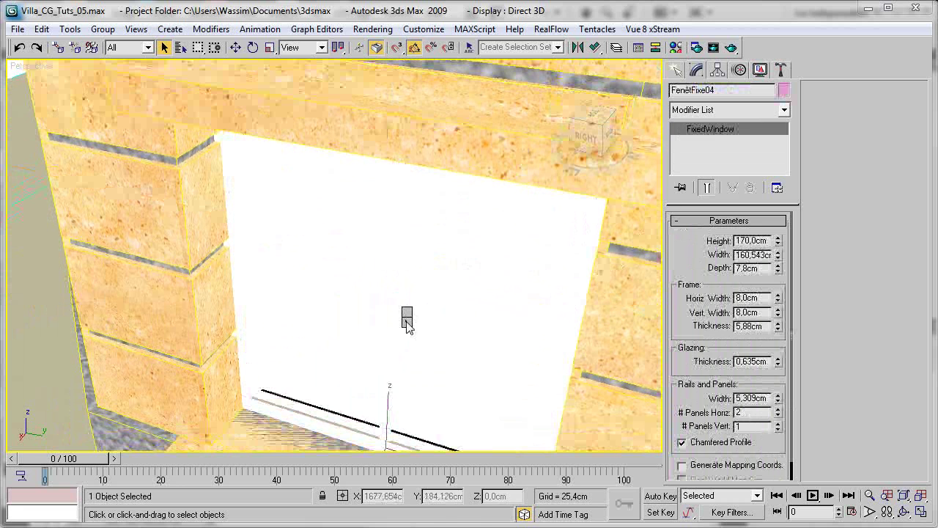
right_click(403, 314)
mouse_move(480, 455)
left_click(573, 466)
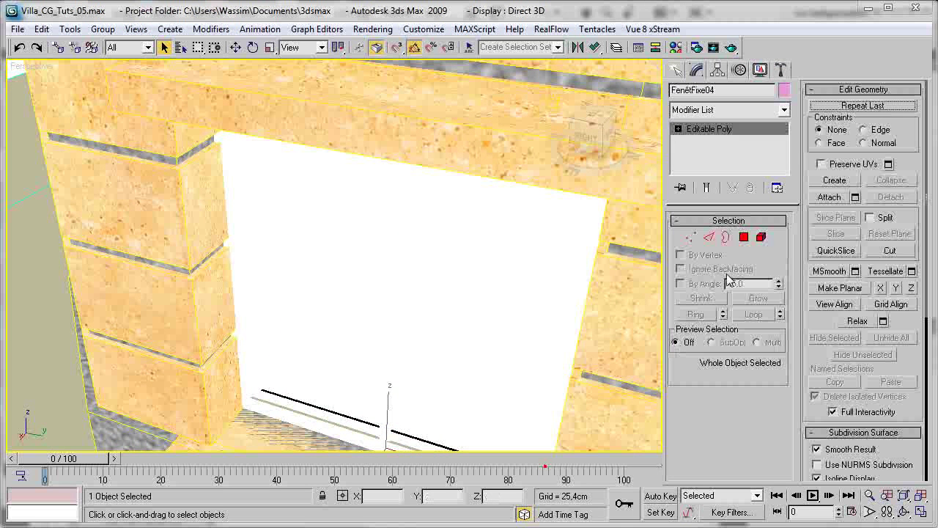
Select the glass polygon of FenêtFixe04 at polygon level and set its material ID to 1.
left_click(513, 282)
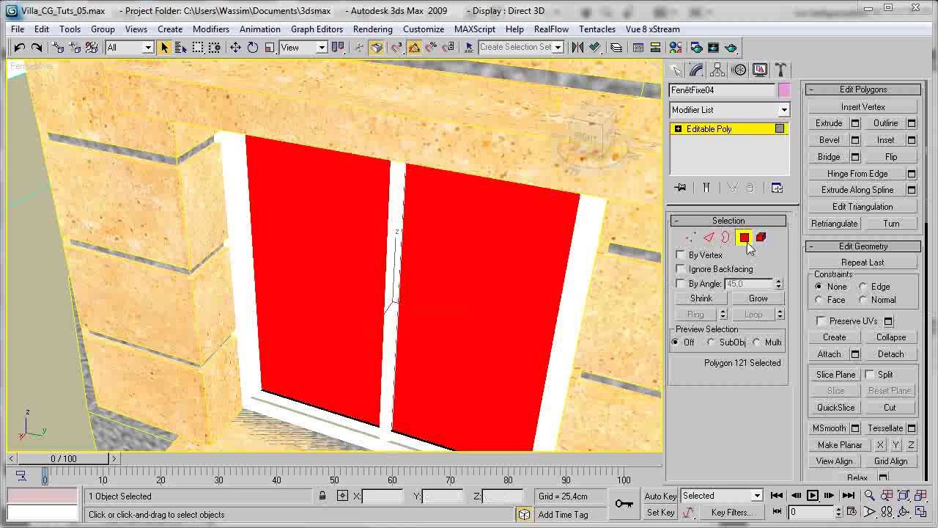
scroll(902, 310, "down", 10)
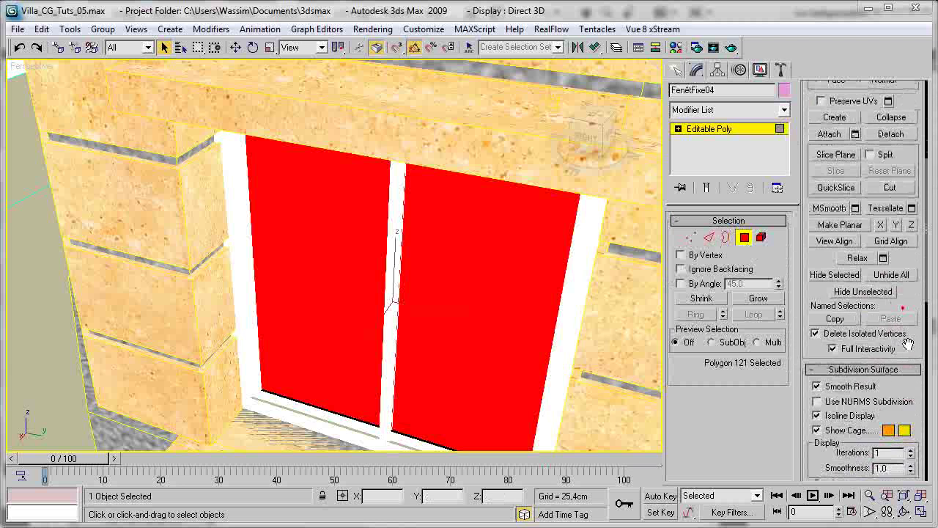
left_click(863, 389)
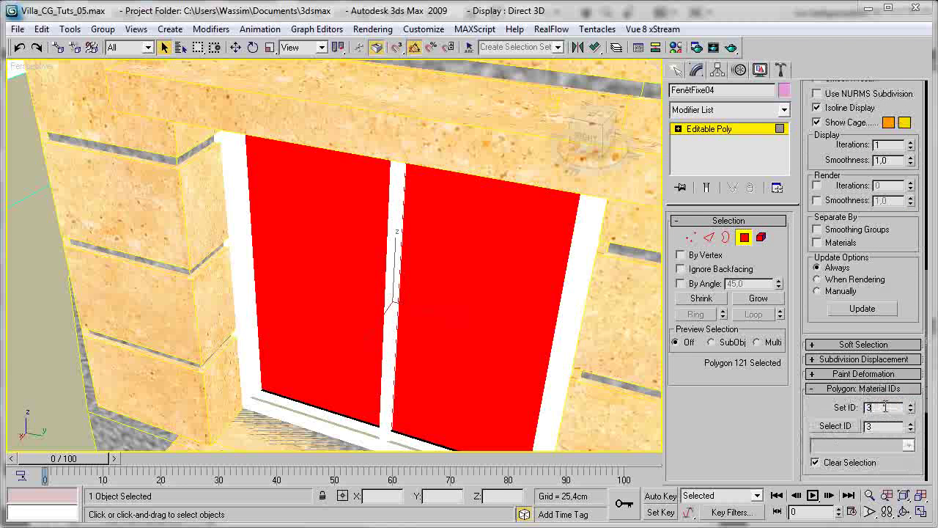
double_click(872, 406)
middle_click_drag(576, 384, 570, 376)
Invert the selection to FenêtFixe04's frame polygons, set their material ID to 2 and leave polygon level.
key("ctrl+i")
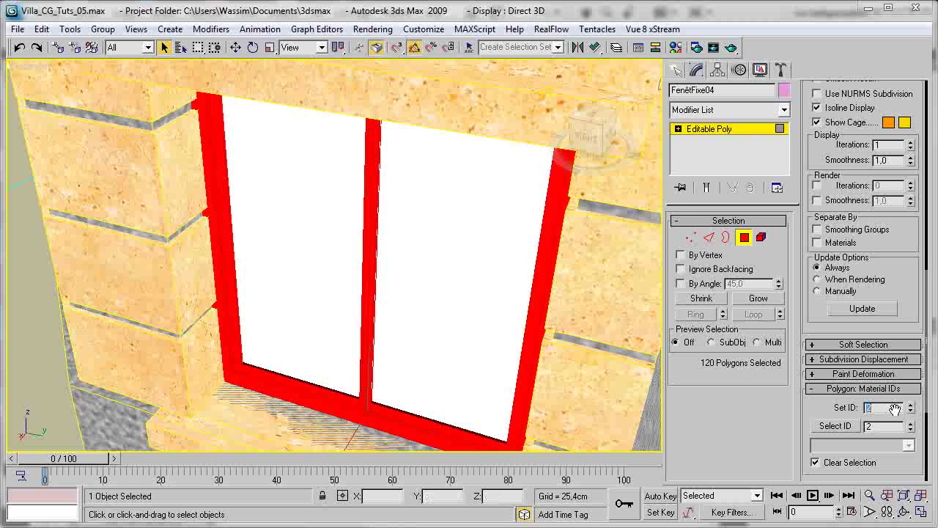
scroll(301, 266, "down", 10)
middle_click_drag(352, 272, 344, 292)
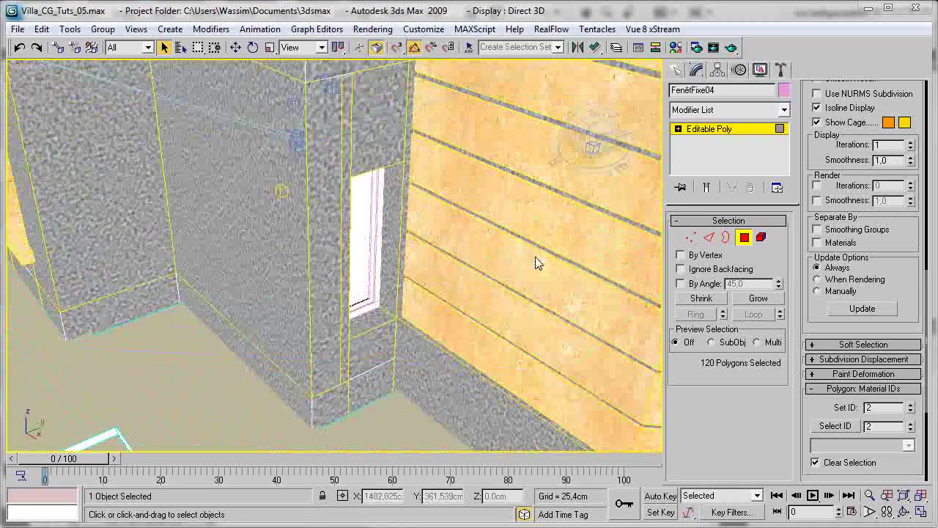
left_click(744, 236)
Select FenêtFixe05, the narrow single-panel window in the grey wall recess, and convert it to an Editable Poly.
scroll(454, 264, "up", 5)
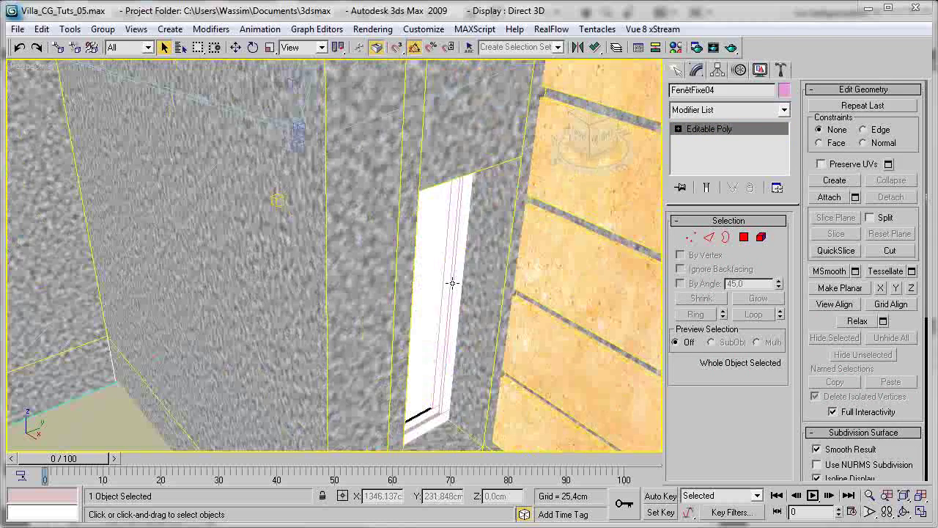
left_click(348, 279)
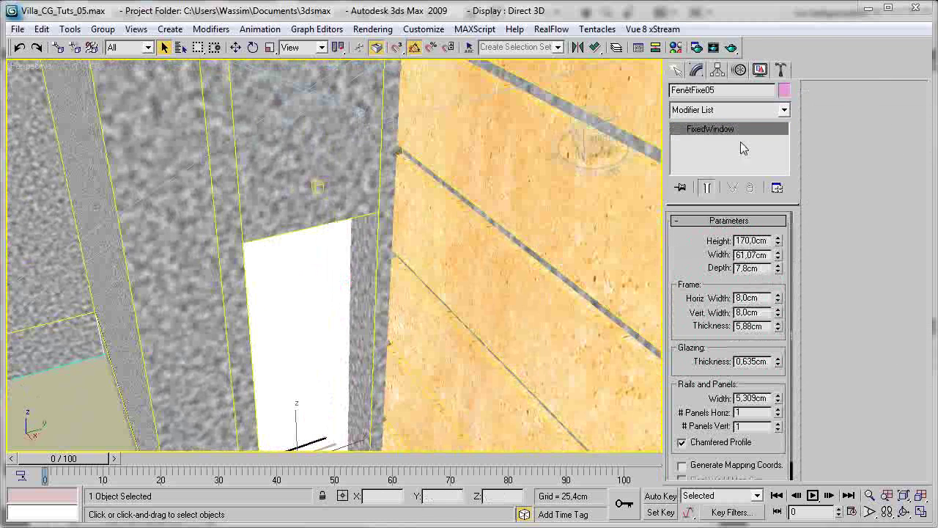
right_click(282, 313)
mouse_move(358, 448)
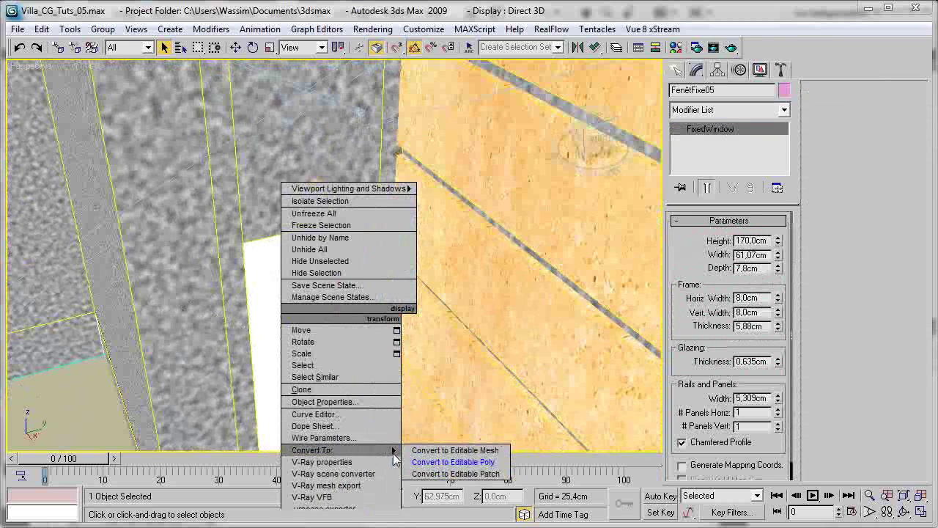
left_click(418, 460)
Open the Material Editor, move it aside from the villa's windows and activate the Windows material.
scroll(381, 287, "down", 5)
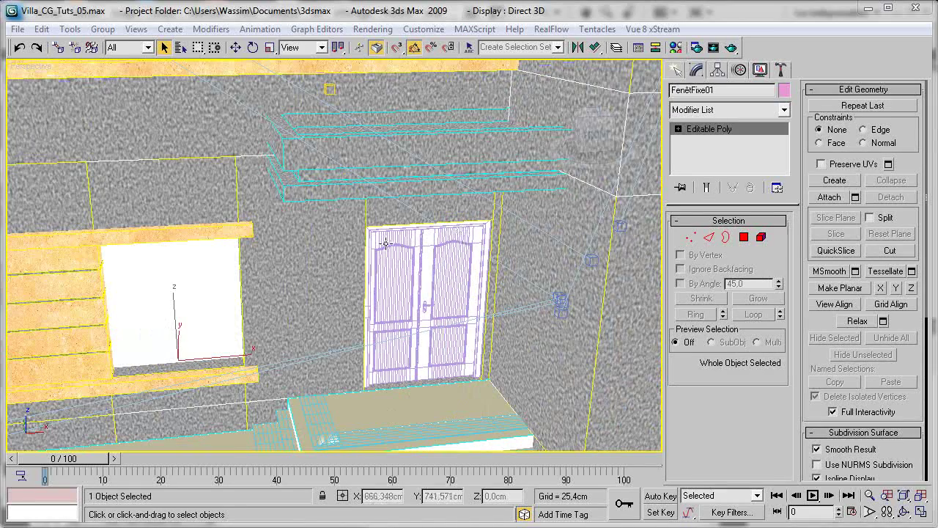
middle_click_drag(383, 253, 312, 286)
scroll(369, 285, "down", 5)
left_click_drag(0, 0, 0, 0)
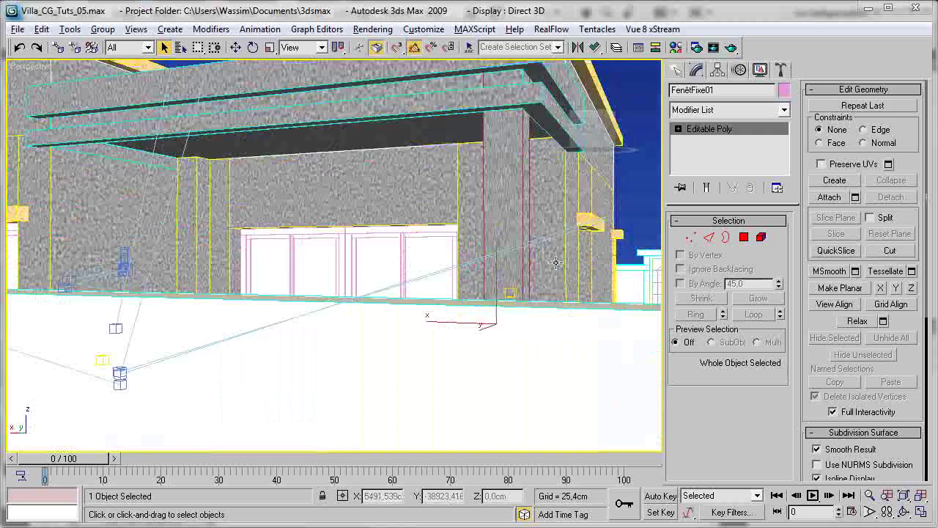
middle_click_drag(555, 262, 349, 275, "alt")
key("m")
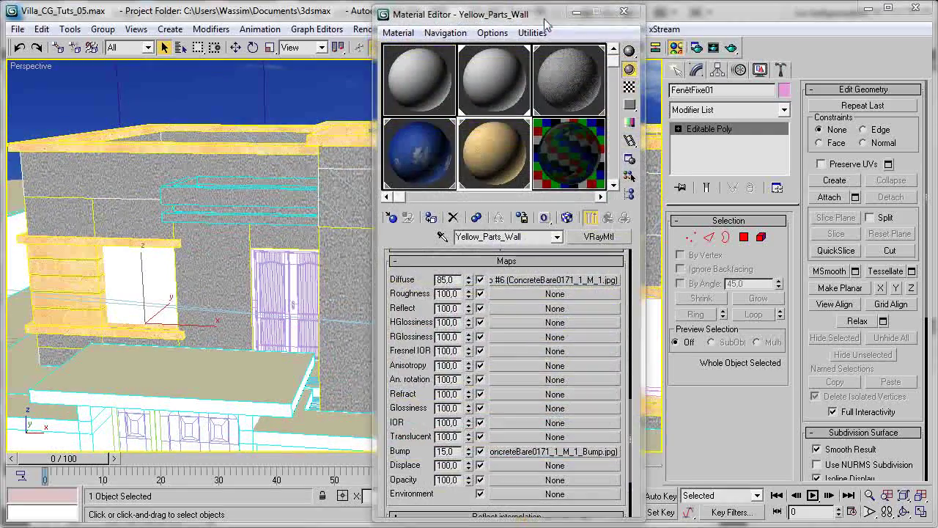
left_click_drag(469, 24, 271, 23)
left_click(379, 189)
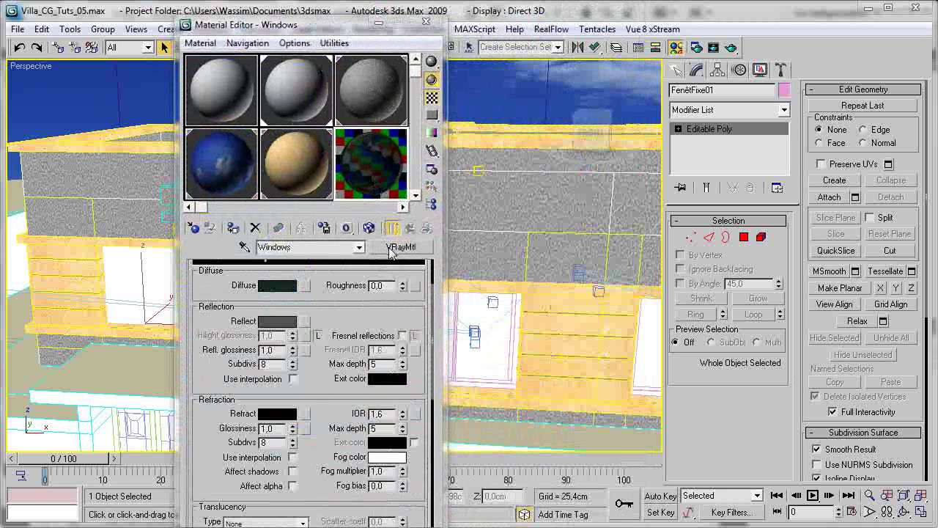
left_click(392, 247)
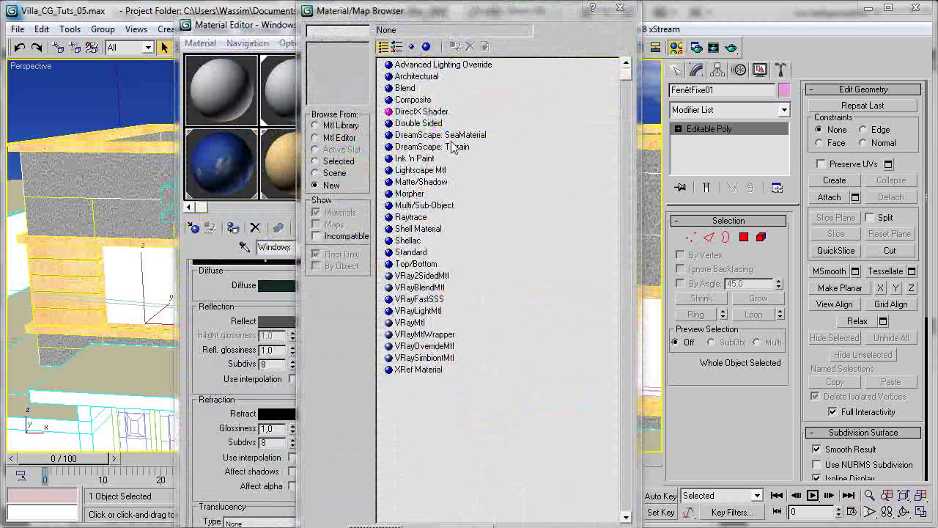
left_click(427, 206)
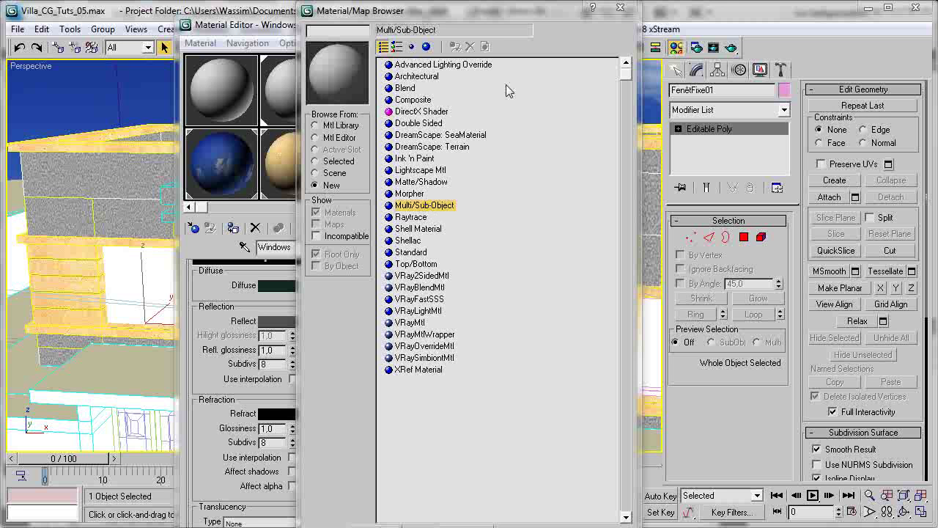
left_click(620, 8)
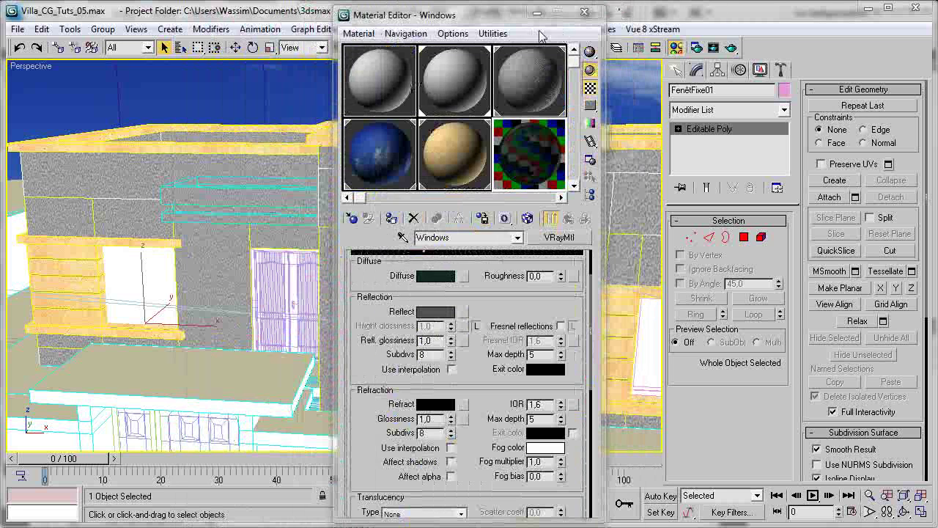
left_click(580, 17)
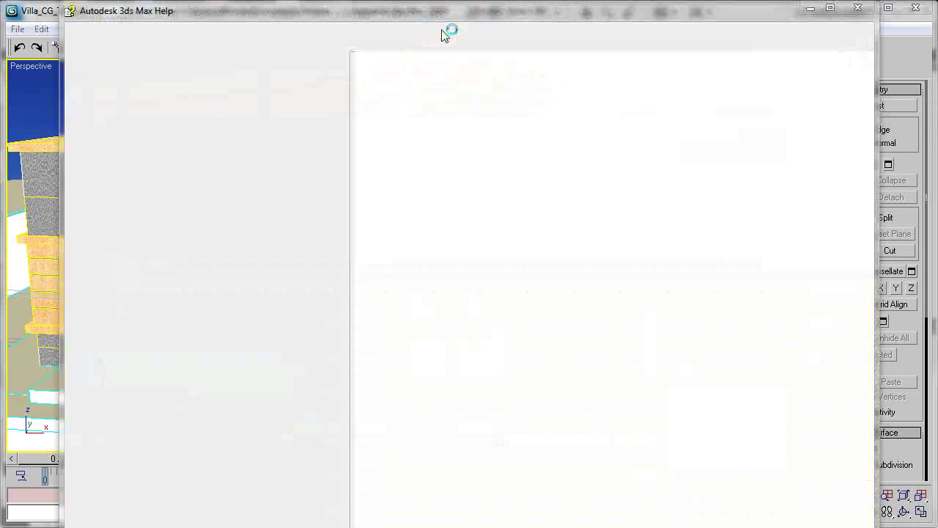
Search the 3ds Max Help for "multi sub object" and open the Multi/Sub-Object Material topic.
mouse_move(432, 19)
left_mouse_down()
mouse_move(445, 52)
mouse_move(448, 20)
left_mouse_up()
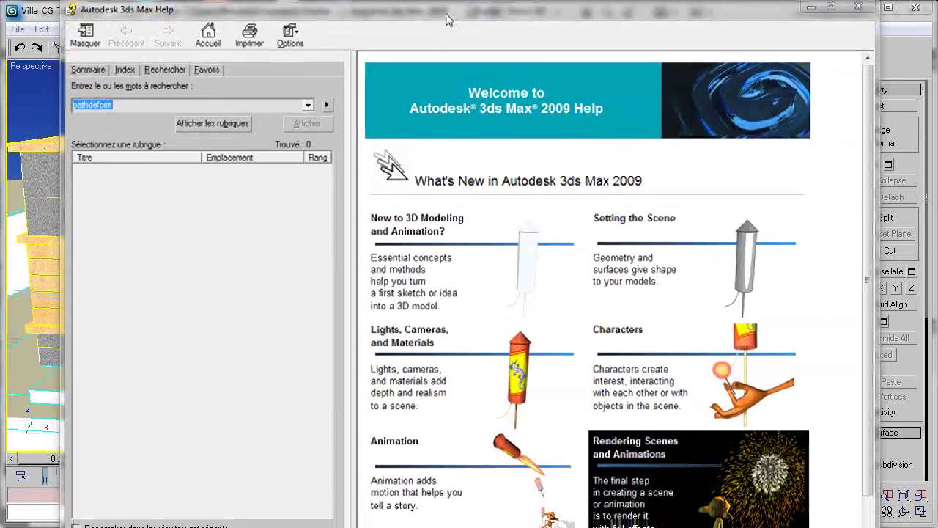
mouse_move(438, 527)
left_mouse_down()
mouse_move(437, 517)
mouse_move(437, 527)
left_mouse_up()
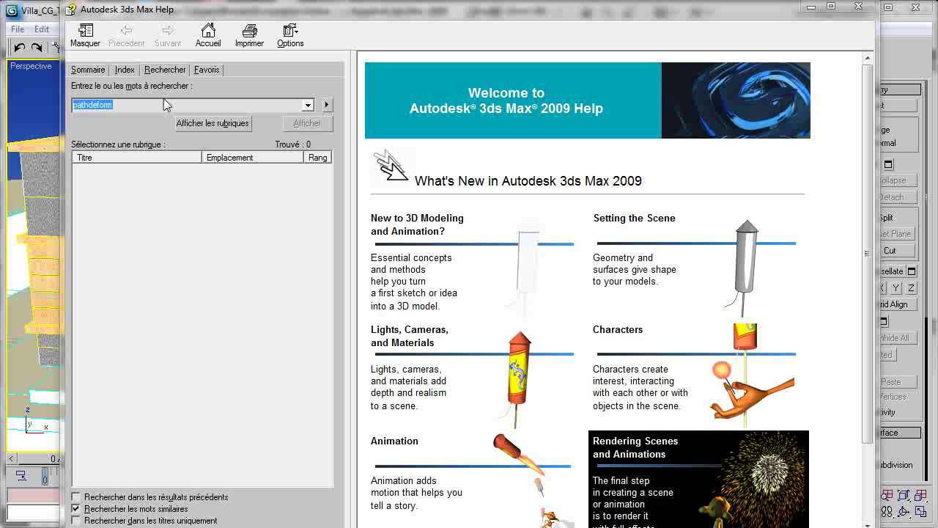
type("multi sub object")
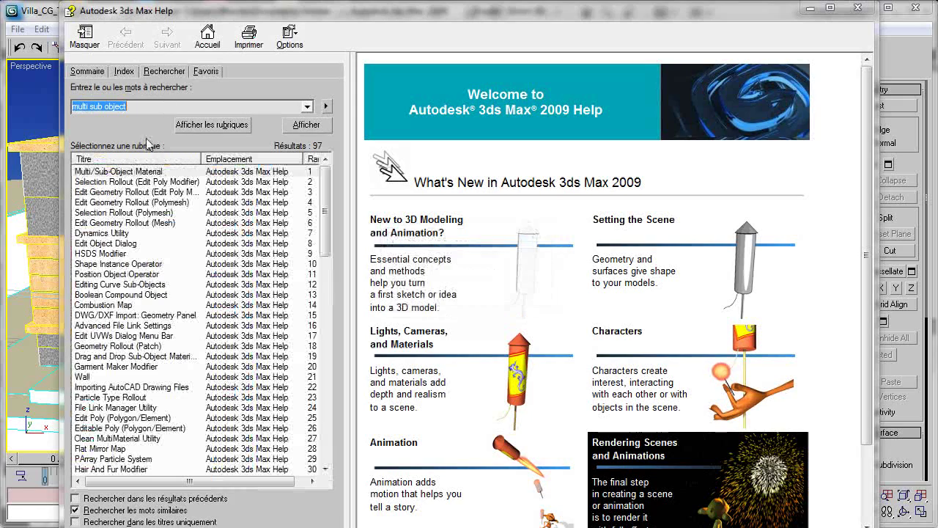
double_click(136, 174)
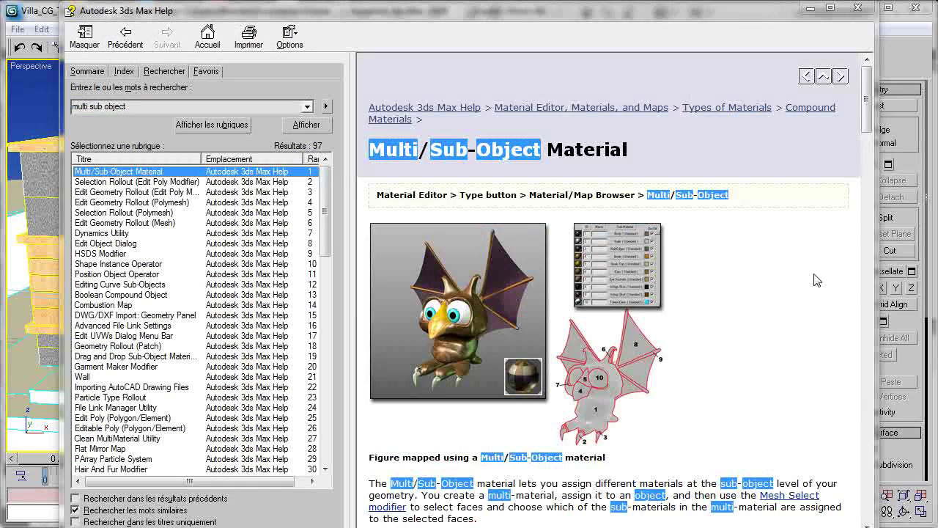
Skim the procedures in the Multi/Sub-Object Material topic and widen the list of search results.
scroll(725, 263, "down", 20)
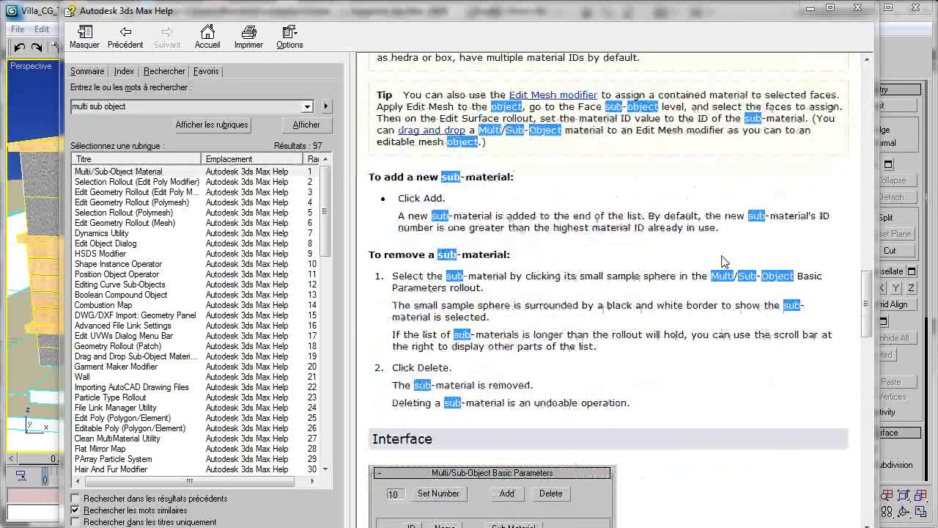
scroll(722, 262, "down", 8)
scroll(721, 262, "up", 20)
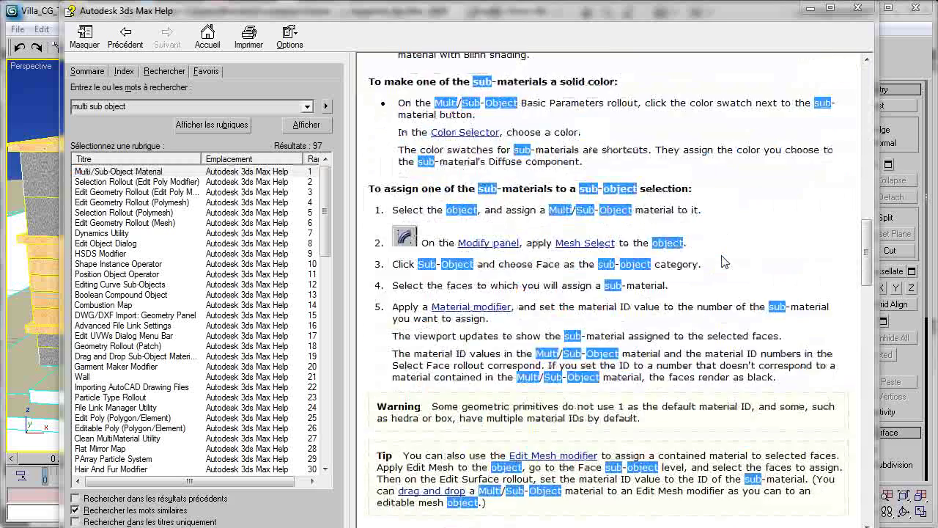
scroll(722, 256, "up", 3)
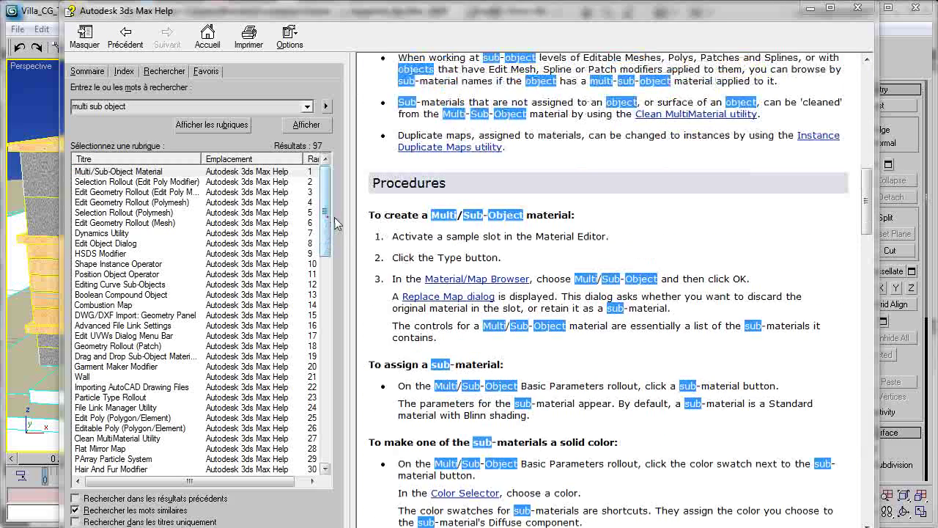
left_click_drag(353, 217, 401, 208)
scroll(382, 238, "down", 3)
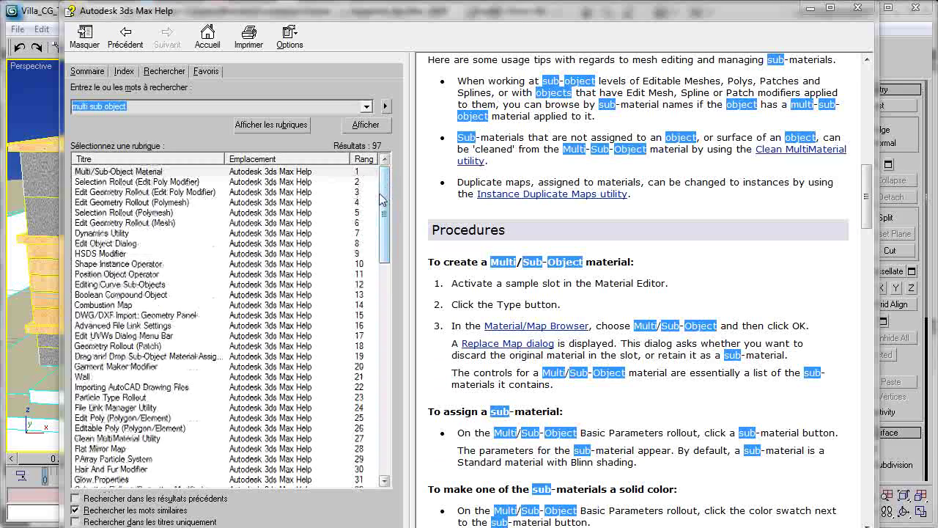
scroll(389, 225, "down", 3)
left_click_drag(388, 226, 385, 206)
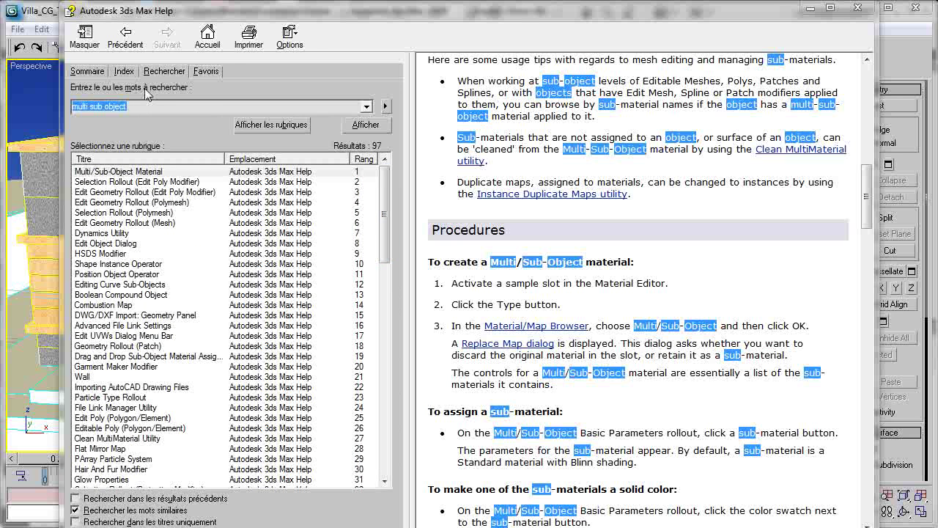
Browse the help's table of contents, open the Glossary topic and expand all the chapters.
left_click(91, 72)
left_click(79, 91)
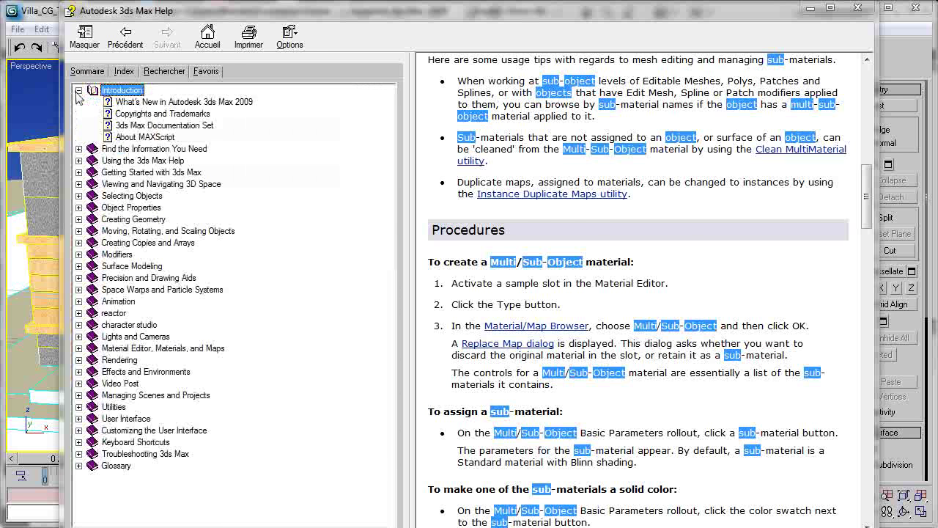
left_click(79, 91)
left_click(117, 418)
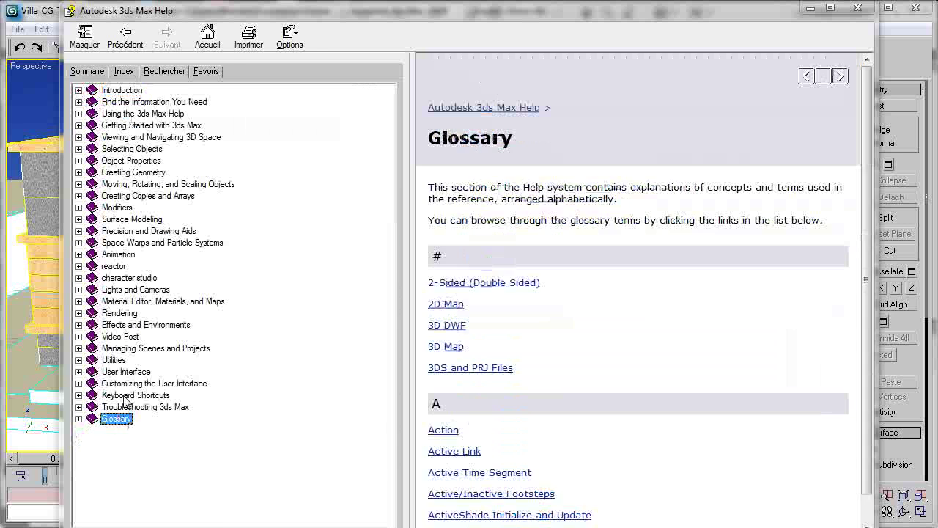
right_click(88, 91)
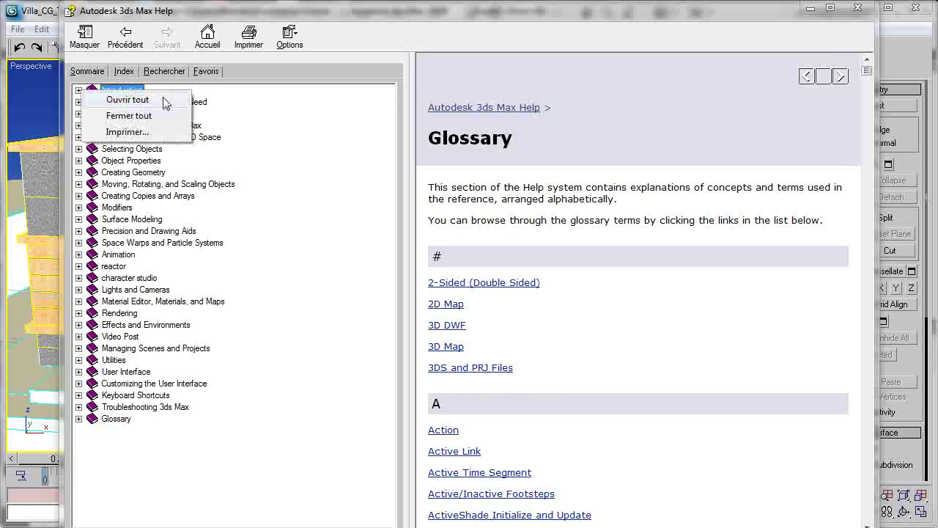
left_click(128, 100)
left_click_drag(390, 105, 410, 84)
scroll(554, 235, "down", 10)
scroll(554, 235, "up", 10)
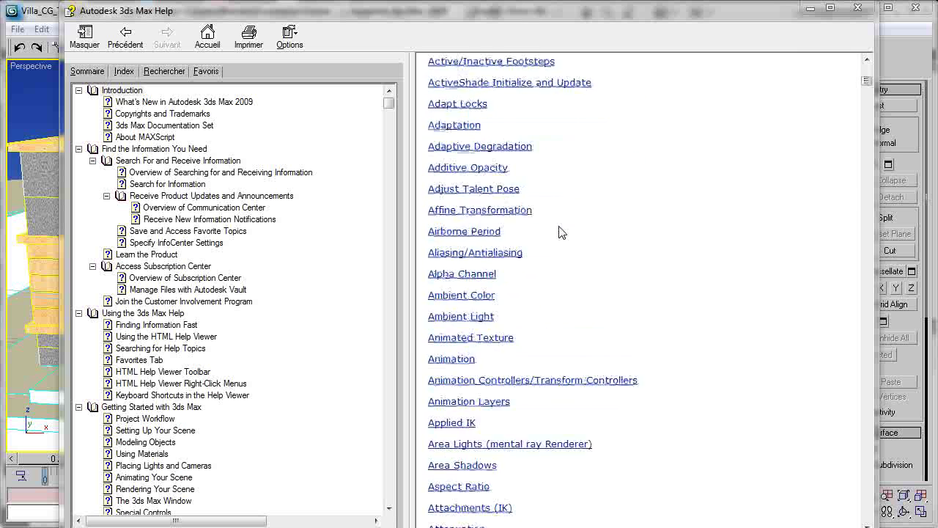
left_click_drag(866, 74, 820, 52)
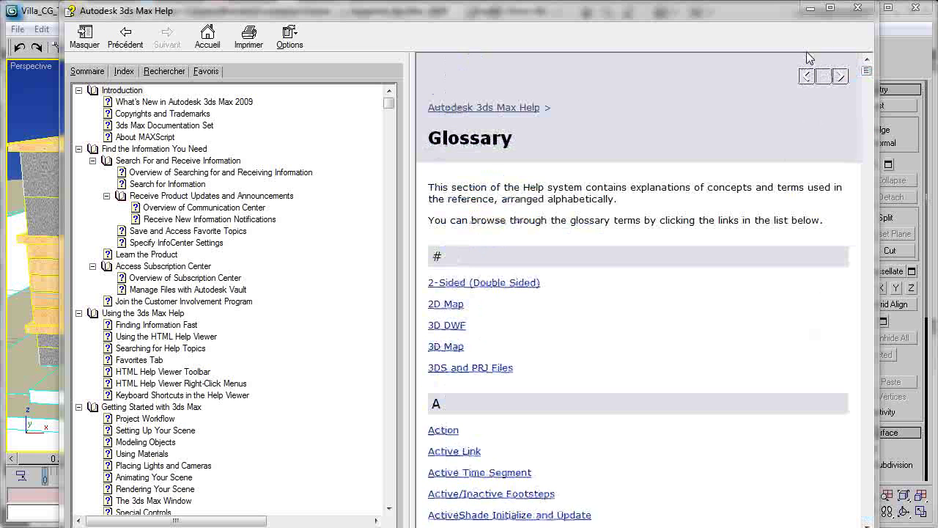
Return to the Multi/Sub-Object Material topic through the earlier search and read its introductory text on assigning materials at sub-object level.
left_click(164, 71)
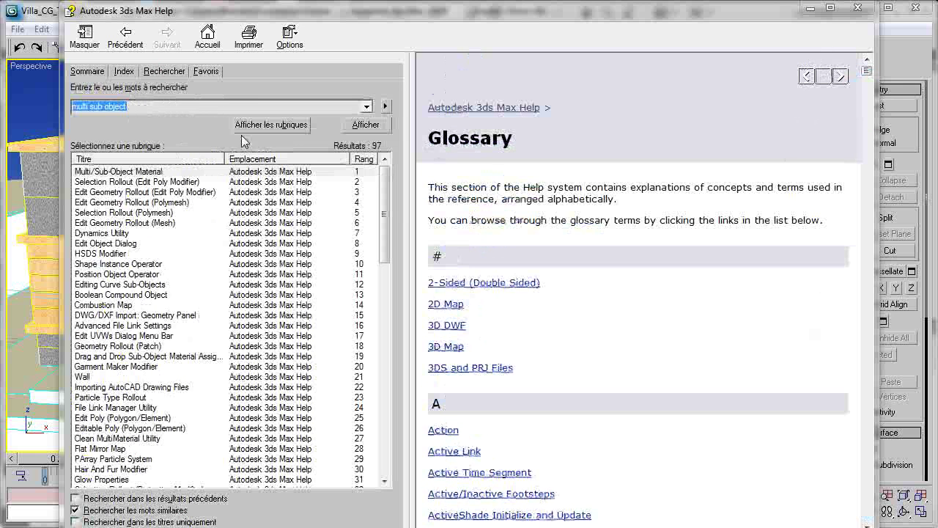
left_click(365, 124)
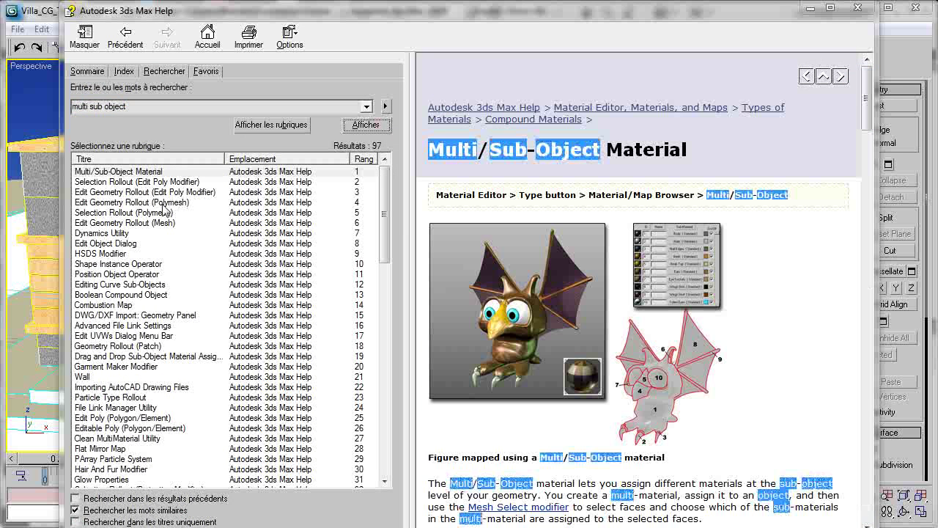
left_click_drag(575, 14, 535, 10)
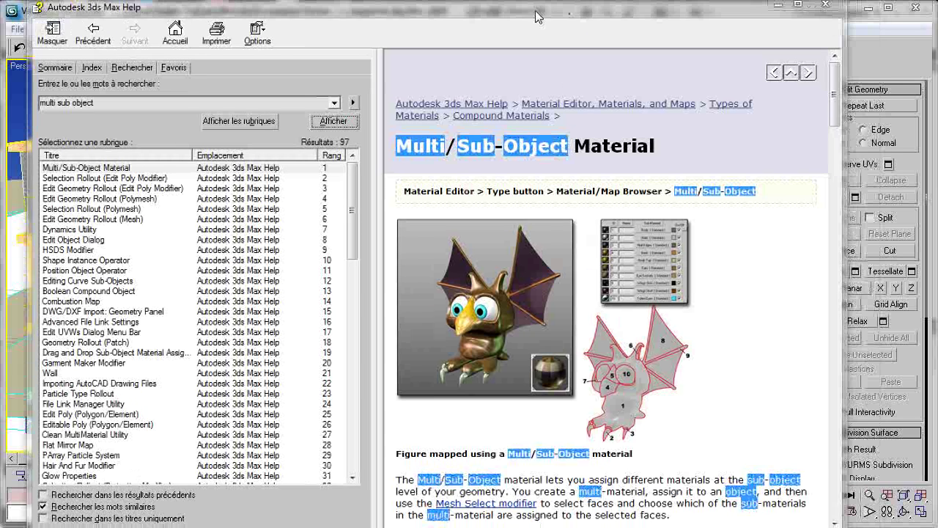
scroll(540, 237, "down", 2)
scroll(576, 256, "down", 2)
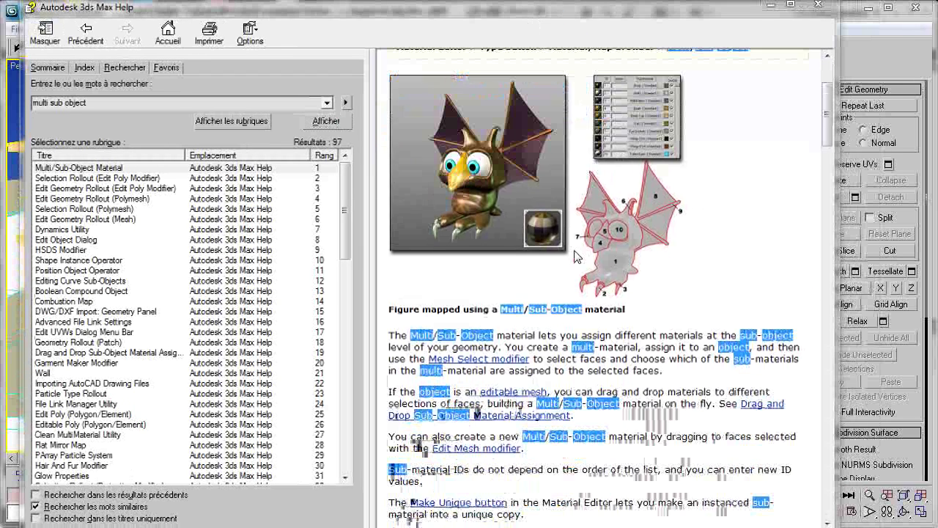
left_click_drag(390, 339, 580, 338)
left_click(612, 340)
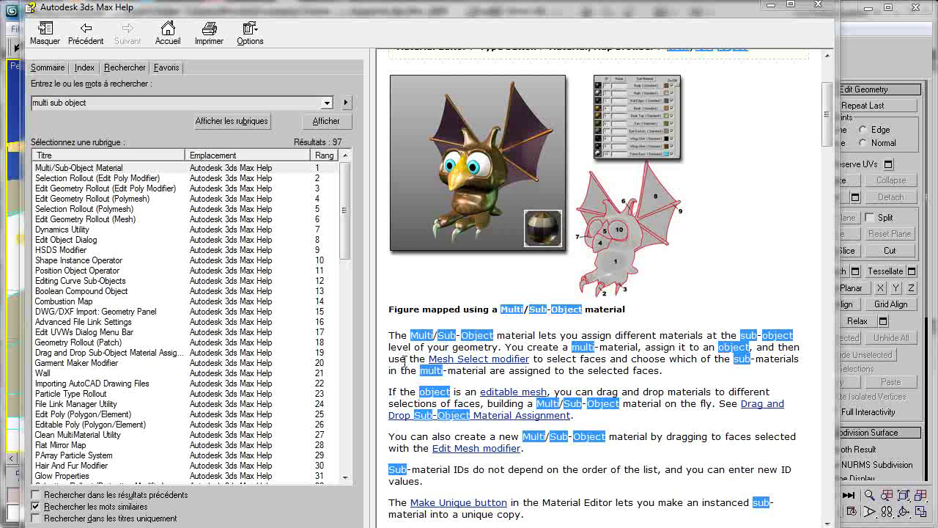
left_click_drag(539, 358, 706, 365)
left_click(735, 360)
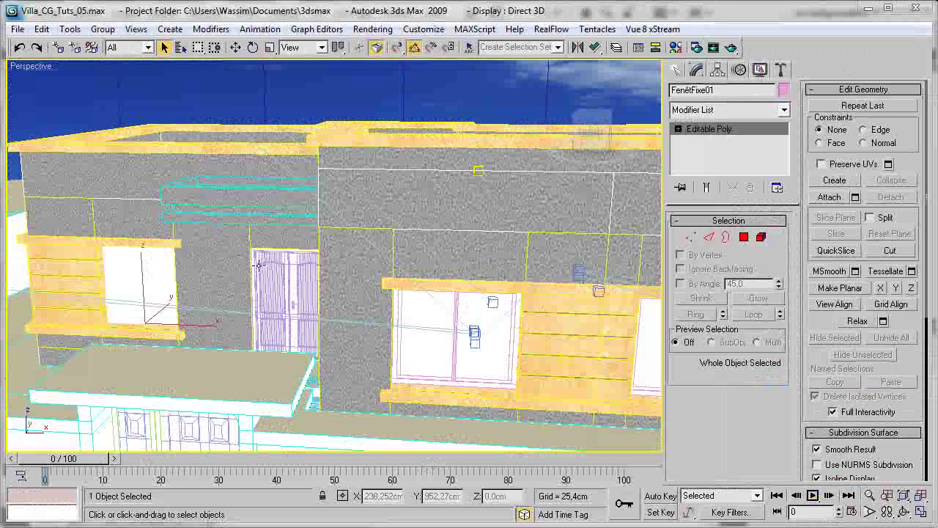
Change the Windows material's type from VRayMtl to Multi/Sub-Object, keeping the old material as a sub-material.
scroll(381, 278, "up", 5)
key("m")
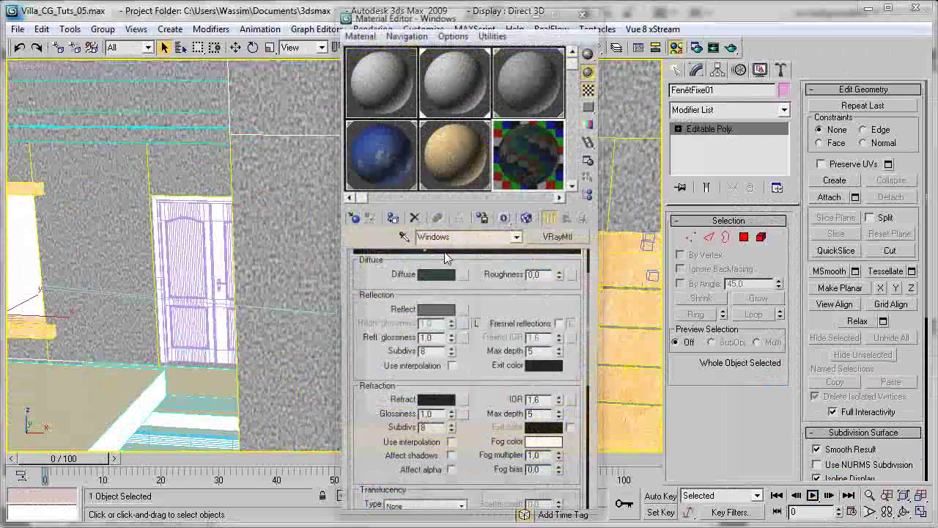
double_click(447, 208)
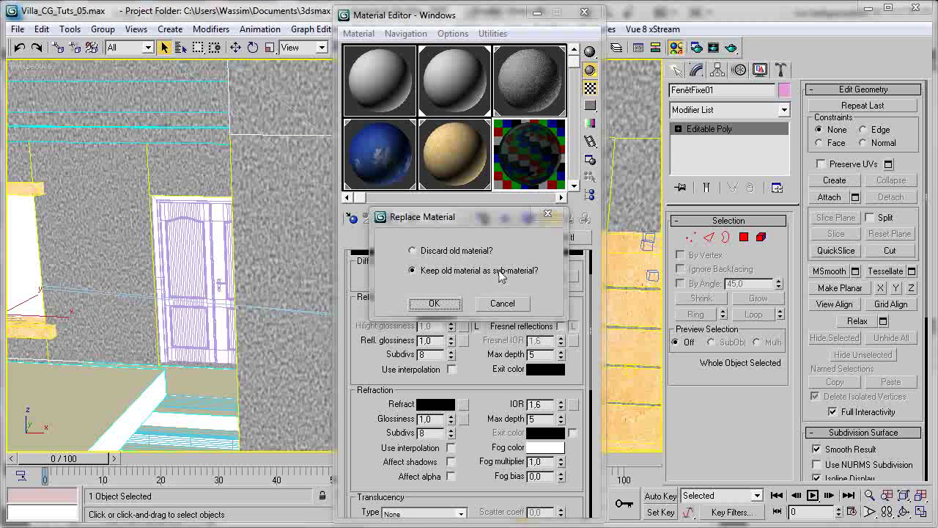
left_click(432, 302)
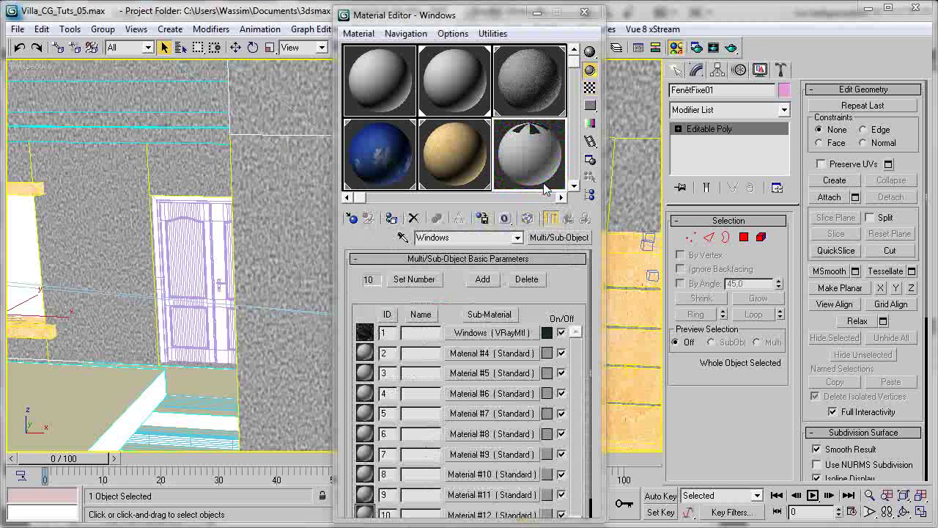
Set the number of sub-materials in the Windows Multi/Sub-Object material to 2.
left_click(414, 279)
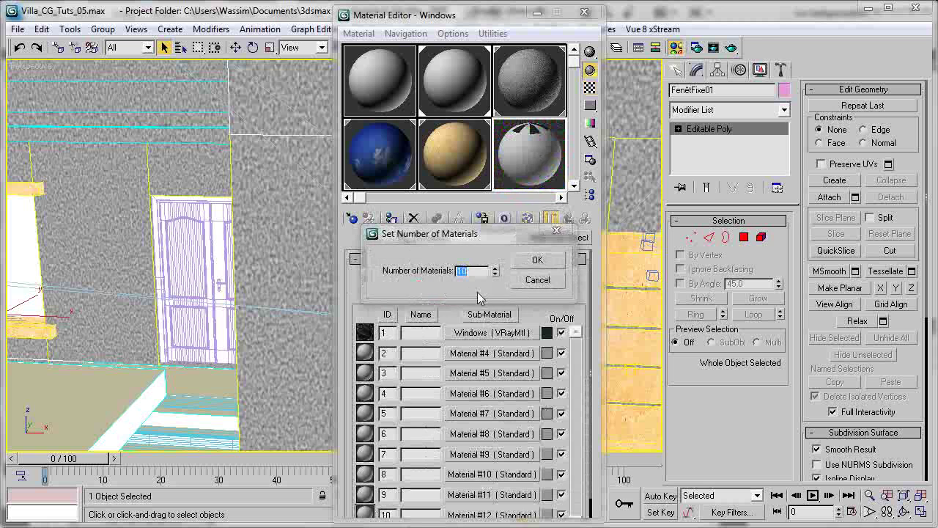
type("2")
left_click_drag(481, 245, 502, 311)
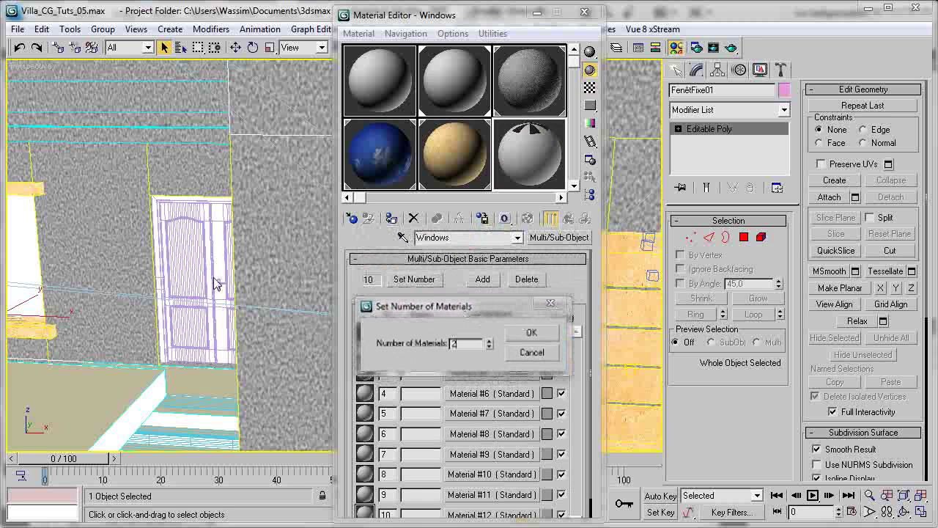
left_click(530, 332)
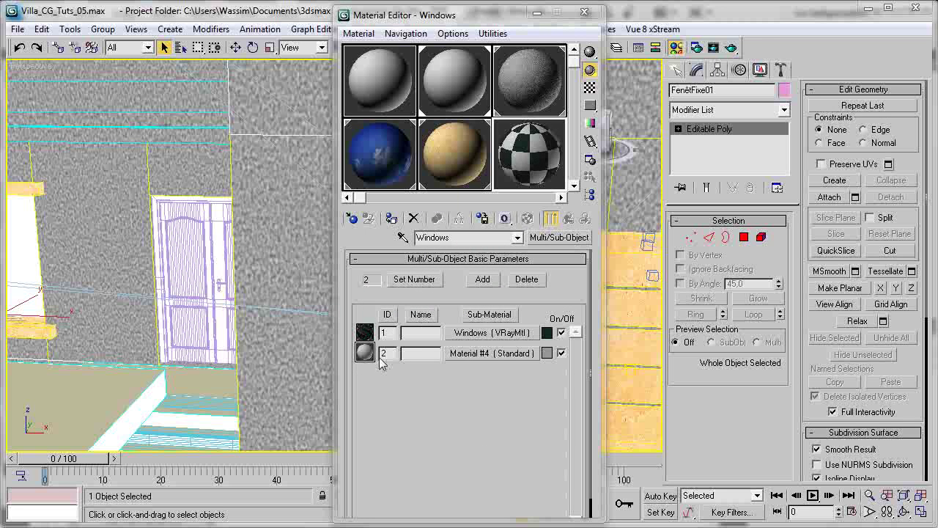
Close the Material Editor and try to select the window near the front door directly in the perspective view.
middle_click_drag(22, 219, 333, 293)
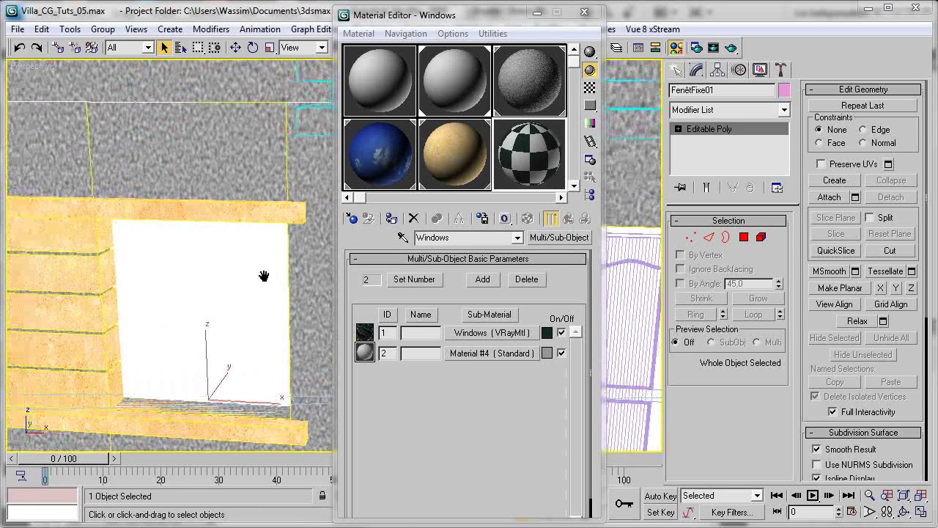
middle_click_drag(268, 286, 262, 270)
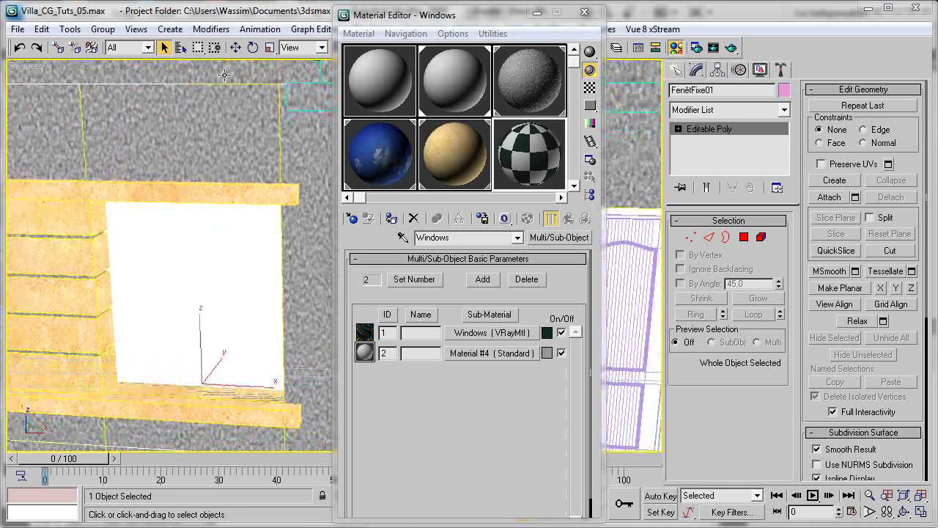
left_click(584, 12)
scroll(268, 278, "down", 5)
left_click(311, 293)
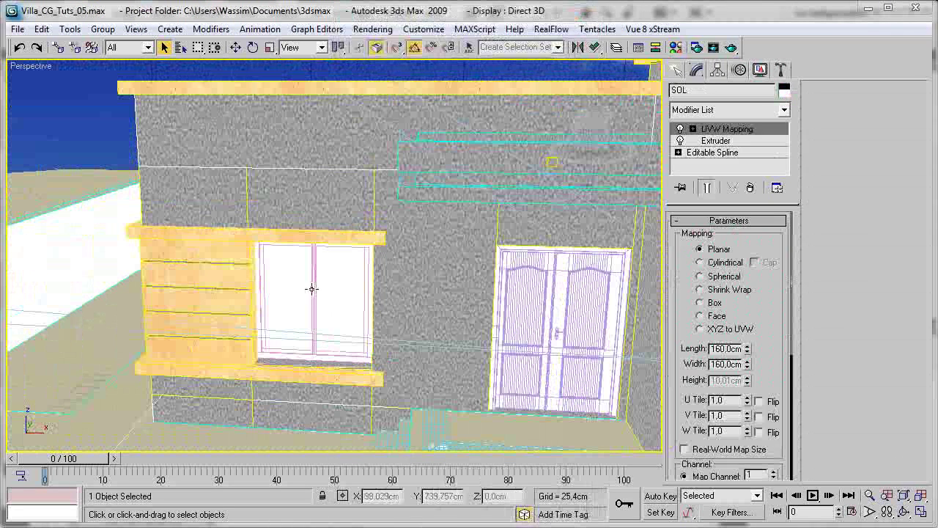
left_click(311, 293)
left_click(311, 293)
left_click(311, 293)
left_click(275, 344)
left_click(272, 345)
left_click(274, 298)
middle_click_drag(304, 287, 341, 292, "alt")
left_click(344, 292)
left_click(344, 291)
middle_click_drag(524, 278, 407, 307, "alt")
left_click(387, 339)
left_click(386, 339)
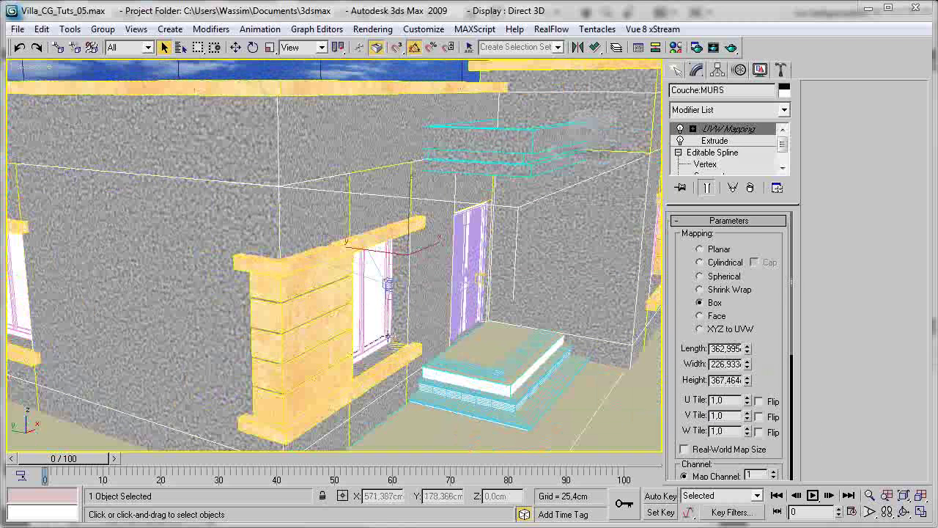
left_click(386, 339)
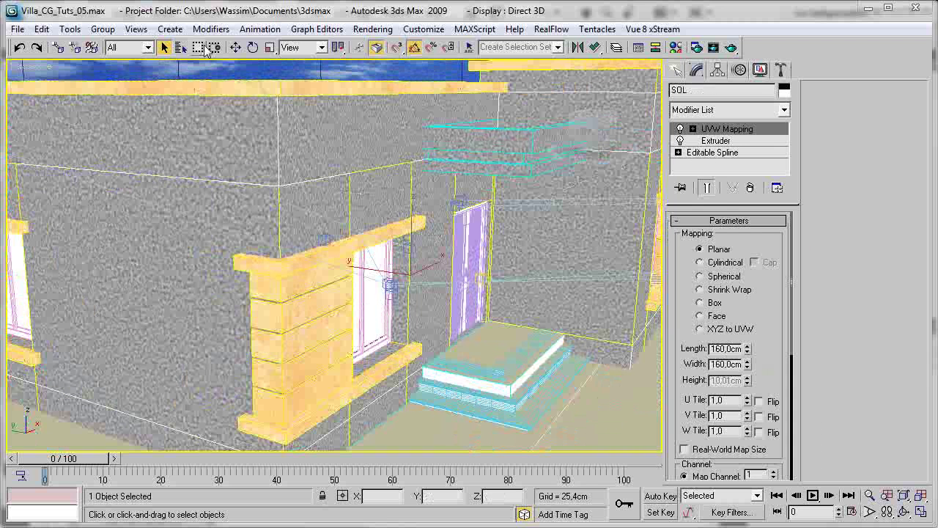
Select all the window objects whose names start with FenêtFixe from the scene object list.
left_click(181, 47)
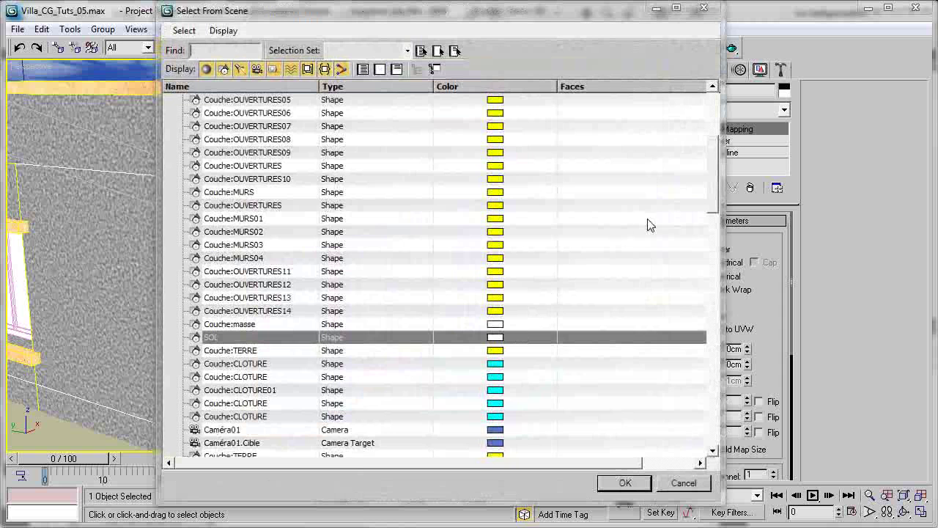
left_click_drag(709, 187, 711, 242)
left_click_drag(494, 232, 489, 286)
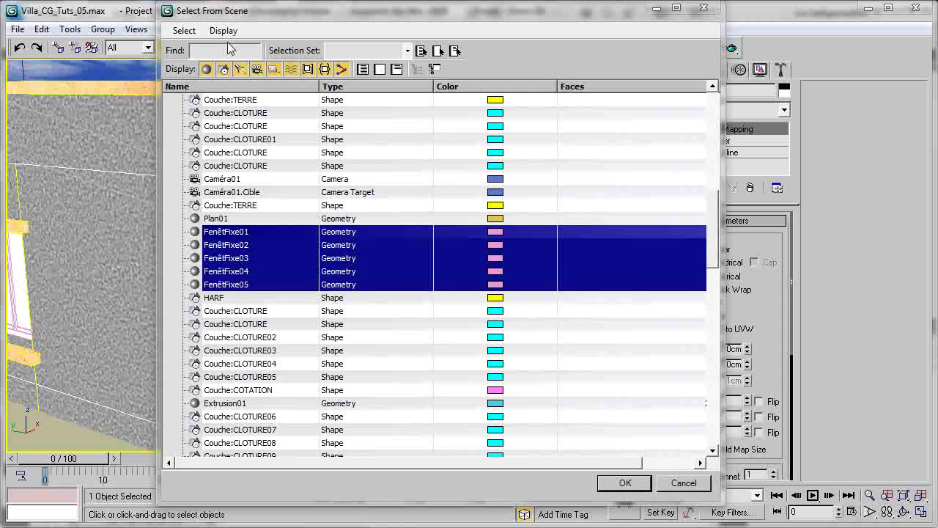
left_click(195, 48)
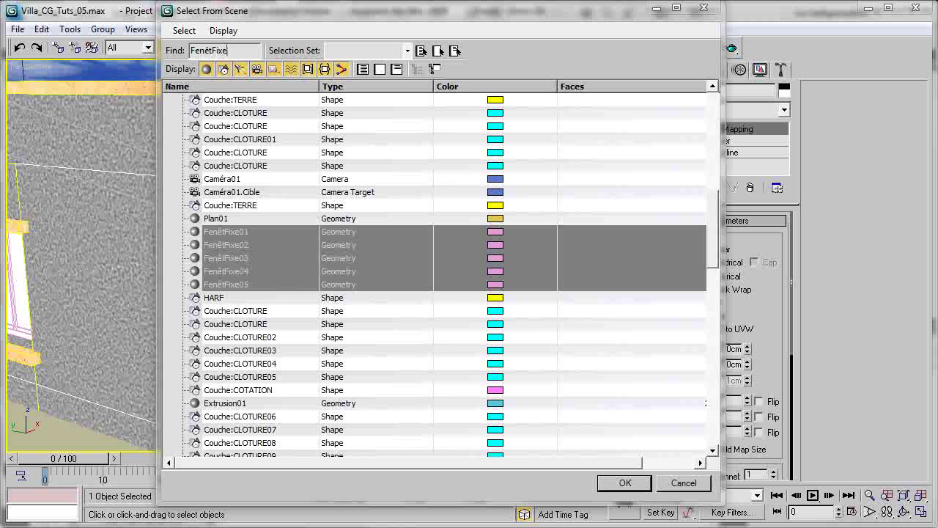
left_click_drag(709, 220, 707, 74)
left_click(625, 482)
Confirm the FenêtFixe selection and assign the Windows Multi/Sub-Object material to the selected window objects.
scroll(330, 297, "up", 3)
scroll(341, 293, "up", 2)
key("m")
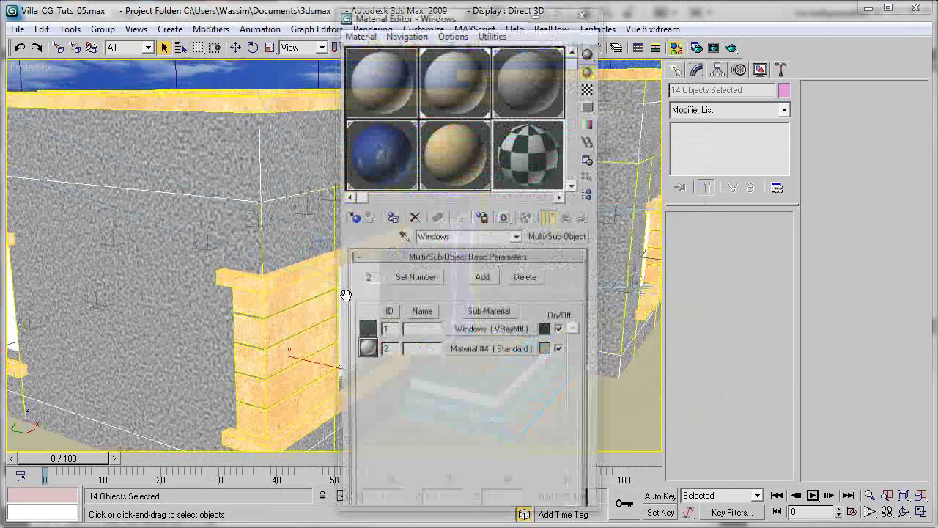
left_click(391, 217)
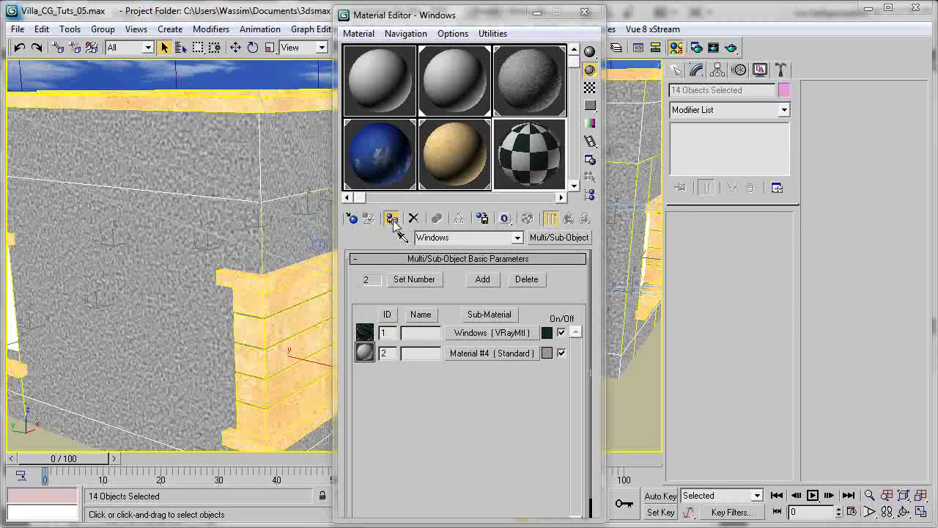
left_click_drag(474, 16, 587, 20)
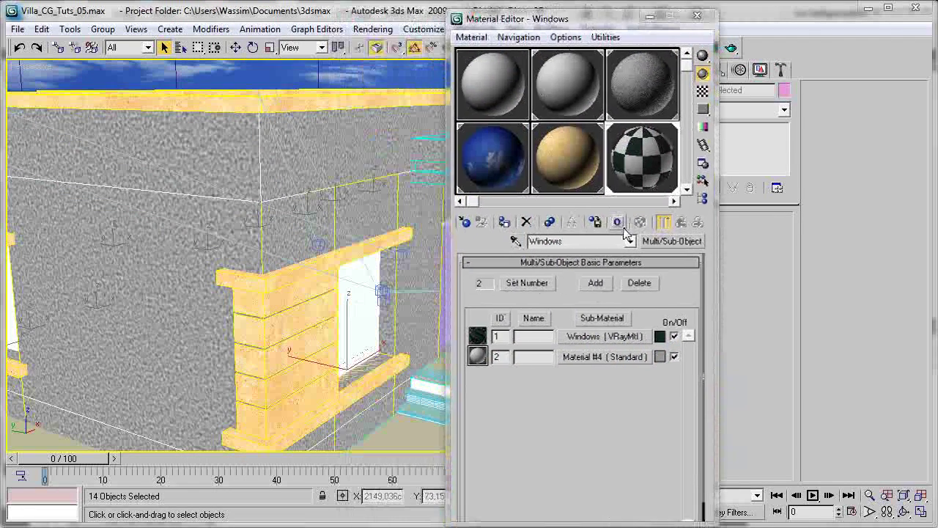
Try displaying the ID 1 glass sub-material in the viewport and previewing its sample against the checkered background.
left_click(594, 337)
left_click(640, 221)
middle_click_drag(345, 268, 289, 273, "alt")
left_click(641, 222)
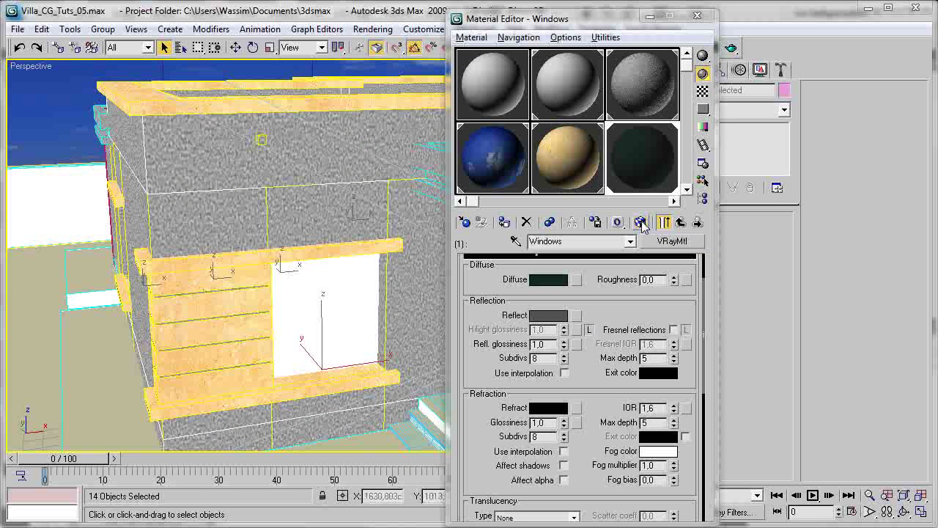
left_click(701, 93)
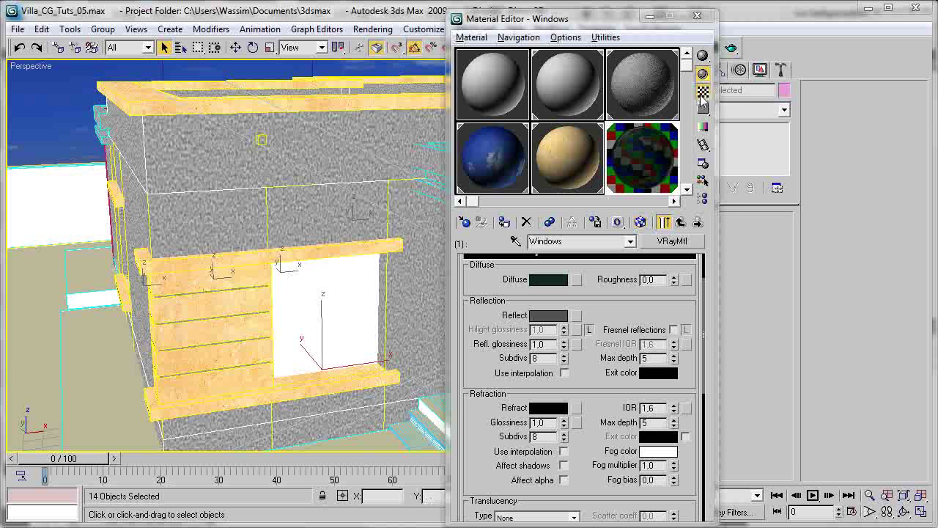
left_click(701, 94)
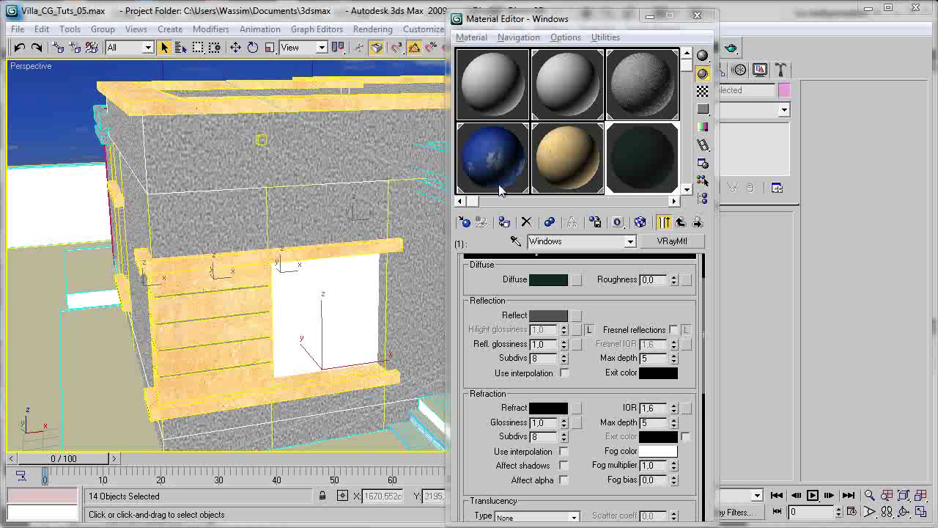
left_click(641, 224)
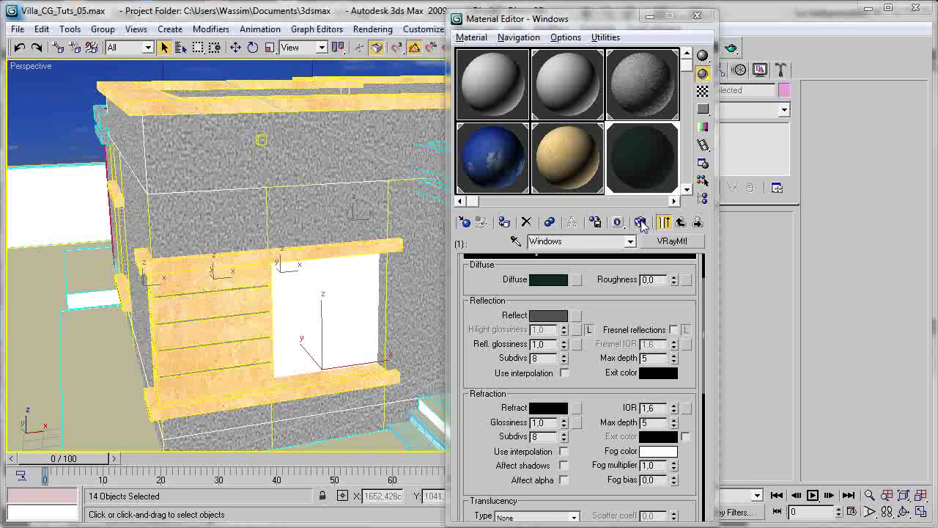
left_click(680, 222)
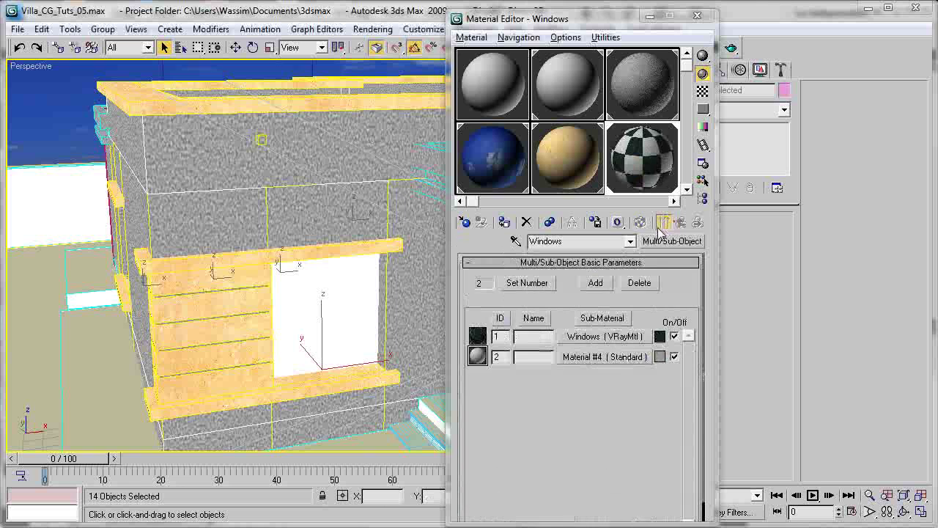
Change the type of the ID 2 sub-material from Standard to VRayMtl.
left_click(583, 359)
left_click(543, 336)
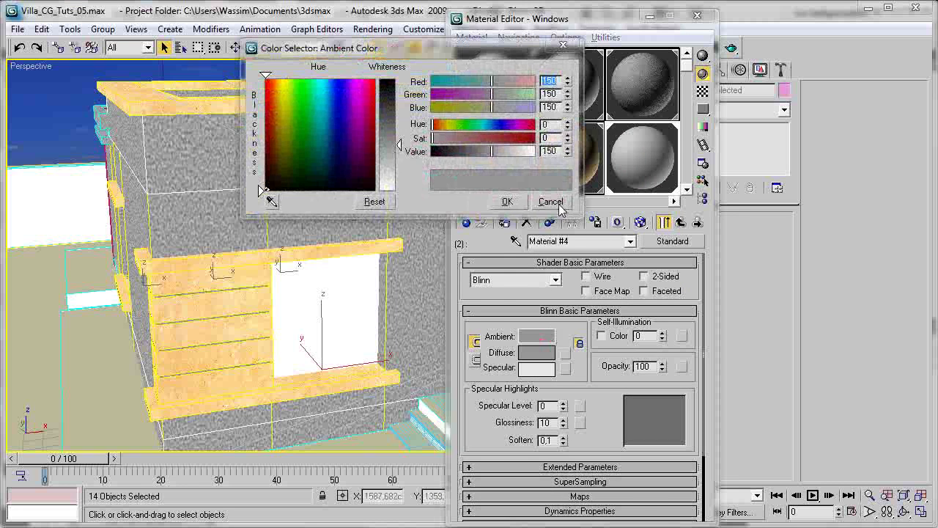
left_click(553, 201)
left_click(565, 240)
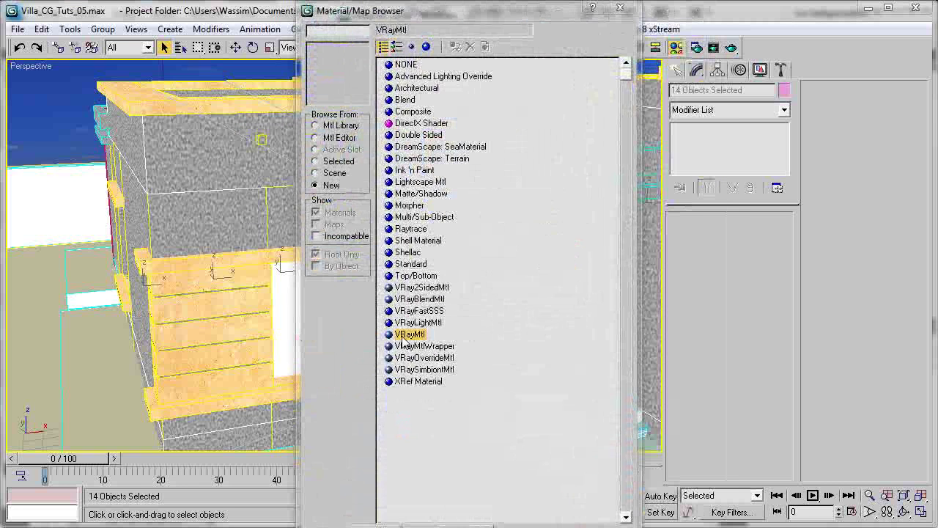
double_click(408, 334)
Set the diffuse color of the ID 2 frame sub-material to a bright blue and return to the parent material.
left_click(435, 370)
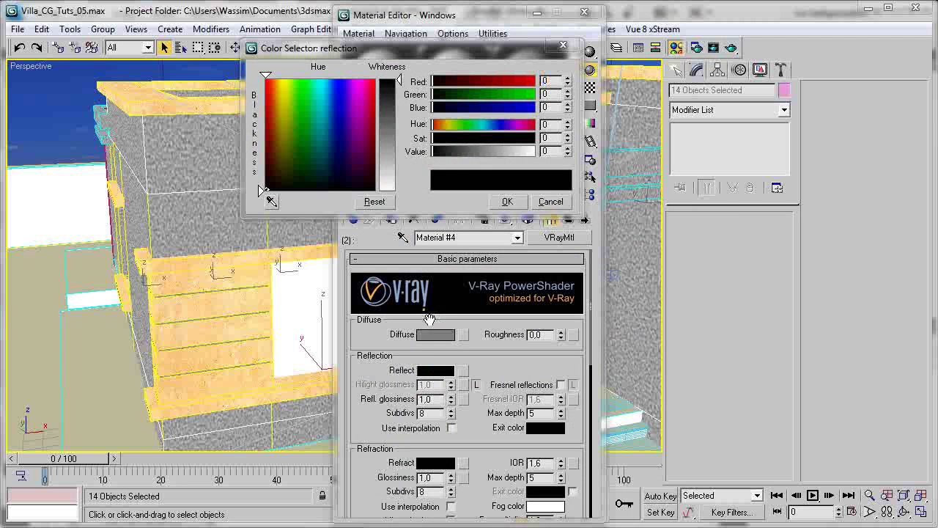
left_click(425, 334)
left_click(338, 85)
left_click_drag(399, 80, 398, 93)
left_click(506, 201)
left_click(568, 219)
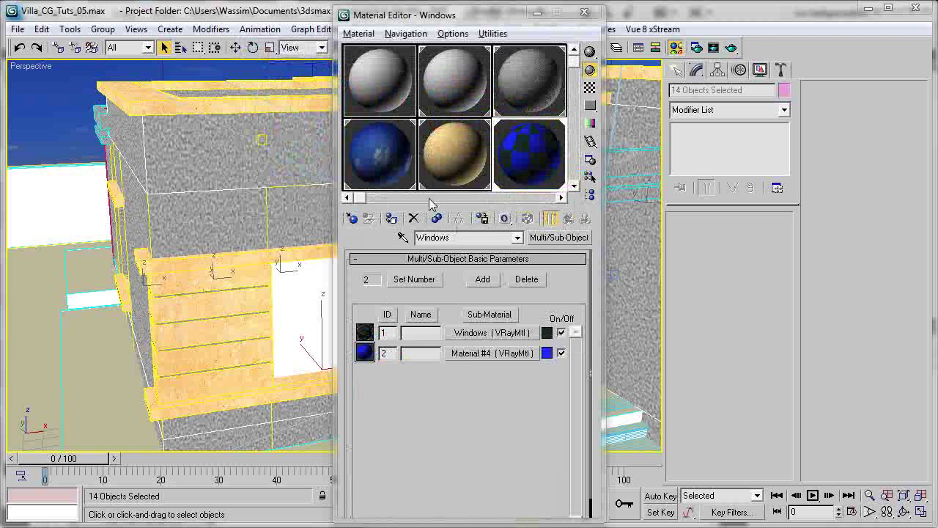
Assign the Windows material again to the selected windows, using the Assign to Selection option.
left_click(392, 219)
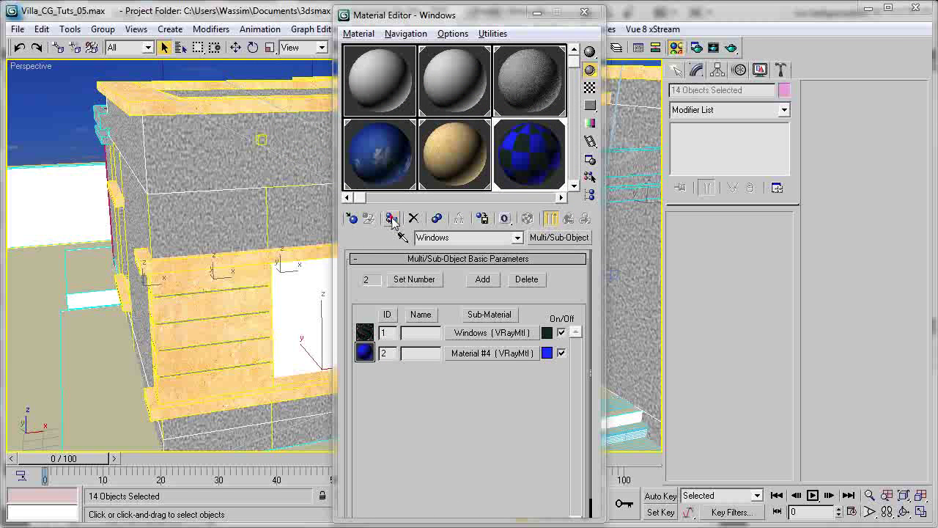
left_click_drag(502, 180, 320, 299)
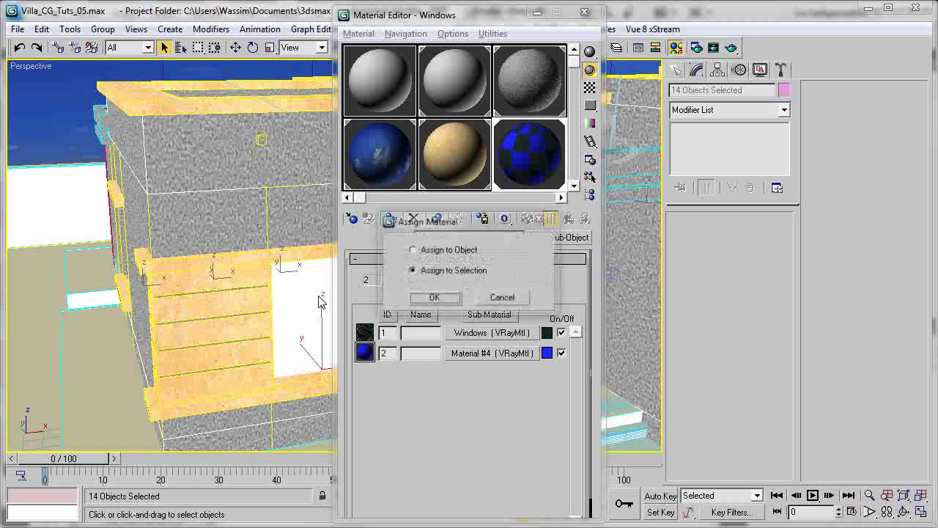
left_click(434, 296)
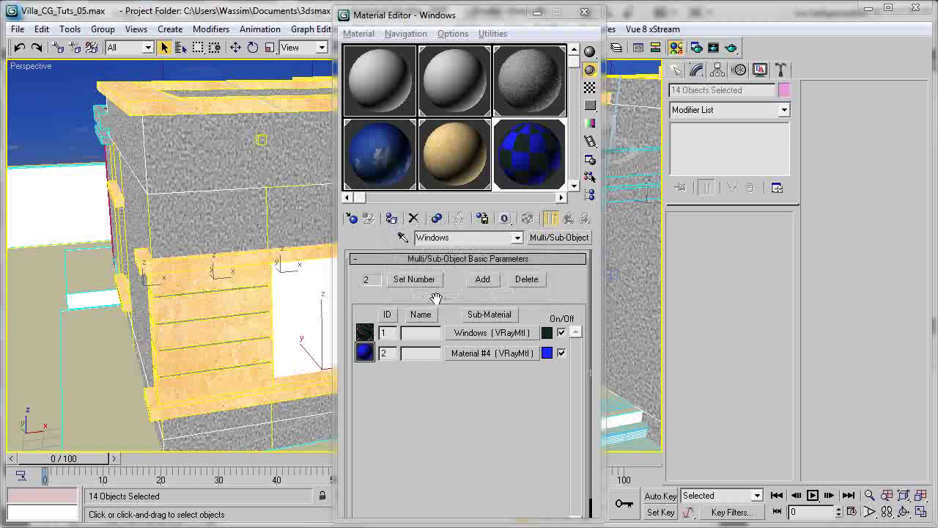
left_click_drag(457, 14, 569, 27)
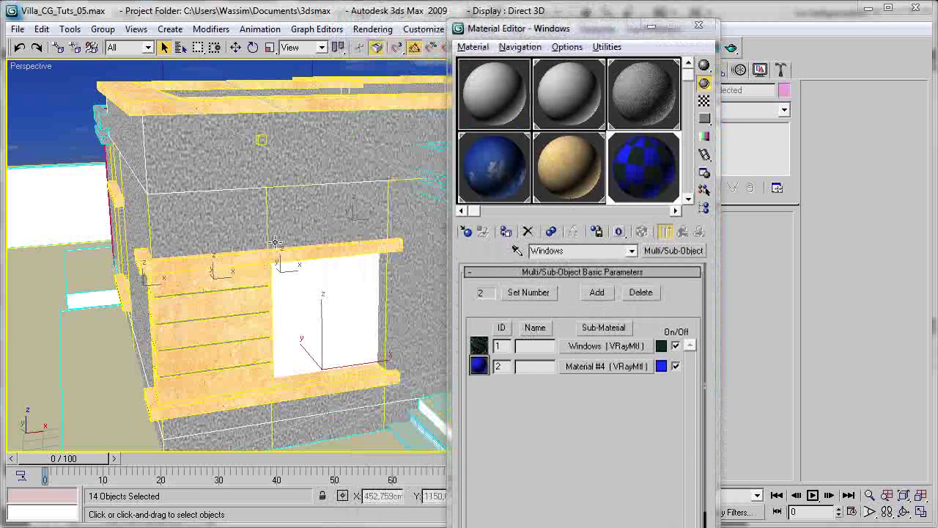
Render the perspective view, zoom in on the window's glass and frame, and stop the render.
left_click(731, 48)
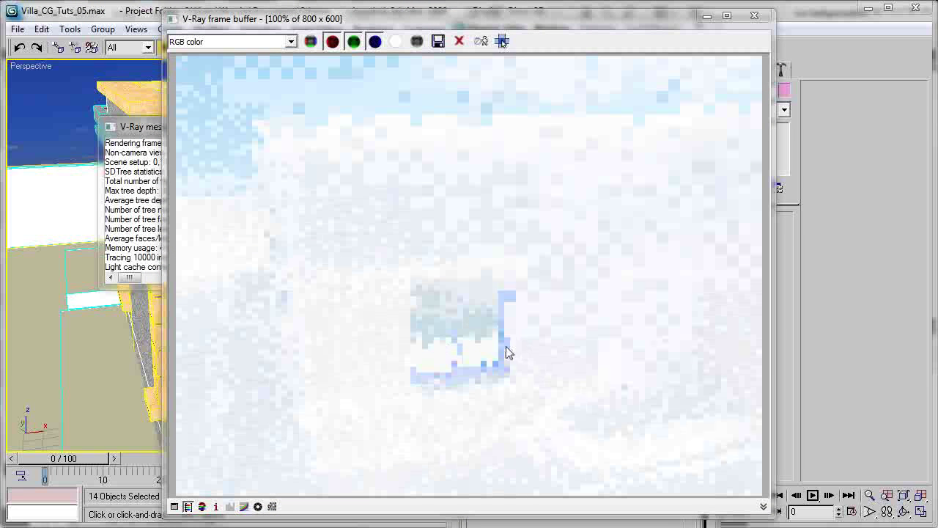
scroll(465, 351, "up", 1)
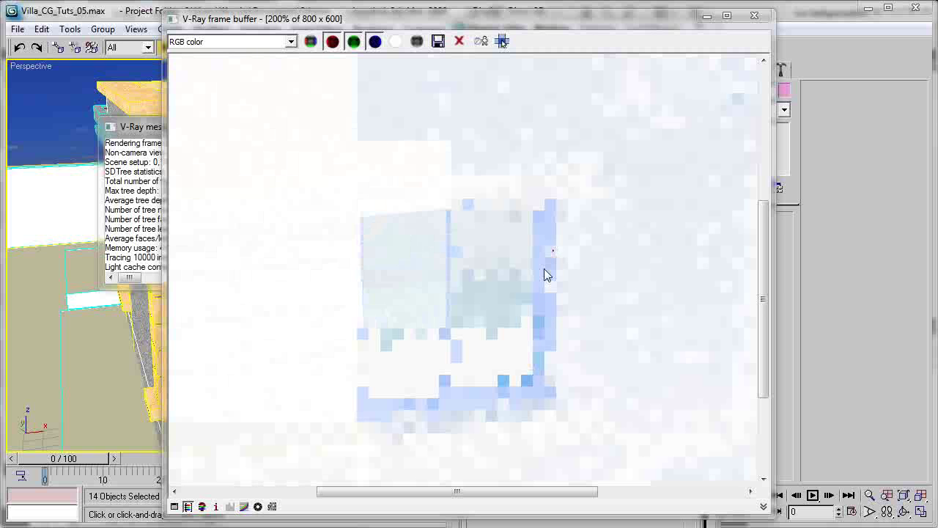
scroll(530, 335, "up", 1)
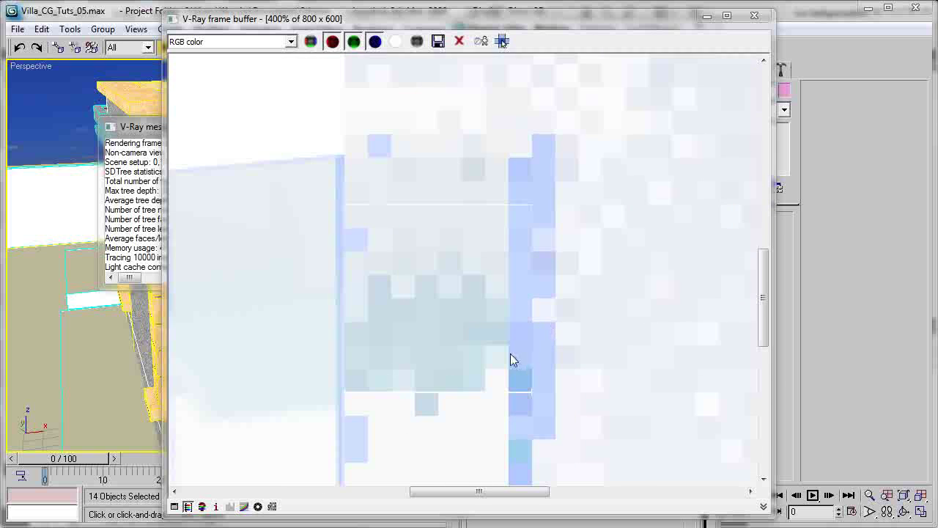
scroll(513, 360, "down", 2)
scroll(449, 335, "up", 1)
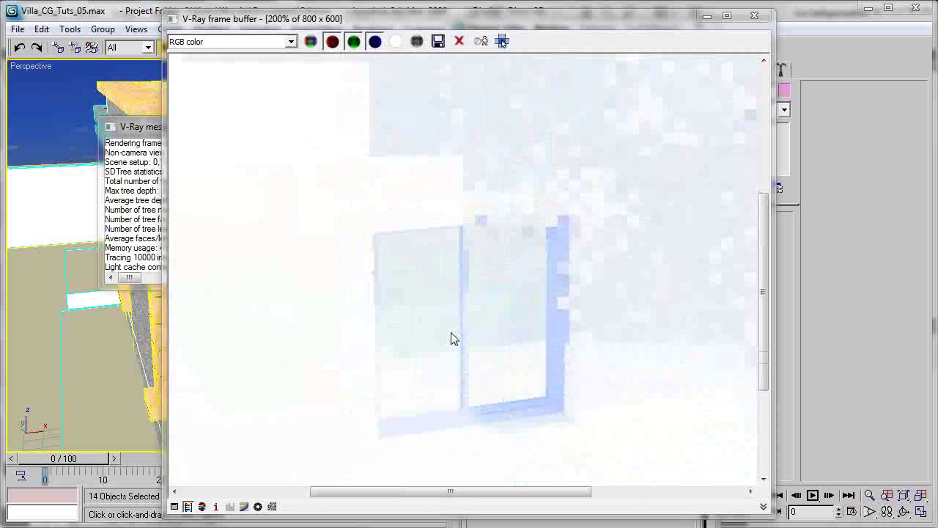
left_click(787, 31)
left_click(544, 137)
left_click(307, 123)
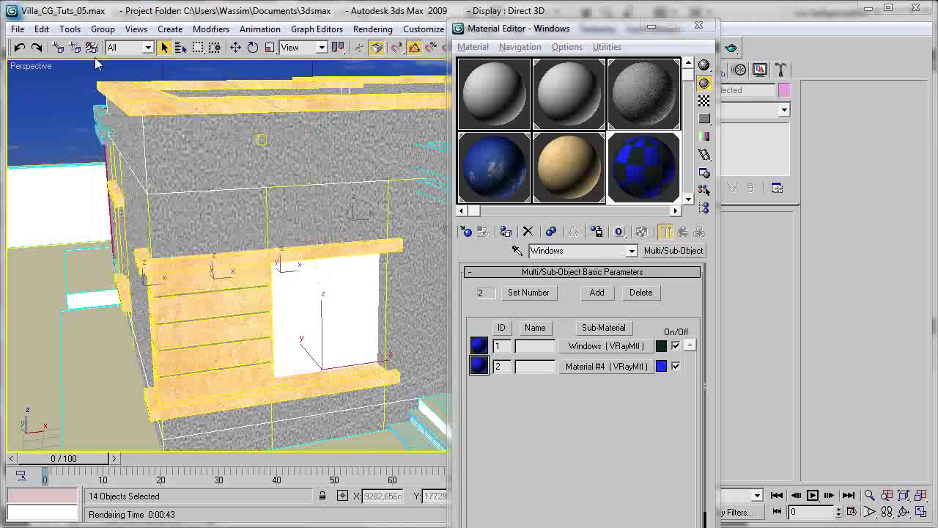
Switch the viewport to VRayPhysicalCamera02 and render it.
right_click(44, 65)
mouse_move(110, 76)
left_click(282, 156)
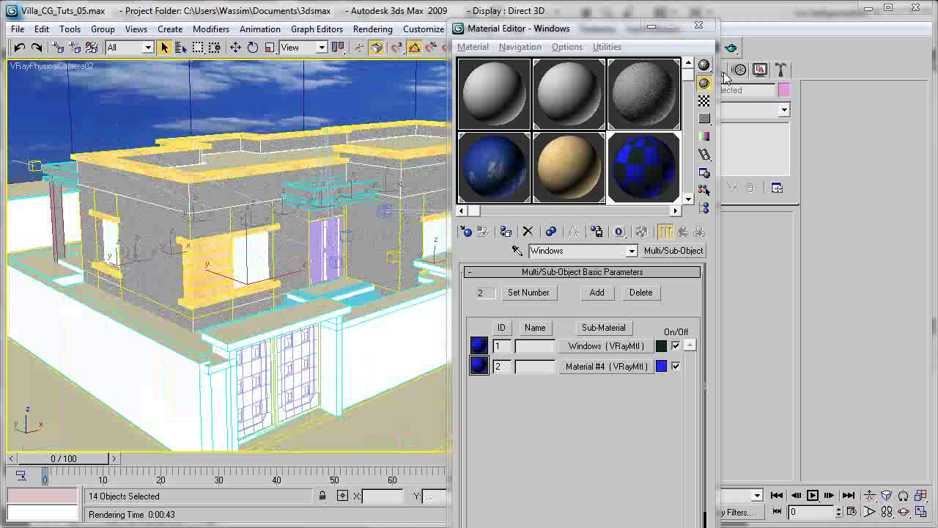
left_click(731, 48)
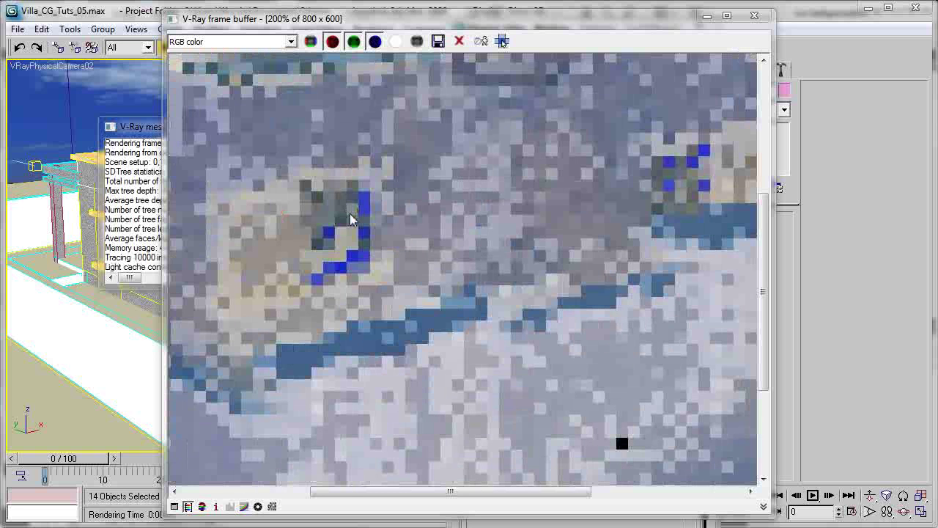
Examine the glass and blue frames of the villa's windows up close in the camera render, and stop the render.
scroll(362, 209, "up", 2)
scroll(383, 198, "down", 1)
scroll(379, 262, "up", 2)
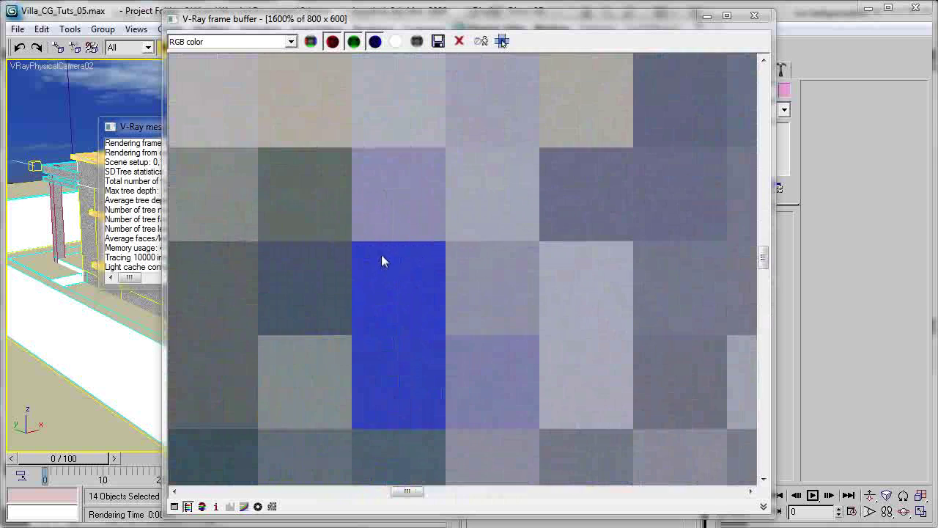
middle_click_drag(381, 262, 398, 247)
scroll(394, 246, "down", 2)
scroll(394, 246, "down", 2)
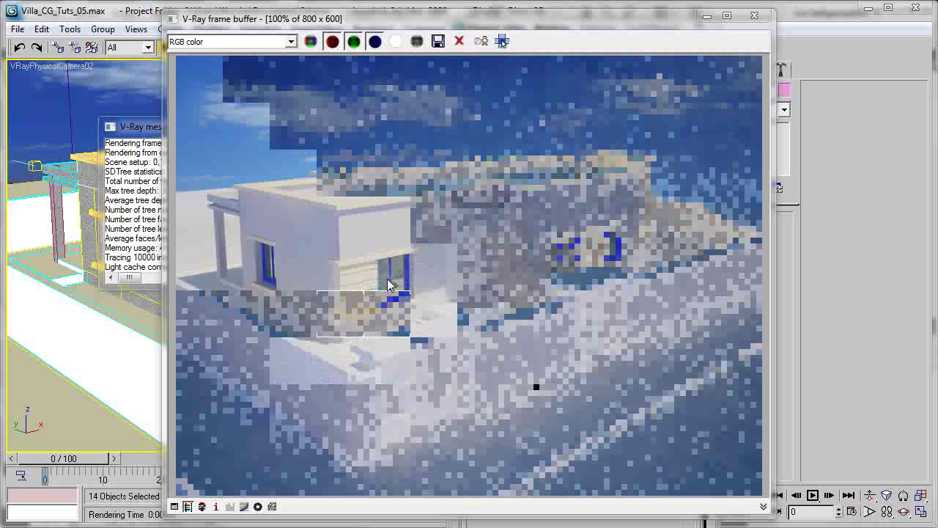
scroll(370, 287, "up", 1)
scroll(425, 325, "up", 1)
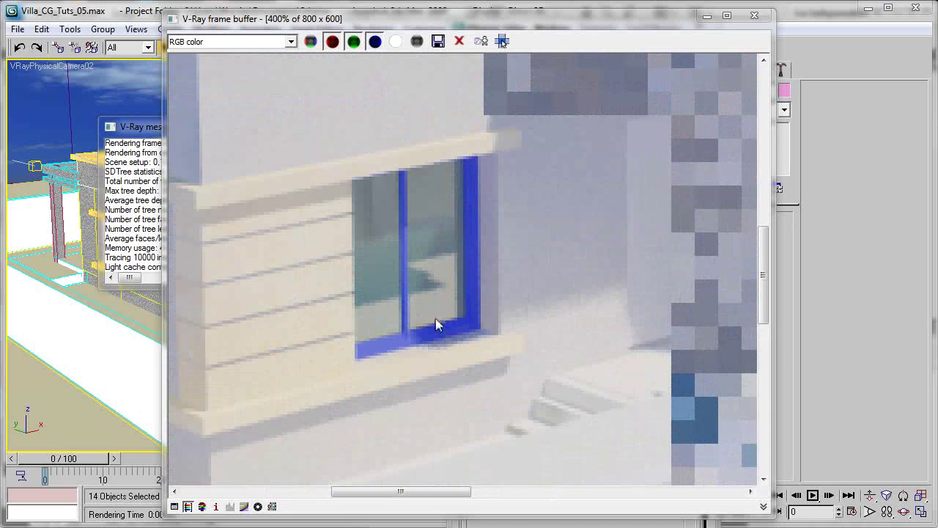
middle_click_drag(419, 260, 416, 379)
scroll(422, 323, "up", 1)
scroll(439, 335, "down", 1)
scroll(440, 333, "down", 1)
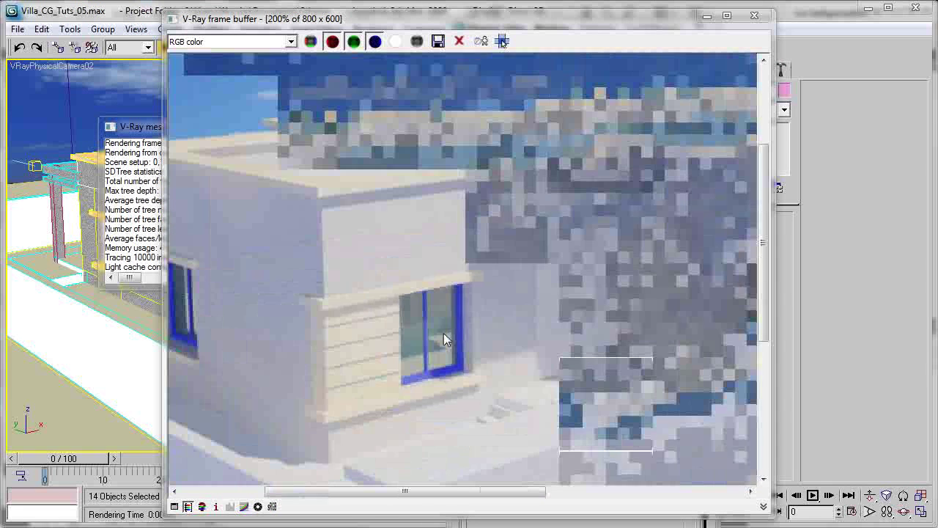
middle_click_drag(441, 333, 481, 329)
scroll(351, 286, "down", 1)
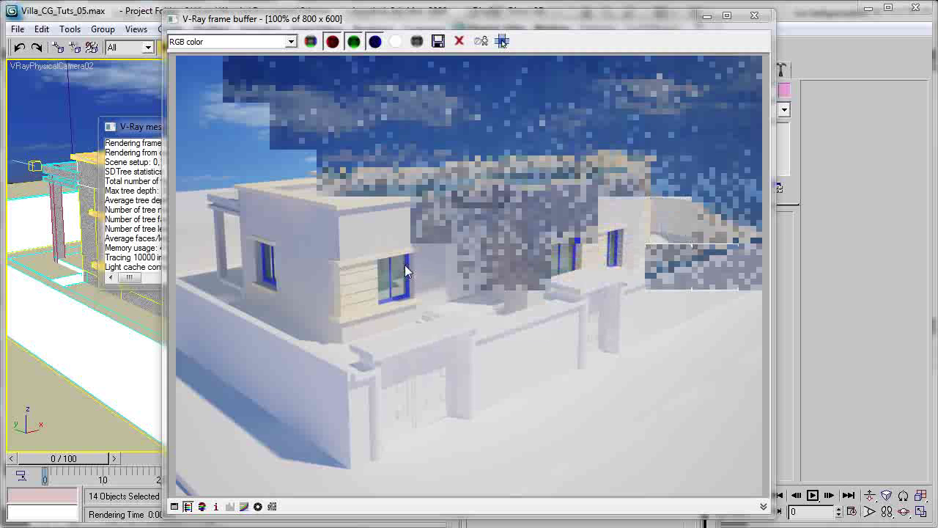
scroll(570, 293, "up", 1)
middle_click_drag(351, 311, 554, 443)
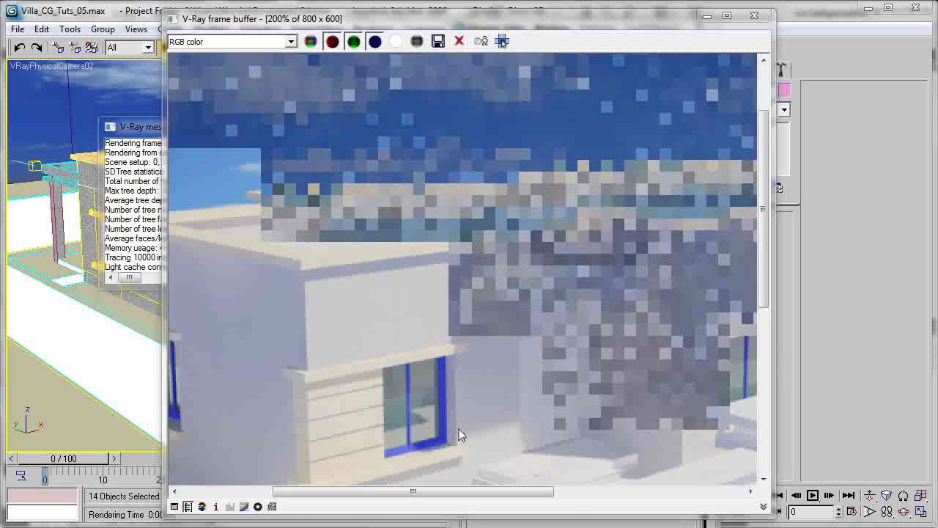
middle_click_drag(433, 406, 433, 347)
middle_click_drag(545, 374, 438, 427)
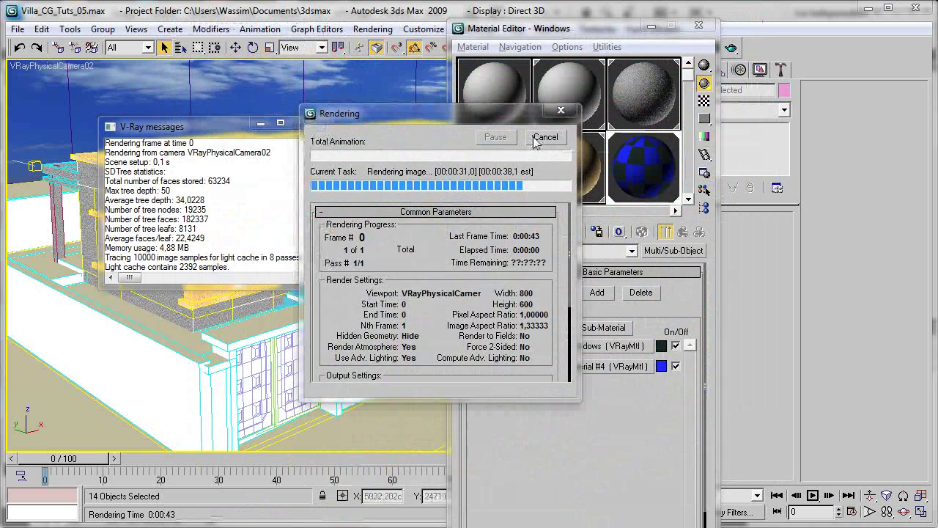
left_click(545, 136)
left_click(315, 123)
Set the ID 1 glass sub-material's refraction color to a very dark grey and its IOR to 1.54, checking its sample.
left_click(597, 345)
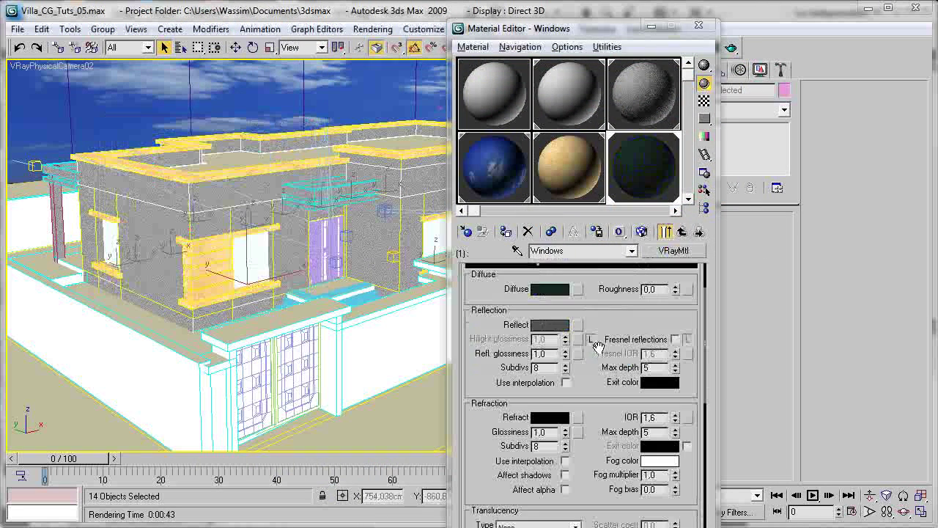
left_click_drag(605, 298, 612, 281)
left_click(539, 400)
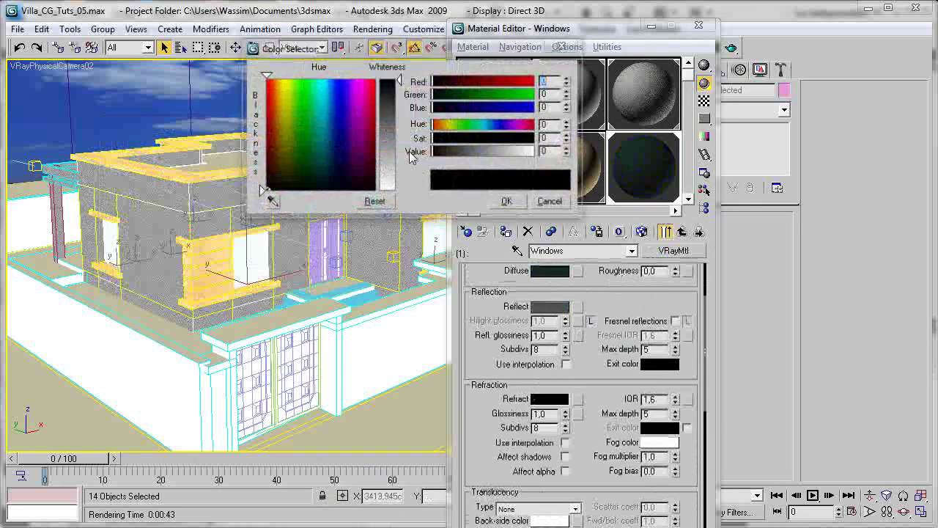
left_click(398, 92)
left_click(507, 201)
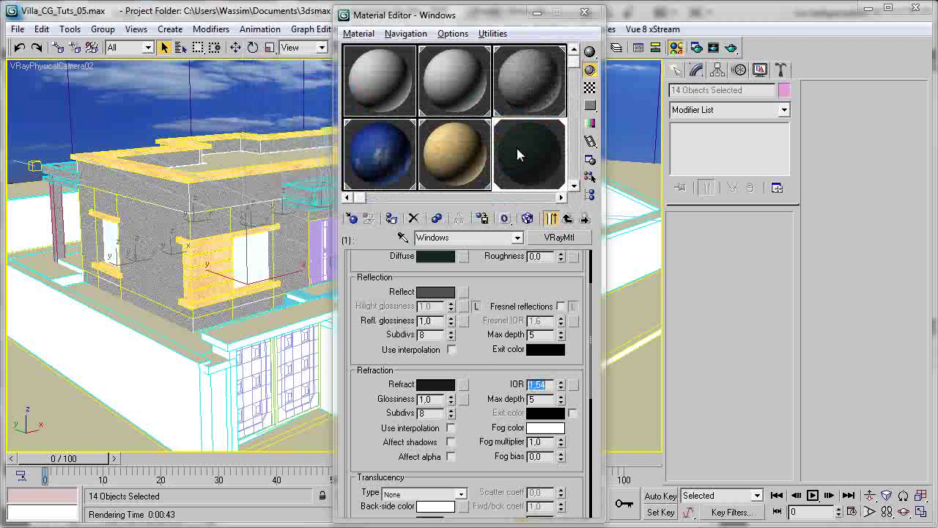
left_click(590, 87)
left_click(590, 88)
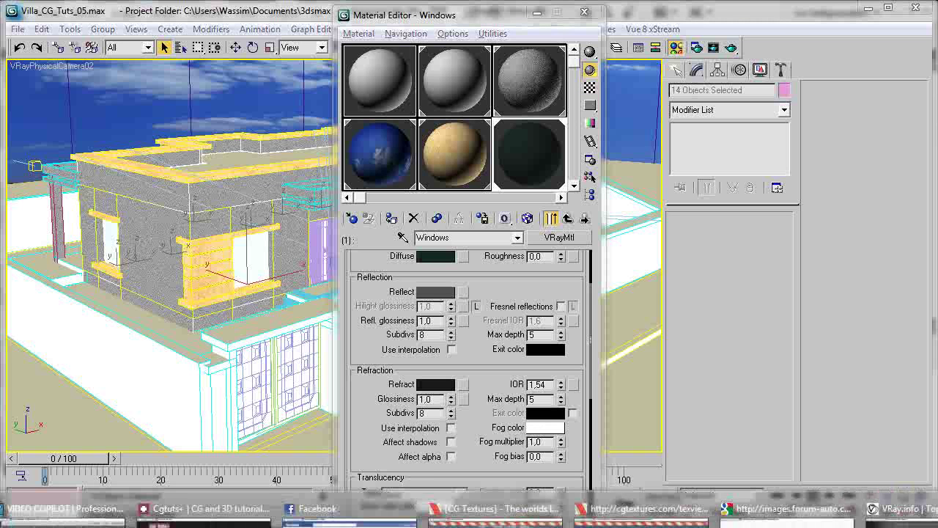
Switch to the browser's VRay.info page and examine the first entries of its IOR (Index of Refraction) Values list.
left_click(897, 508)
scroll(449, 408, "up", 20)
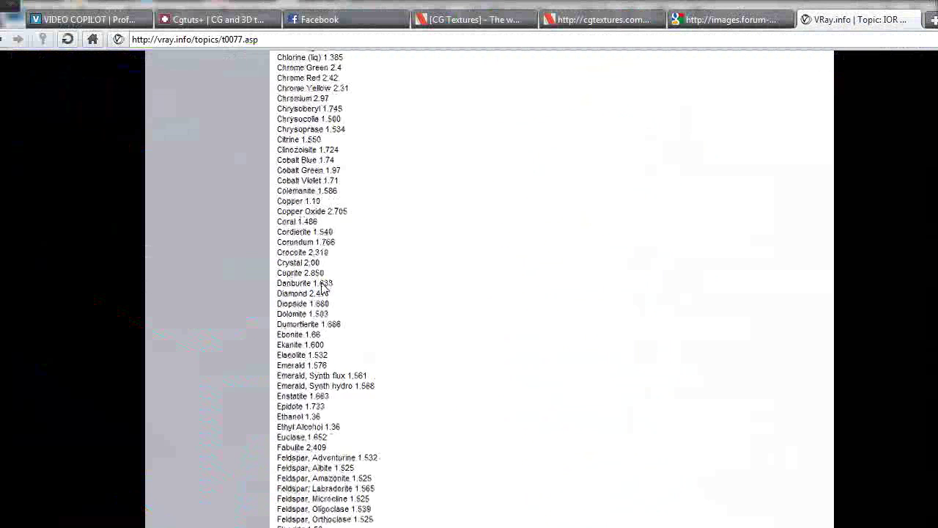
scroll(322, 288, "up", 4)
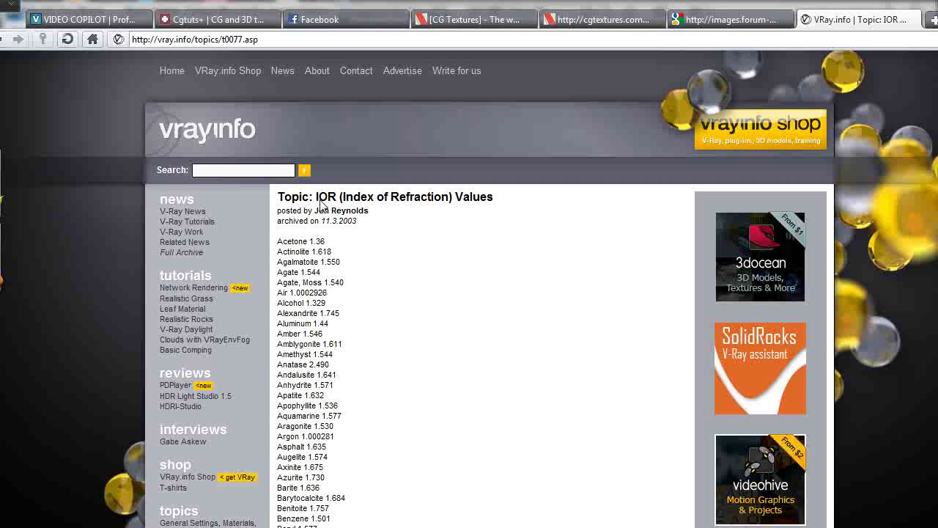
left_click_drag(425, 198, 482, 196)
left_click(484, 198)
scroll(331, 239, "down", 2)
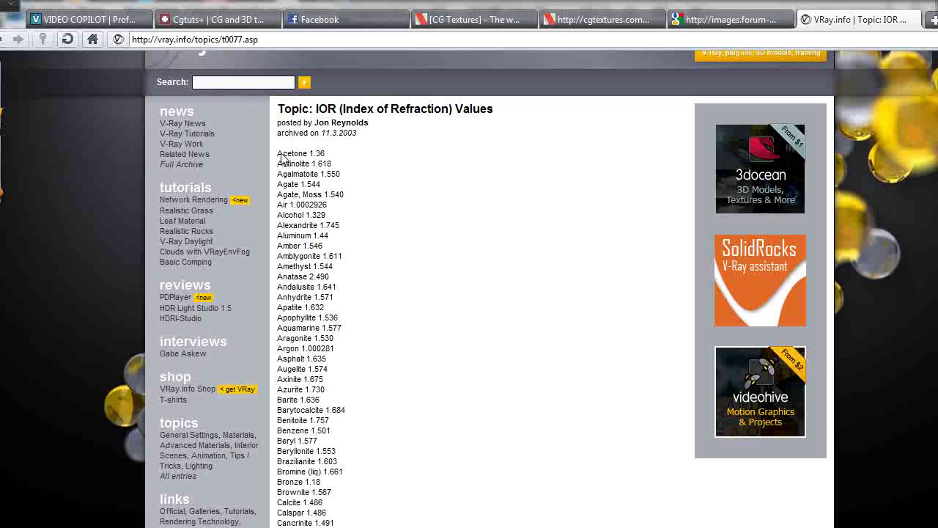
left_click_drag(278, 158, 346, 159)
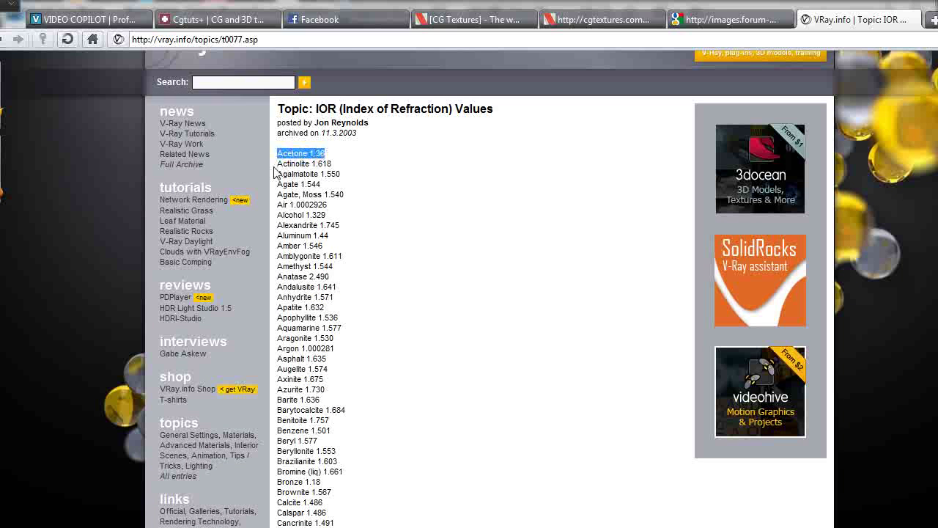
left_click_drag(274, 167, 393, 172)
left_click(358, 181)
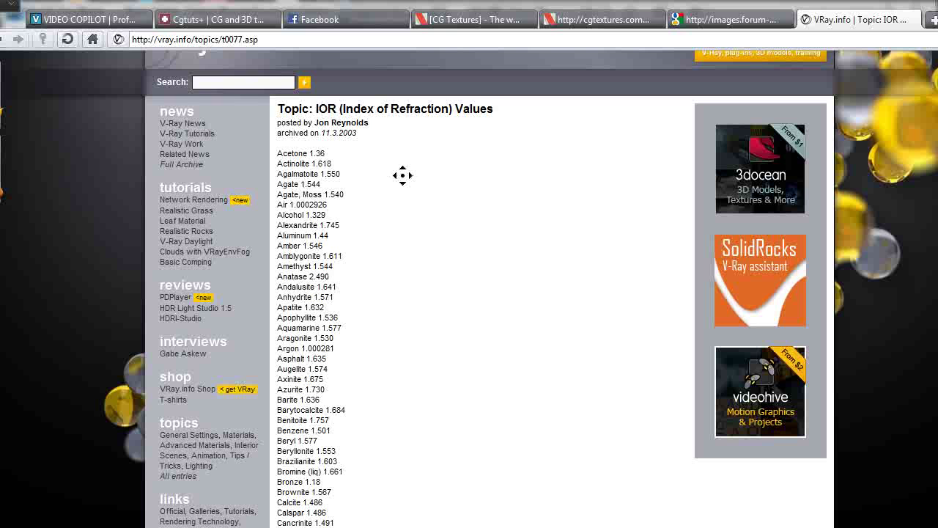
Look up the glass entries in the IOR list, comparing plain glass with the crown and flint variants.
scroll(402, 176, "down", 4)
scroll(402, 179, "up", 3)
scroll(402, 186, "down", 10)
scroll(402, 191, "down", 6)
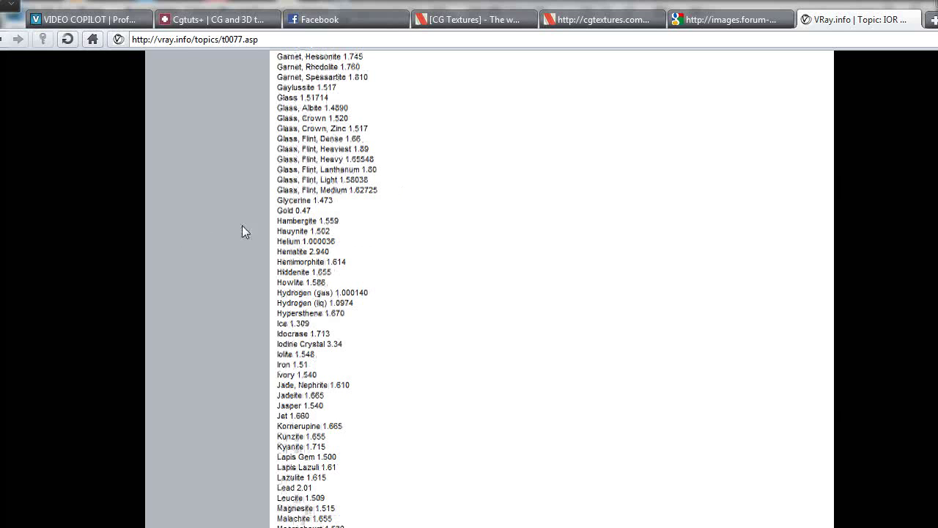
left_click_drag(277, 196, 391, 195)
left_click(395, 196)
scroll(346, 205, "up", 2)
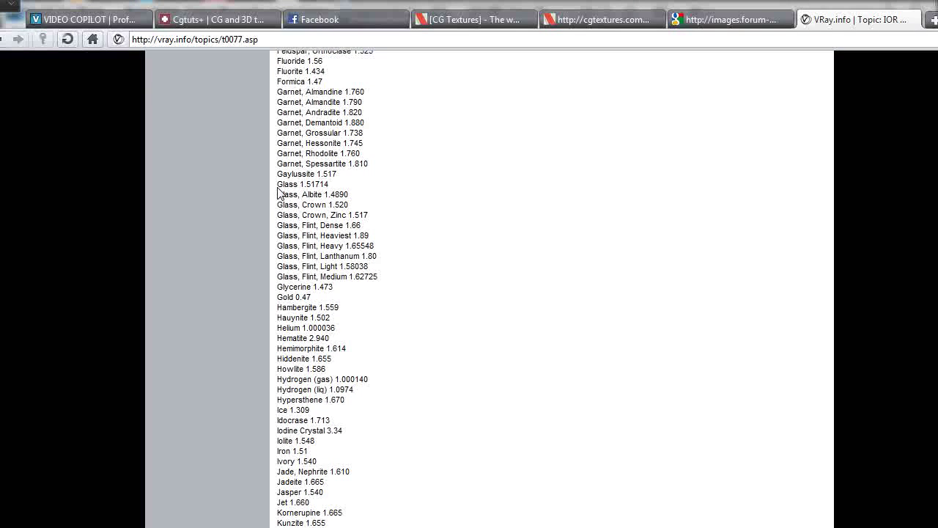
left_click_drag(278, 185, 339, 189)
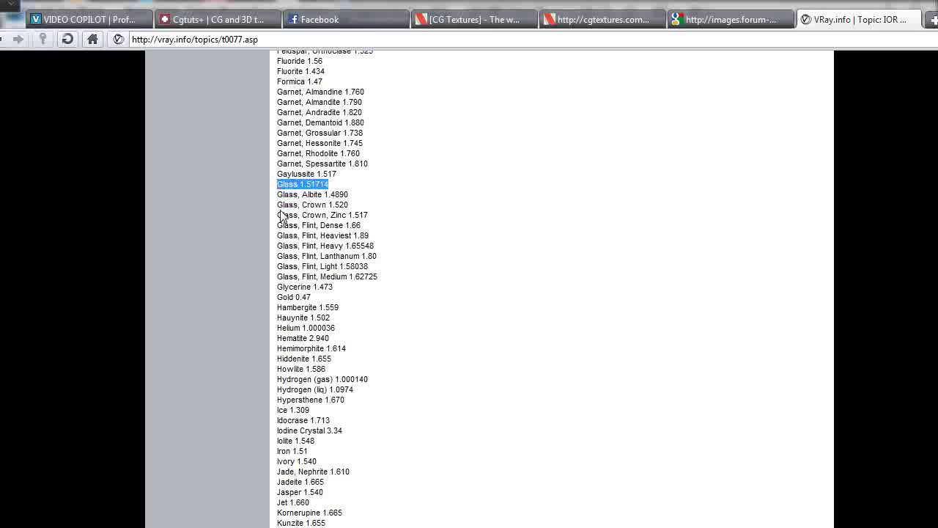
left_click_drag(275, 220, 400, 295)
left_click(400, 296)
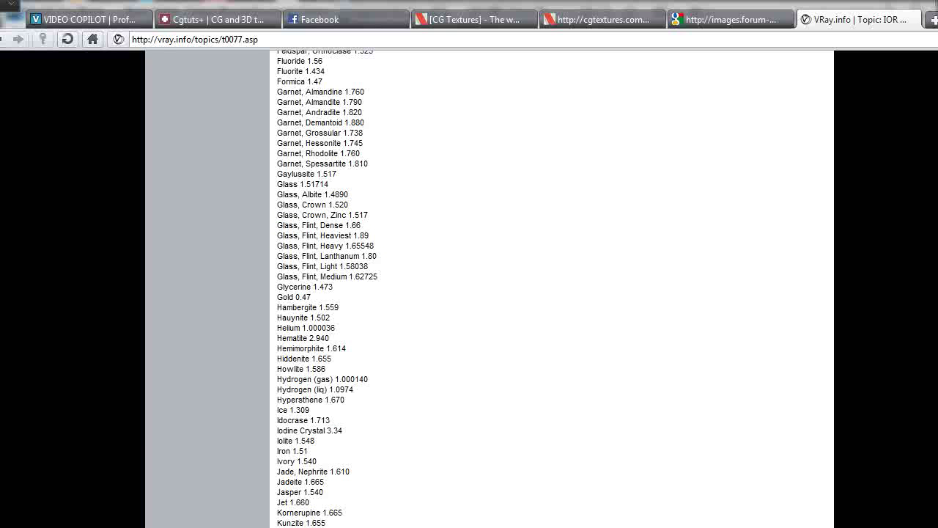
Switch back to 3ds Max, set the ID 1 glass sub-material's refraction IOR to 1.52, and show a checkered background behind its sample.
key("alt+Tab")
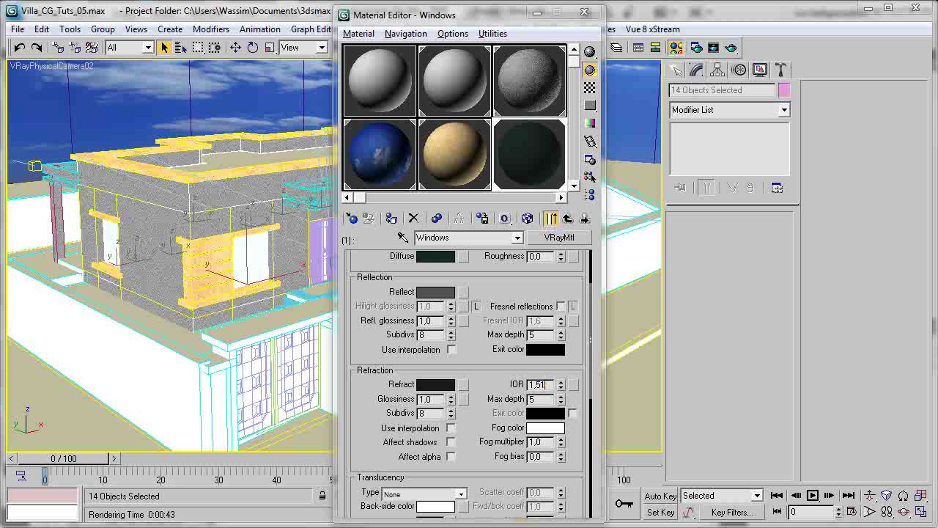
scroll(525, 375, "up", 4)
scroll(442, 424, "down", 2)
left_click(441, 421)
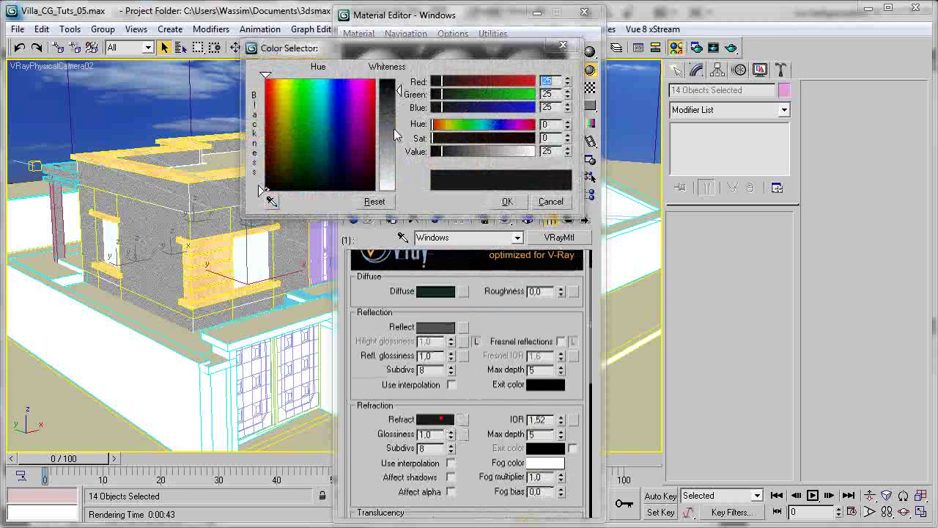
left_click(507, 201)
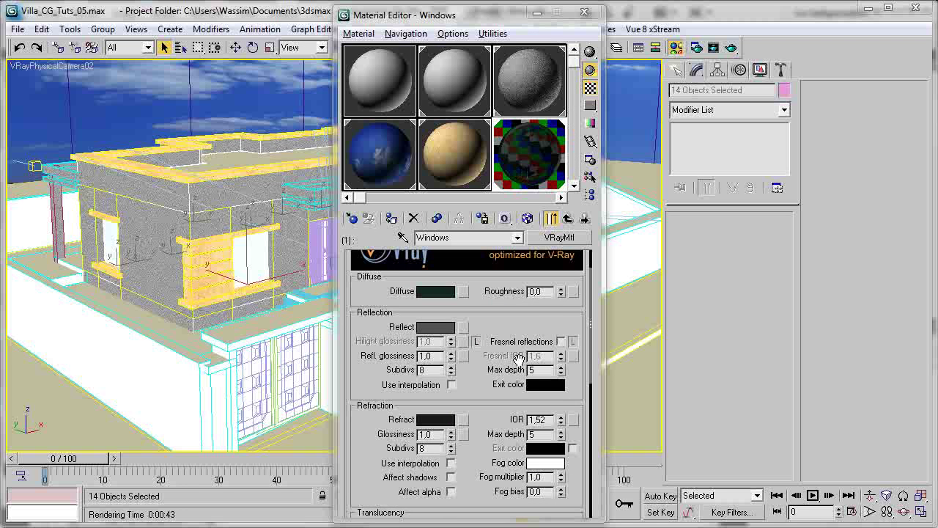
scroll(478, 308, "up", 2)
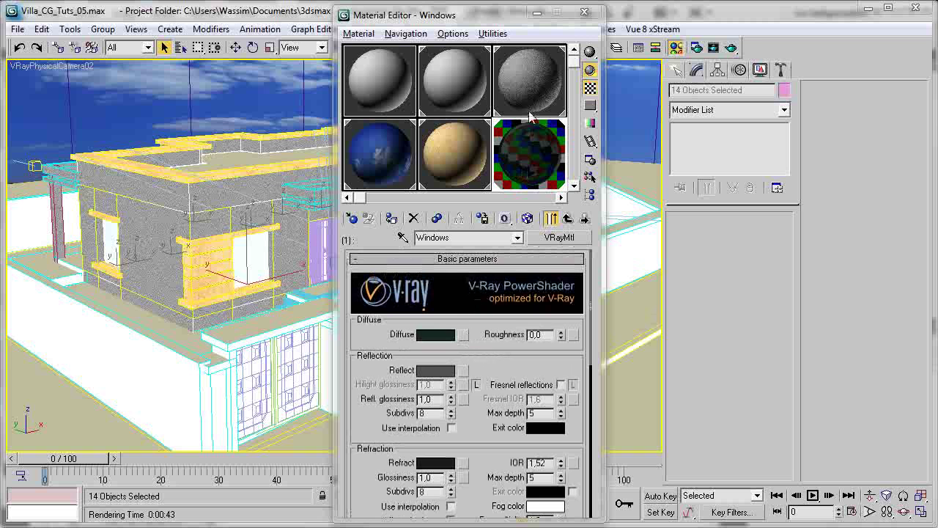
Open the ID 2 frame sub-material from the Windows material and set its diffuse color to neutral grey with a value of 96.
left_click(569, 218)
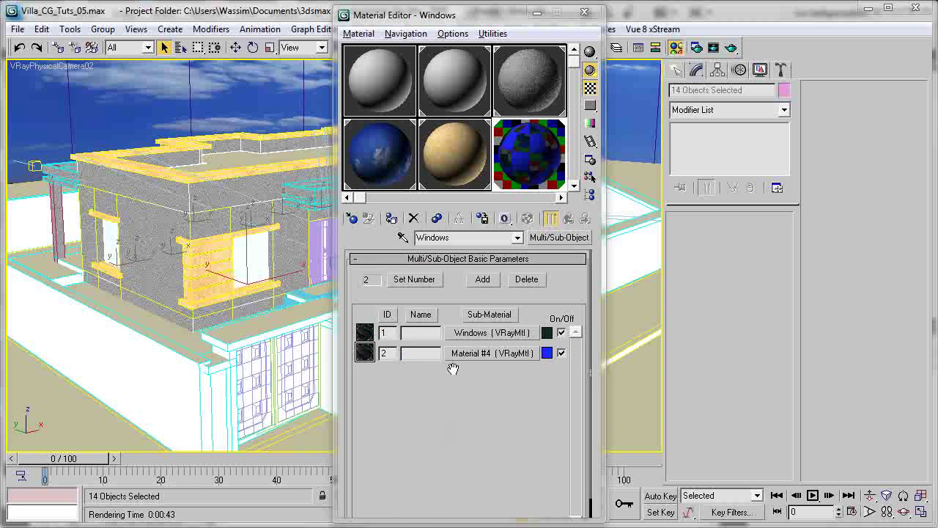
left_click(458, 413)
left_click(429, 334)
left_click_drag(342, 119, 266, 178)
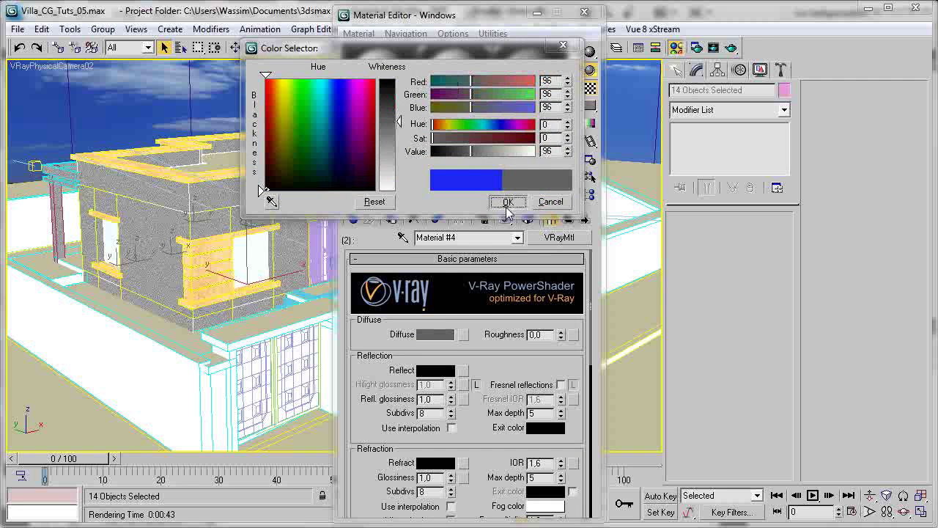
left_click(507, 202)
Set the ID 2 frame sub-material's reflection color to a very dark grey of 10 and its reflection glossiness to 0.8.
left_click(432, 373)
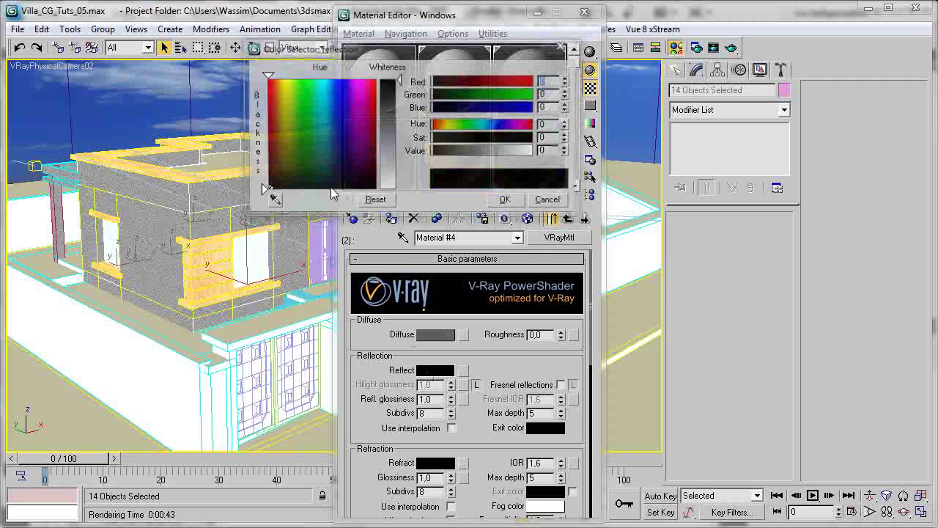
left_click(504, 201)
left_click(435, 371)
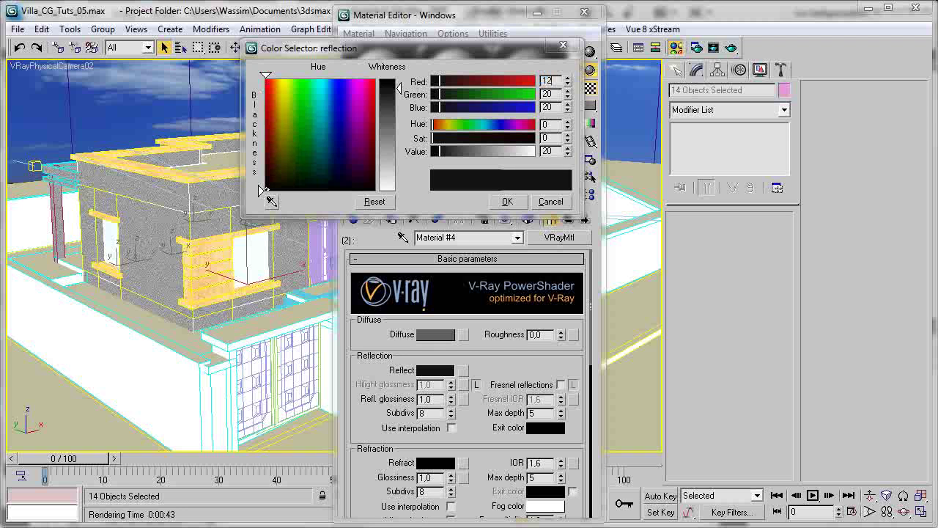
type("0")
key("Tab")
type("10")
key("Tab")
type("10")
key("Return")
left_click(512, 204)
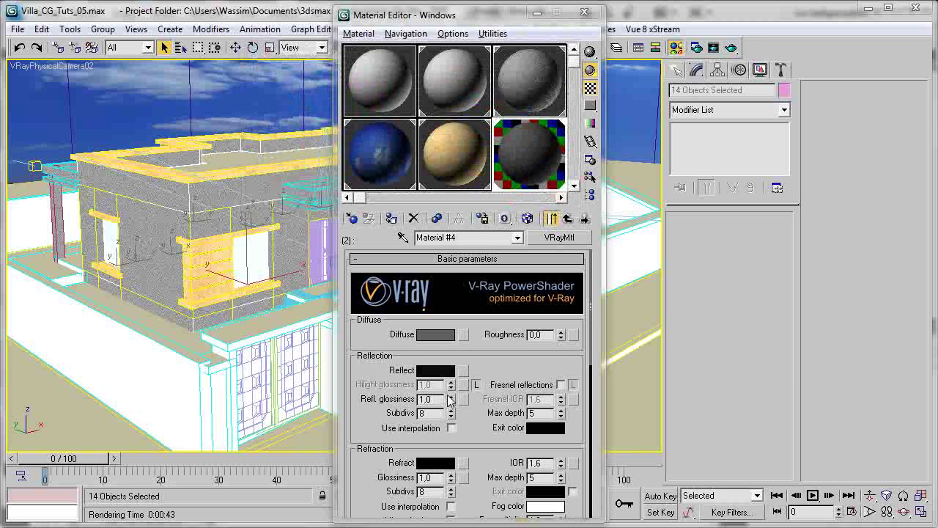
left_click_drag(452, 399, 451, 417)
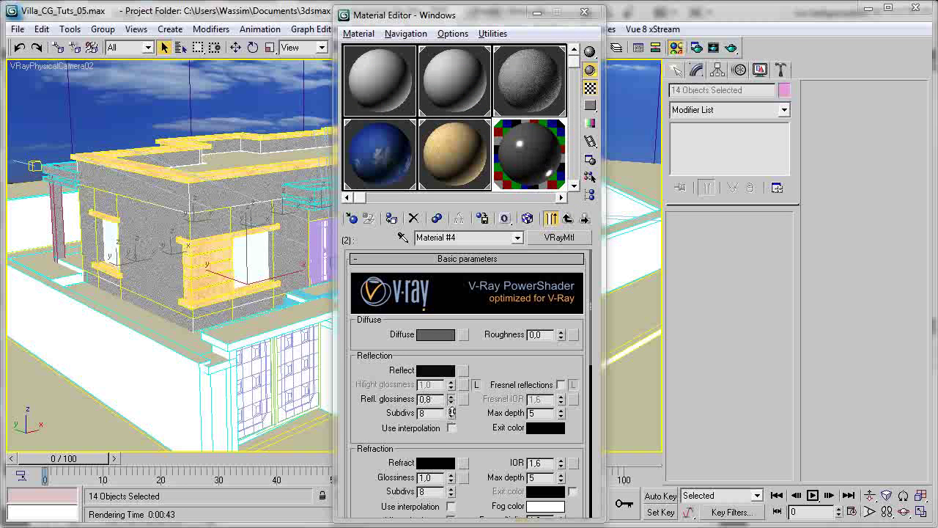
Try BRDF anisotropy values of 1.0 and 0.7 on the frame sub-material while examining its enlarged sample.
double_click(406, 174)
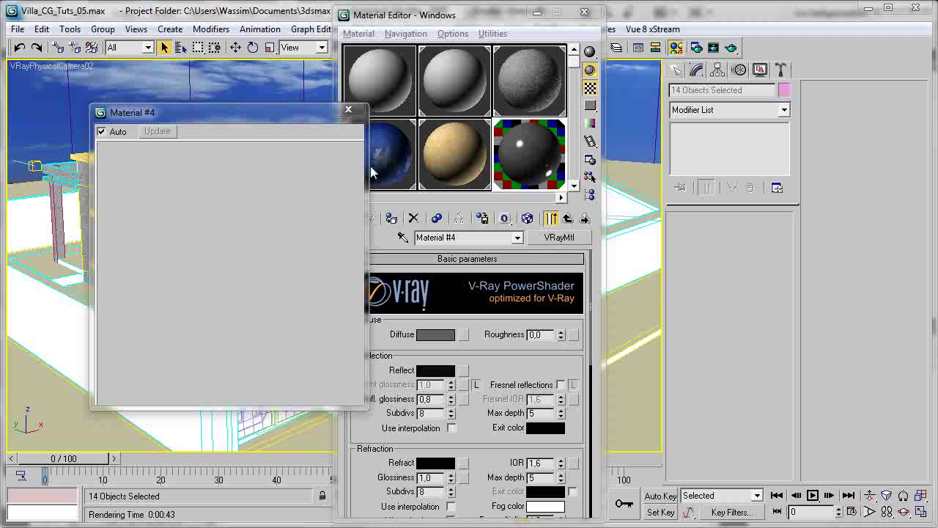
scroll(542, 359, "down", 10)
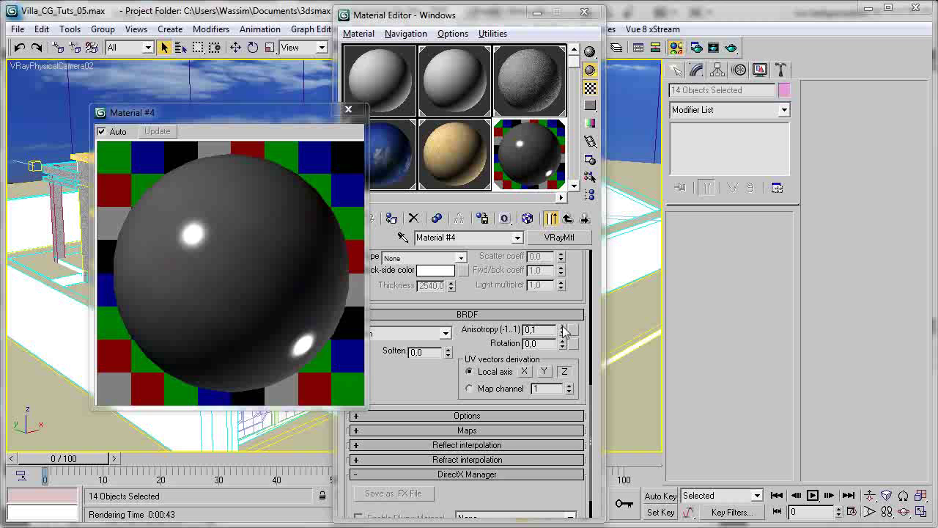
left_click(562, 326)
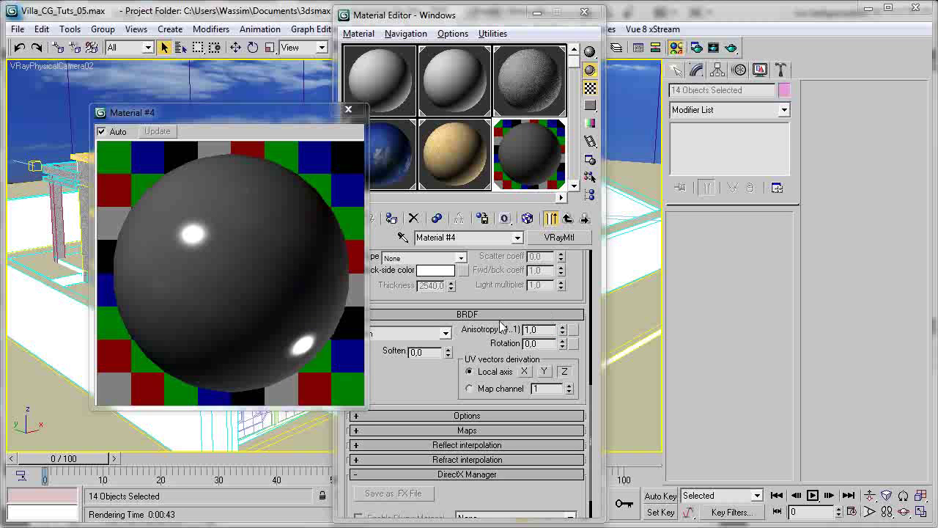
left_click(563, 333)
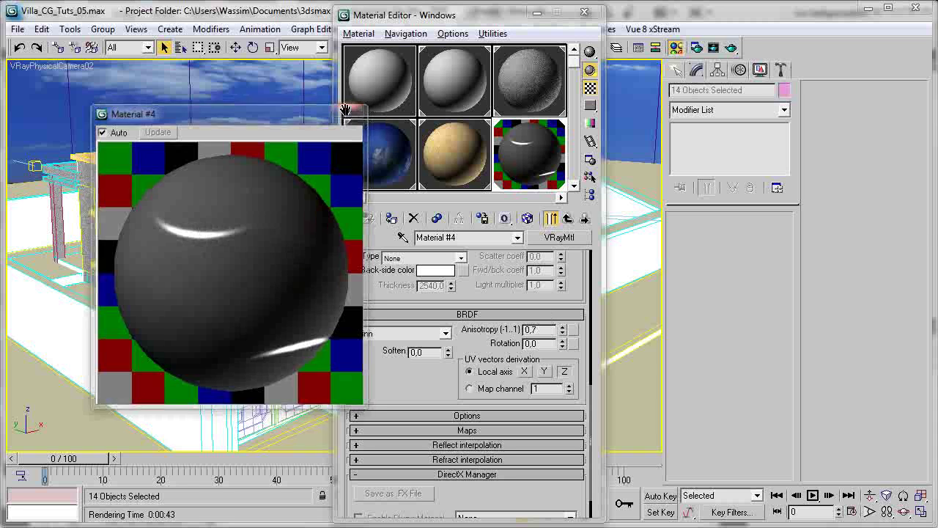
left_click(349, 110)
Set the frame sub-material's BRDF anisotropy to 0.8 and its rotation to 90.
left_click(562, 328)
left_click(563, 328)
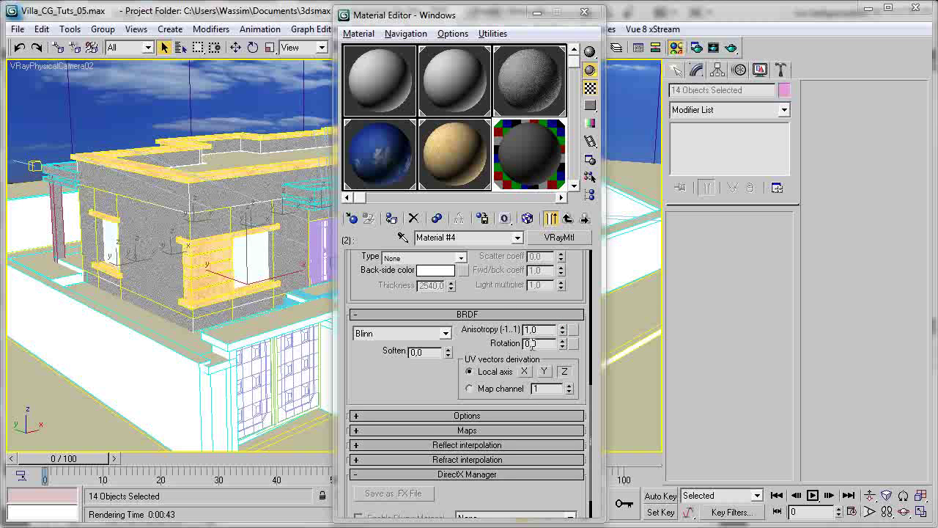
left_click(563, 334)
left_click(563, 334)
left_click(563, 329)
left_click_drag(562, 343, 561, 310)
double_click(535, 343)
type("9")
Compare the Phong and Ward BRDF types on the frame sub-material's sample and restore Blinn.
left_click(408, 333)
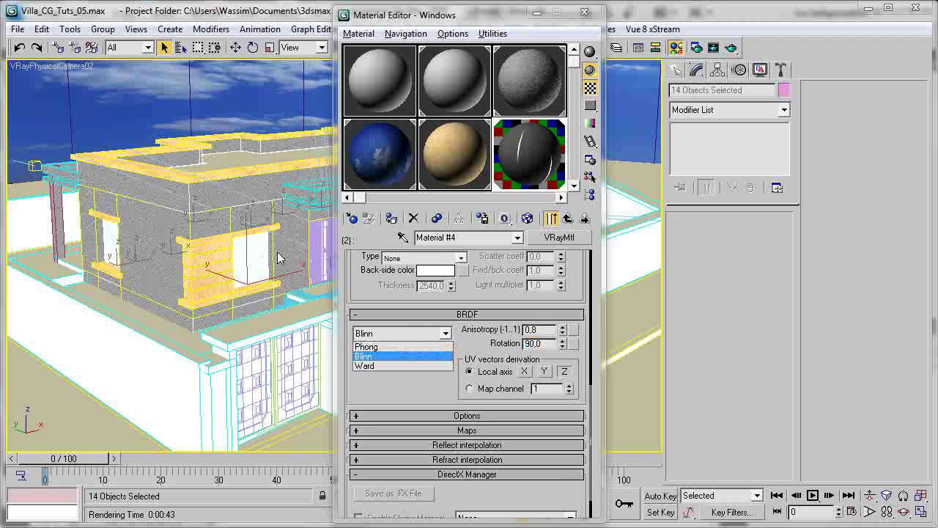
left_click(407, 346)
left_click(445, 333)
left_click(440, 355)
left_click(444, 334)
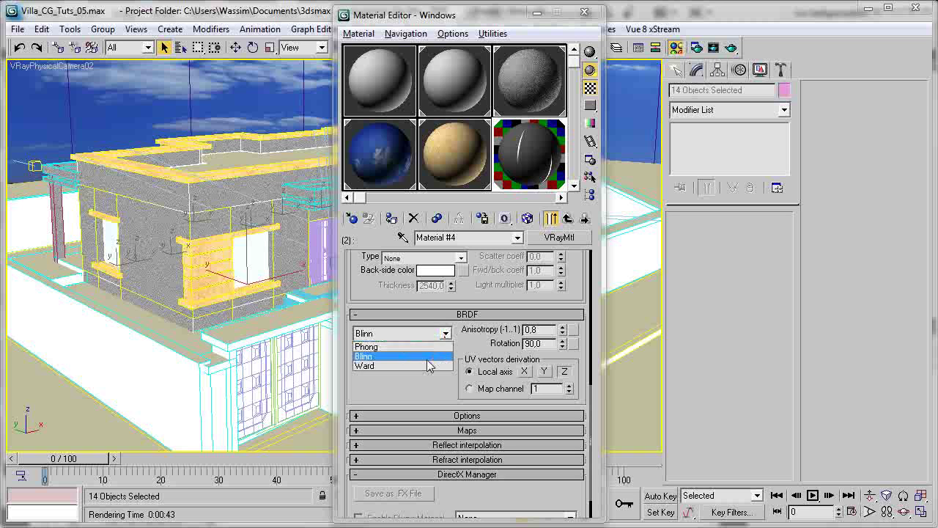
left_click(428, 365)
left_click(445, 334)
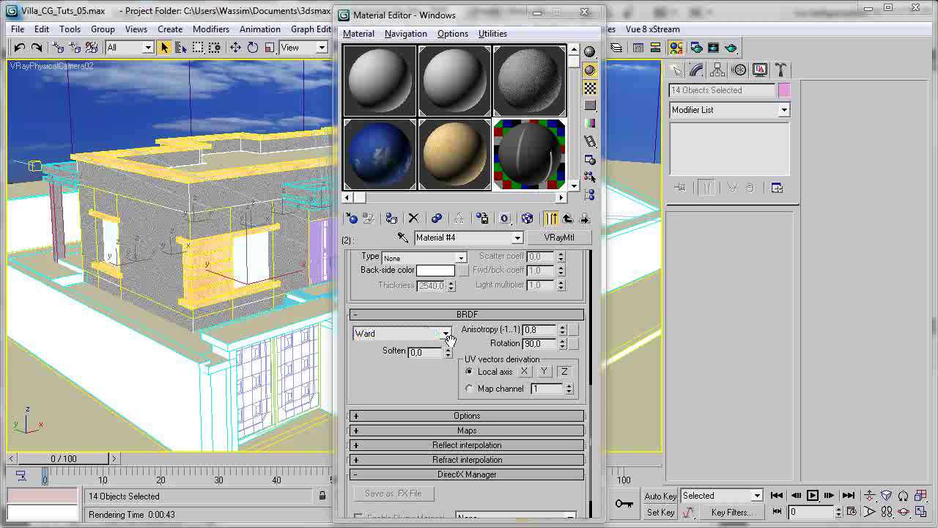
left_click(401, 356)
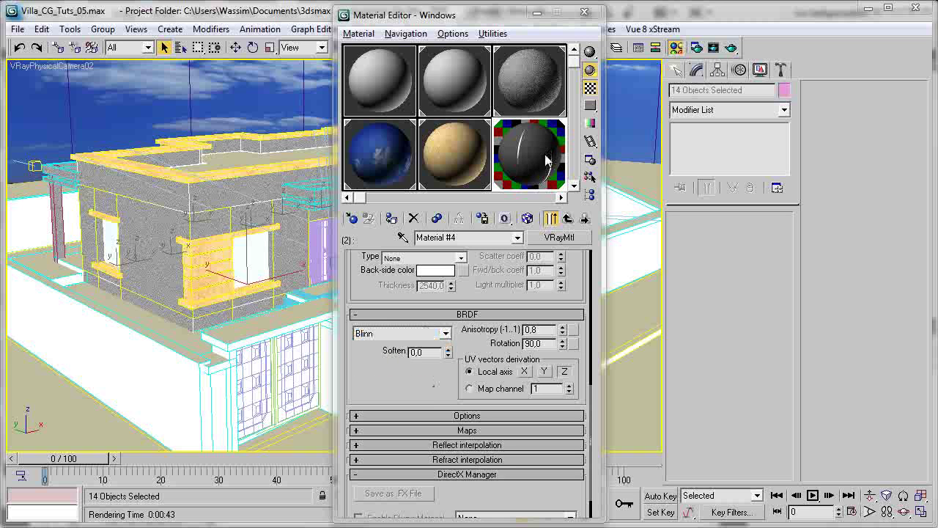
scroll(426, 374, "down", 2)
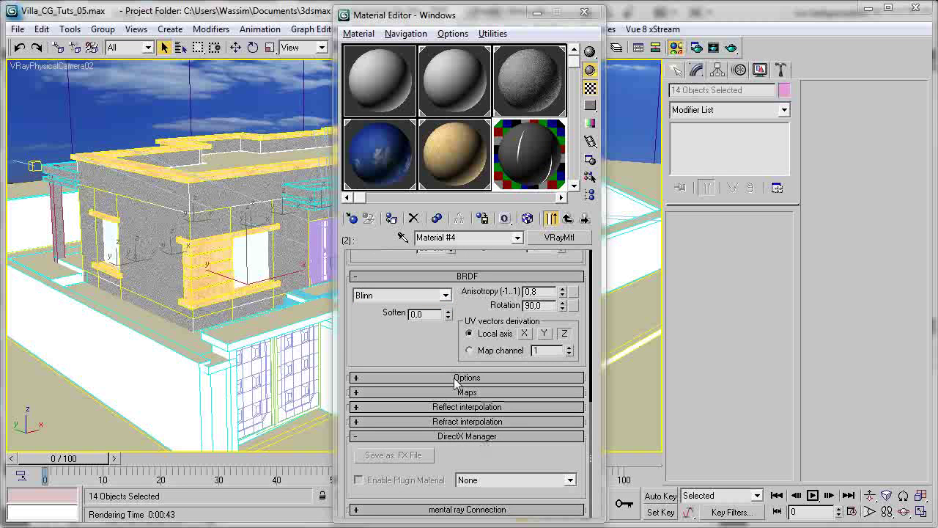
Render the VRayPhysicalCamera02 view without the Material Editor, check the villa's windows at 100%, and cancel the render.
left_click(584, 12)
left_click(731, 48)
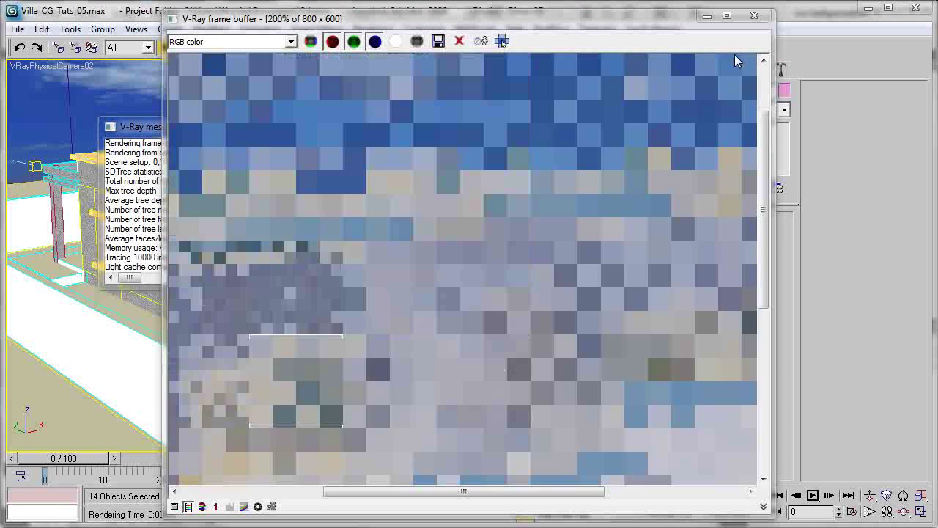
scroll(440, 268, "down", 1)
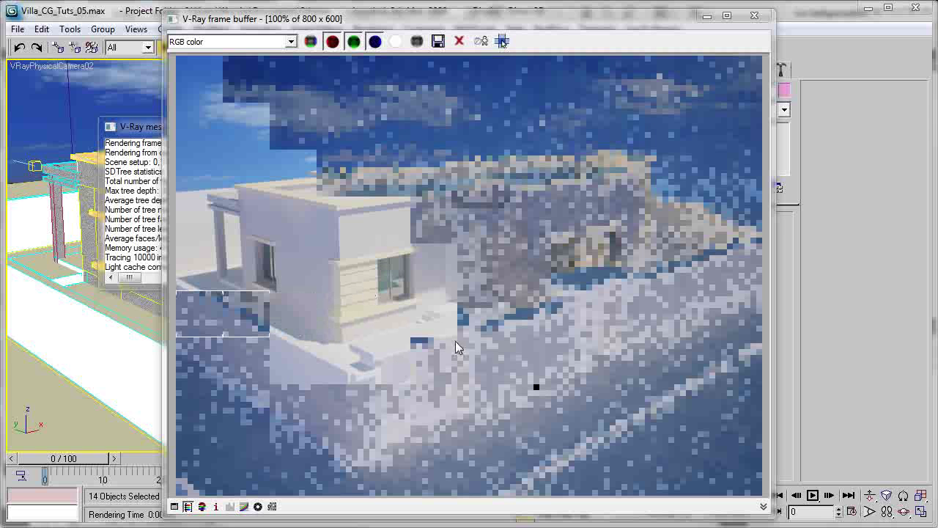
left_click(754, 16)
left_click(544, 137)
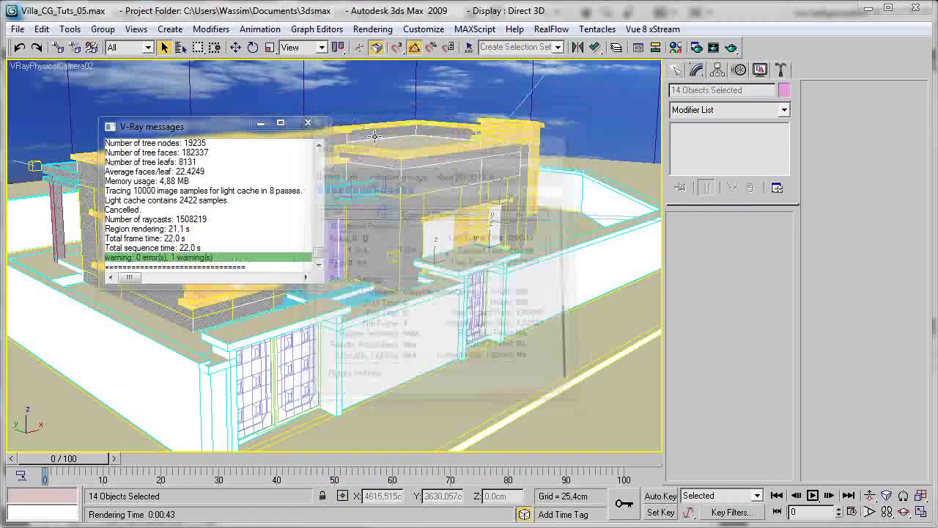
left_click(308, 122)
Lighten the ID 2 frame sub-material's diffuse color to a light grey and close the Material Editor.
key("m")
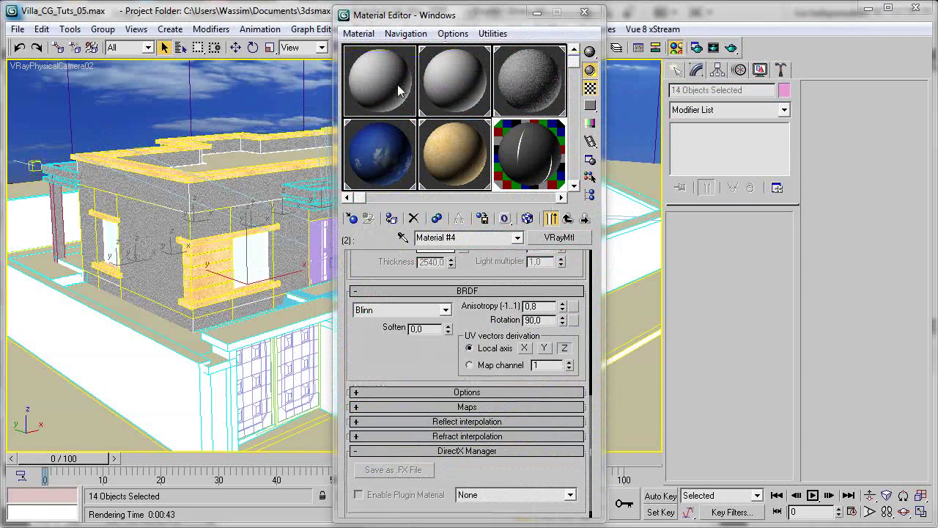
scroll(486, 264, "up", 10)
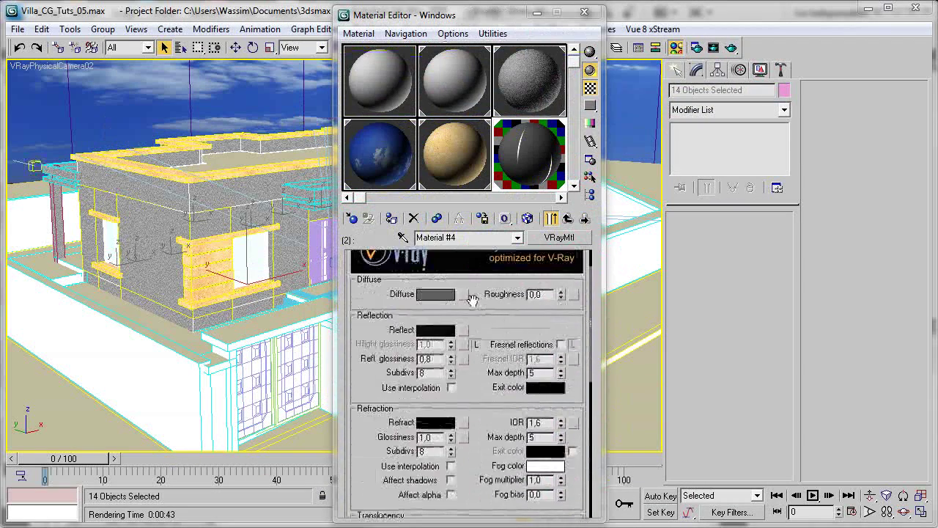
left_click(435, 293)
left_click_drag(398, 122, 399, 155)
left_click(501, 202)
left_click(584, 13)
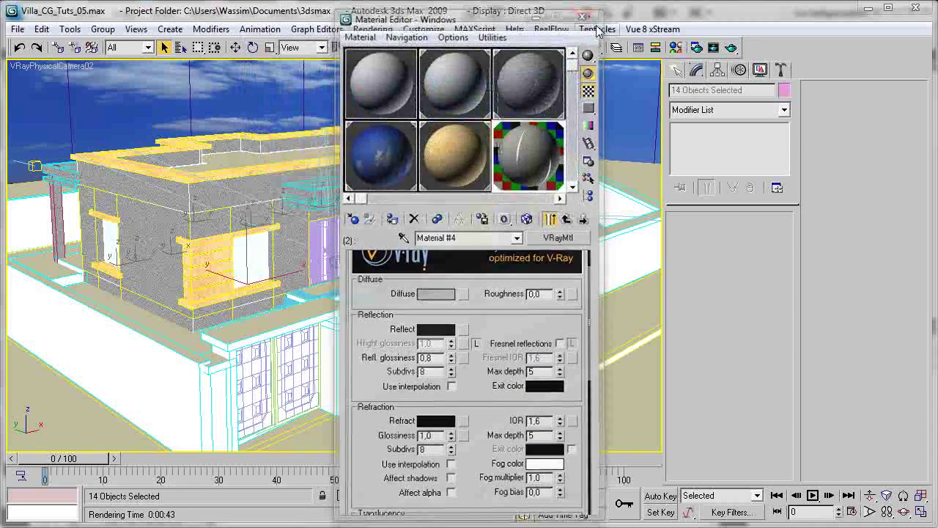
Render the VRayPhysicalCamera02 view to check the villa's window frames, cancel the render and close the V-Ray windows.
left_click(731, 48)
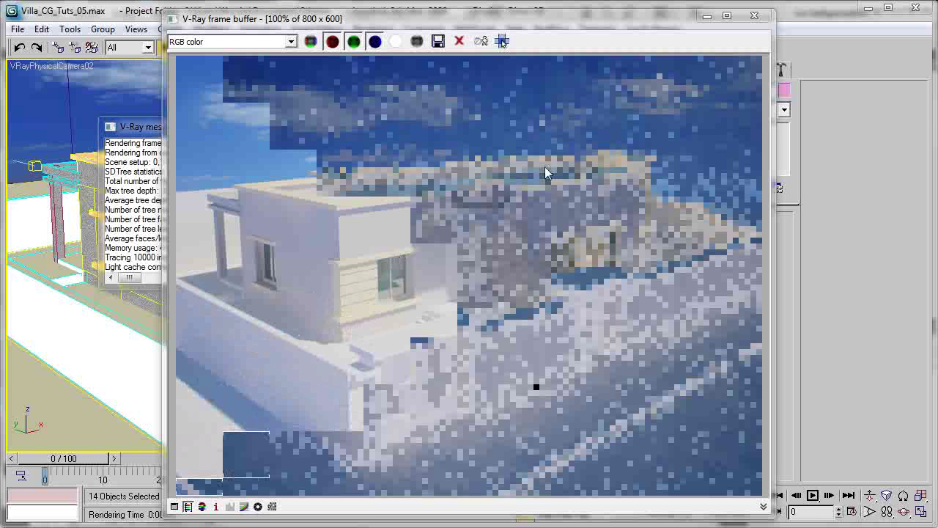
left_click(754, 16)
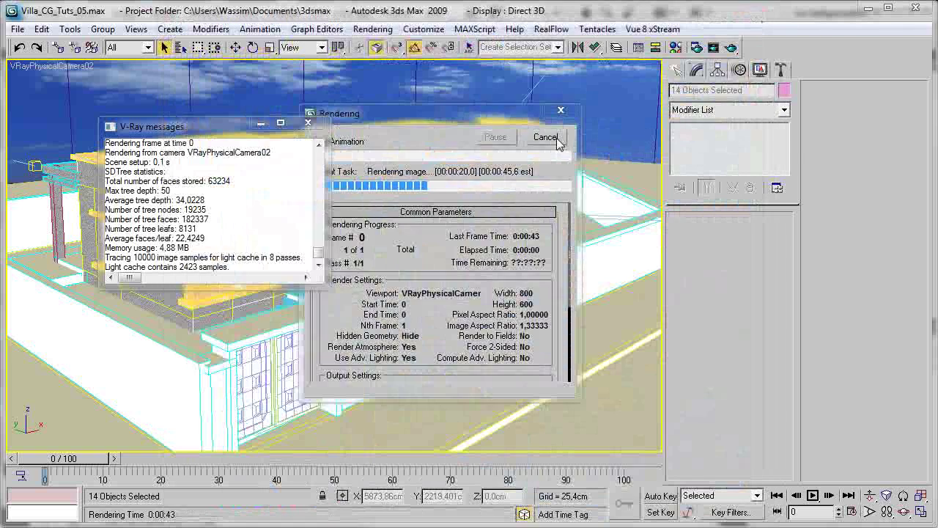
left_click(558, 141)
left_click(308, 121)
Lighten the ID 2 frame sub-material's diffuse color further to a very light grey and close the Material Editor.
key("m")
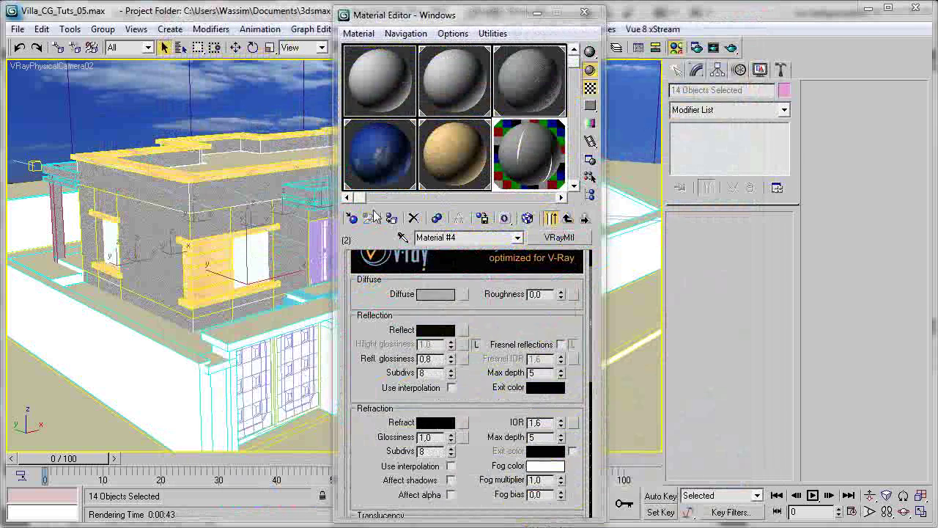
left_click(434, 294)
left_click_drag(400, 155, 394, 180)
left_click(507, 201)
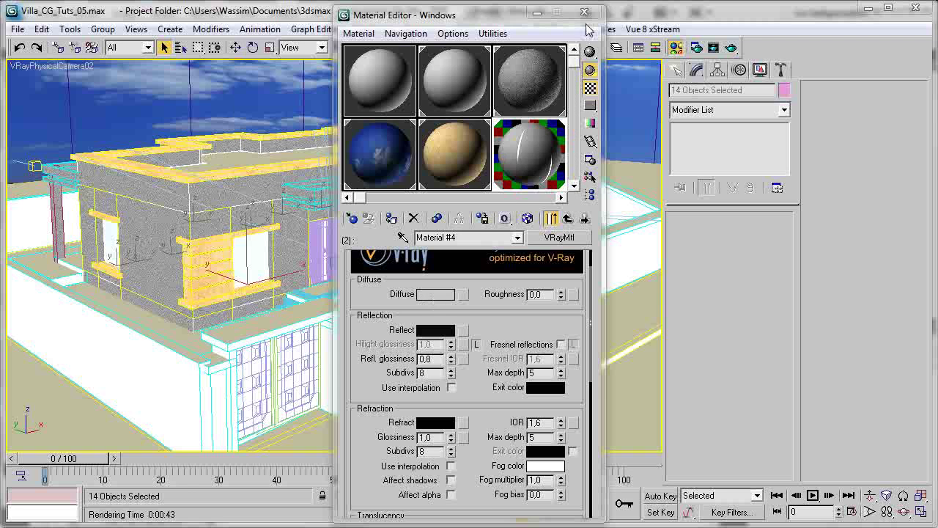
left_click(584, 12)
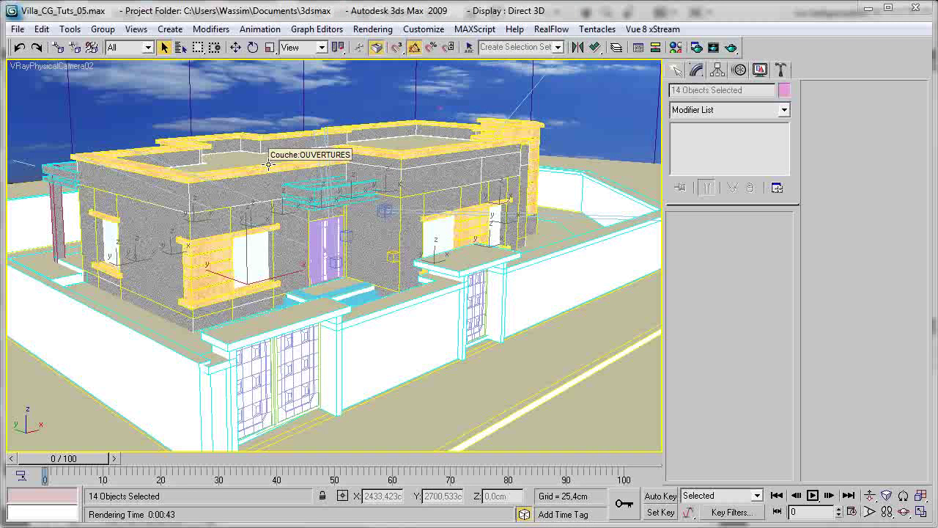
Save the scene as a new file named Villa_CG_Tuts_Materials_01 in the progress folder.
left_click(16, 29)
left_click(31, 161)
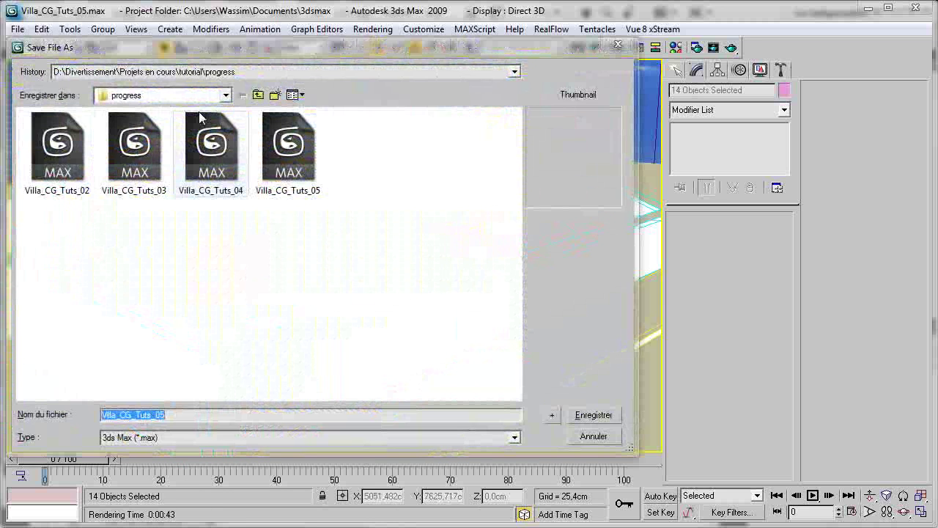
left_click(167, 414)
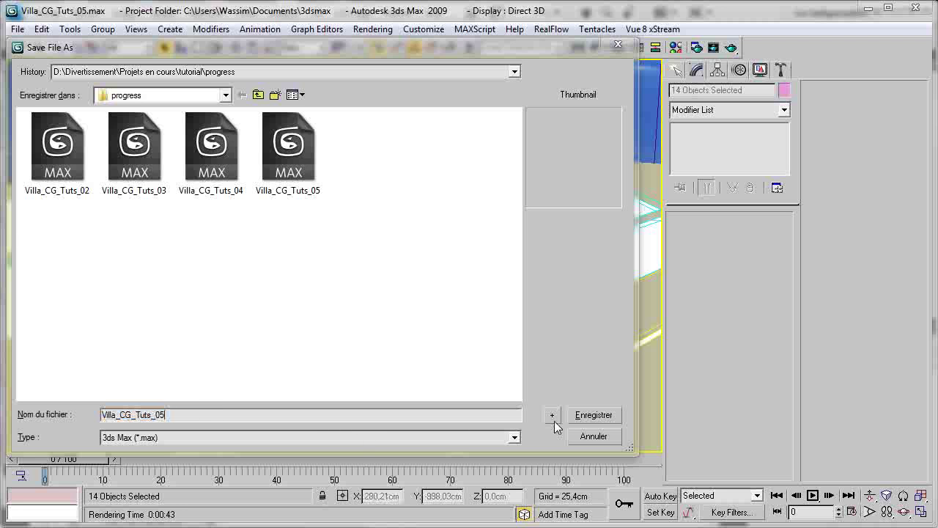
left_click_drag(156, 414, 186, 416)
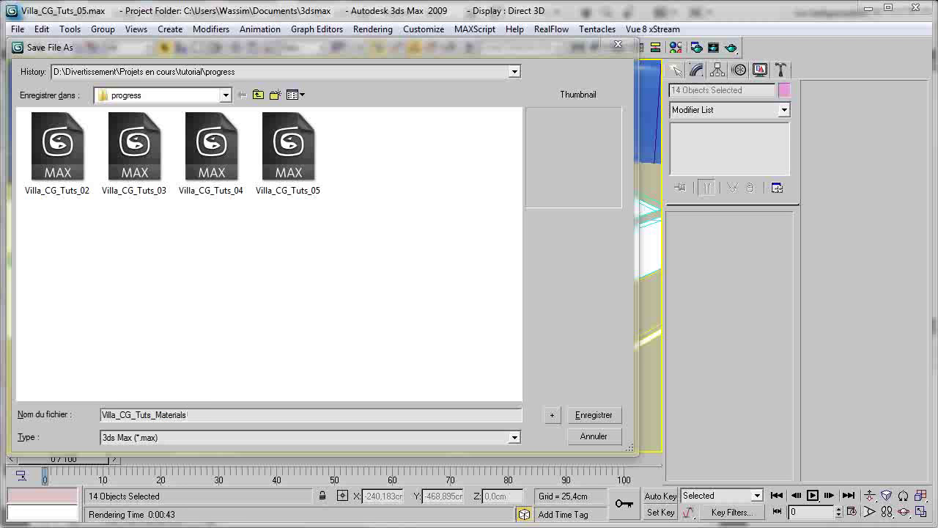
type("Materials_01")
key("Return")
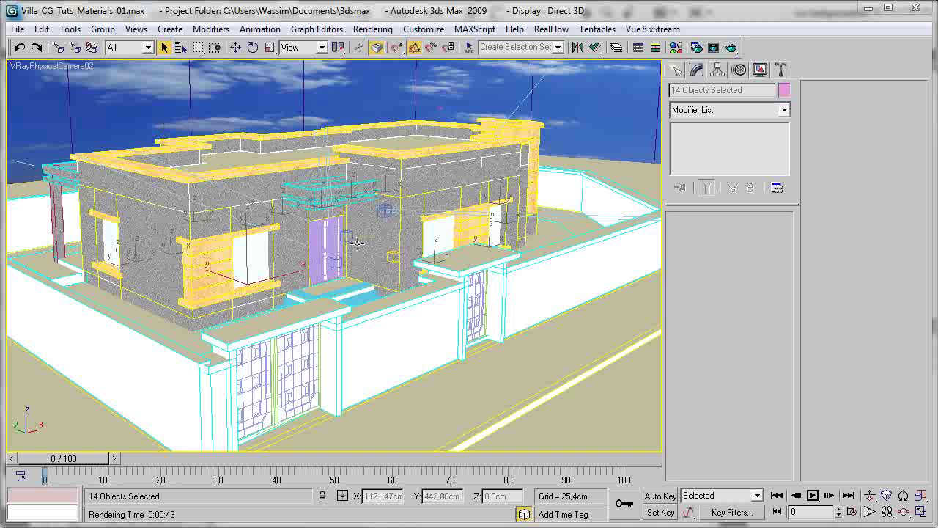
Examine the villa's roof, outer walls and surrounding plot in the Perspective and Top views.
key("p")
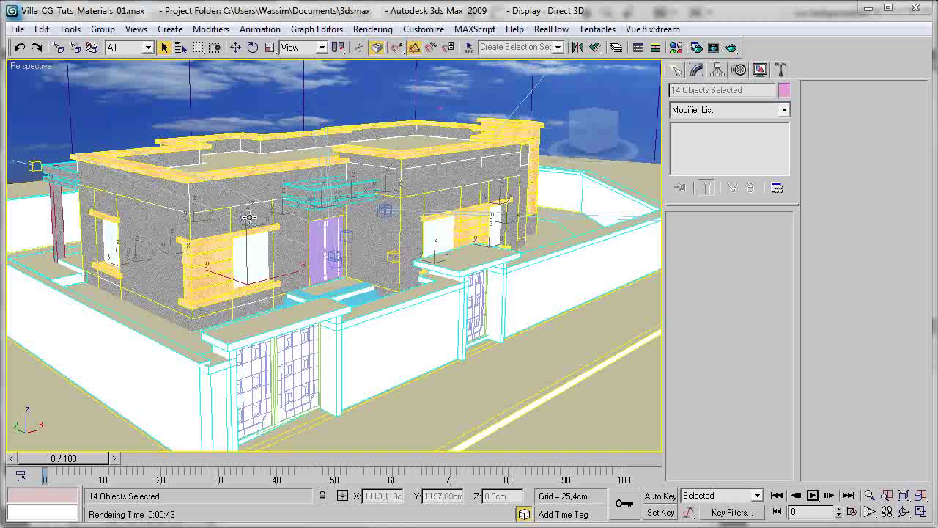
middle_click_drag(271, 275, 349, 313, "alt")
middle_click_drag(287, 322, 438, 294, "alt")
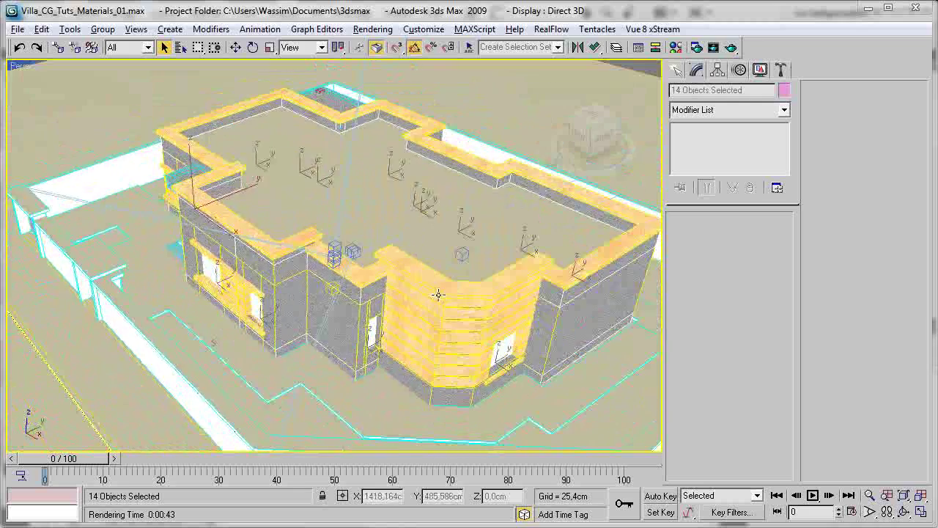
middle_click_drag(325, 299, 458, 401, "alt")
scroll(358, 341, "up", 3)
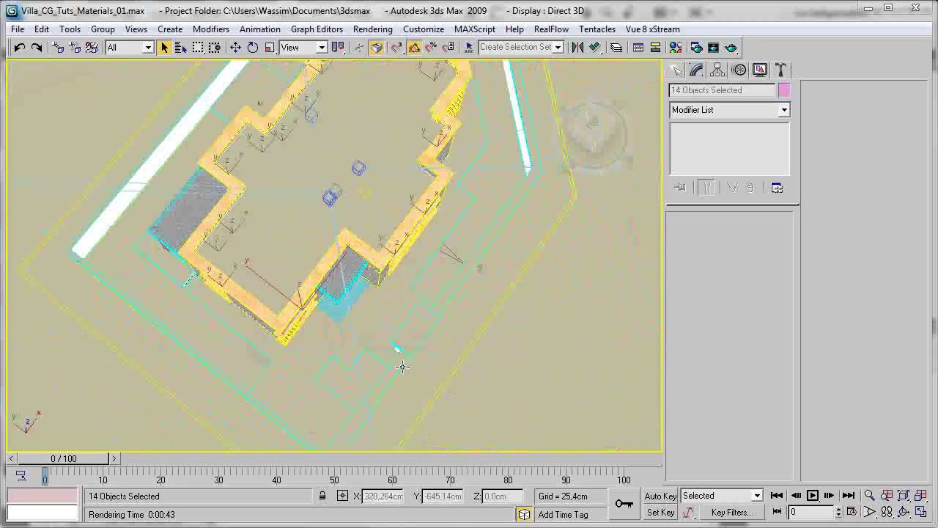
key("t")
middle_click_drag(342, 299, 328, 282)
scroll(337, 293, "up", 6)
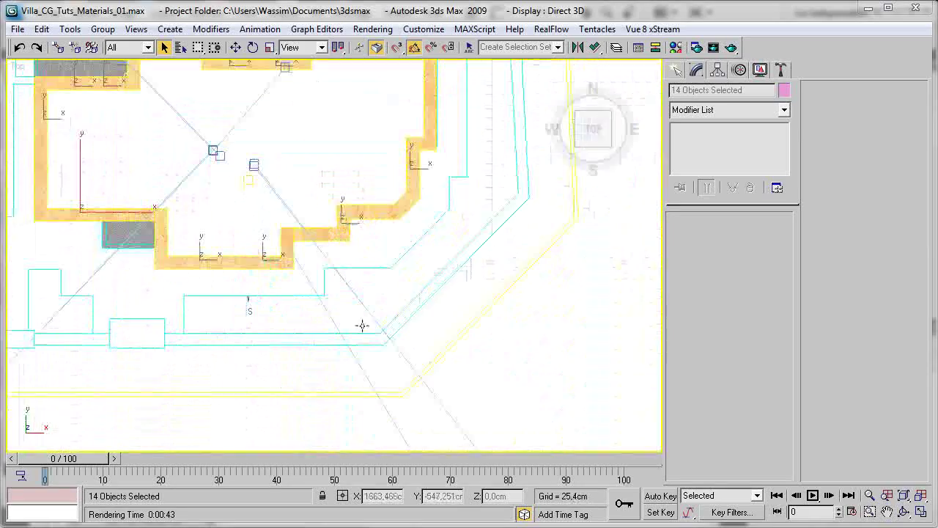
scroll(383, 378, "down", 2)
middle_click_drag(285, 365, 348, 412)
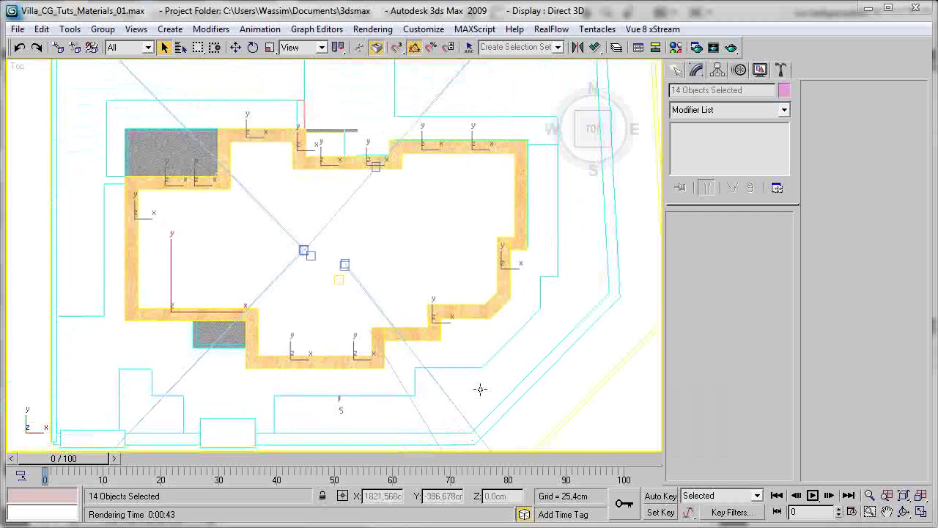
middle_click_drag(594, 218, 573, 353)
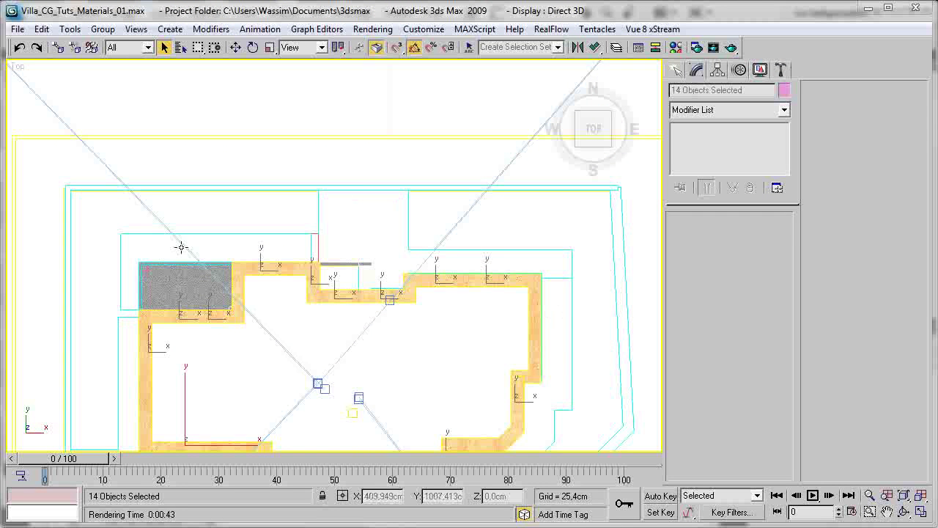
middle_click_drag(162, 259, 206, 167)
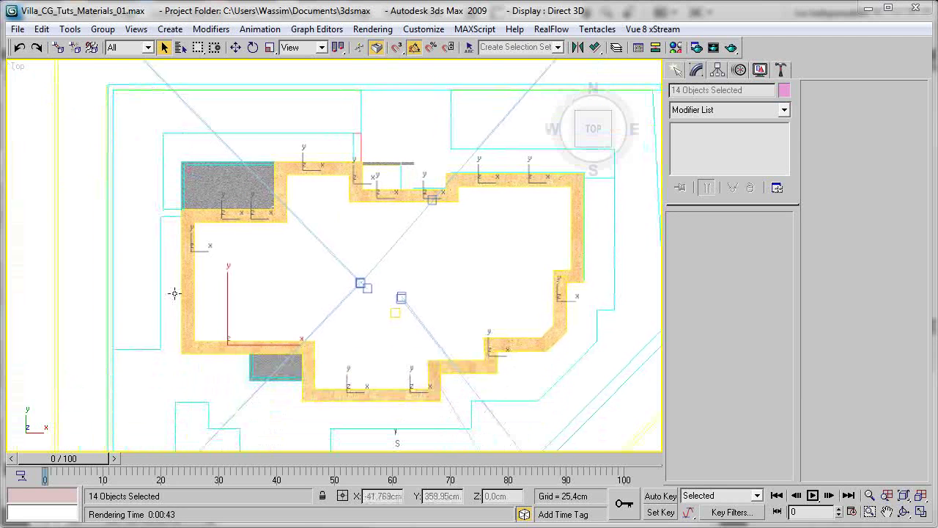
middle_click_drag(249, 349, 249, 228)
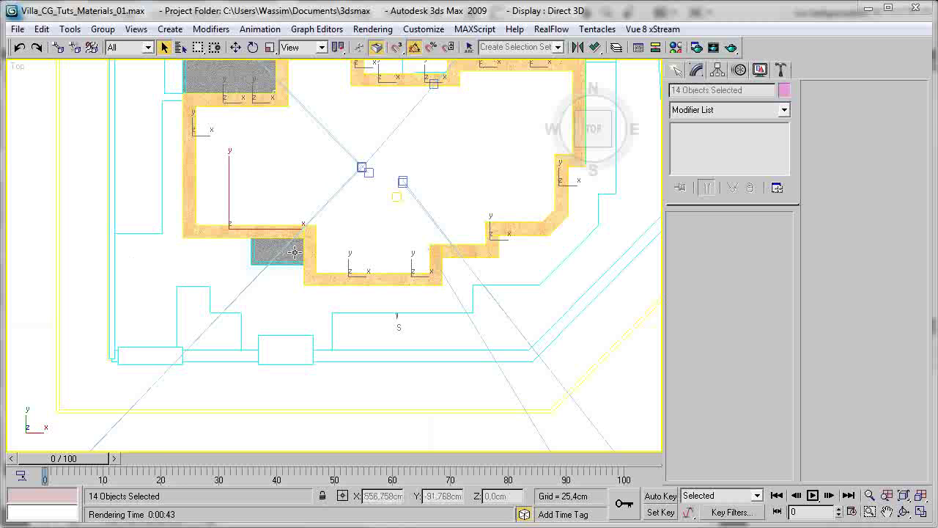
Select the ground plane Plan01 in a perspective view of the villa, and replace that selection with the Couche:TERRE object.
middle_click_drag(283, 257, 326, 303, "alt")
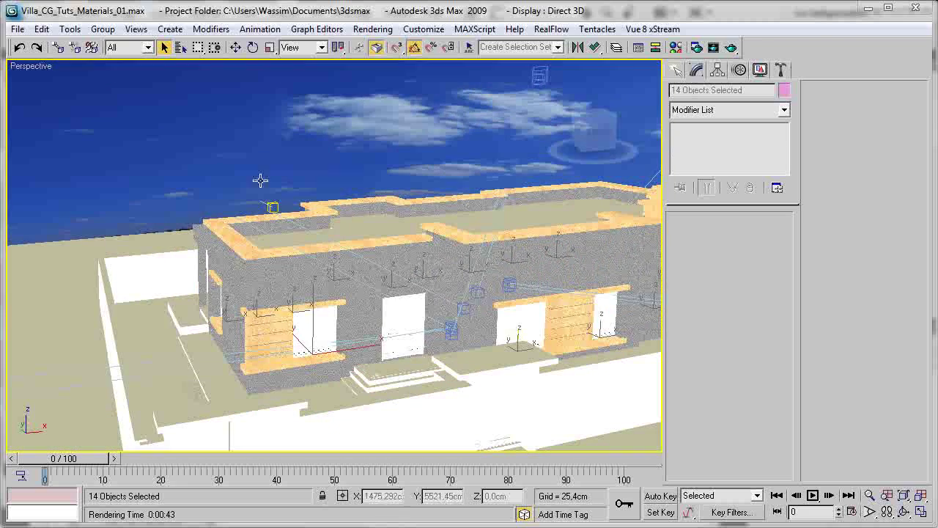
left_click(128, 249)
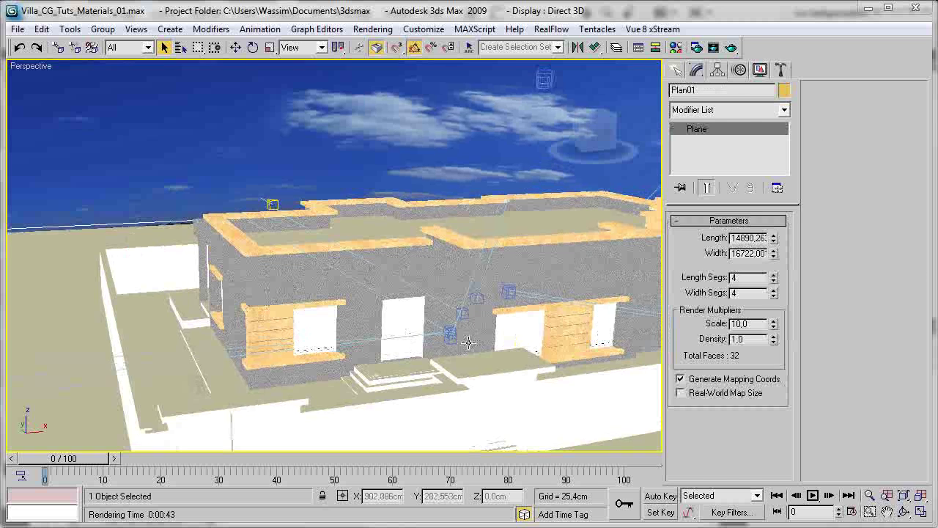
left_click(551, 412)
Examine the villa's entrance gate, front door, doorsteps, terrace and boundary walls from several sides in the perspective view.
middle_click_drag(359, 293, 269, 233)
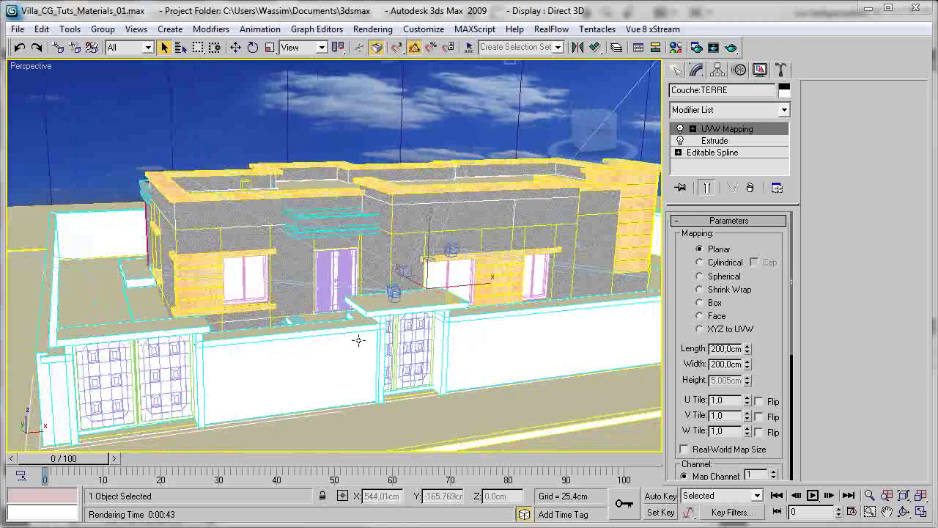
scroll(398, 359, "up", 5)
scroll(446, 325, "up", 3)
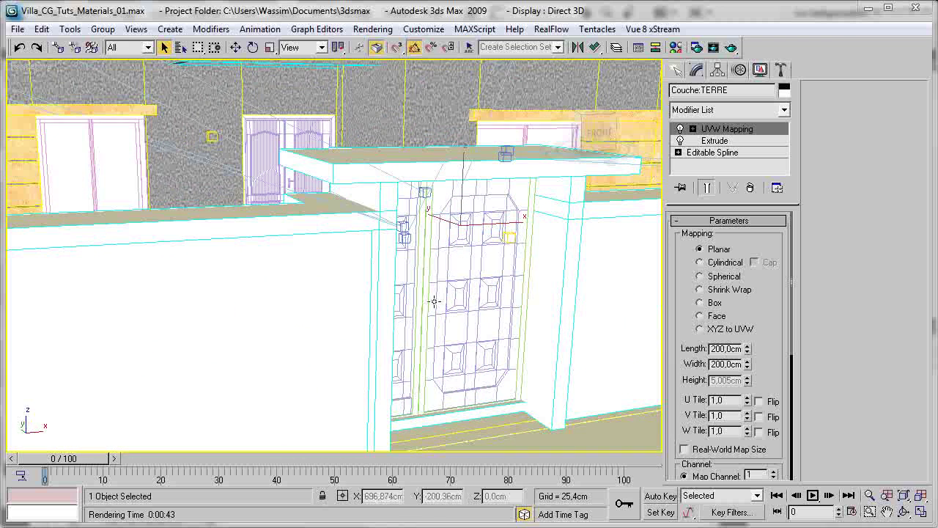
middle_click_drag(468, 268, 414, 315)
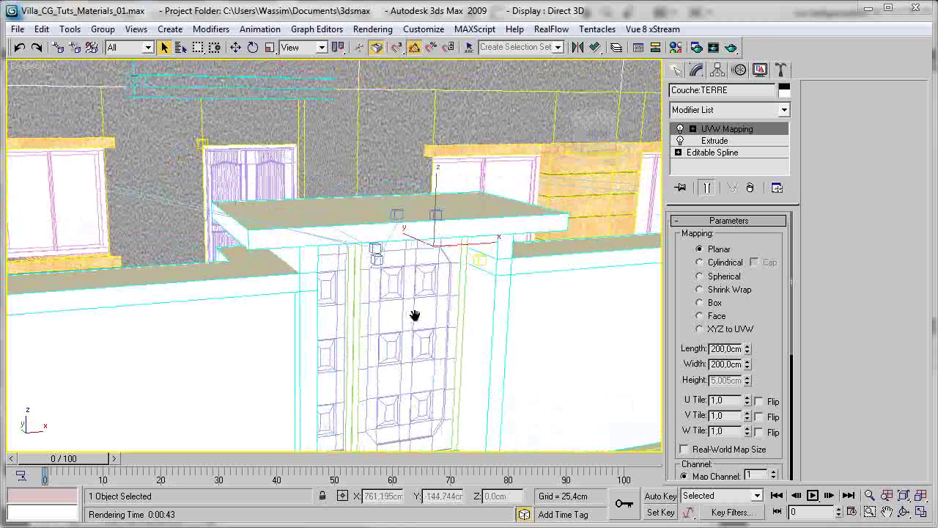
middle_click_drag(385, 284, 364, 396, "alt")
middle_click_drag(293, 290, 312, 244, "alt")
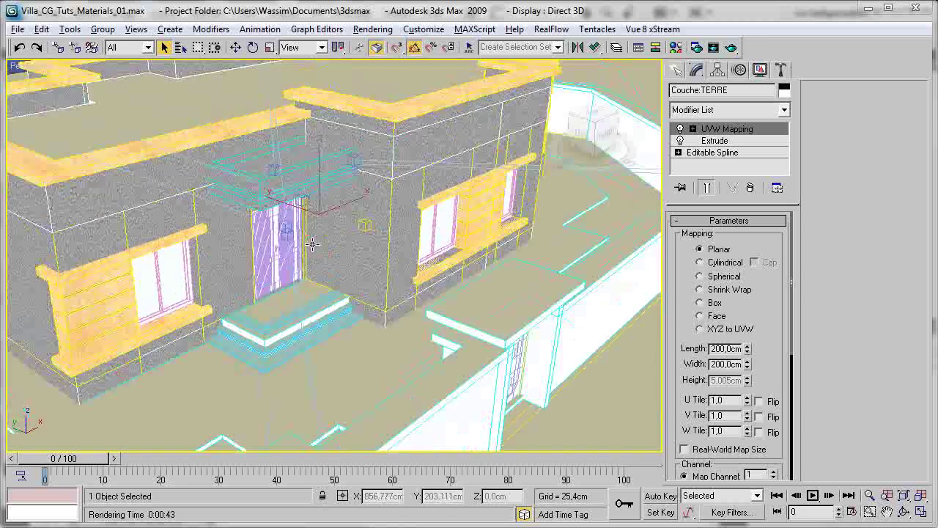
scroll(312, 244, "up", 5)
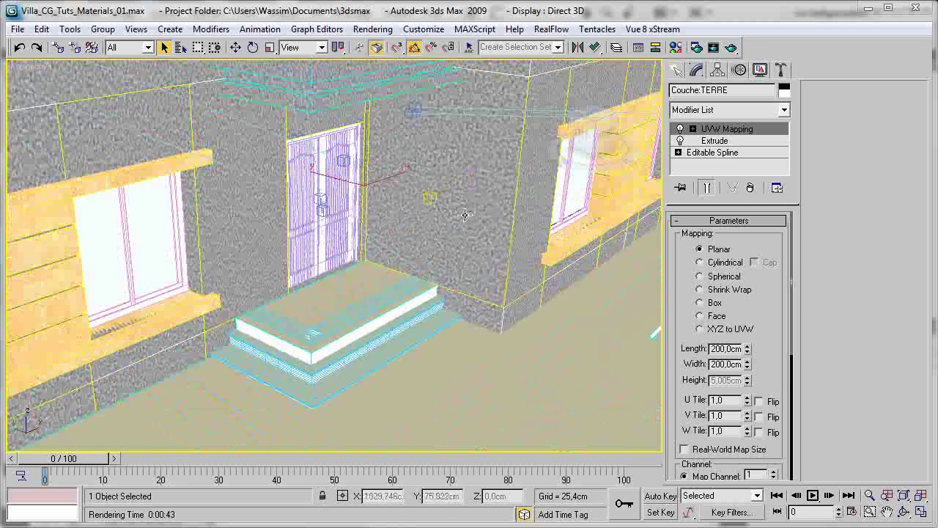
middle_click_drag(496, 169, 493, 198)
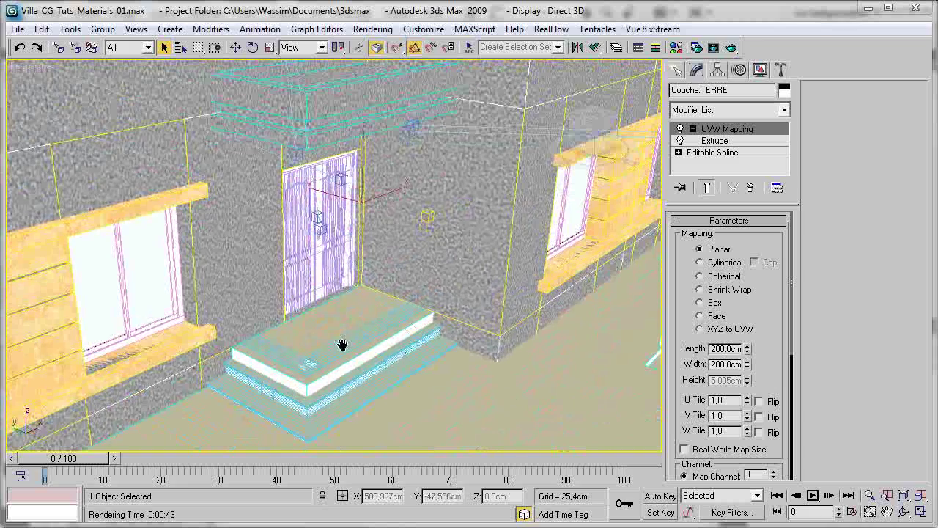
scroll(338, 347, "up", 10)
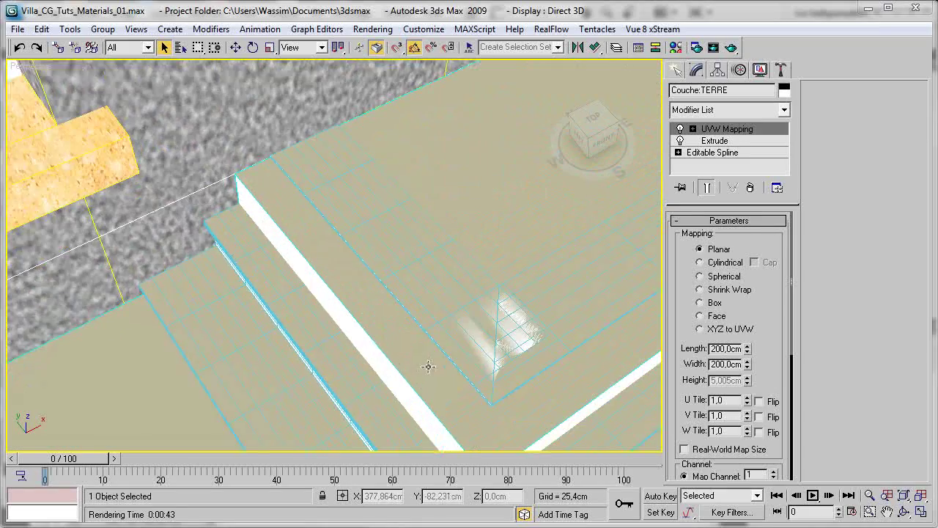
scroll(396, 349, "down", 15)
middle_click_drag(252, 321, 447, 317, "alt")
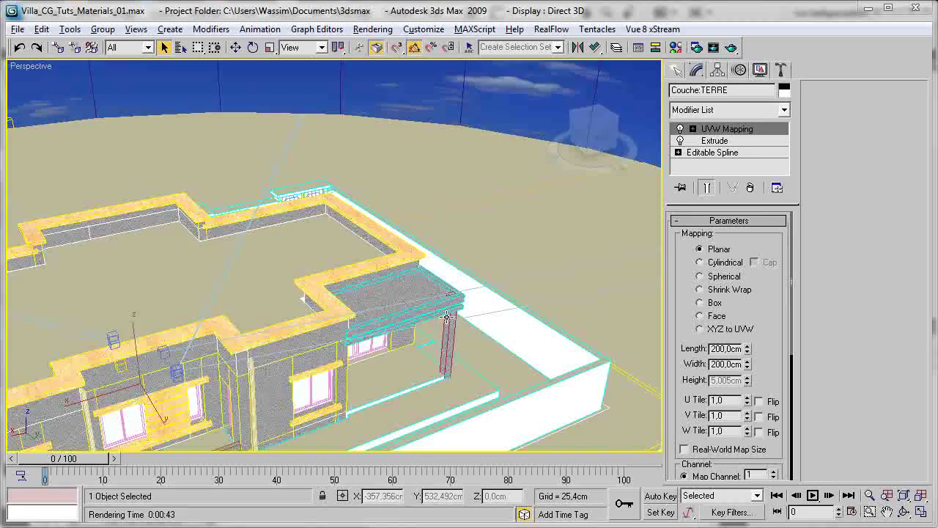
middle_click_drag(418, 349, 433, 204)
middle_click_drag(179, 303, 252, 324, "alt")
middle_click_drag(252, 323, 227, 187)
middle_click_drag(145, 313, 381, 319, "alt")
middle_click_drag(255, 276, 138, 313)
middle_click_drag(461, 302, 429, 360, "alt")
scroll(310, 230, "down", 3)
scroll(325, 283, "up", 4)
scroll(391, 330, "down", 4)
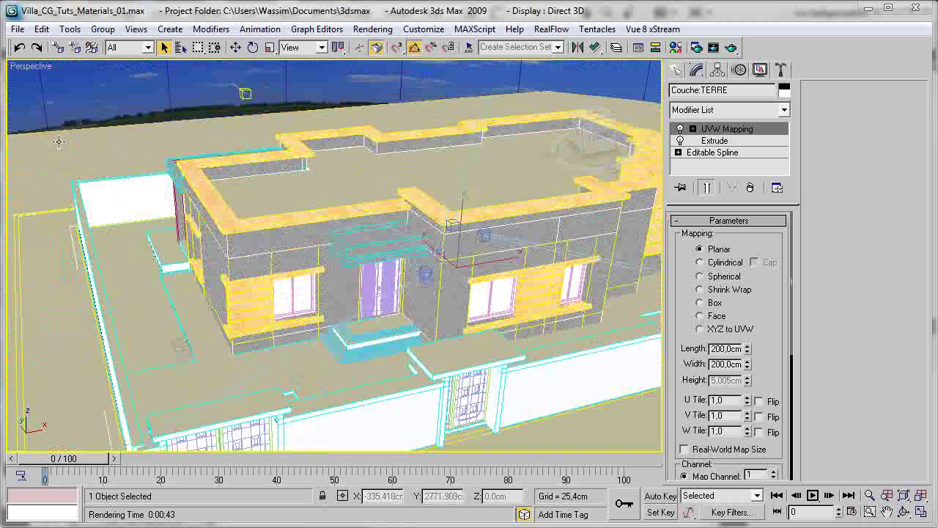
Switch the viewport back to the VRayPhysicalCamera02 view.
left_click(30, 66)
mouse_move(62, 74)
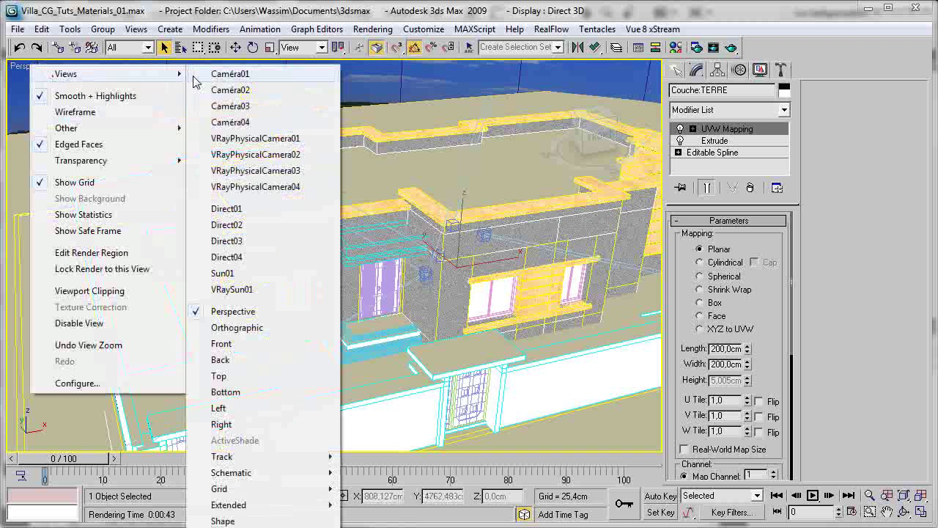
left_click(234, 155)
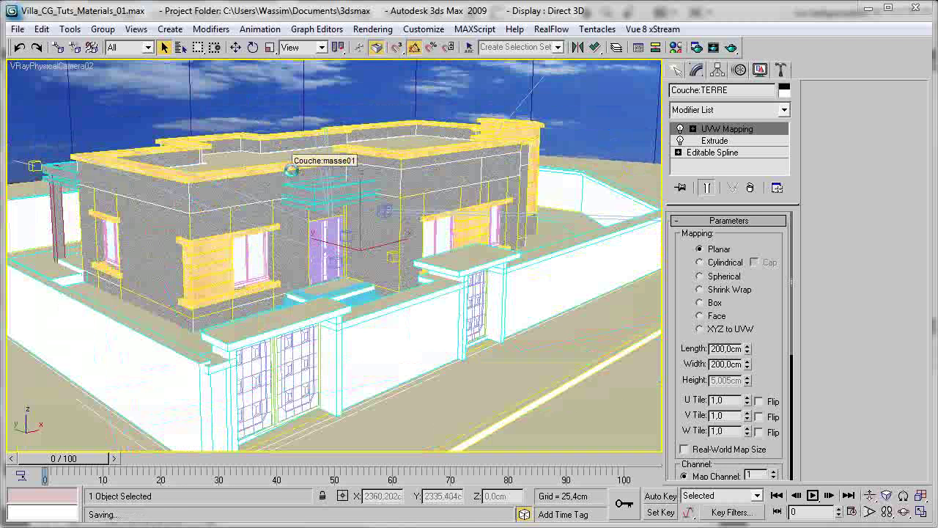